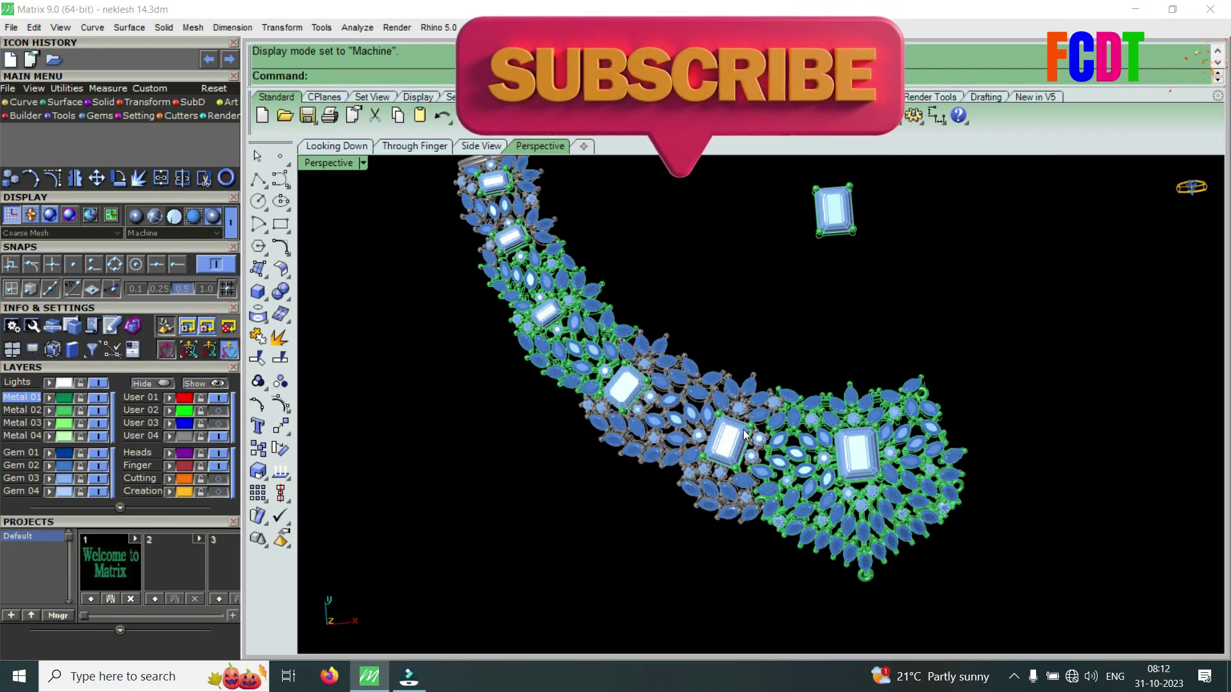
# - Orbit and zoom the Perspective view to inspect the necklace's gems, prongs, tubes and links from many angles
pyautogui.scroll(3, 745, 440)
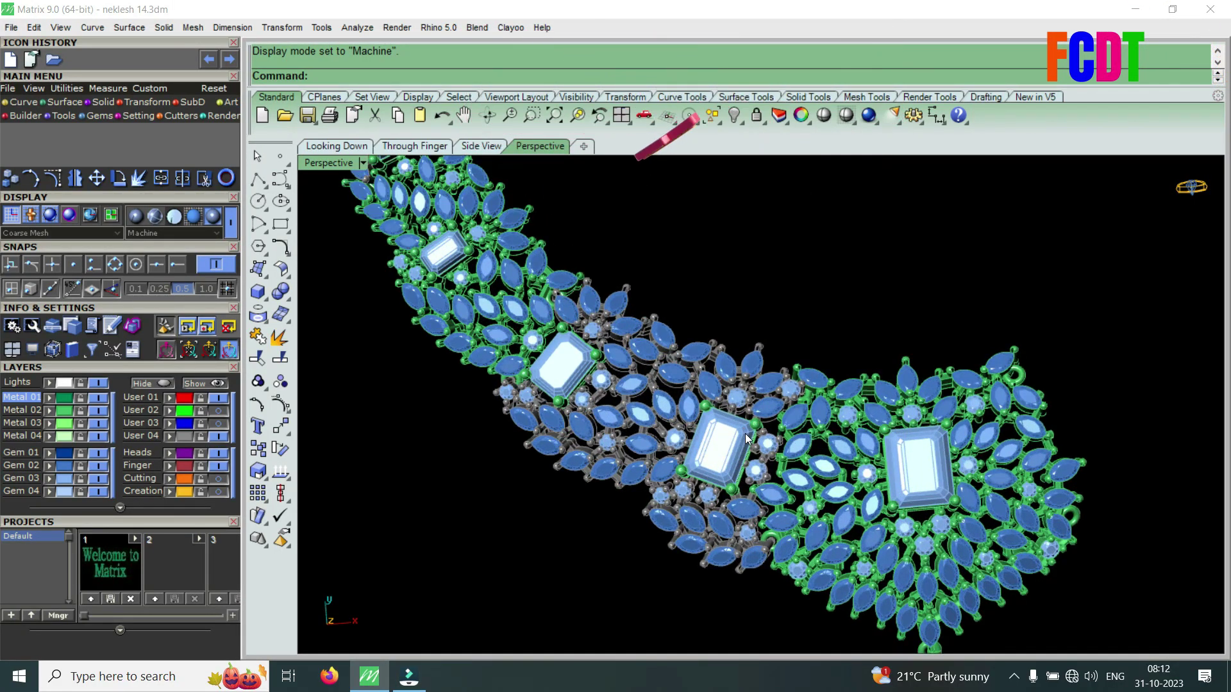
pyautogui.moveTo(722, 472)
pyautogui.mouseDown(button='right')
pyautogui.moveTo(743, 410)
pyautogui.moveTo(764, 516)
pyautogui.moveTo(773, 400)
pyautogui.mouseUp(button='right')
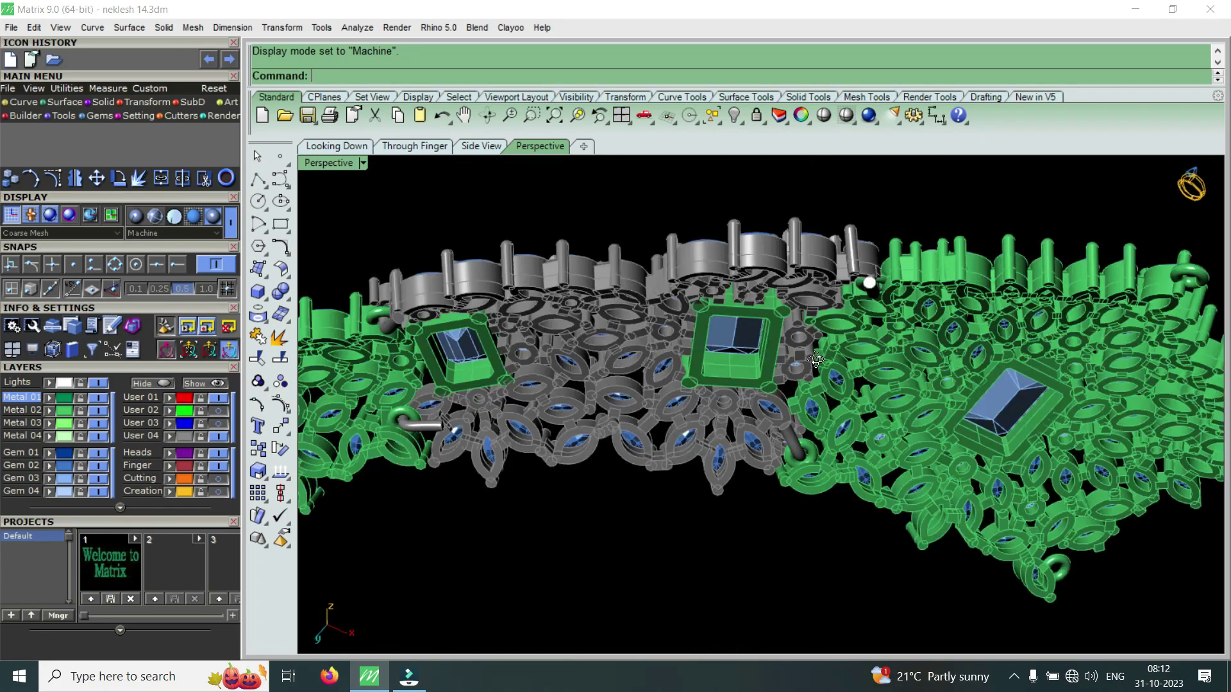
pyautogui.scroll(2, 773, 400)
pyautogui.scroll(2, 773, 400)
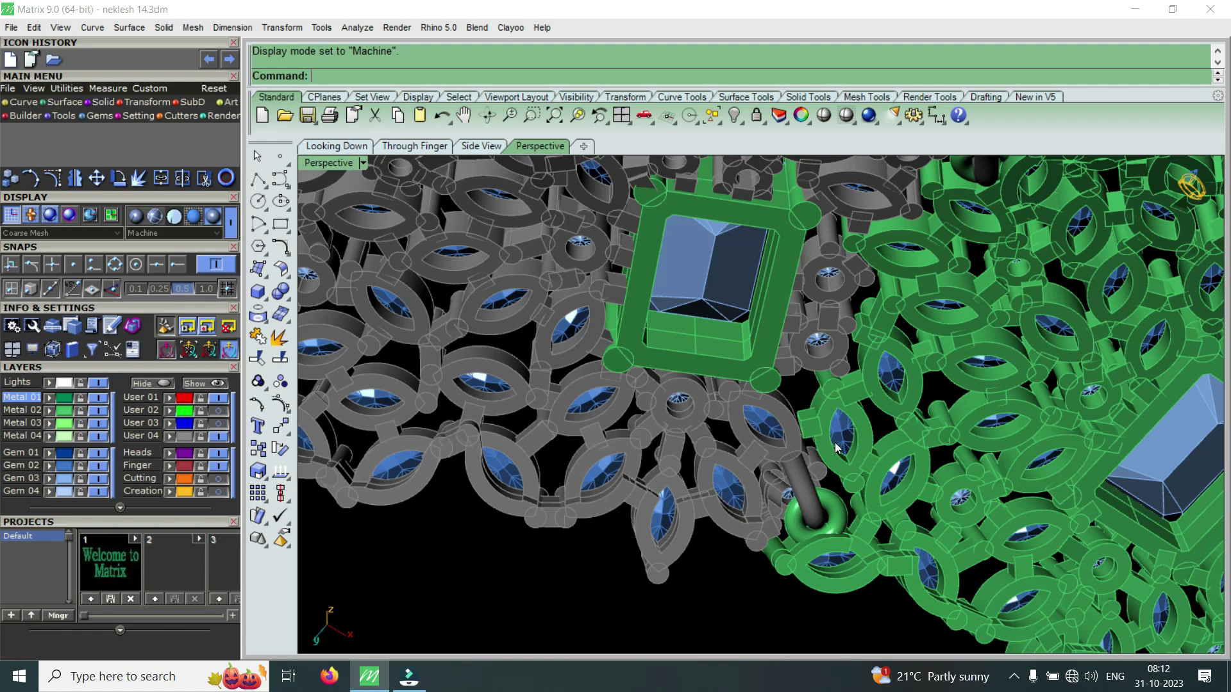
pyautogui.scroll(-3, 836, 448)
pyautogui.moveTo(836, 447)
pyautogui.mouseDown(button='right')
pyautogui.moveTo(805, 326)
pyautogui.moveTo(788, 495)
pyautogui.mouseUp(button='right')
pyautogui.scroll(3, 788, 495)
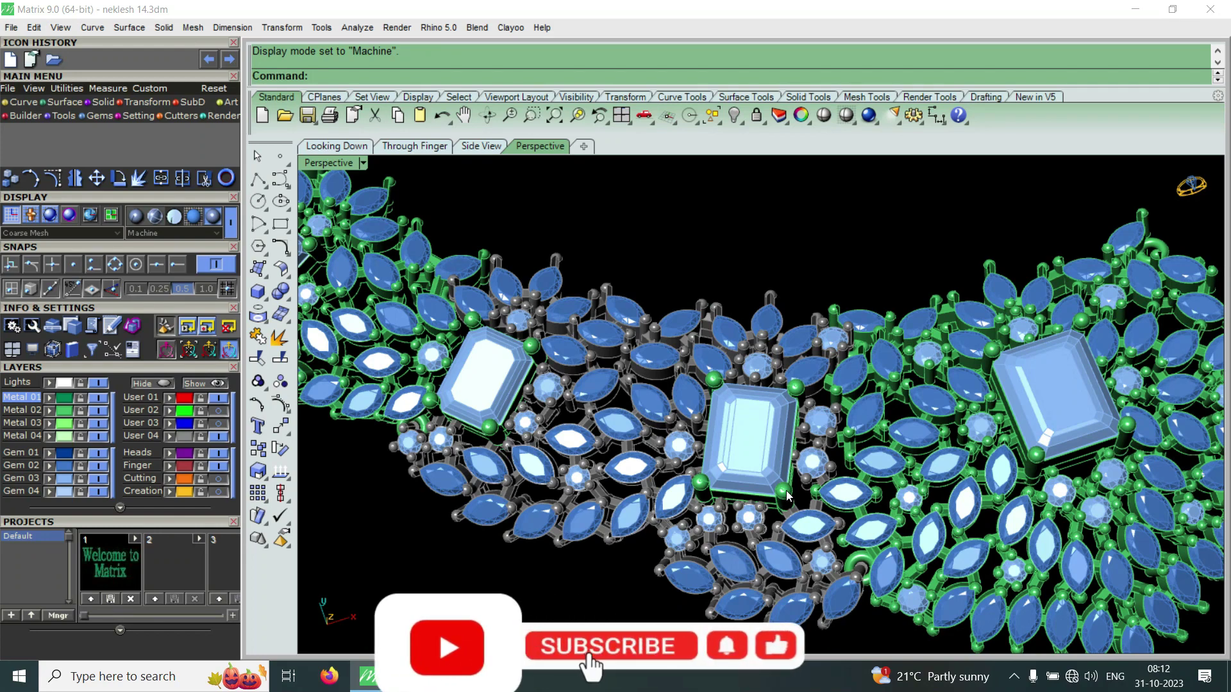
pyautogui.scroll(-3, 821, 450)
pyautogui.moveTo(897, 428); pyautogui.dragTo(865, 467, button='right')
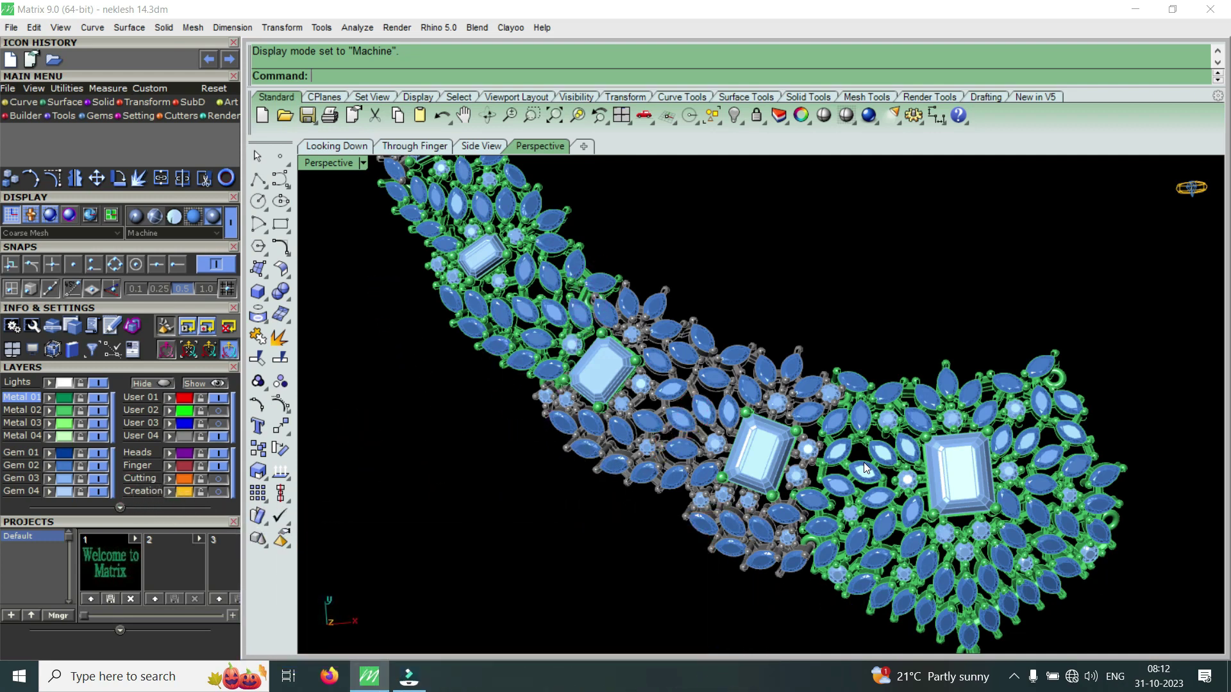
pyautogui.scroll(-3, 700, 491)
pyautogui.scroll(2, 680, 442)
pyautogui.moveTo(678, 437); pyautogui.dragTo(891, 457, button='right')
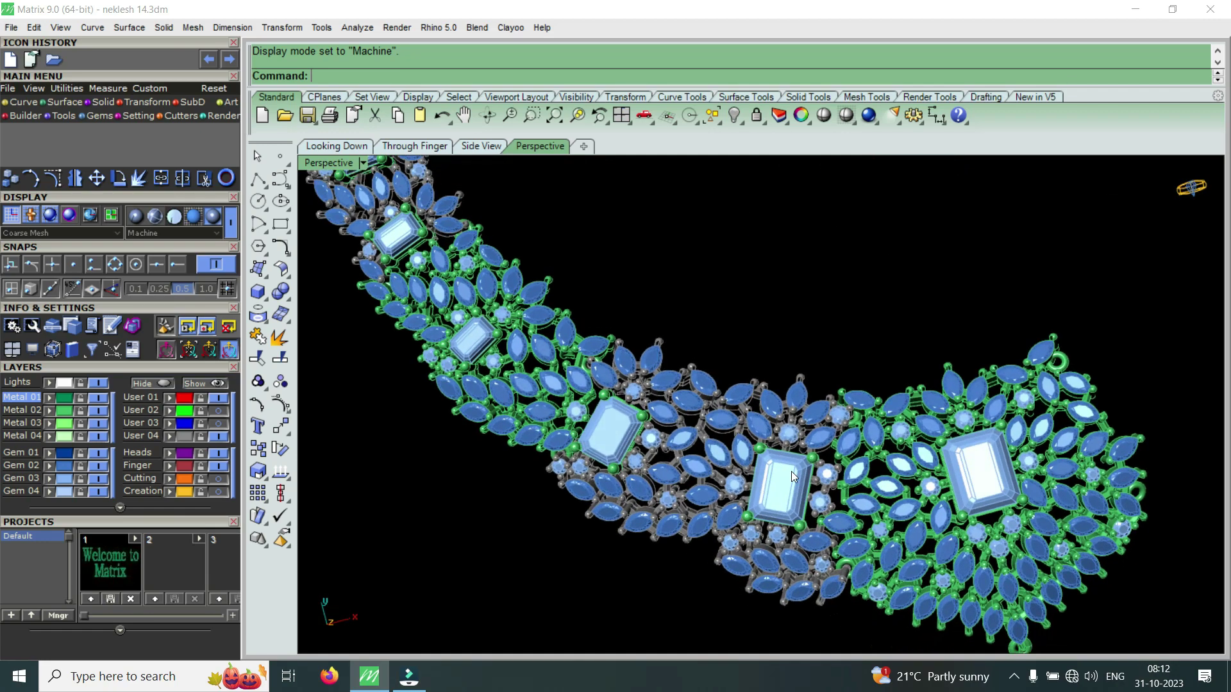
pyautogui.scroll(-1, 891, 457)
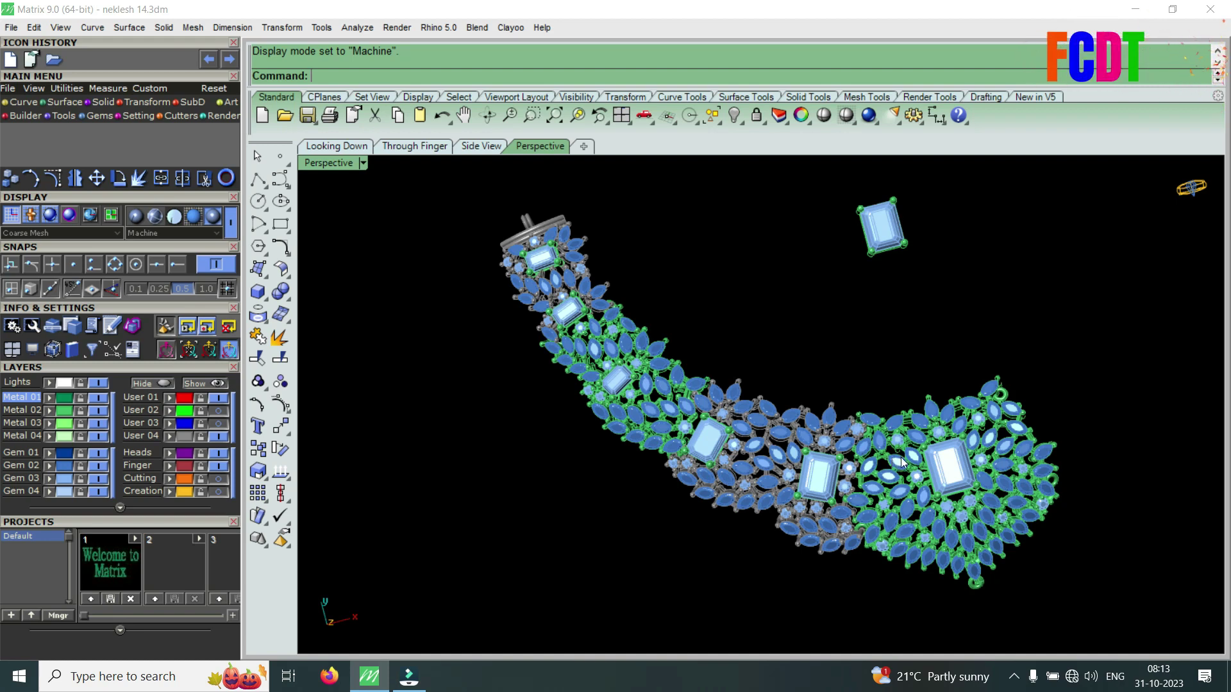
pyautogui.scroll(1, 872, 433)
pyautogui.scroll(2, 846, 474)
pyautogui.scroll(3, 818, 512)
pyautogui.moveTo(787, 483)
pyautogui.mouseDown(button='right')
pyautogui.moveTo(728, 401)
pyautogui.moveTo(743, 377)
pyautogui.mouseUp(button='right')
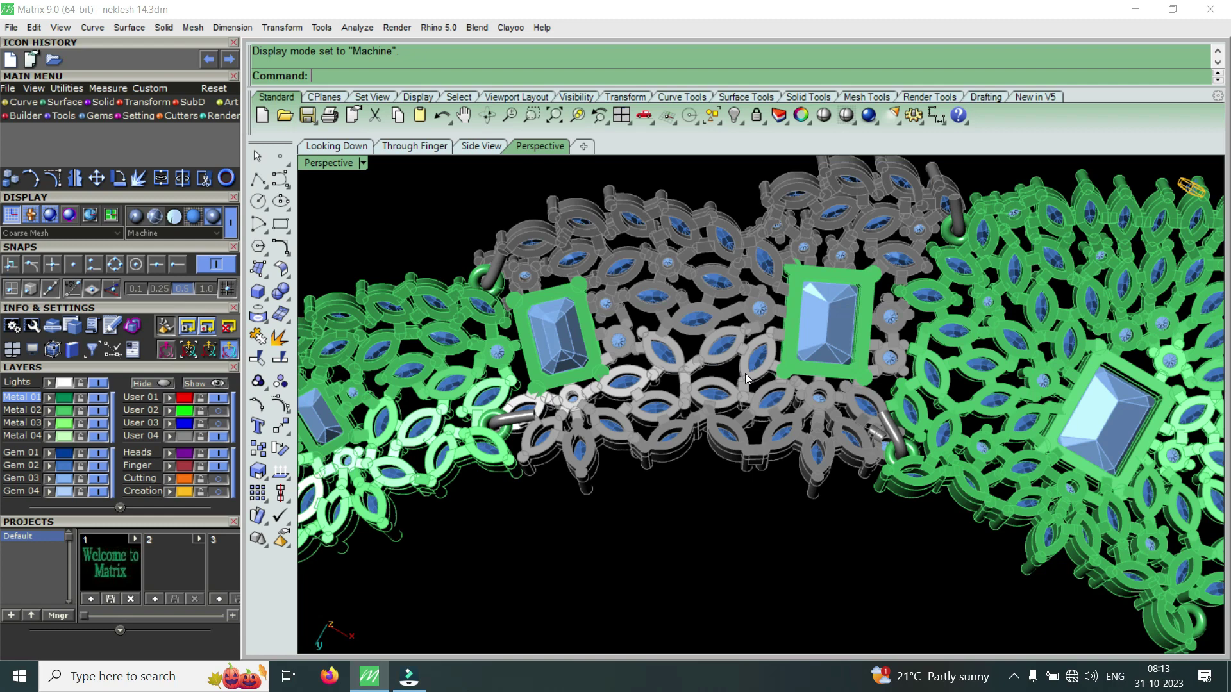
pyautogui.moveTo(833, 341)
pyautogui.mouseDown(button='right')
pyautogui.moveTo(723, 578)
pyautogui.moveTo(696, 488)
pyautogui.moveTo(660, 543)
pyautogui.mouseUp(button='right')
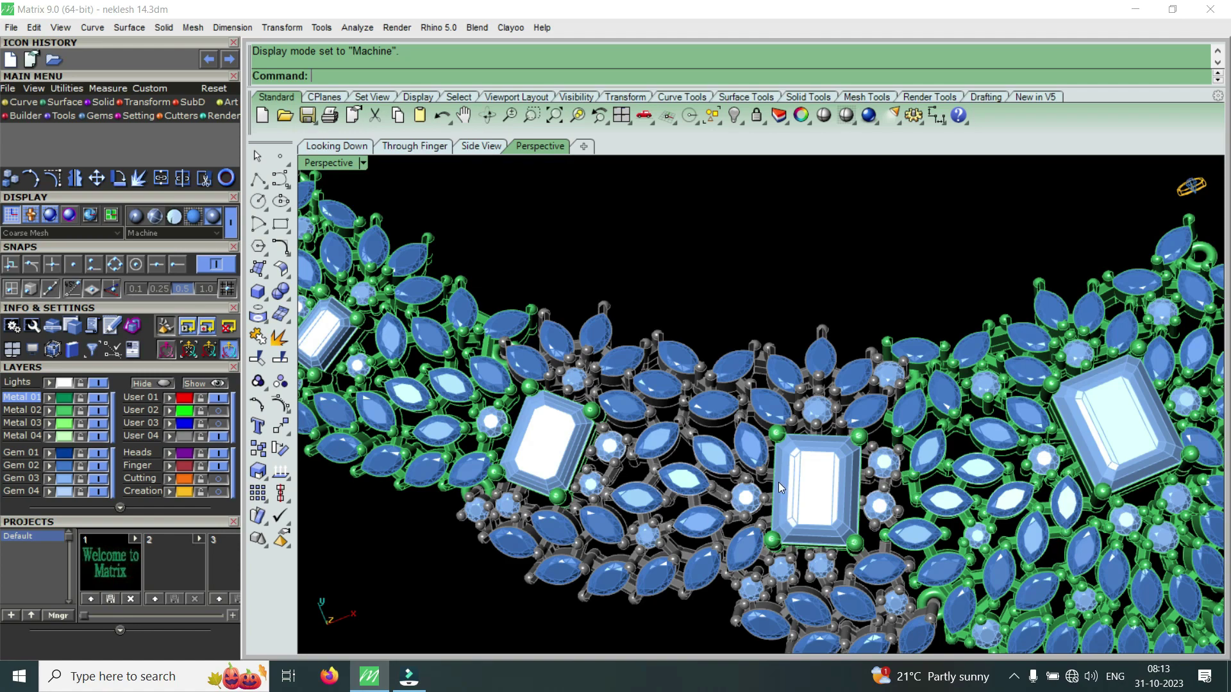
pyautogui.scroll(-1, 778, 481)
pyautogui.scroll(1, 774, 488)
pyautogui.moveTo(774, 487); pyautogui.dragTo(743, 376, button='right')
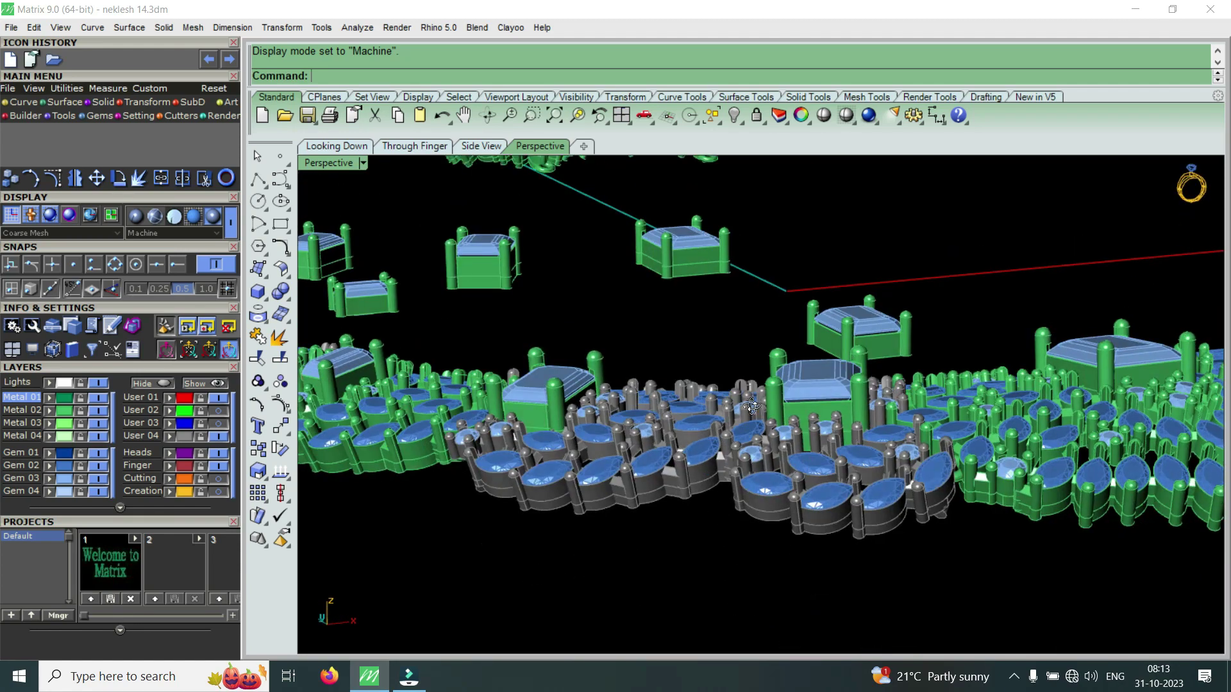
pyautogui.scroll(-3, 872, 423)
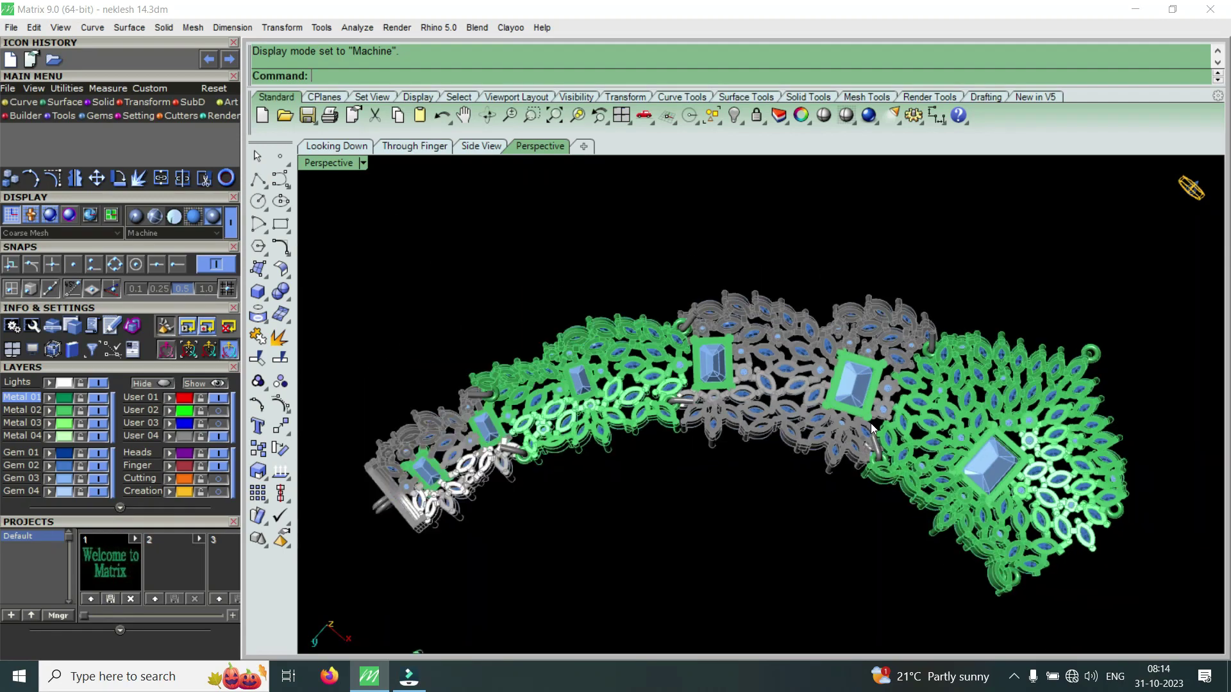
pyautogui.scroll(4, 787, 344)
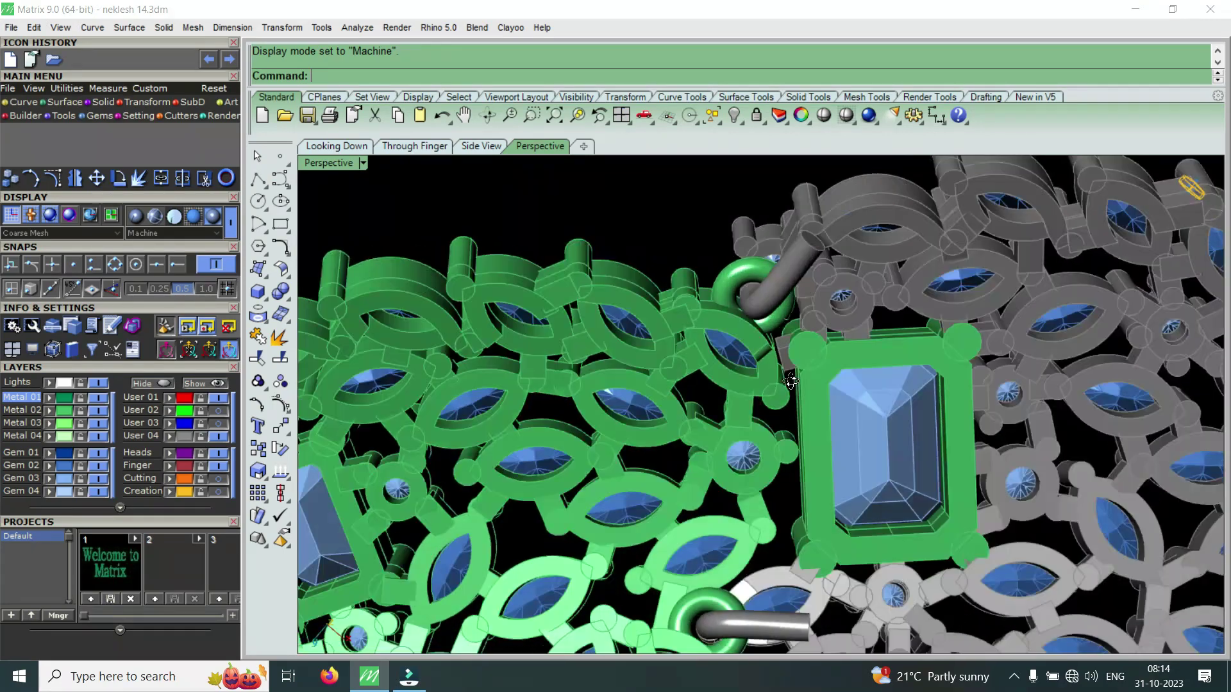
pyautogui.moveTo(787, 344)
pyautogui.mouseDown(button='right')
pyautogui.moveTo(794, 477)
pyautogui.moveTo(821, 452)
pyautogui.mouseUp(button='right')
pyautogui.scroll(2, 817, 572)
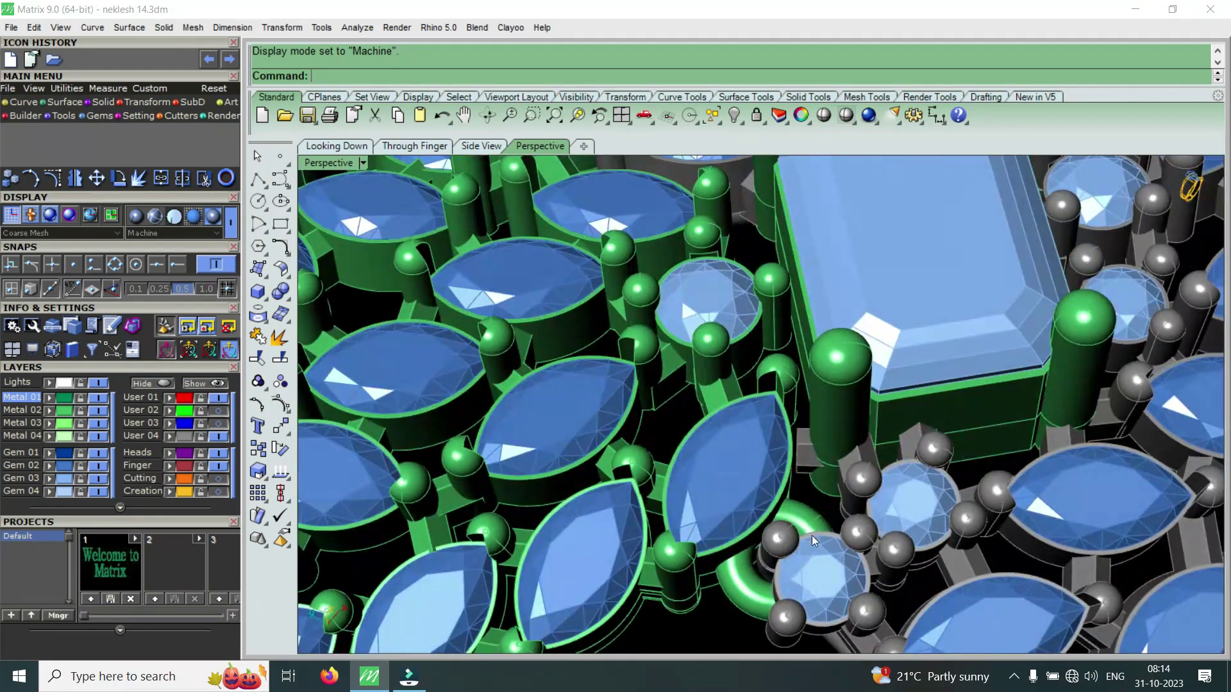
pyautogui.moveTo(765, 573)
pyautogui.mouseDown(button='right')
pyautogui.moveTo(755, 311)
pyautogui.moveTo(809, 465)
pyautogui.mouseUp(button='right')
pyautogui.scroll(-5, 754, 311)
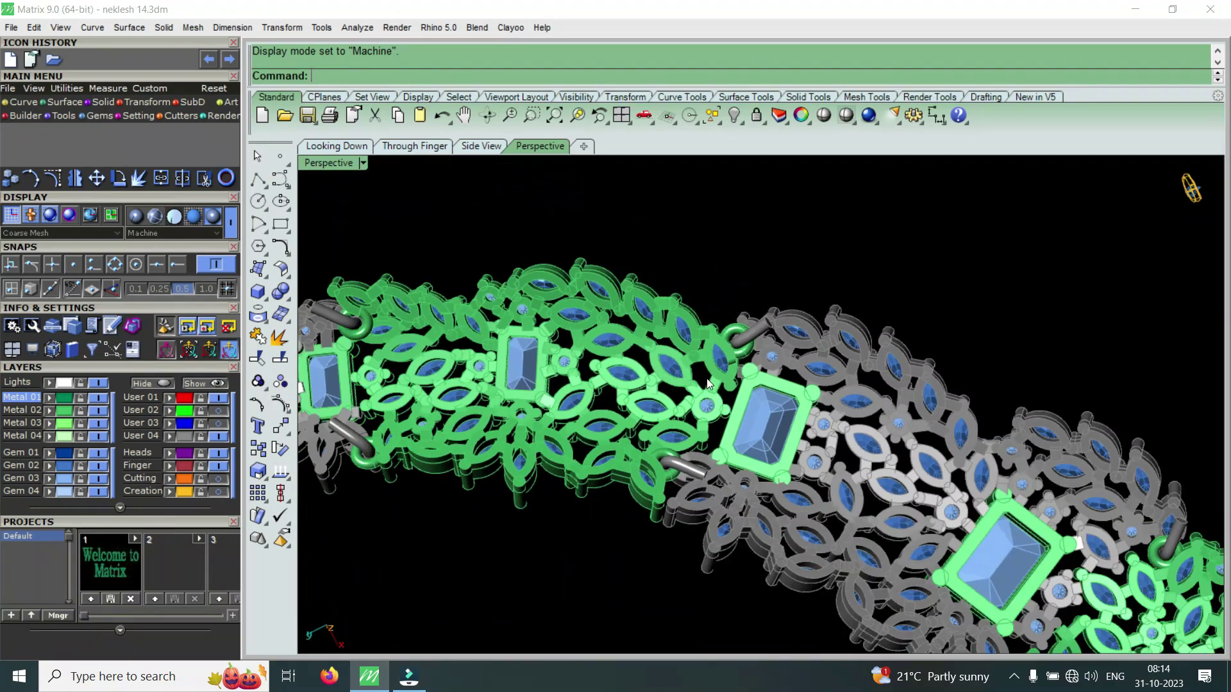
pyautogui.moveTo(809, 464); pyautogui.dragTo(696, 547, button='right')
pyautogui.scroll(-2, 630, 524)
pyautogui.scroll(1, 741, 455)
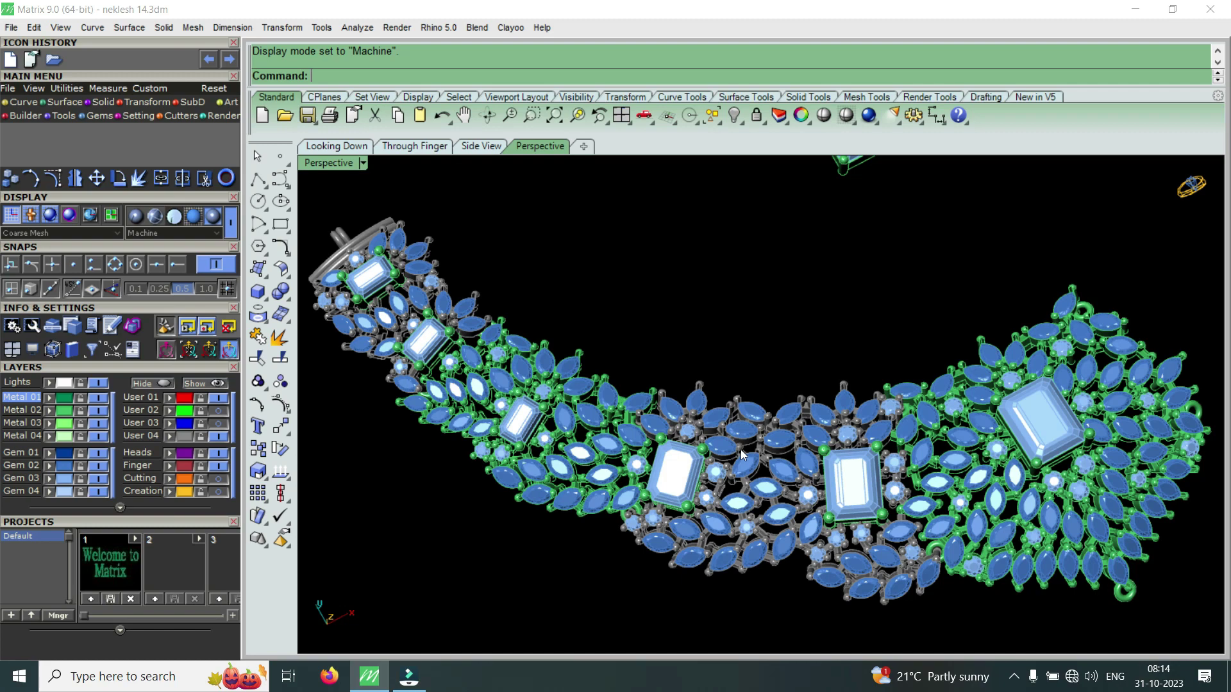
pyautogui.moveTo(741, 449)
pyautogui.mouseDown(button='right')
pyautogui.moveTo(824, 457)
pyautogui.moveTo(822, 427)
pyautogui.mouseUp(button='right')
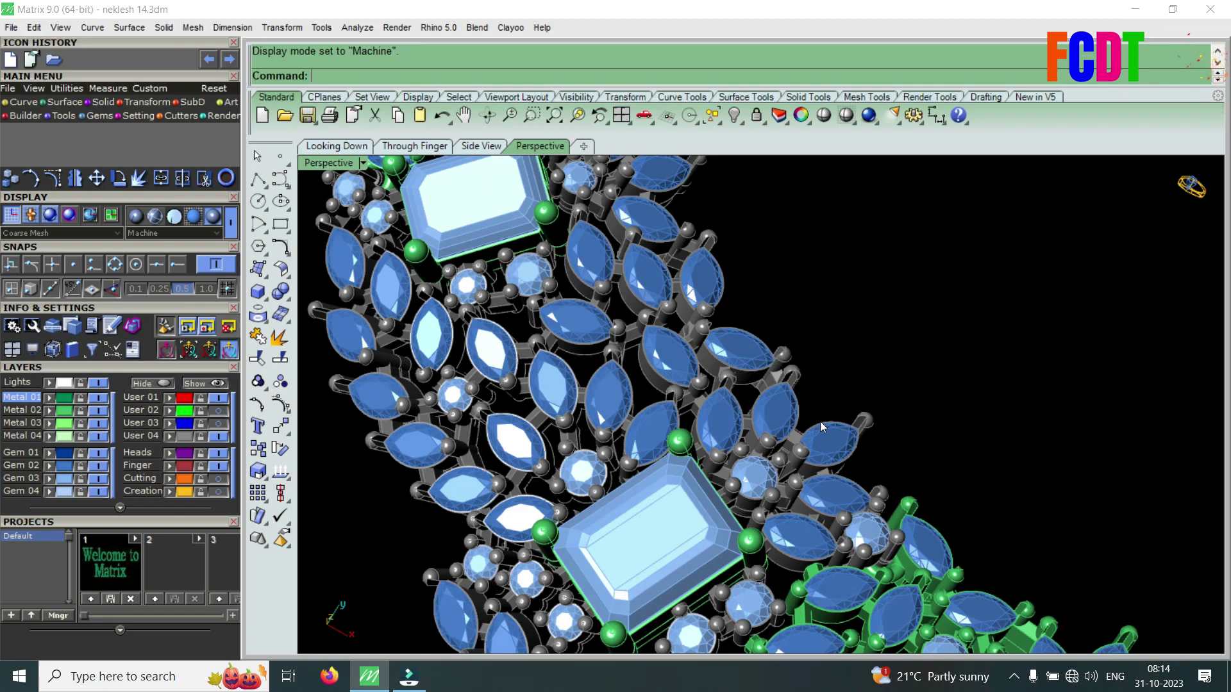
pyautogui.moveTo(821, 421)
pyautogui.mouseDown(button='right')
pyautogui.moveTo(640, 507)
pyautogui.moveTo(651, 297)
pyautogui.moveTo(575, 270)
pyautogui.mouseUp(button='right')
pyautogui.scroll(5, 575, 270)
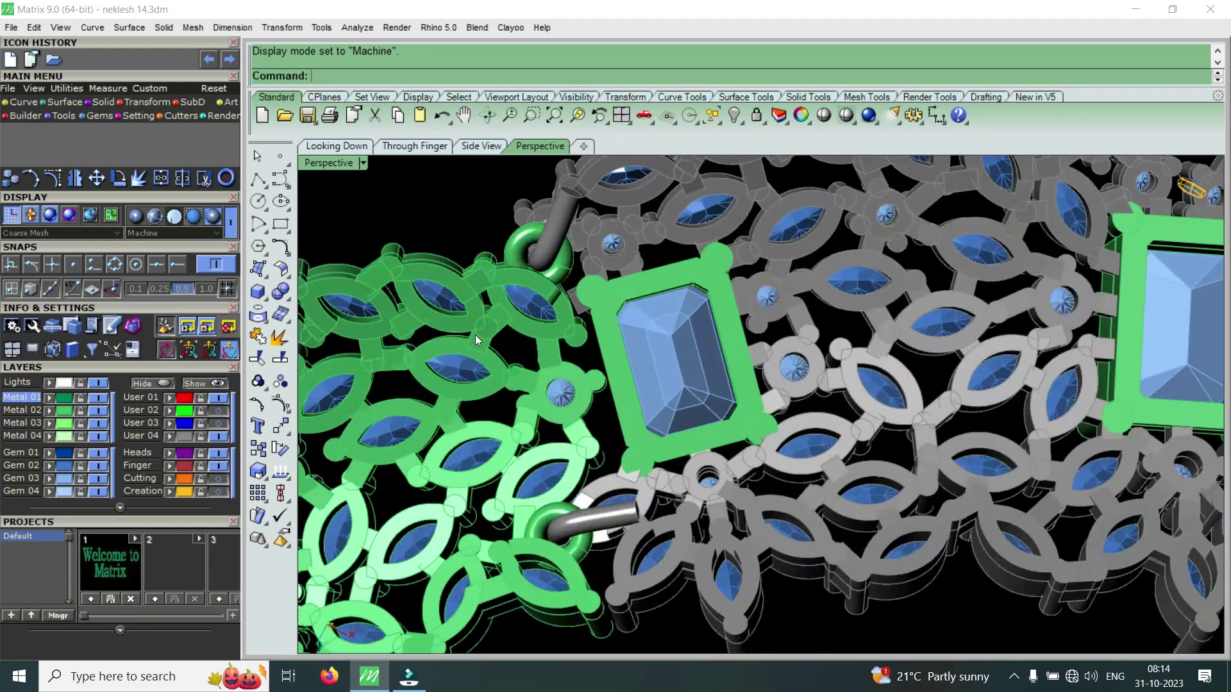
pyautogui.scroll(-5, 511, 321)
pyautogui.scroll(-2, 613, 452)
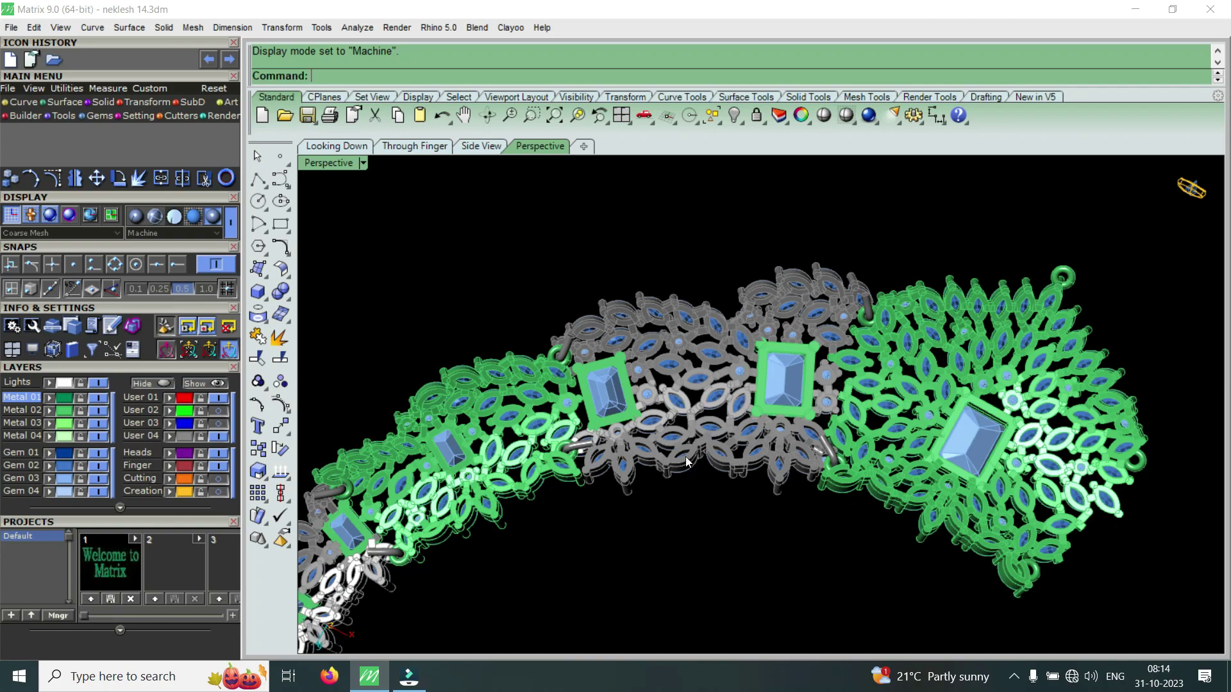
pyautogui.scroll(3, 603, 354)
pyautogui.scroll(3, 578, 365)
pyautogui.scroll(3, 596, 307)
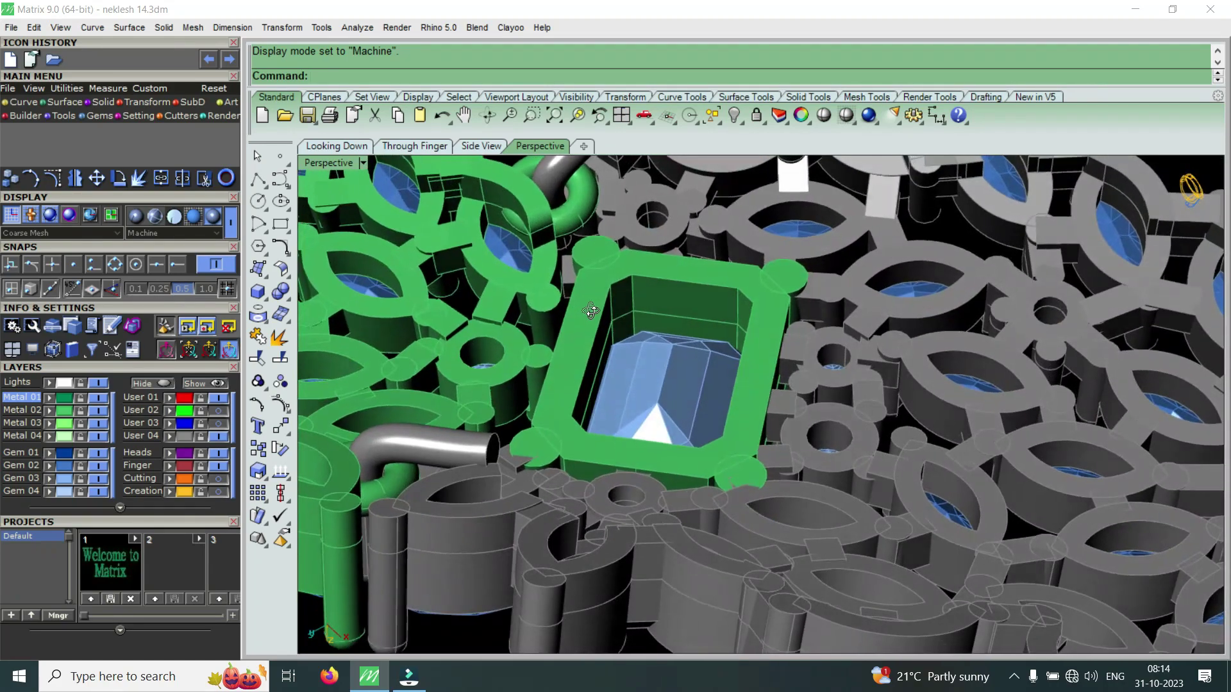
pyautogui.scroll(2, 621, 249)
pyautogui.scroll(3, 621, 248)
pyautogui.moveTo(621, 248)
pyautogui.mouseDown(button='right')
pyautogui.moveTo(580, 461)
pyautogui.moveTo(535, 361)
pyautogui.moveTo(522, 253)
pyautogui.mouseUp(button='right')
pyautogui.scroll(3, 580, 460)
pyautogui.scroll(-2, 571, 450)
pyautogui.scroll(-3, 584, 466)
pyautogui.scroll(2, 535, 361)
pyautogui.scroll(3, 636, 440)
pyautogui.scroll(-3, 630, 372)
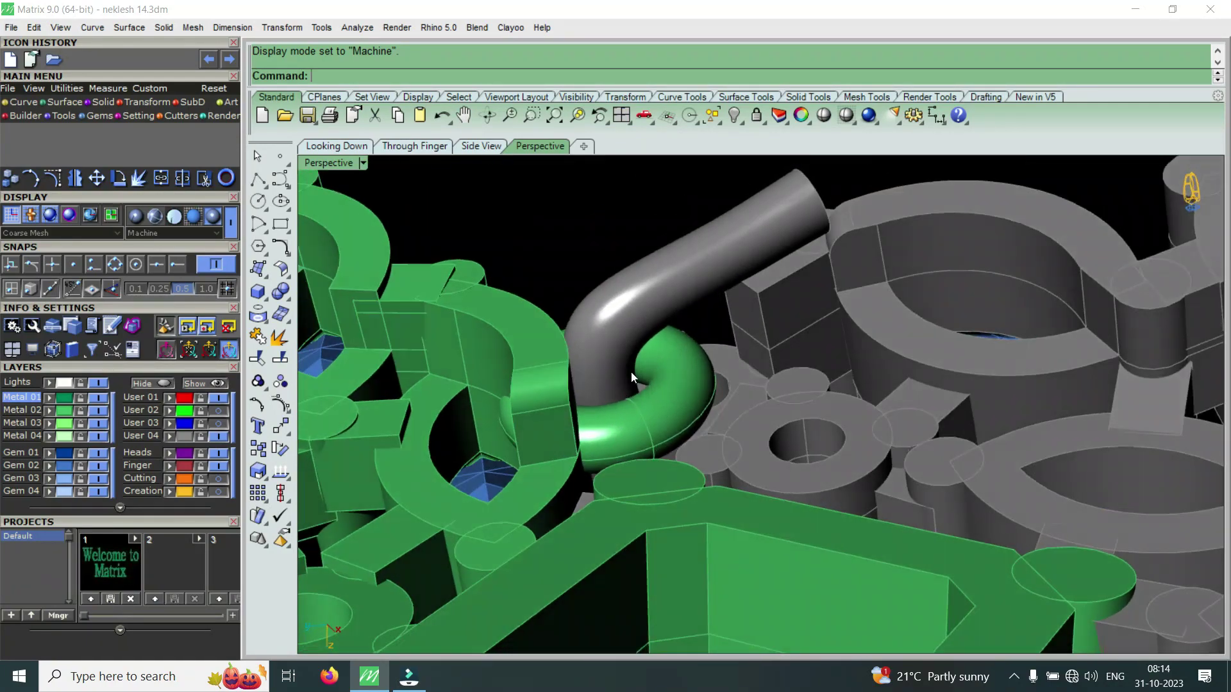
pyautogui.scroll(3, 629, 395)
pyautogui.scroll(-3, 627, 394)
pyautogui.moveTo(625, 378)
pyautogui.mouseDown(button='right')
pyautogui.moveTo(681, 353)
pyautogui.moveTo(651, 532)
pyautogui.moveTo(719, 375)
pyautogui.moveTo(698, 272)
pyautogui.moveTo(723, 328)
pyautogui.moveTo(697, 238)
pyautogui.moveTo(663, 331)
pyautogui.mouseUp(button='right')
pyautogui.scroll(-2, 649, 522)
pyautogui.scroll(3, 697, 271)
pyautogui.moveTo(606, 425)
pyautogui.mouseDown(button='right')
pyautogui.moveTo(715, 339)
pyautogui.moveTo(627, 479)
pyautogui.moveTo(674, 339)
pyautogui.moveTo(668, 455)
pyautogui.moveTo(714, 440)
pyautogui.moveTo(694, 262)
pyautogui.moveTo(677, 259)
pyautogui.moveTo(711, 359)
pyautogui.moveTo(712, 343)
pyautogui.moveTo(697, 437)
pyautogui.mouseUp(button='right')
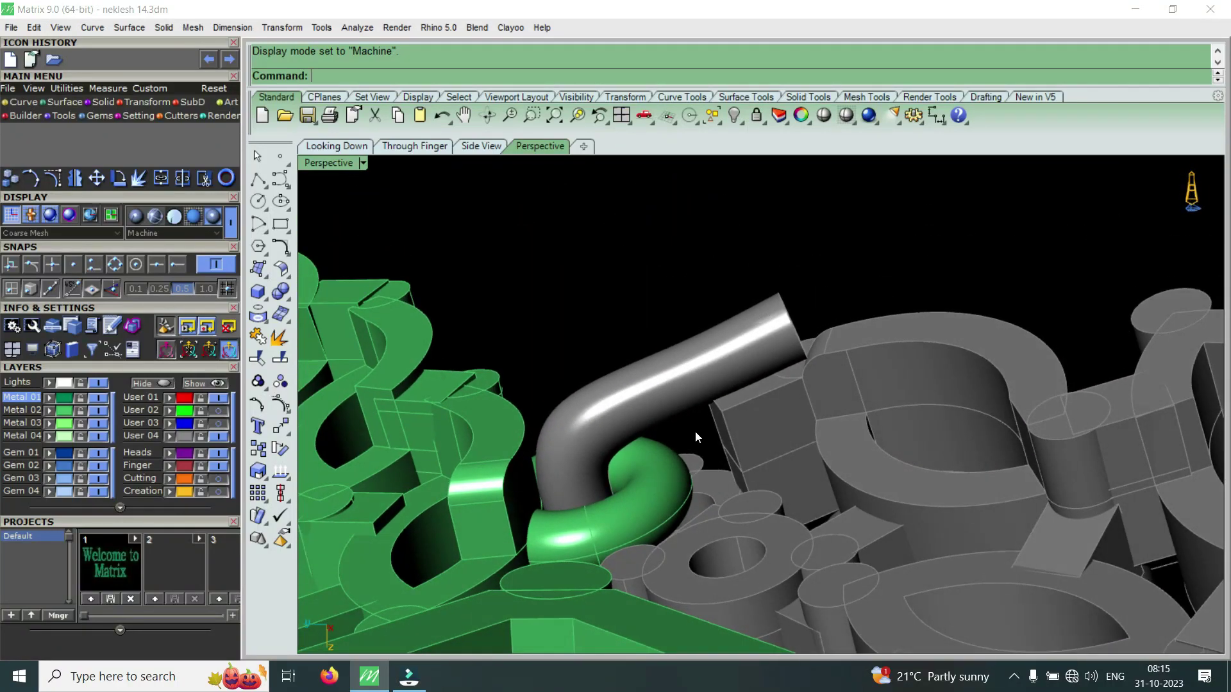
pyautogui.moveTo(696, 434)
pyautogui.mouseDown(button='right')
pyautogui.moveTo(729, 368)
pyautogui.moveTo(655, 565)
pyautogui.moveTo(670, 352)
pyautogui.moveTo(730, 413)
pyautogui.moveTo(654, 367)
pyautogui.moveTo(670, 475)
pyautogui.moveTo(694, 380)
pyautogui.moveTo(663, 478)
pyautogui.mouseUp(button='right')
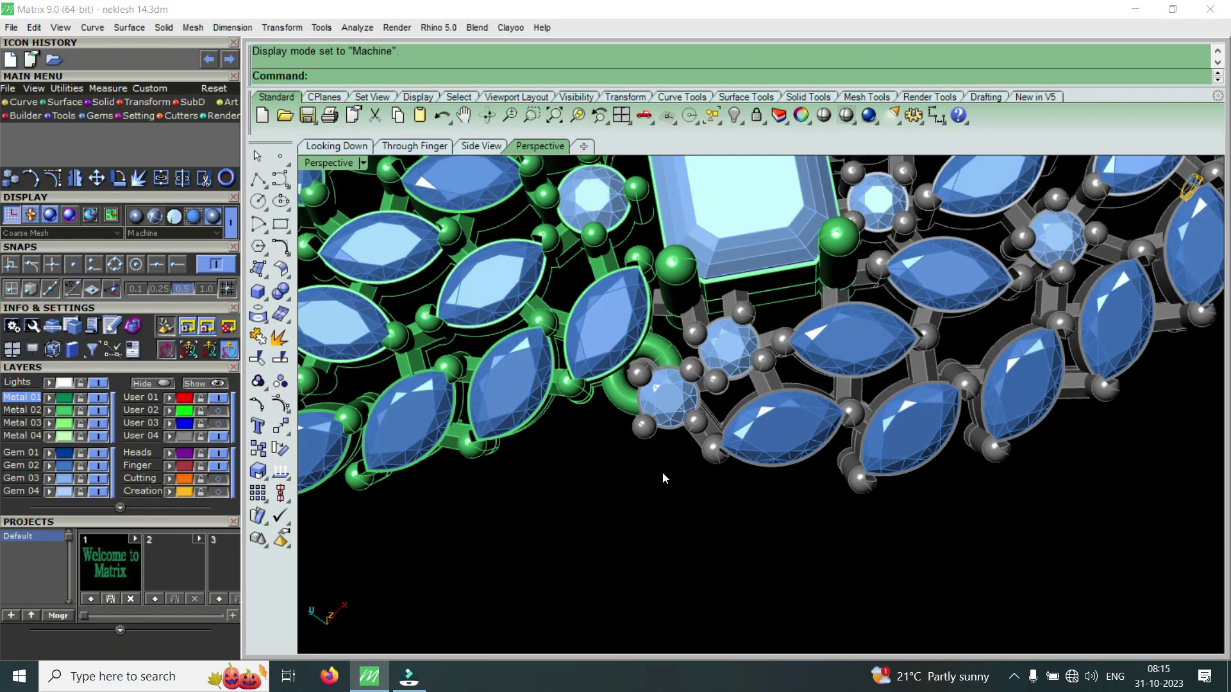
pyautogui.moveTo(564, 542)
pyautogui.mouseDown(button='right')
pyautogui.moveTo(748, 549)
pyautogui.moveTo(705, 420)
pyautogui.moveTo(734, 393)
pyautogui.moveTo(750, 401)
pyautogui.moveTo(705, 251)
pyautogui.moveTo(1022, 495)
pyautogui.moveTo(859, 410)
pyautogui.moveTo(909, 373)
pyautogui.mouseUp(button='right')
# - Window-select the grey necklace parts, select everything, then clear the selection
pyautogui.moveTo(983, 339)
pyautogui.mouseDown(button='right')
pyautogui.moveTo(922, 370)
pyautogui.moveTo(884, 473)
pyautogui.moveTo(634, 513)
pyautogui.moveTo(684, 419)
pyautogui.moveTo(798, 486)
pyautogui.moveTo(776, 363)
pyautogui.mouseUp(button='right')
pyautogui.hotkey('ctrl', 'a')
pyautogui.press('Escape')
# - Rotate toward the settings below the rectangular emerald and restore the four-viewport layout
pyautogui.scroll(-3, 776, 363)
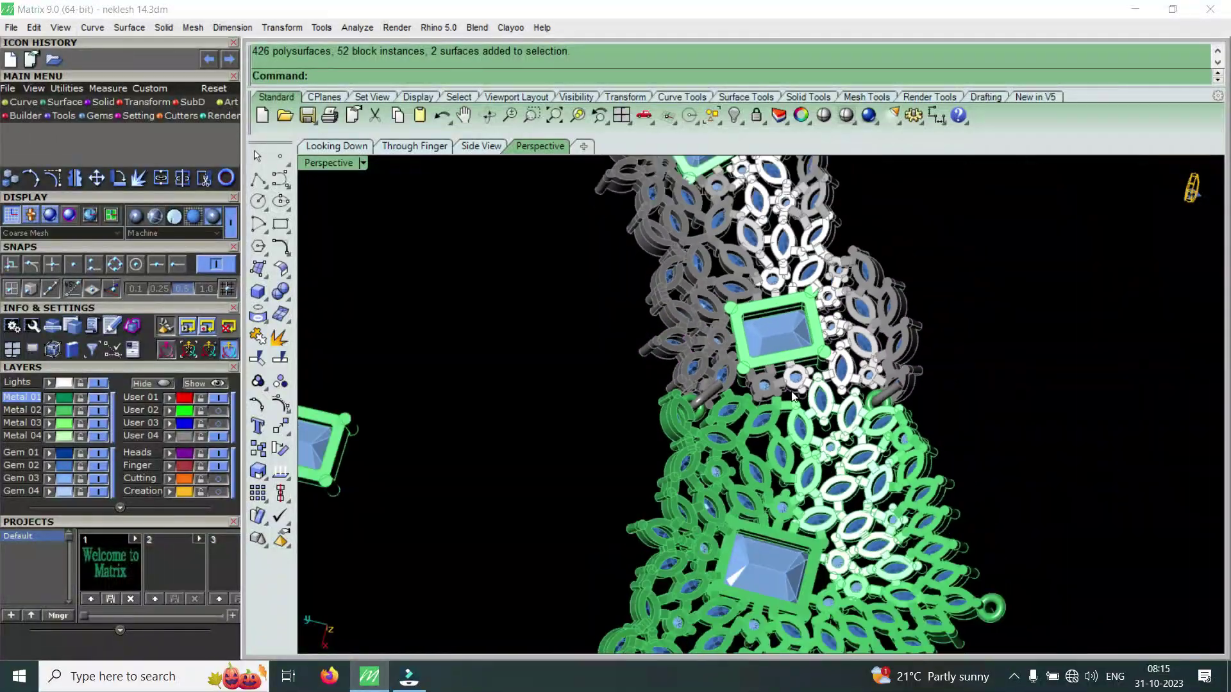
pyautogui.scroll(3, 782, 354)
pyautogui.scroll(3, 789, 344)
pyautogui.scroll(-2, 789, 343)
pyautogui.scroll(-2, 799, 330)
pyautogui.scroll(-3, 762, 352)
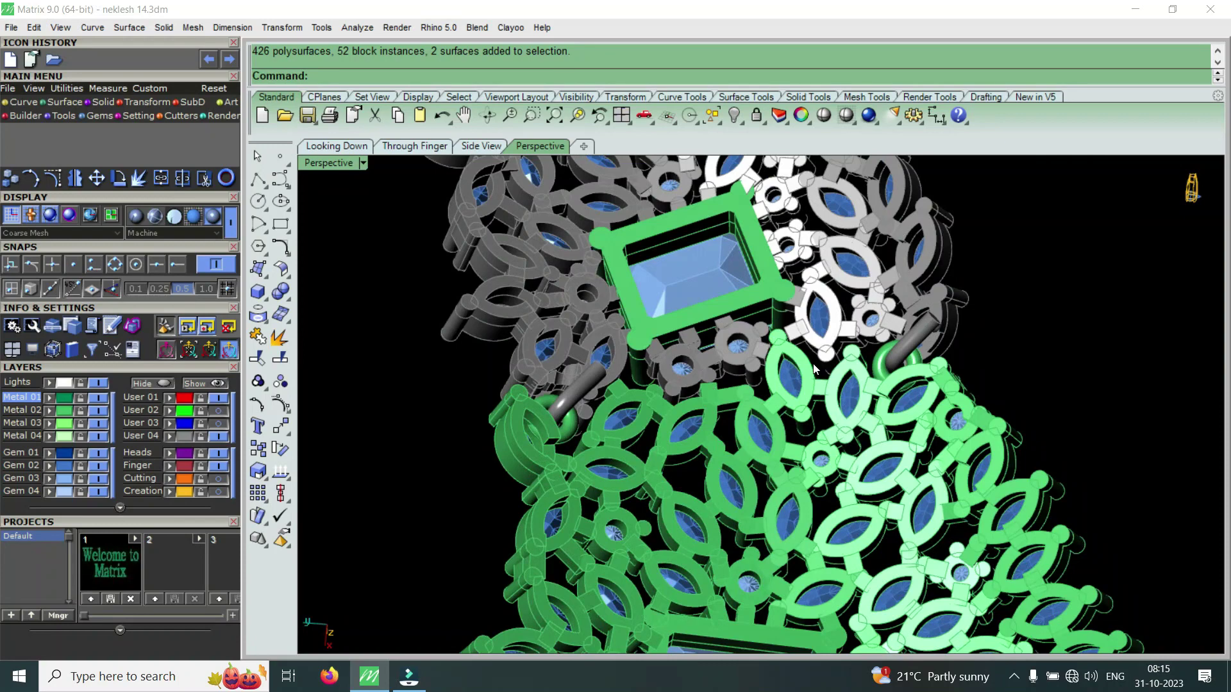
pyautogui.moveTo(832, 369); pyautogui.dragTo(759, 337, button='right')
pyautogui.scroll(3, 760, 338)
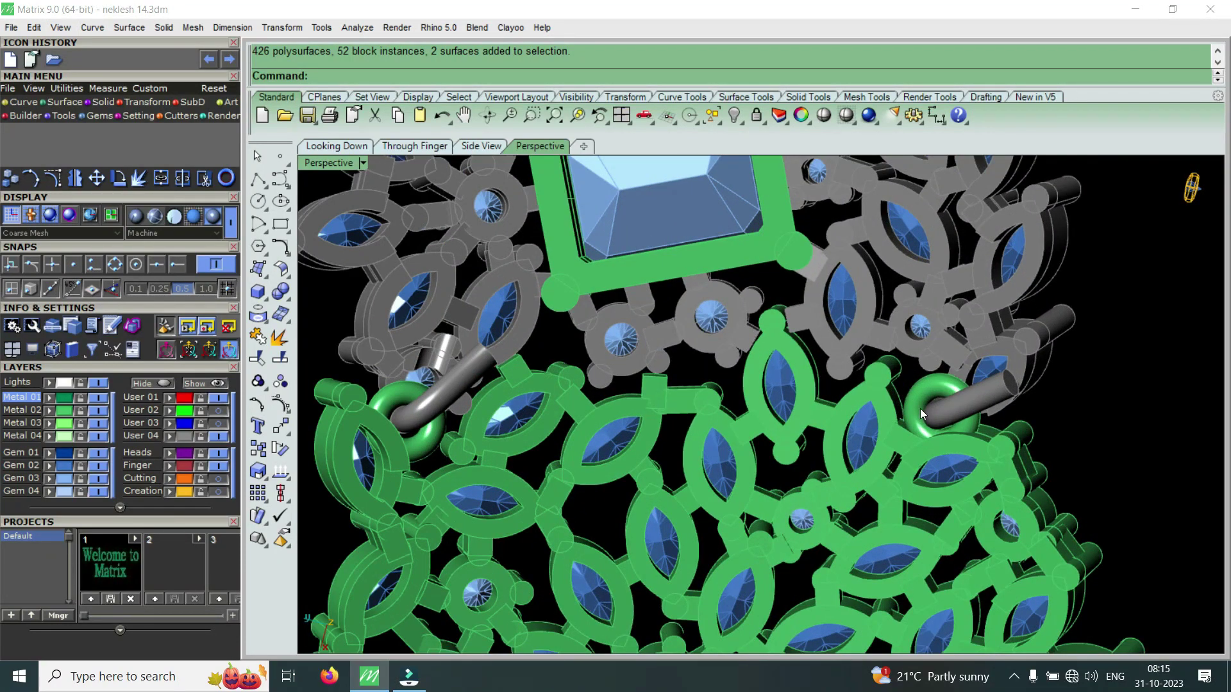
pyautogui.doubleClick(327, 164)
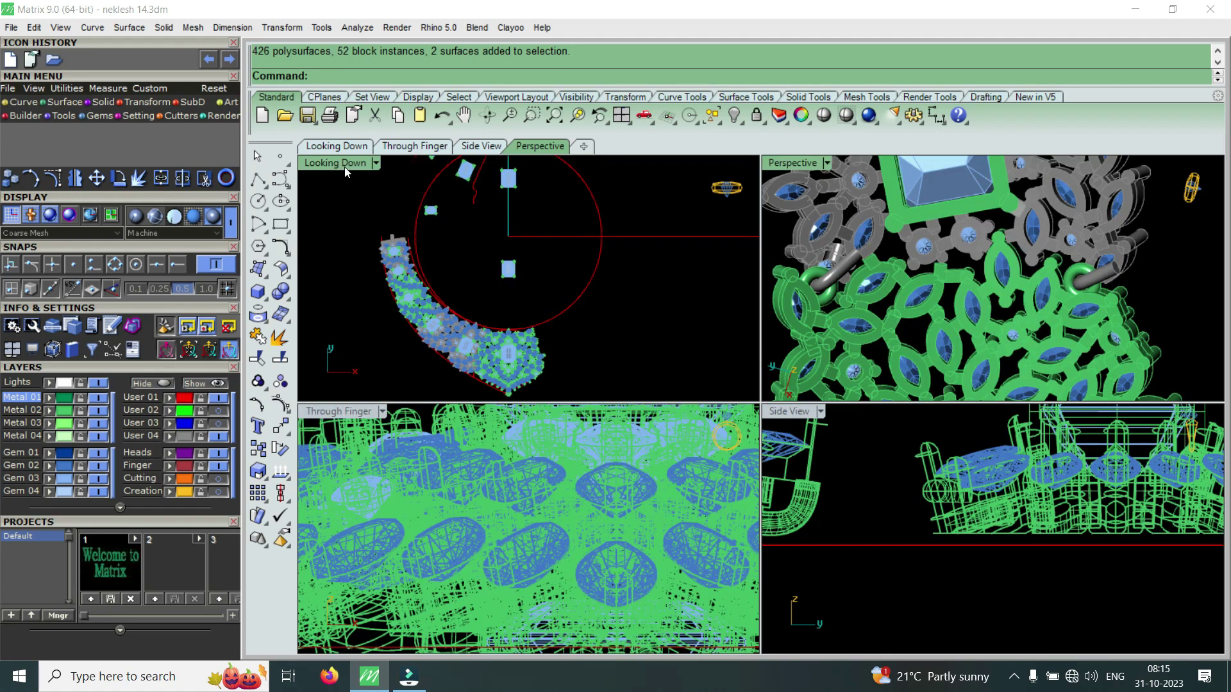
# - Switch the Looking Down view to Machine display and enlarge it to fill the workspace
pyautogui.click(377, 162)
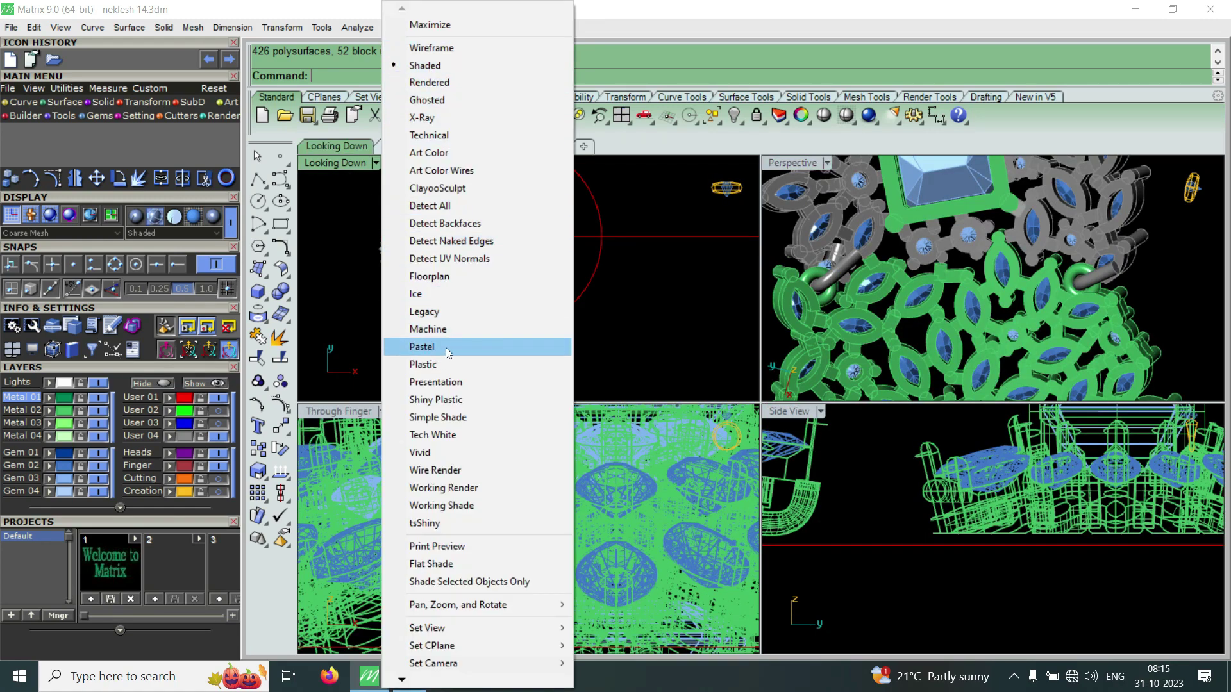
pyautogui.click(451, 331)
pyautogui.scroll(3, 532, 361)
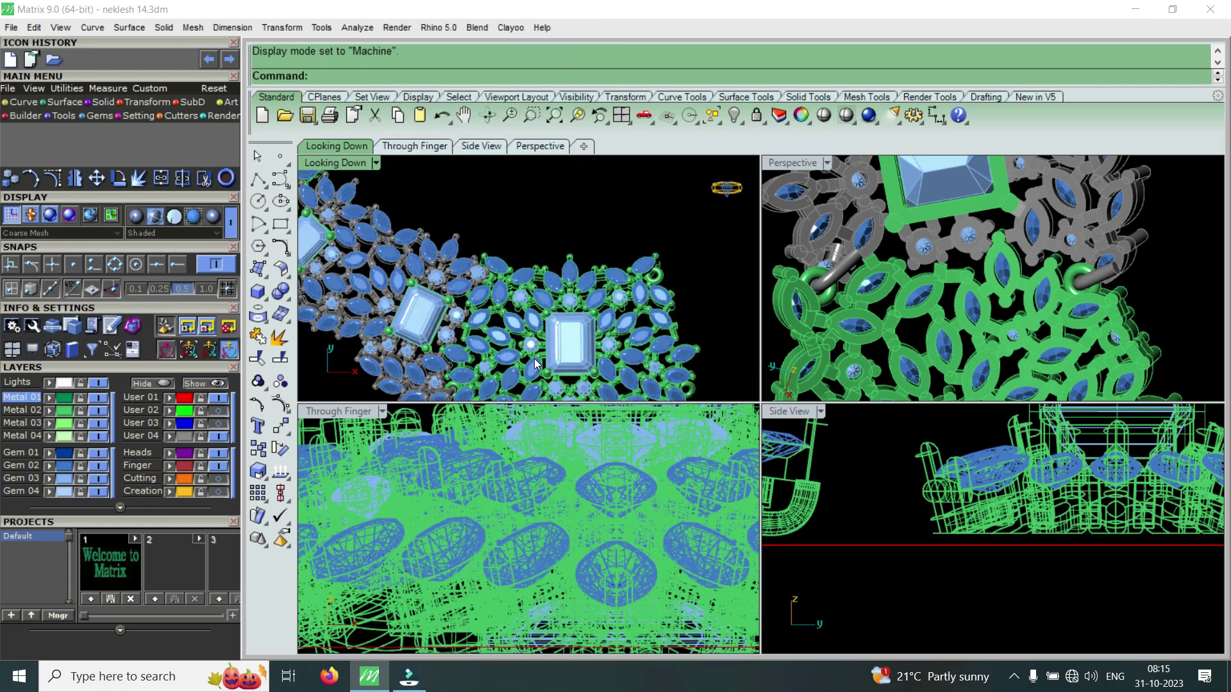
pyautogui.moveTo(737, 385); pyautogui.dragTo(549, 246)
pyautogui.scroll(2, 486, 371)
pyautogui.scroll(2, 393, 251)
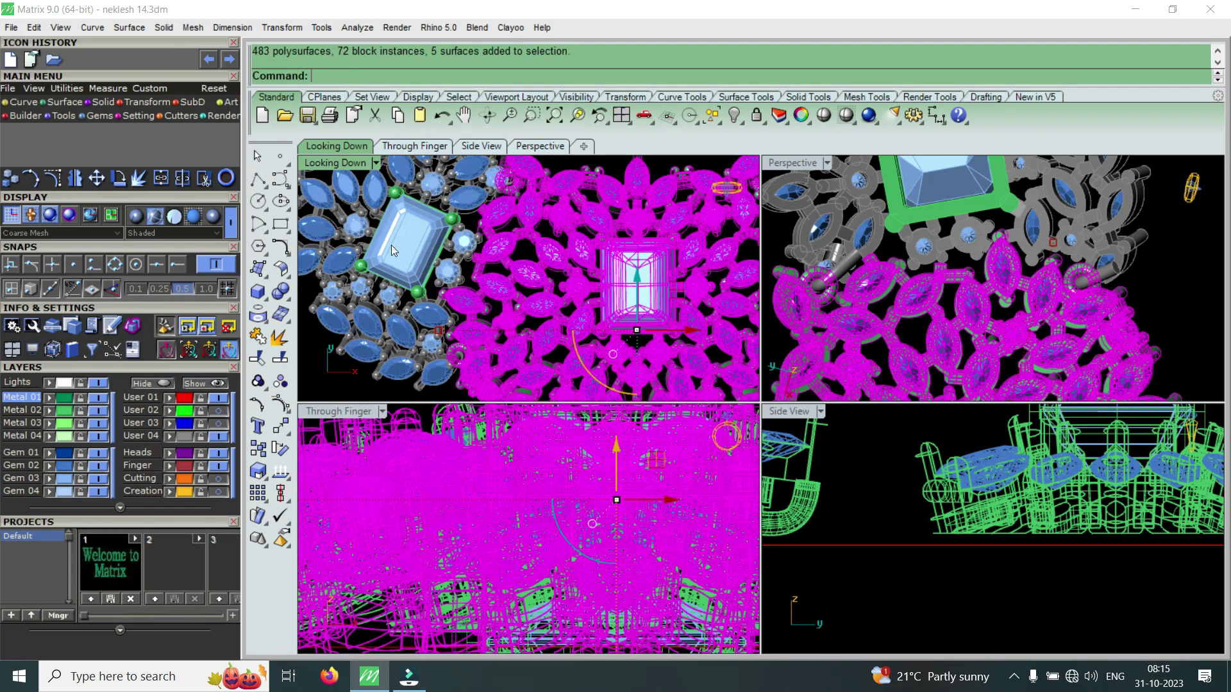
pyautogui.doubleClick(348, 166)
pyautogui.scroll(-2, 705, 275)
pyautogui.scroll(2, 649, 407)
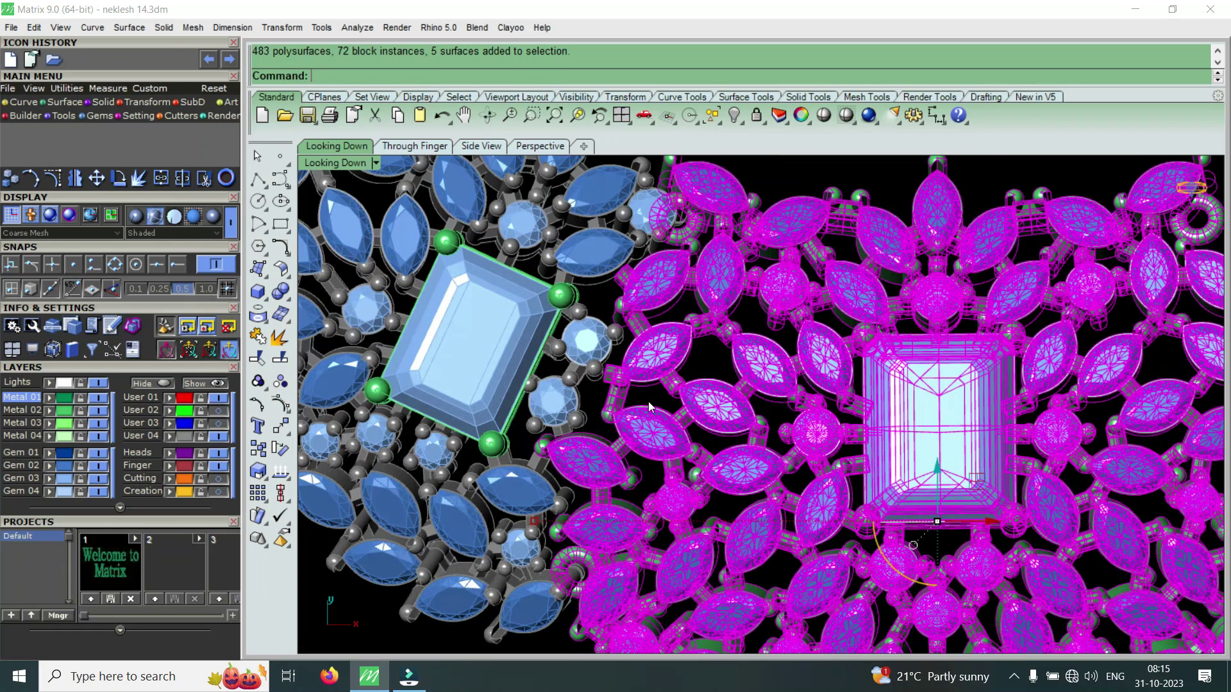
# - Measure 19.549 mm across the emerald setting's corners, then return to the four-view layout
pyautogui.click(352, 32)
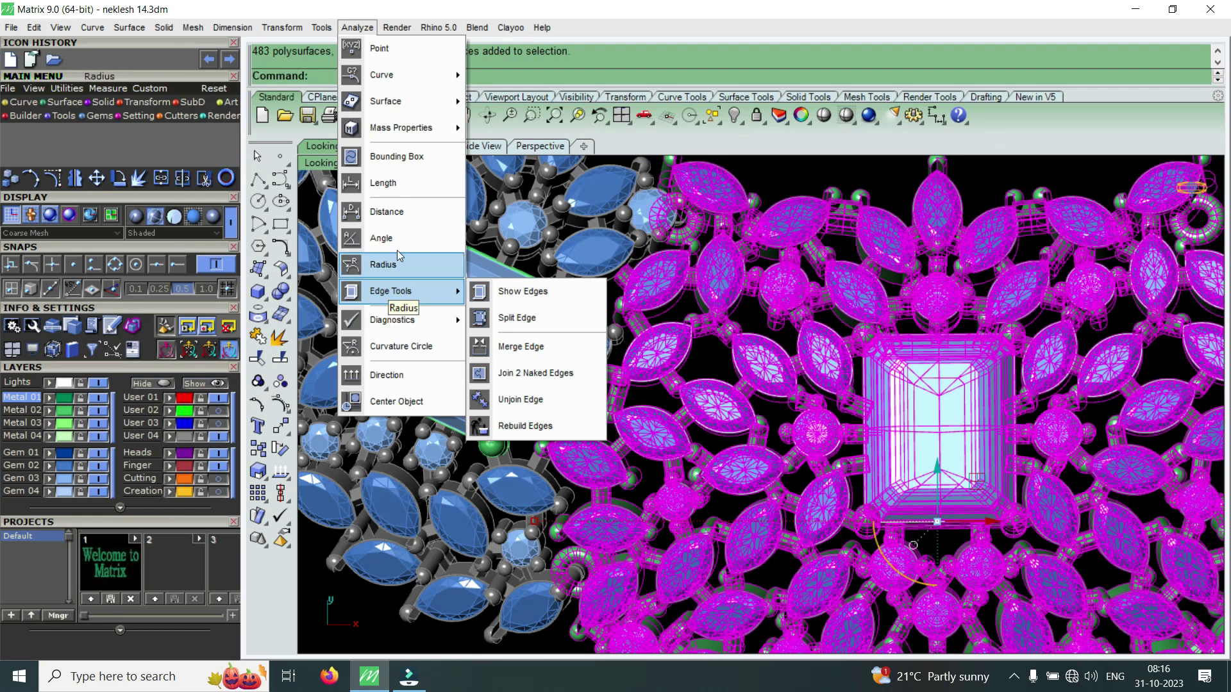
pyautogui.click(387, 211)
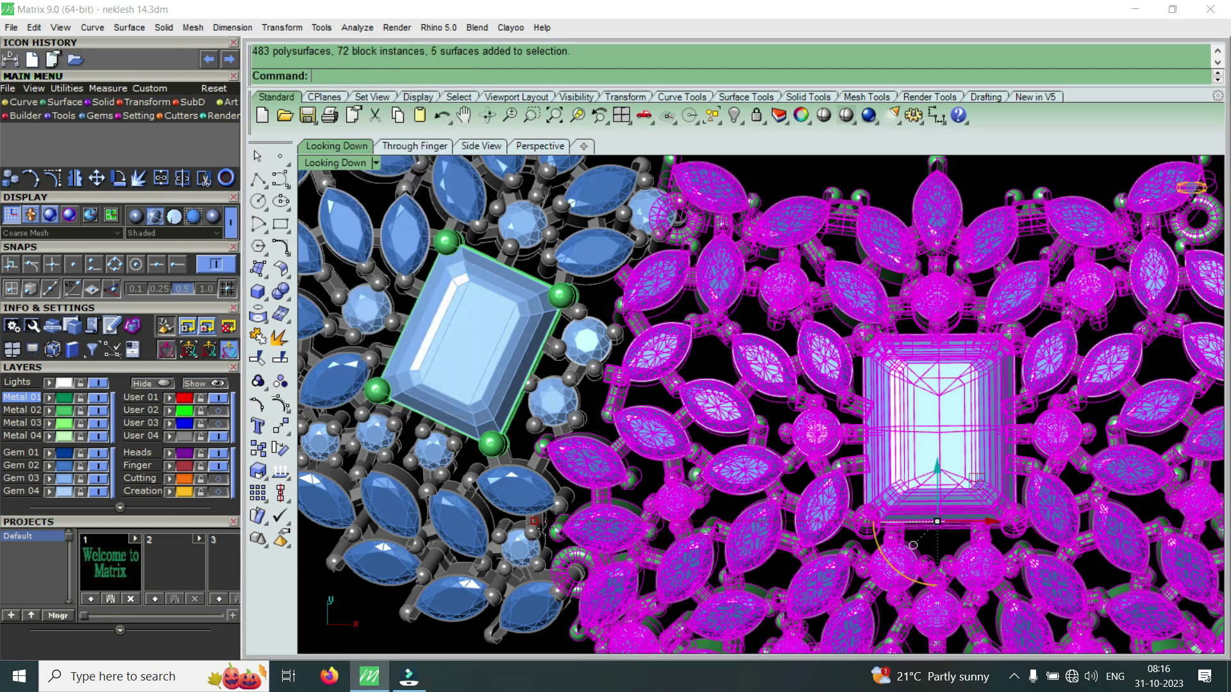
pyautogui.click(579, 576)
pyautogui.scroll(1, 676, 205)
pyautogui.click(675, 206)
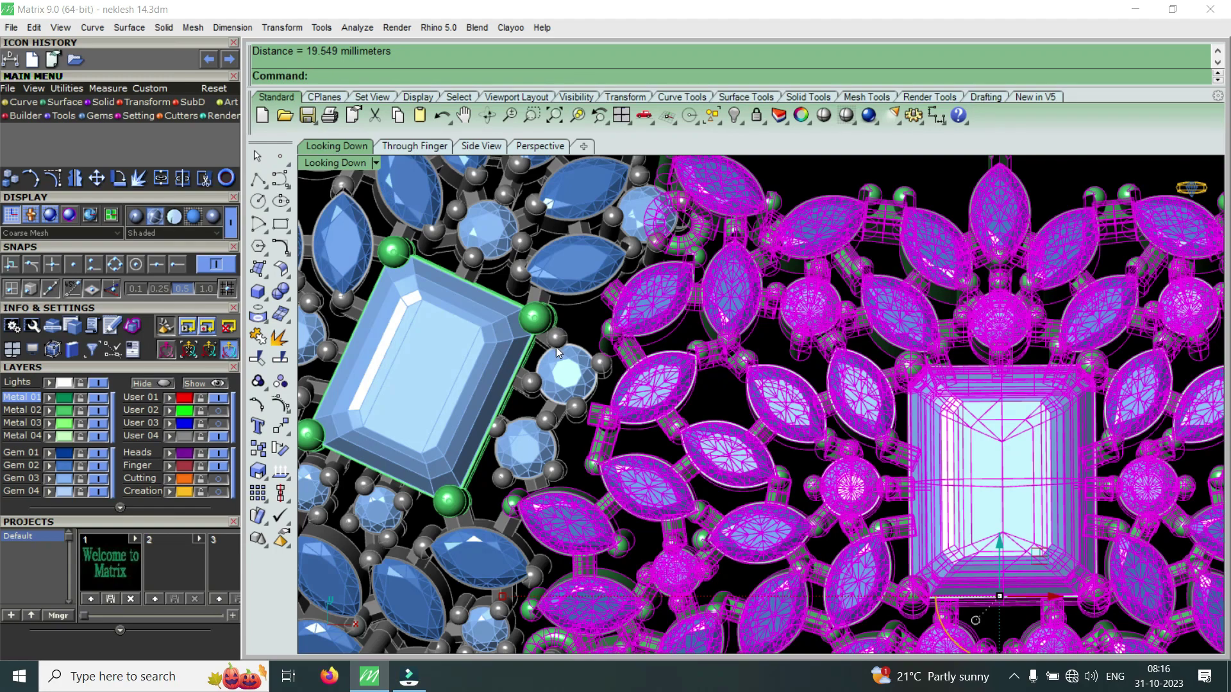
pyautogui.scroll(-3, 556, 347)
pyautogui.scroll(2, 580, 411)
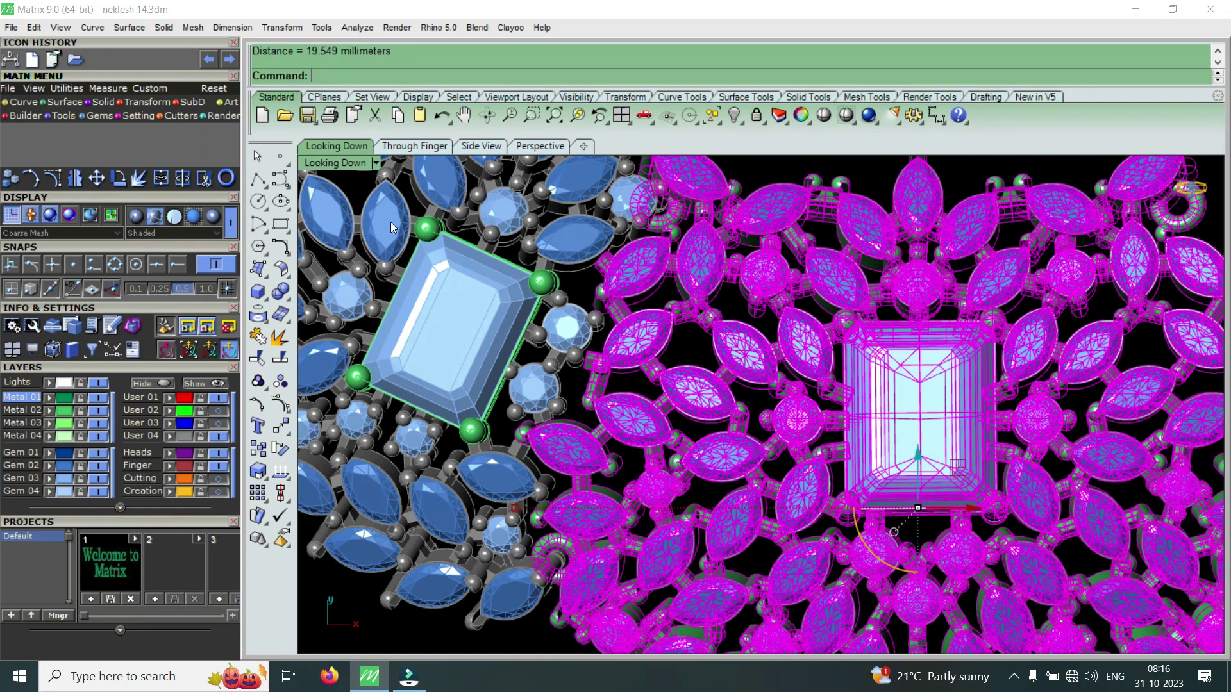
pyautogui.doubleClick(349, 166)
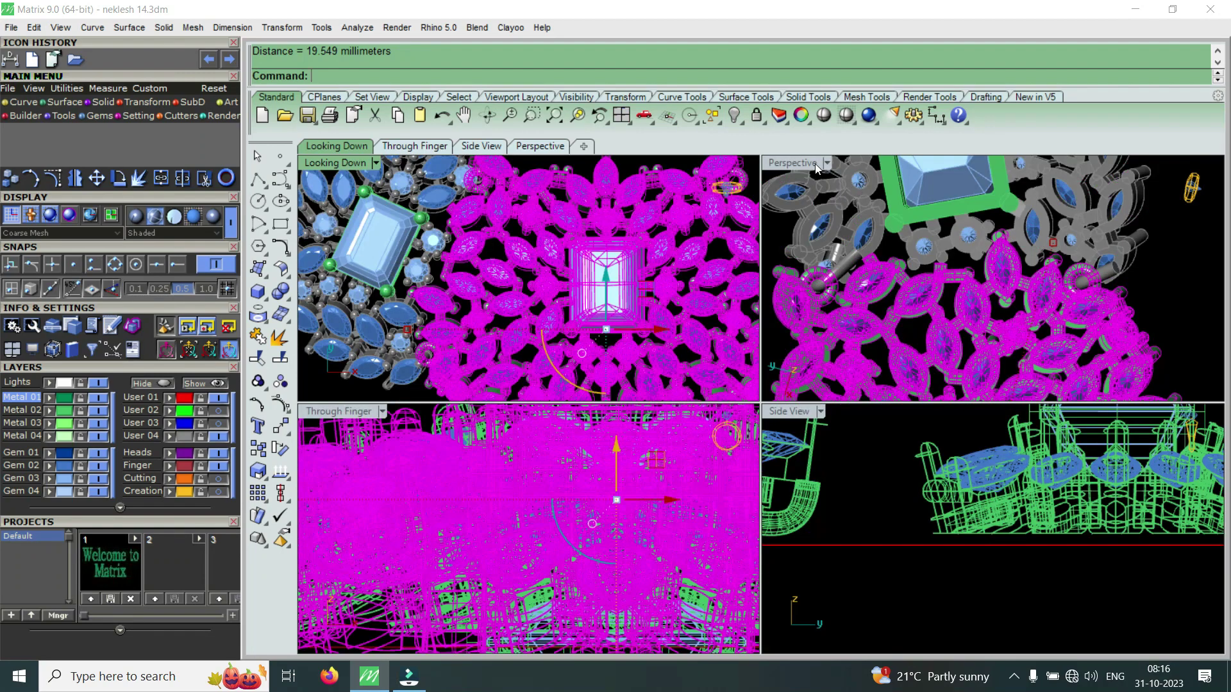
# - Maximize the Perspective view and orbit around the gem cluster's settings and side walls
pyautogui.doubleClick(814, 163)
pyautogui.scroll(-3, 861, 305)
pyautogui.scroll(5, 799, 380)
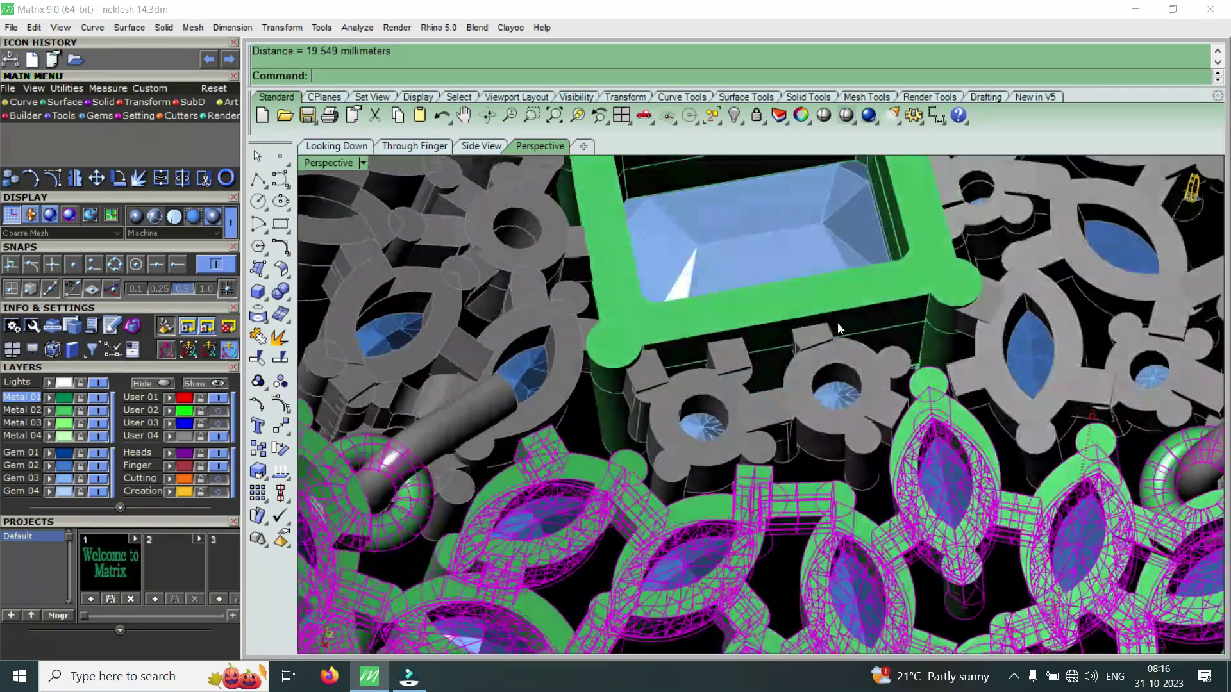
pyautogui.moveTo(838, 322); pyautogui.dragTo(827, 440, button='right')
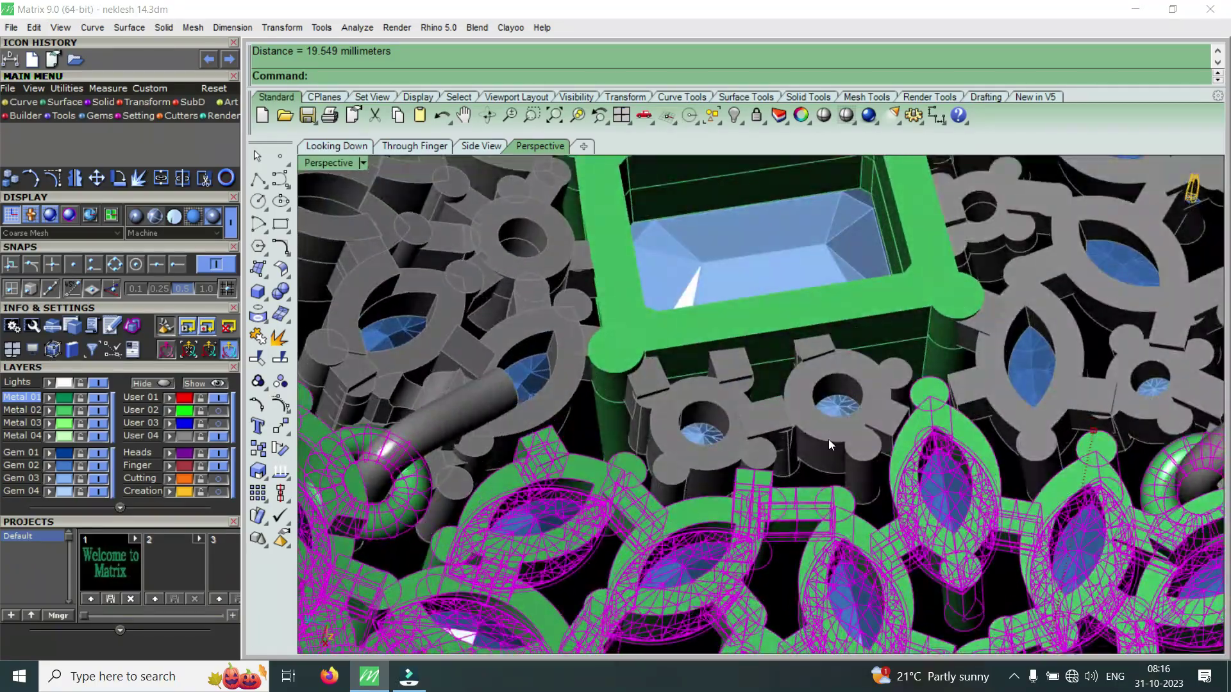
pyautogui.scroll(-3, 824, 453)
pyautogui.scroll(4, 821, 498)
pyautogui.scroll(-3, 780, 491)
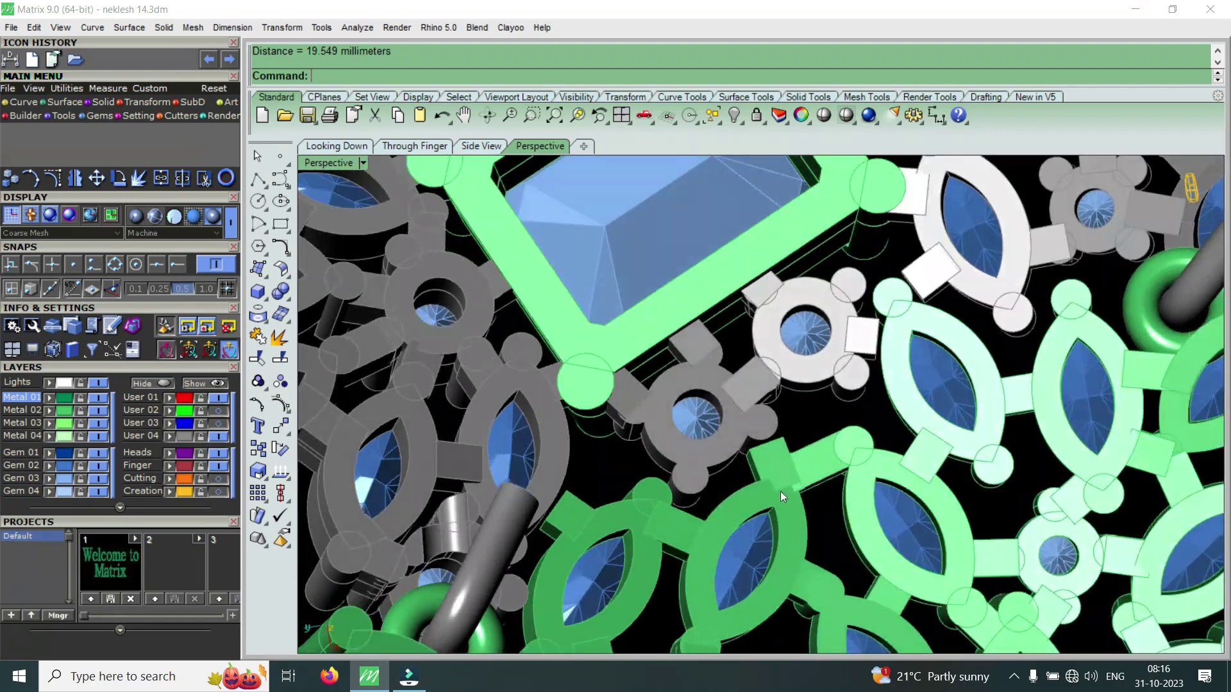
pyautogui.moveTo(780, 492); pyautogui.dragTo(828, 438, button='right')
pyautogui.scroll(3, 826, 355)
pyautogui.moveTo(826, 355); pyautogui.dragTo(764, 505, button='right')
pyautogui.scroll(3, 764, 505)
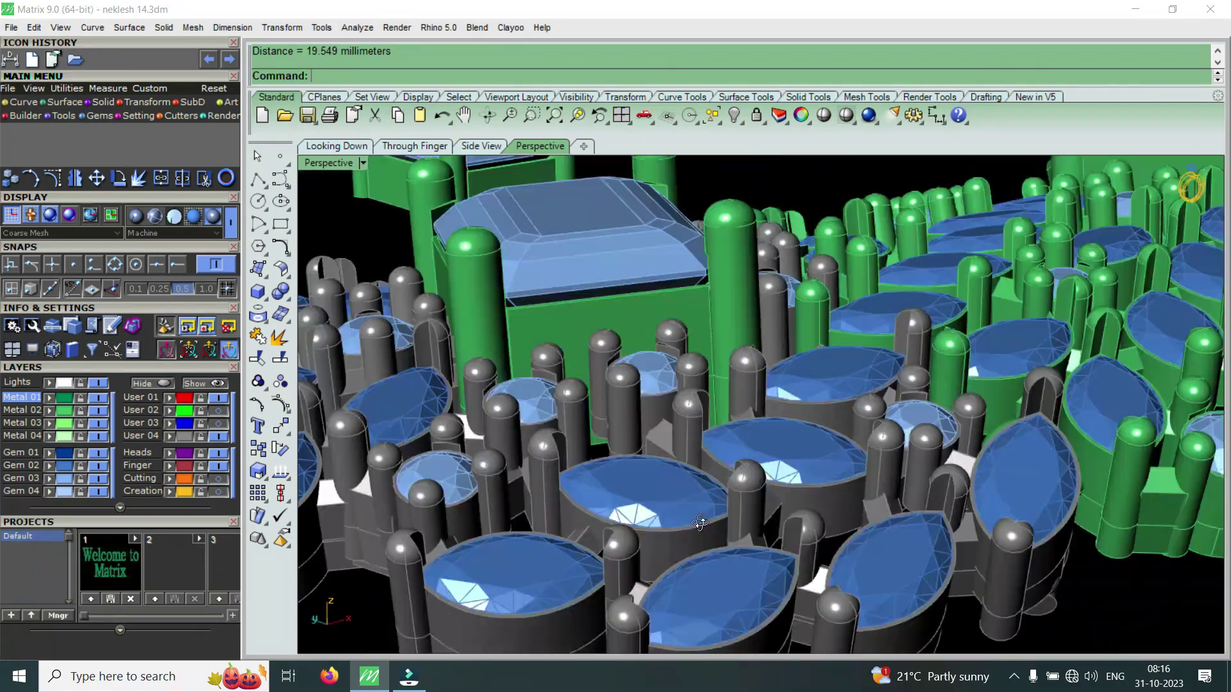
pyautogui.moveTo(774, 392)
pyautogui.mouseDown(button='right')
pyautogui.moveTo(606, 442)
pyautogui.moveTo(745, 445)
pyautogui.mouseUp(button='right')
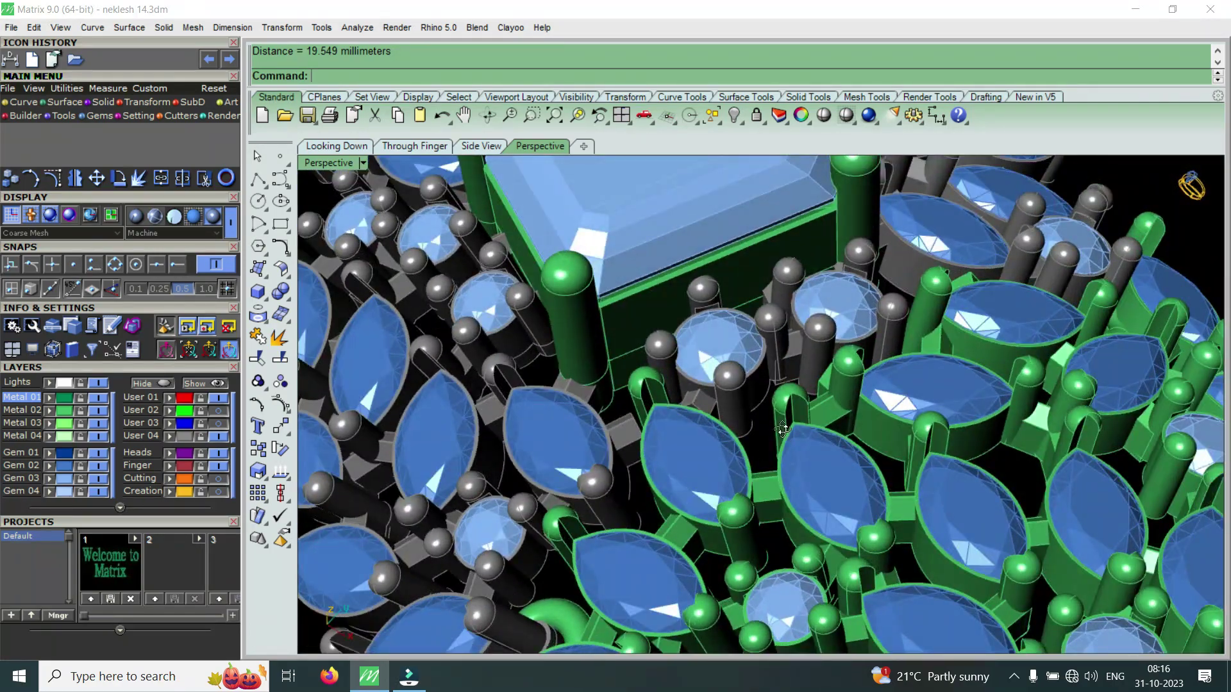
pyautogui.scroll(-2, 784, 430)
pyautogui.scroll(-3, 763, 477)
pyautogui.moveTo(779, 453)
pyautogui.mouseDown(button='right')
pyautogui.moveTo(833, 402)
pyautogui.moveTo(686, 460)
pyautogui.moveTo(724, 352)
pyautogui.mouseUp(button='right')
pyautogui.scroll(3, 781, 374)
# - Select a couple of gem groups, clear the selection, and orbit to a low side view
pyautogui.click(788, 427)
pyautogui.click(685, 461)
pyautogui.scroll(3, 788, 366)
pyautogui.scroll(2, 787, 371)
pyautogui.press('Escape')
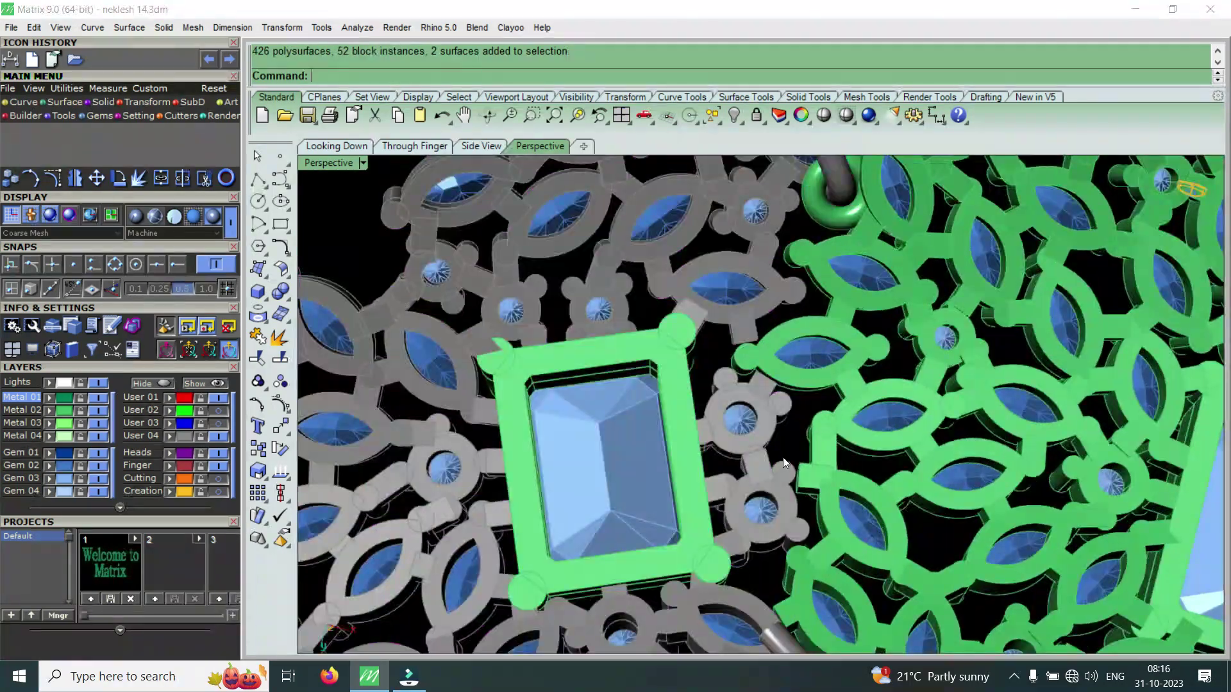
pyautogui.moveTo(783, 457); pyautogui.dragTo(789, 497, button='right')
pyautogui.moveTo(759, 425); pyautogui.dragTo(753, 438, button='right')
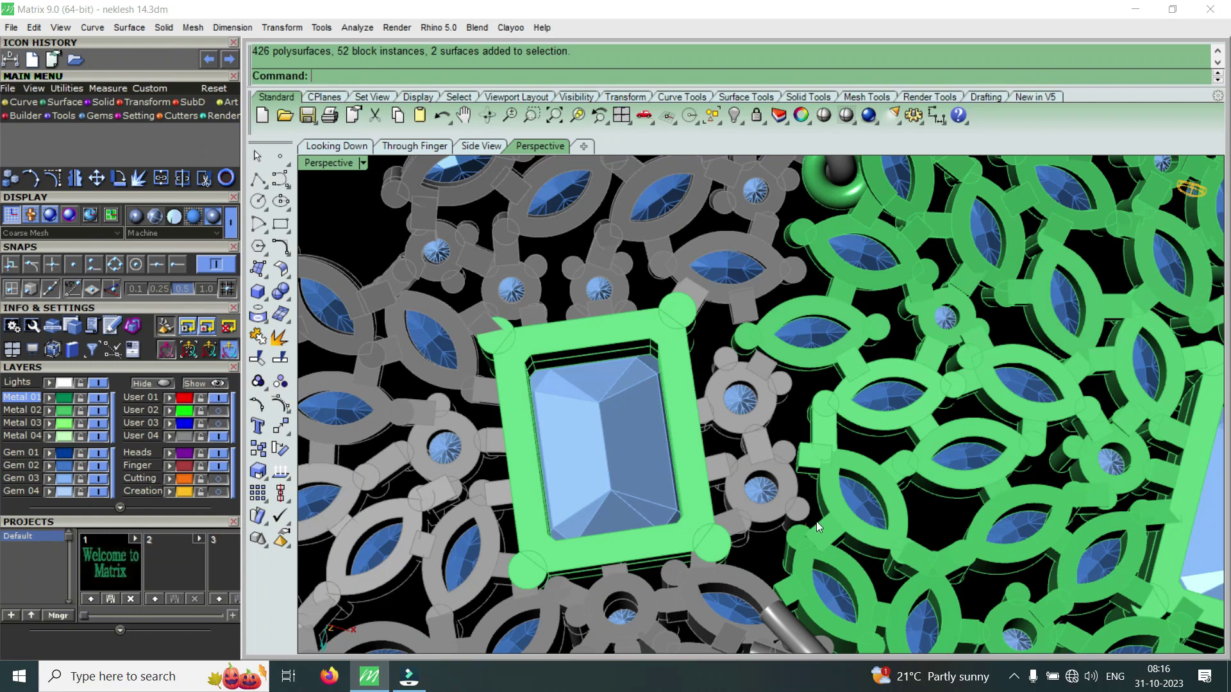
pyautogui.moveTo(822, 392)
pyautogui.mouseDown(button='right')
pyautogui.moveTo(801, 461)
pyautogui.moveTo(771, 400)
pyautogui.moveTo(769, 474)
pyautogui.moveTo(746, 395)
pyautogui.moveTo(885, 451)
pyautogui.moveTo(837, 293)
pyautogui.mouseUp(button='right')
pyautogui.scroll(3, 820, 289)
pyautogui.scroll(-3, 776, 315)
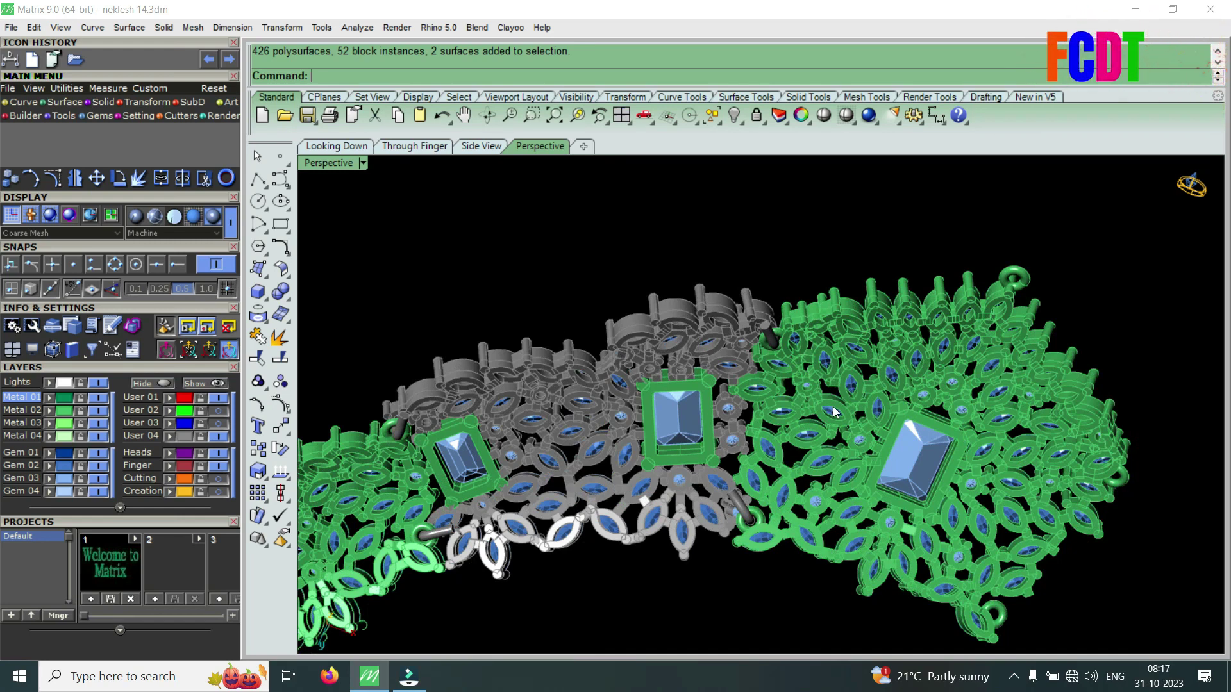
# - Orbit the Perspective view around the necklace until the whole strand is visible
pyautogui.moveTo(851, 301)
pyautogui.mouseDown(button='right')
pyautogui.moveTo(829, 580)
pyautogui.moveTo(741, 536)
pyautogui.mouseUp(button='right')
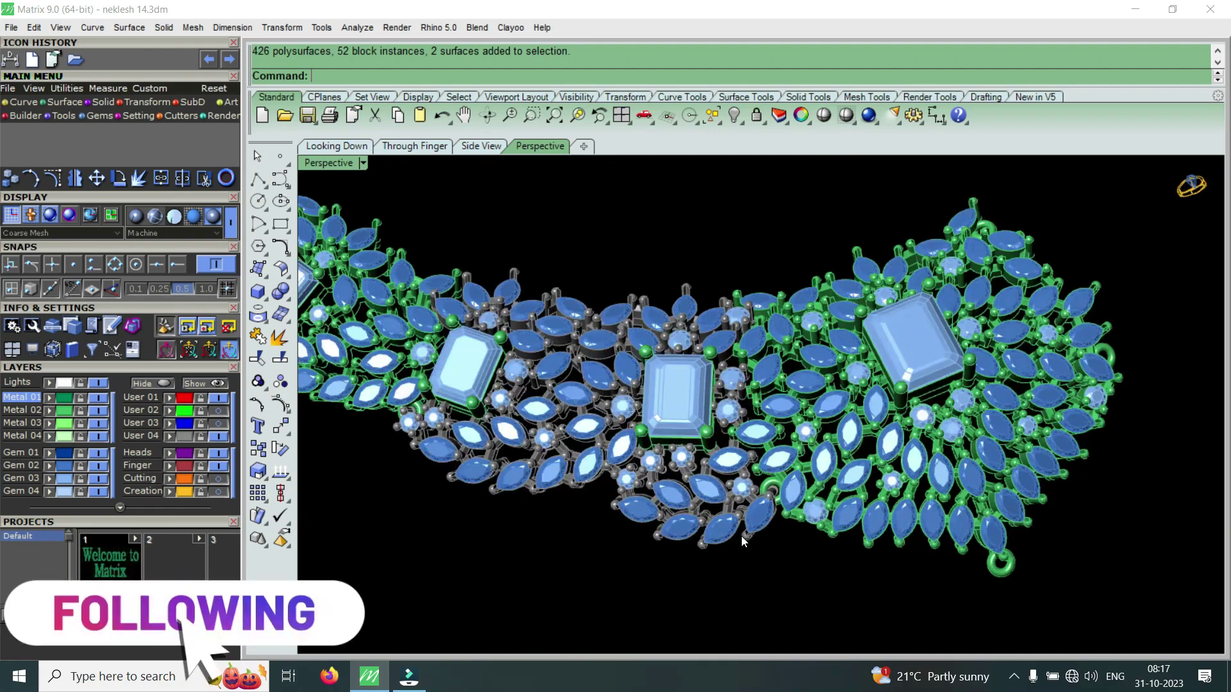
pyautogui.scroll(5, 742, 535)
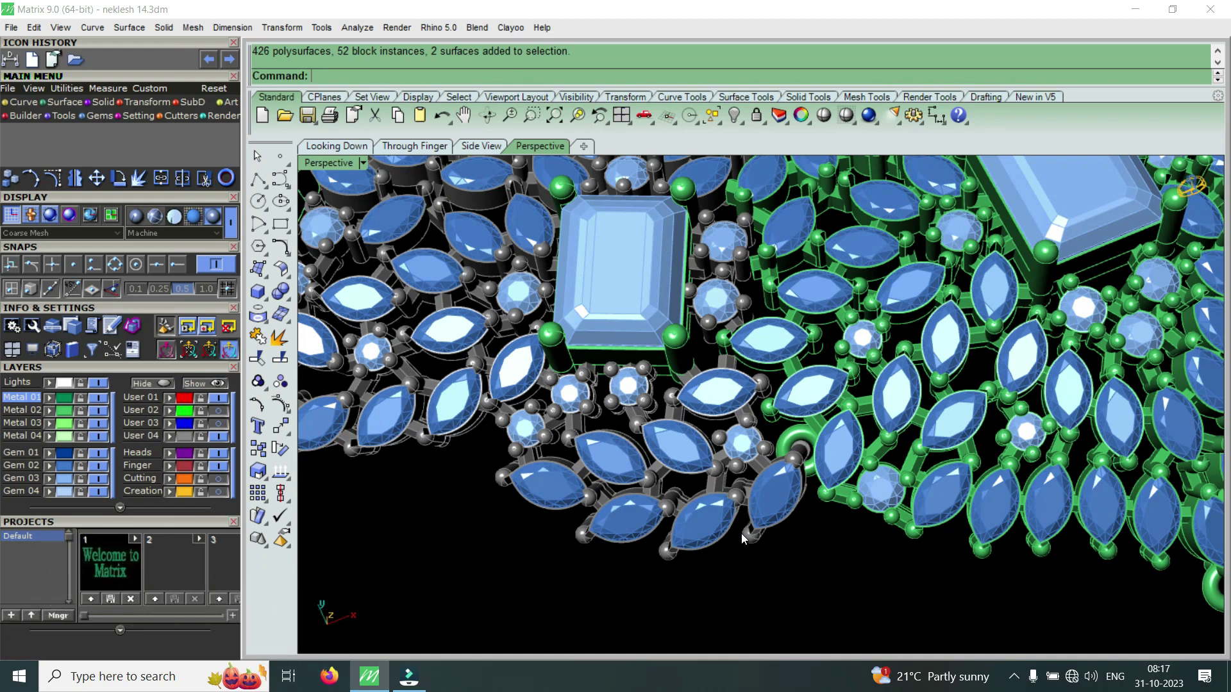
pyautogui.moveTo(742, 533)
pyautogui.mouseDown(button='right')
pyautogui.moveTo(851, 489)
pyautogui.moveTo(772, 360)
pyautogui.moveTo(764, 324)
pyautogui.mouseUp(button='right')
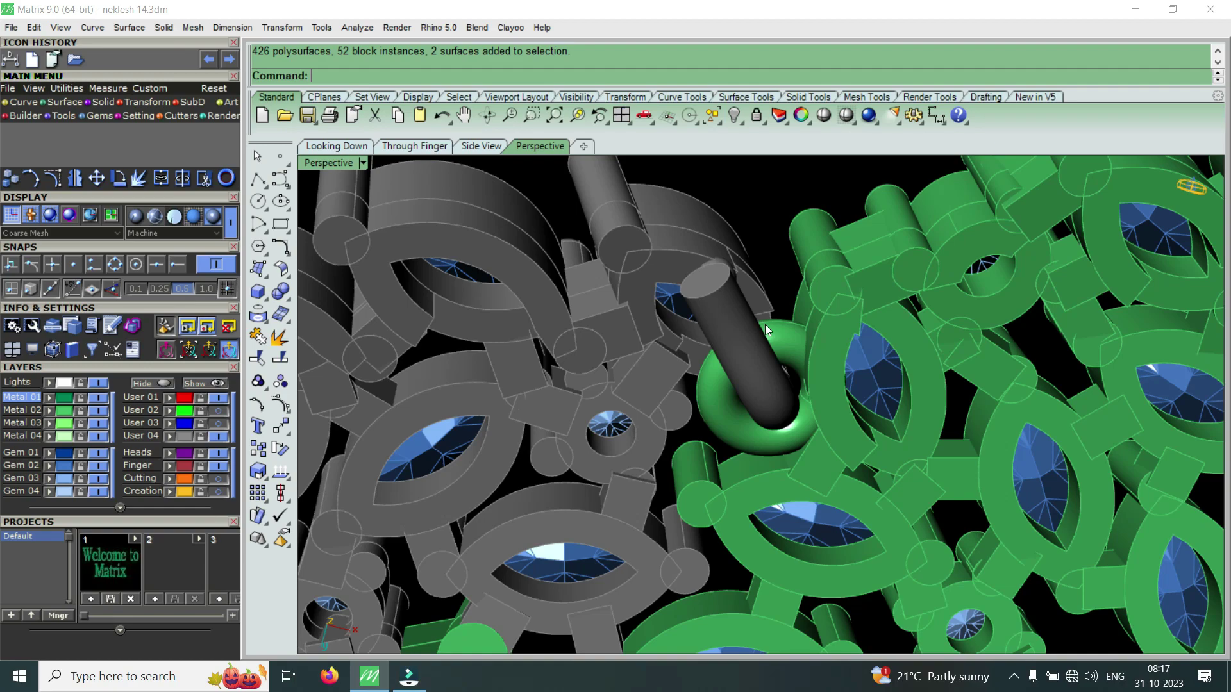
pyautogui.scroll(-1, 789, 331)
pyautogui.scroll(-4, 738, 417)
pyautogui.scroll(-1, 674, 481)
pyautogui.scroll(2, 622, 526)
pyautogui.moveTo(750, 454)
pyautogui.mouseDown(button='right')
pyautogui.moveTo(842, 459)
pyautogui.moveTo(691, 520)
pyautogui.mouseUp(button='right')
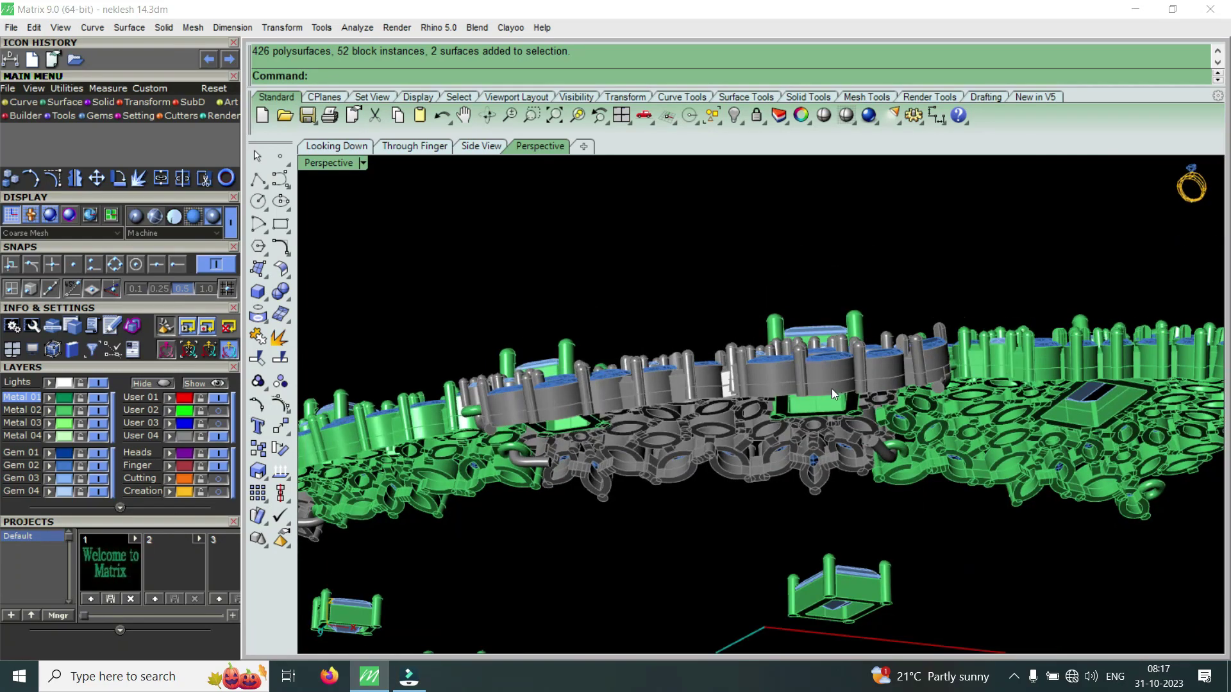
pyautogui.moveTo(692, 518)
pyautogui.mouseDown(button='right')
pyautogui.moveTo(700, 484)
pyautogui.moveTo(644, 504)
pyautogui.mouseUp(button='right')
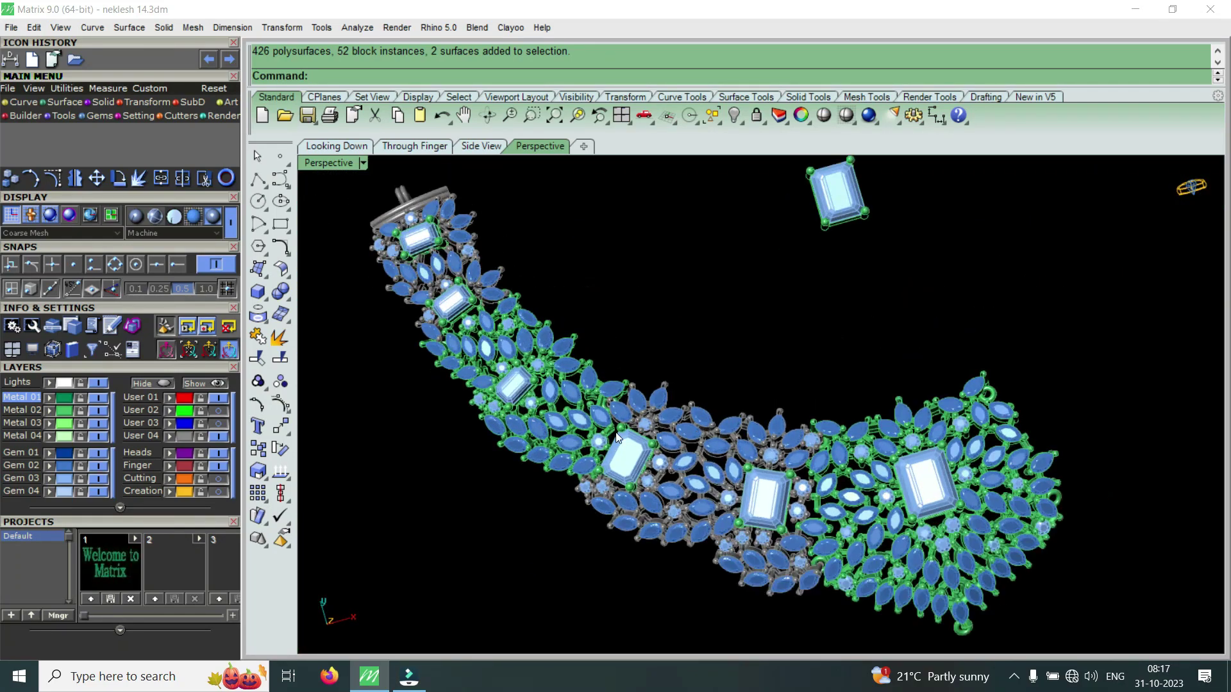
# - Frame the necklace from above and crossing-select its left strand
pyautogui.scroll(3, 643, 504)
pyautogui.scroll(-3, 644, 504)
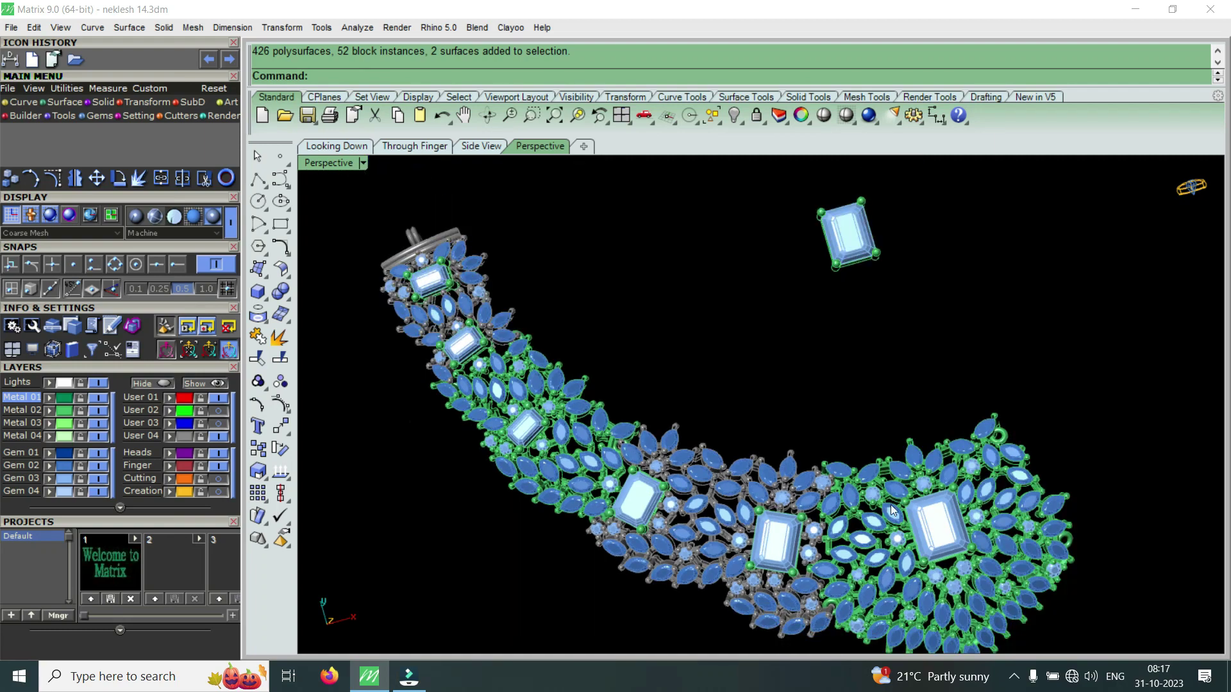
pyautogui.moveTo(460, 312); pyautogui.dragTo(914, 536, button='right')
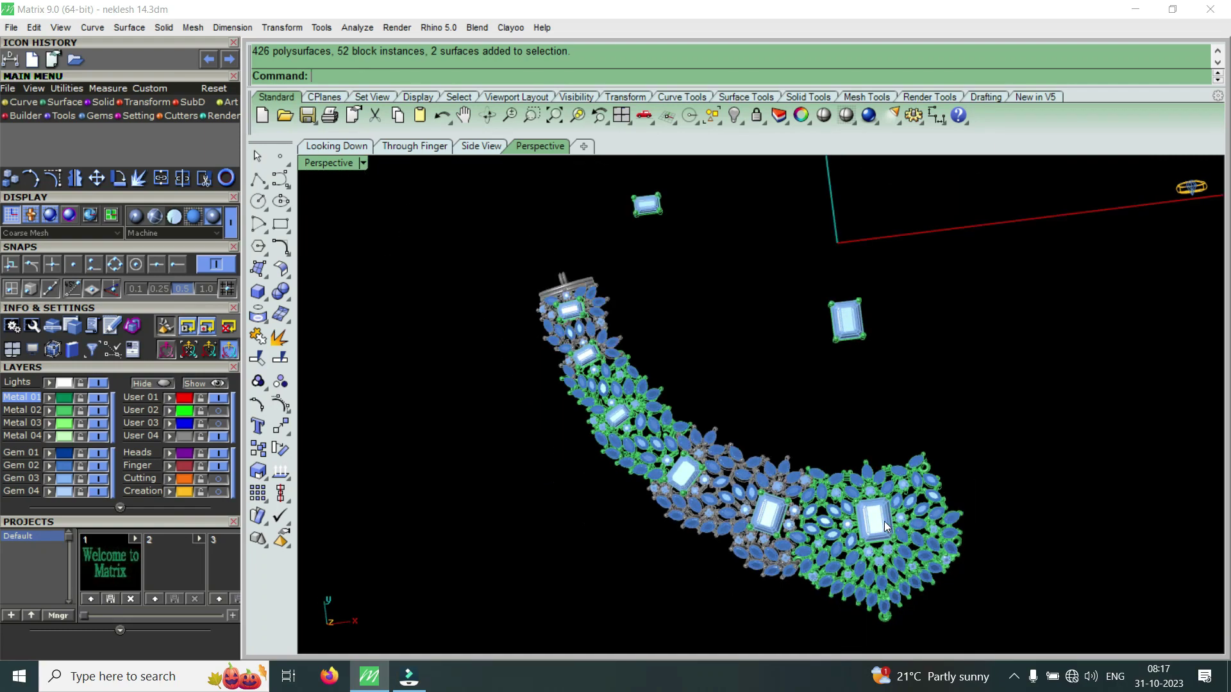
pyautogui.scroll(2, 884, 522)
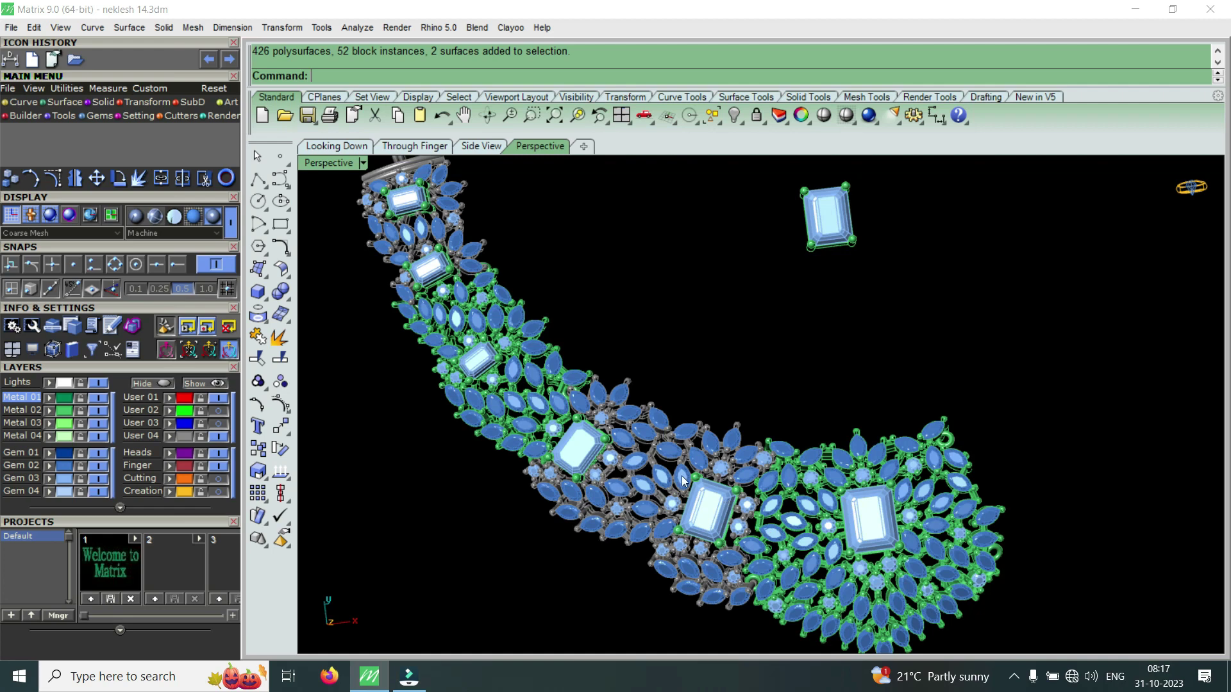
pyautogui.scroll(-2, 592, 389)
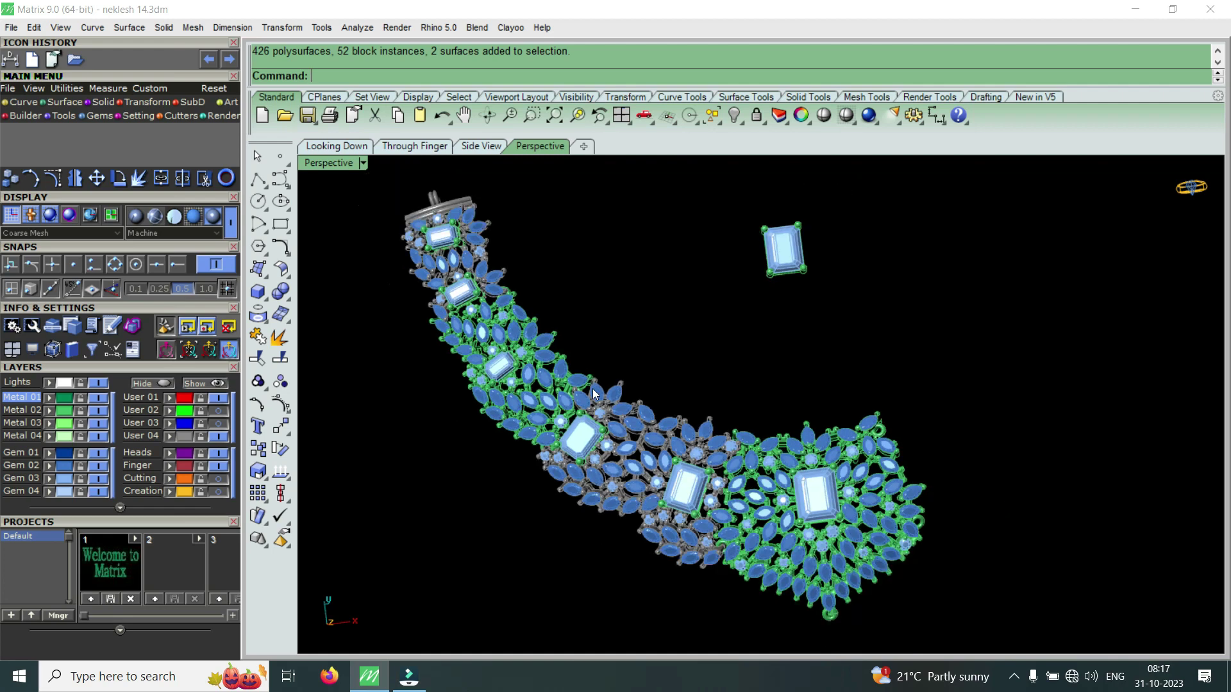
pyautogui.moveTo(483, 467); pyautogui.dragTo(461, 501)
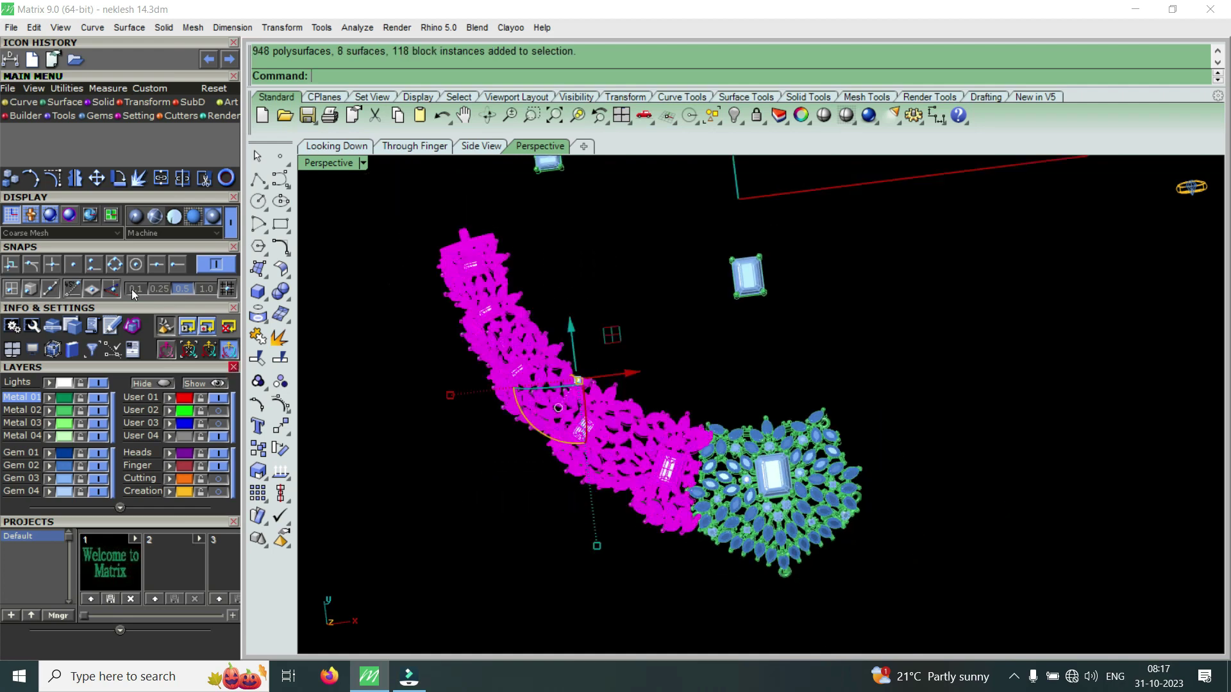
# - Mirror the selected strand across a plane starting at 0 to form the right side
pyautogui.click(75, 179)
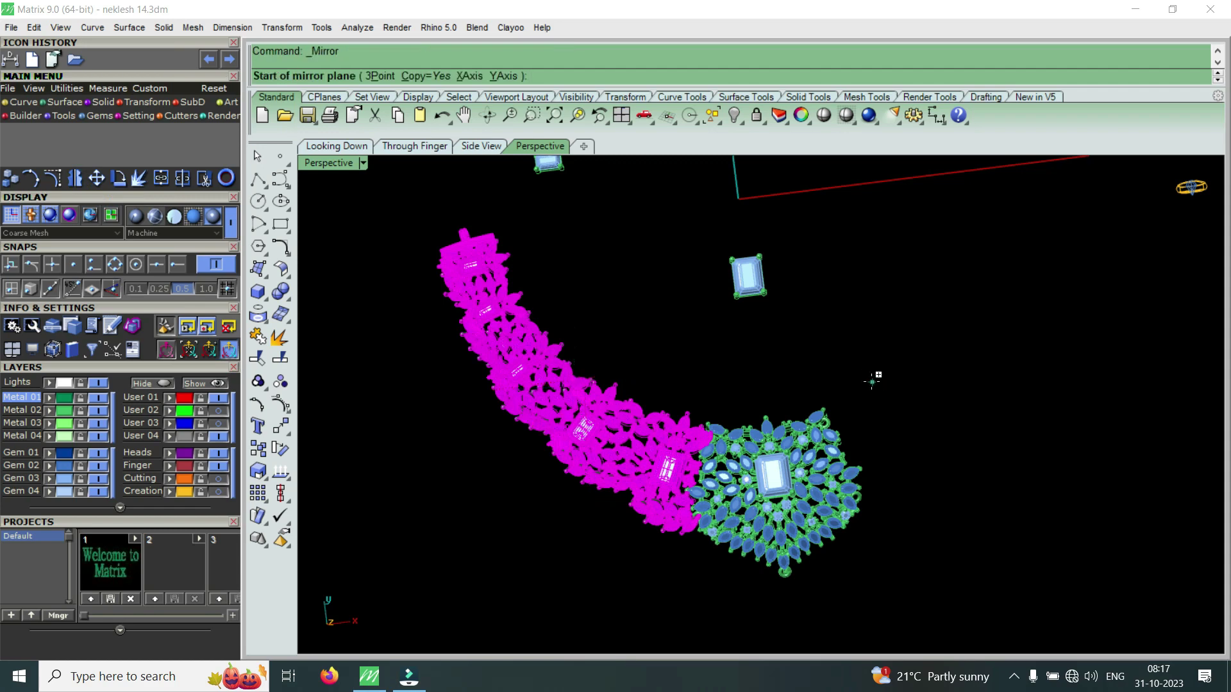
pyautogui.write('0')
pyautogui.press('Return')
pyautogui.click(848, 477)
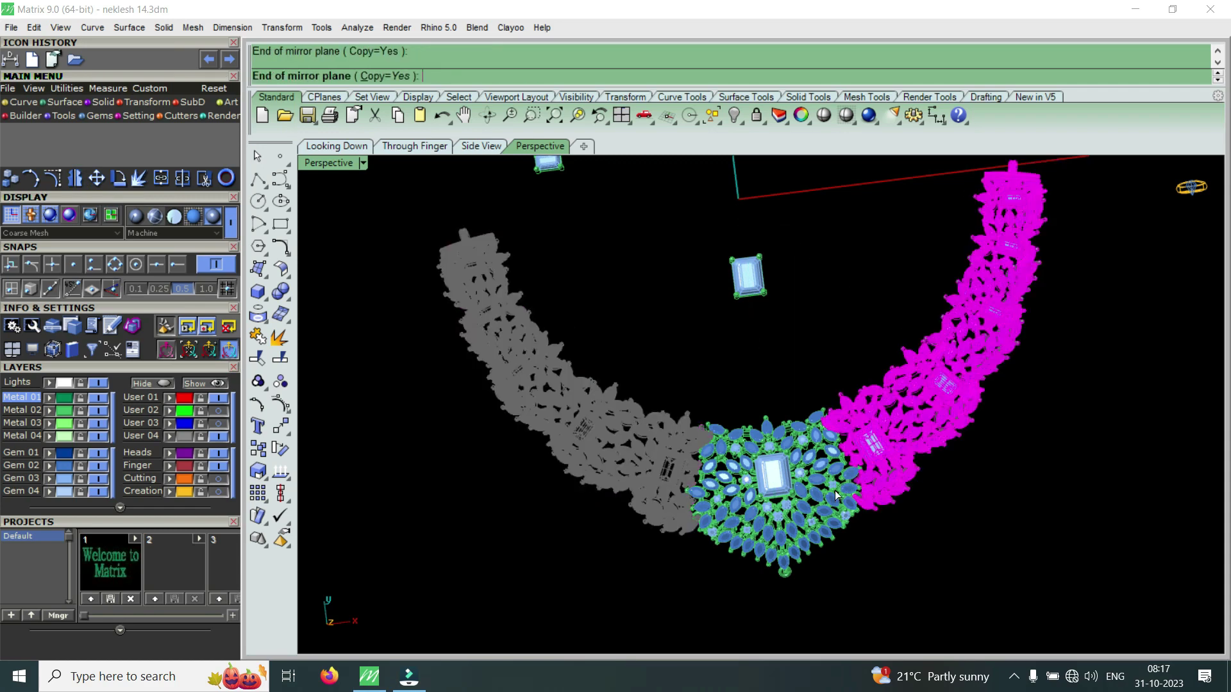
pyautogui.press('Escape')
# - Orbit to a low side view and select the necklace's central section
pyautogui.scroll(3, 759, 482)
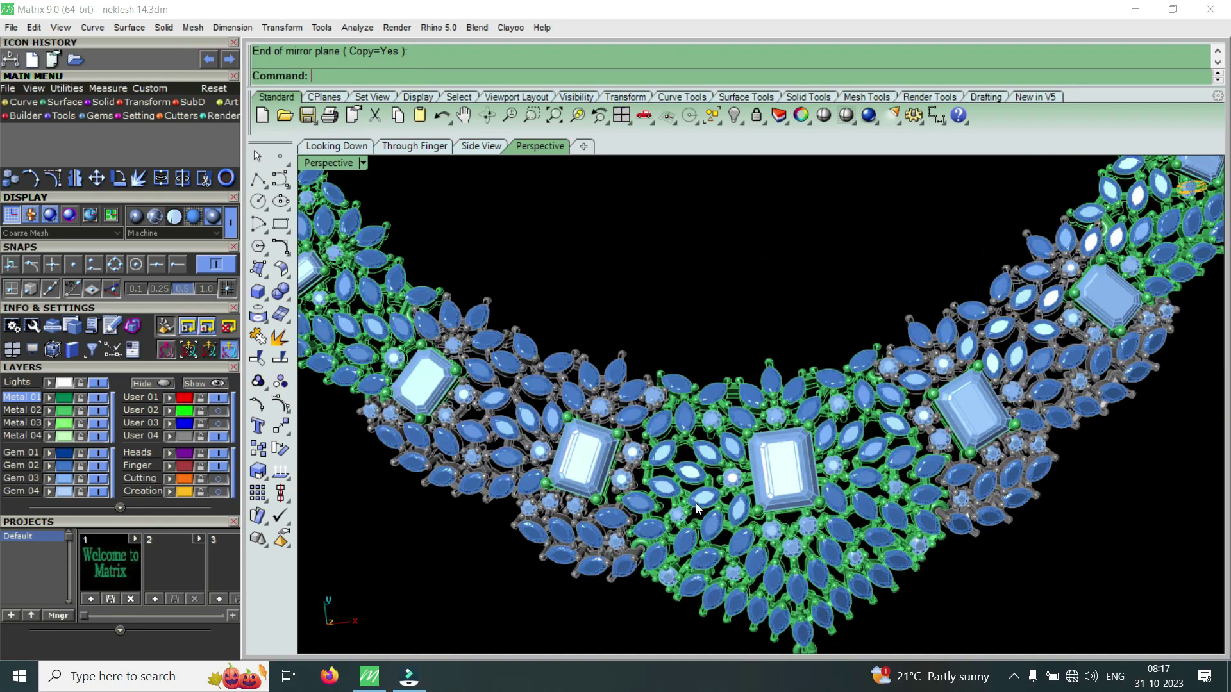
pyautogui.scroll(2, 672, 530)
pyautogui.scroll(-5, 671, 531)
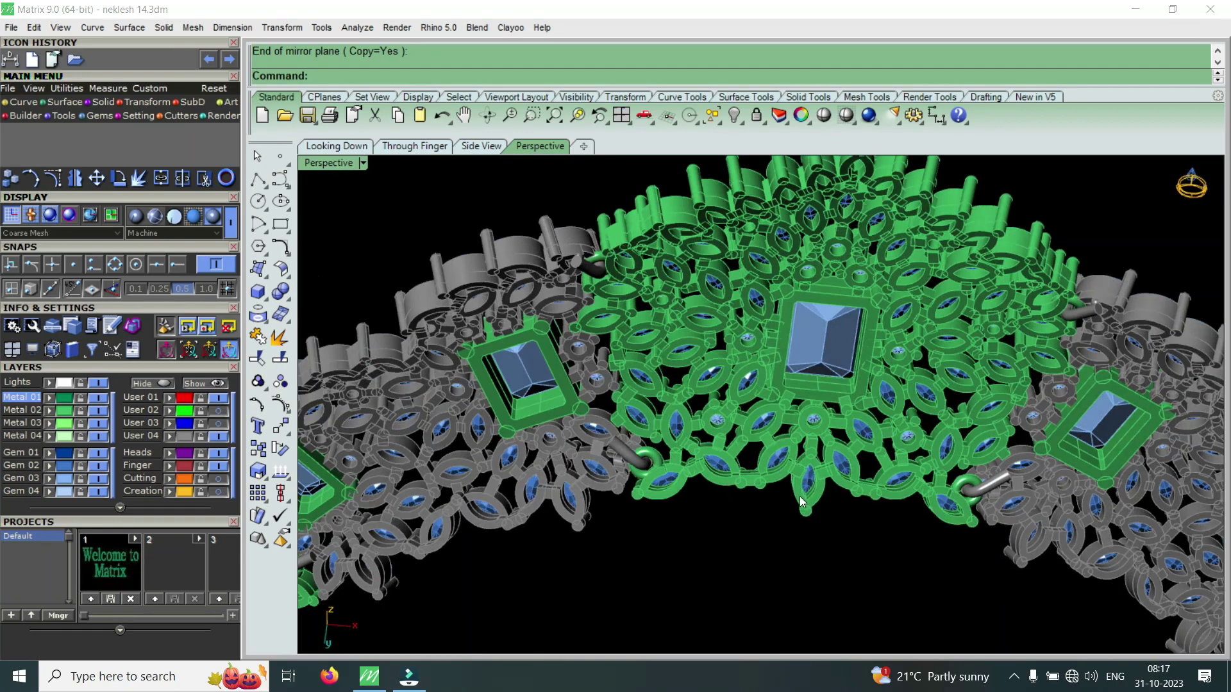
pyautogui.moveTo(672, 531)
pyautogui.mouseDown(button='right')
pyautogui.moveTo(635, 351)
pyautogui.moveTo(780, 386)
pyautogui.moveTo(832, 594)
pyautogui.moveTo(1104, 424)
pyautogui.mouseUp(button='right')
pyautogui.scroll(5, 636, 351)
pyautogui.scroll(-5, 1105, 425)
pyautogui.moveTo(863, 536)
pyautogui.mouseDown(button='right')
pyautogui.moveTo(832, 373)
pyautogui.moveTo(817, 355)
pyautogui.moveTo(858, 561)
pyautogui.mouseUp(button='right')
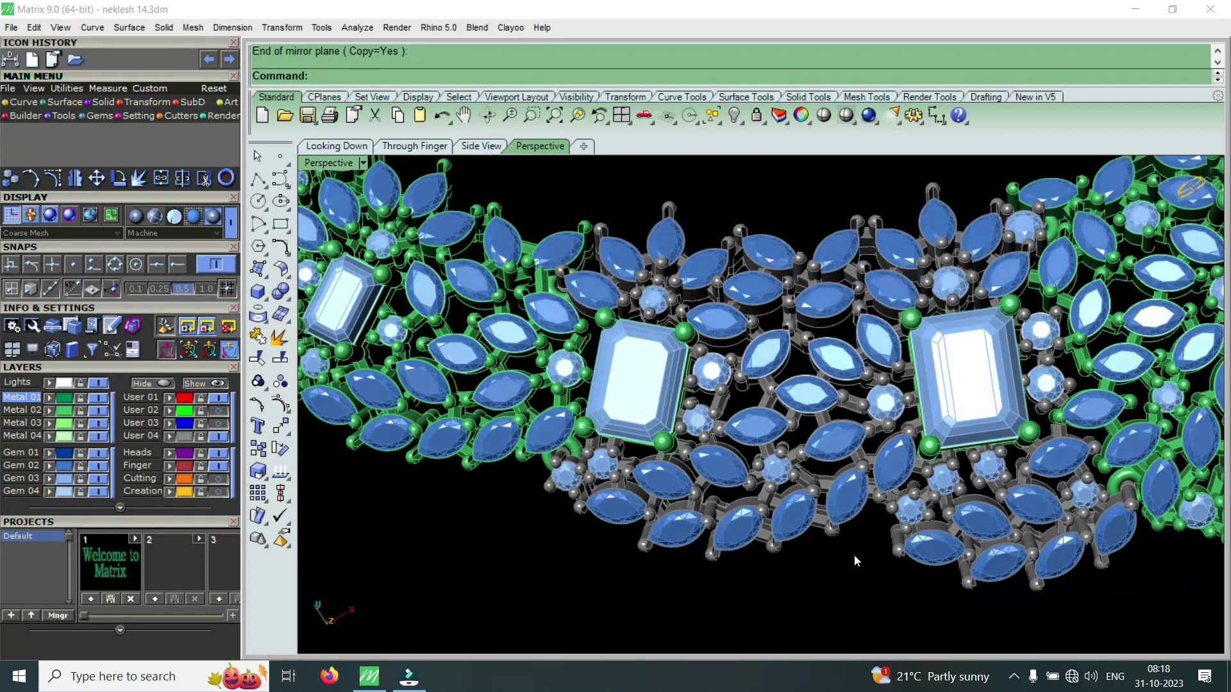
pyautogui.click(799, 435)
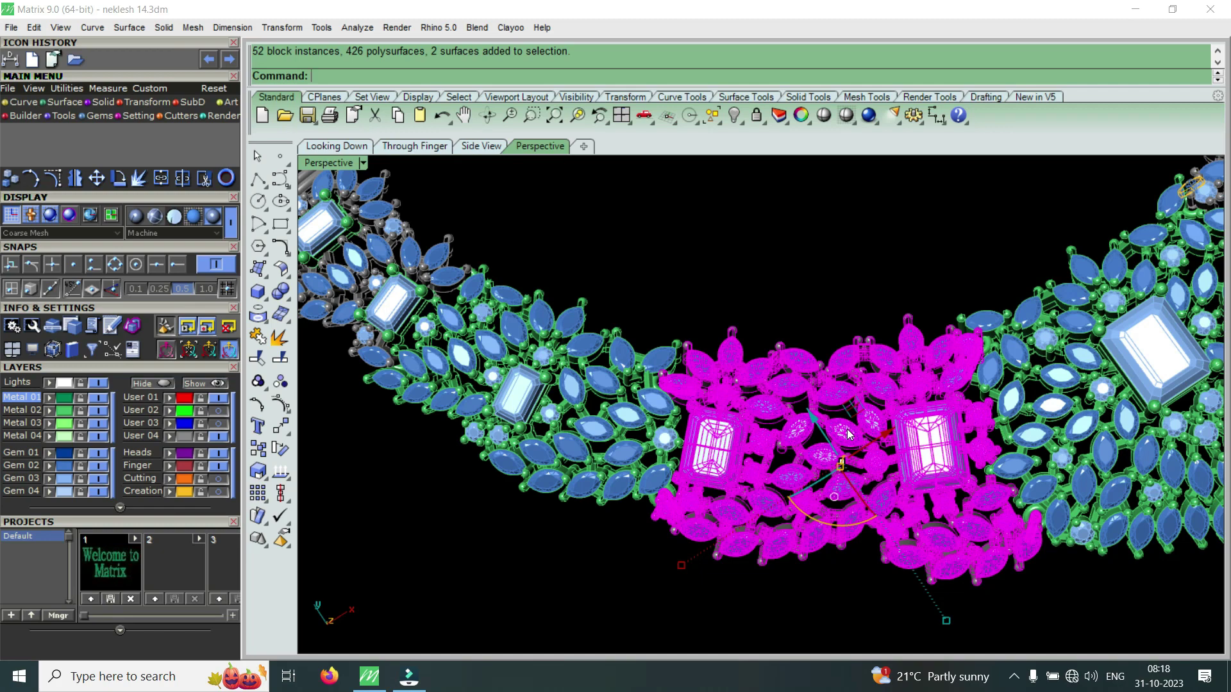
# - Orbit the perspective view and add the right marquise-cluster section to the selection
pyautogui.scroll(-2, 638, 445)
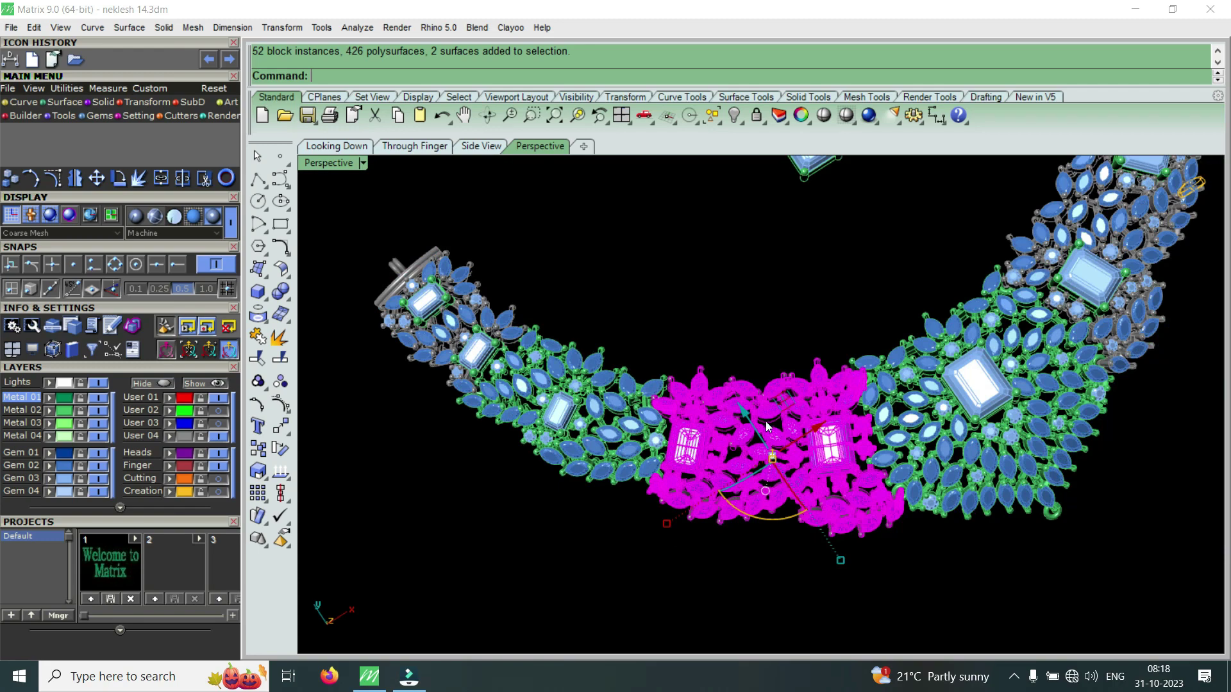
pyautogui.scroll(2, 809, 411)
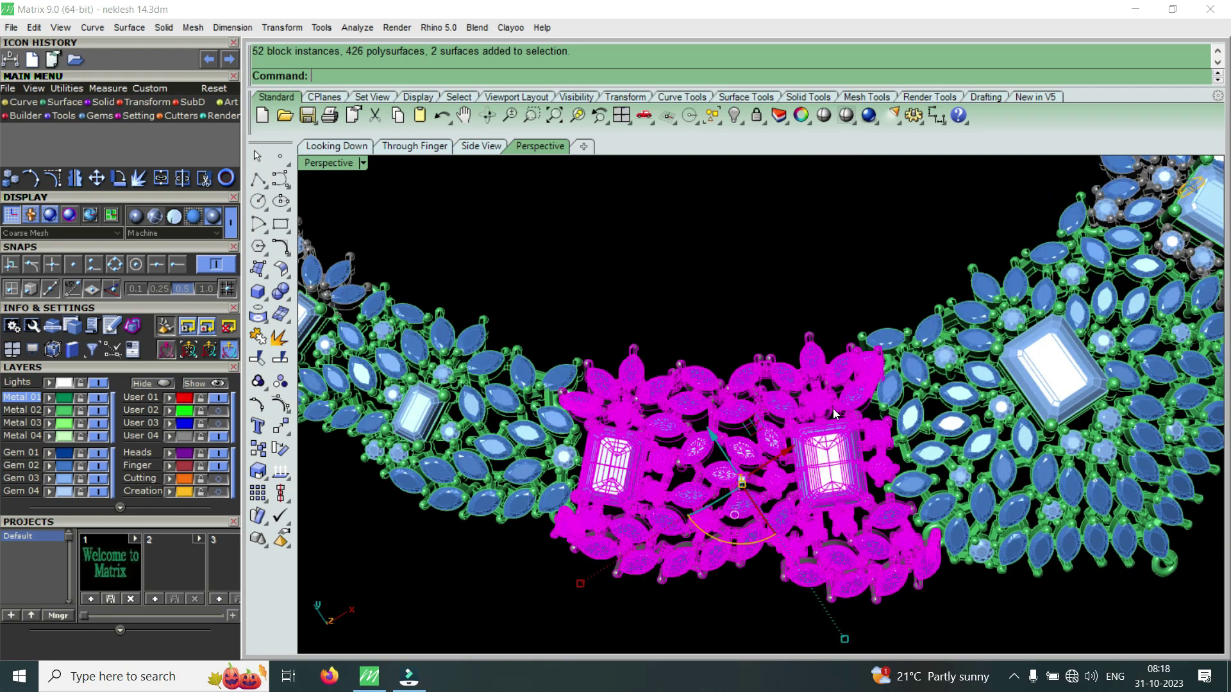
pyautogui.moveTo(783, 447); pyautogui.dragTo(618, 399, button='right')
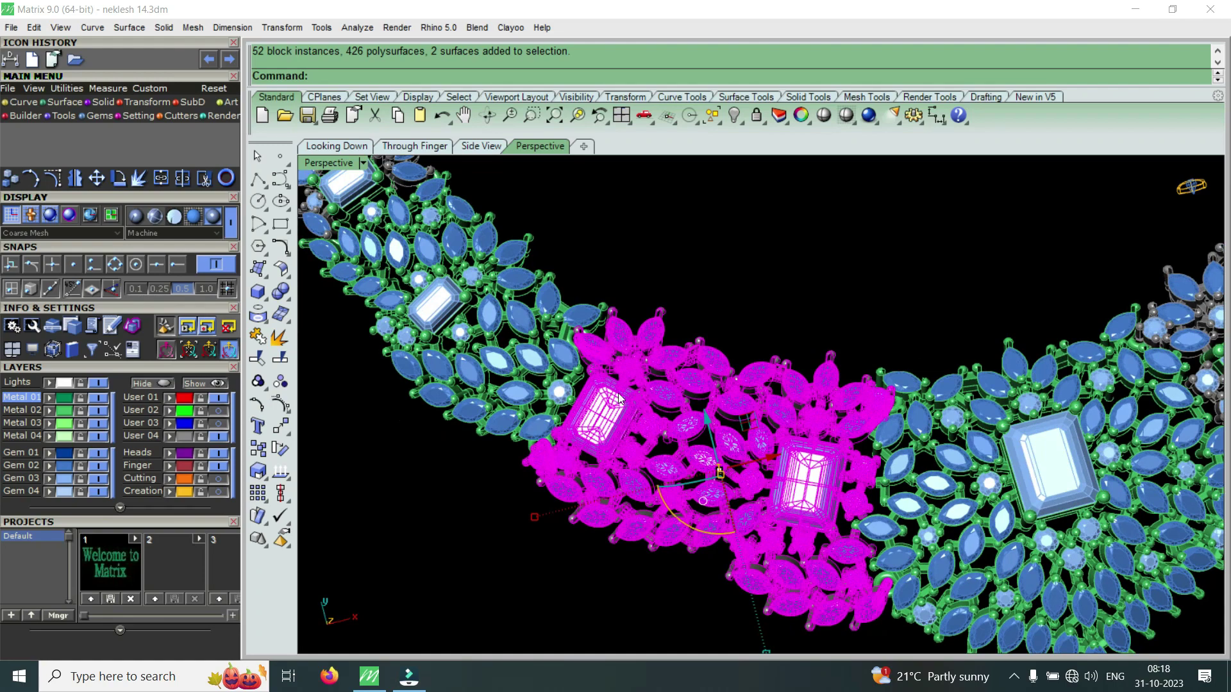
pyautogui.scroll(-2, 609, 427)
pyautogui.scroll(2, 807, 478)
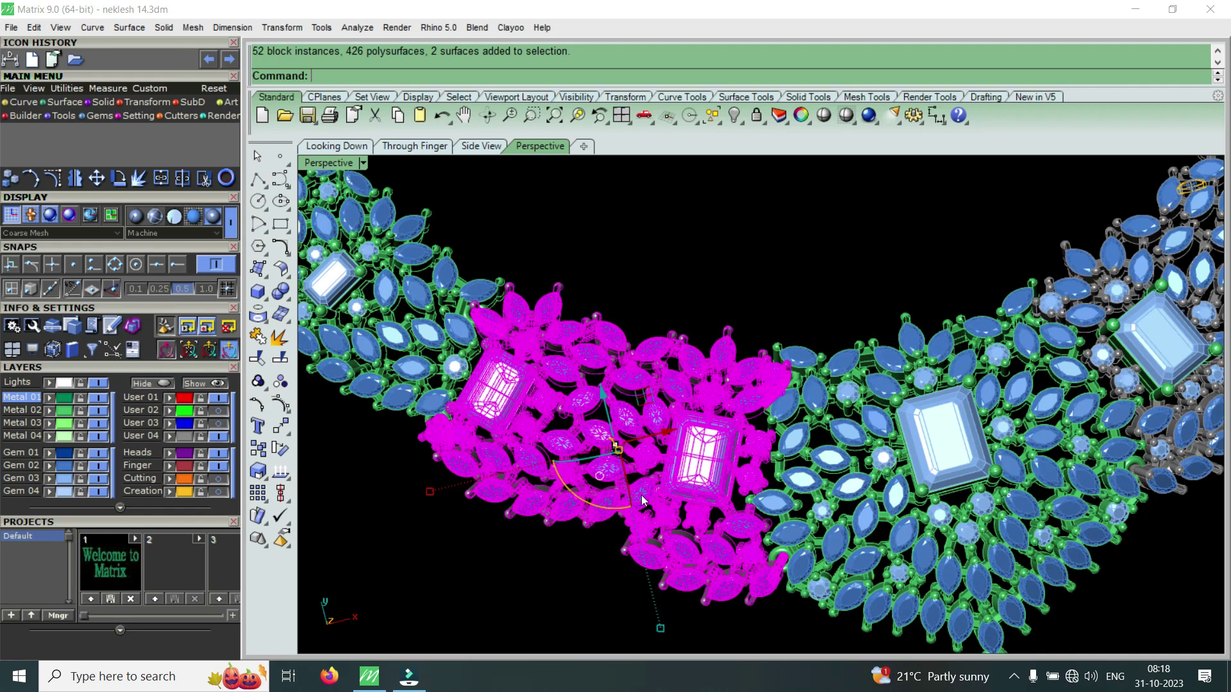
pyautogui.moveTo(832, 545); pyautogui.dragTo(801, 548, button='right')
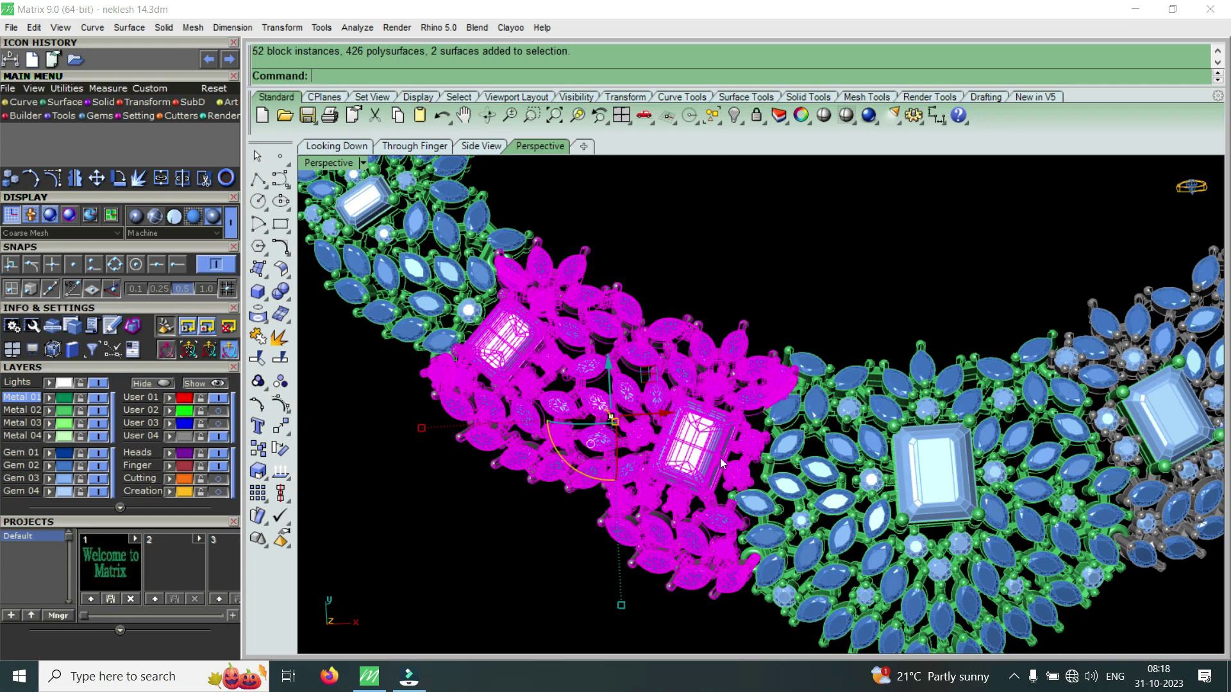
pyautogui.scroll(-3, 768, 421)
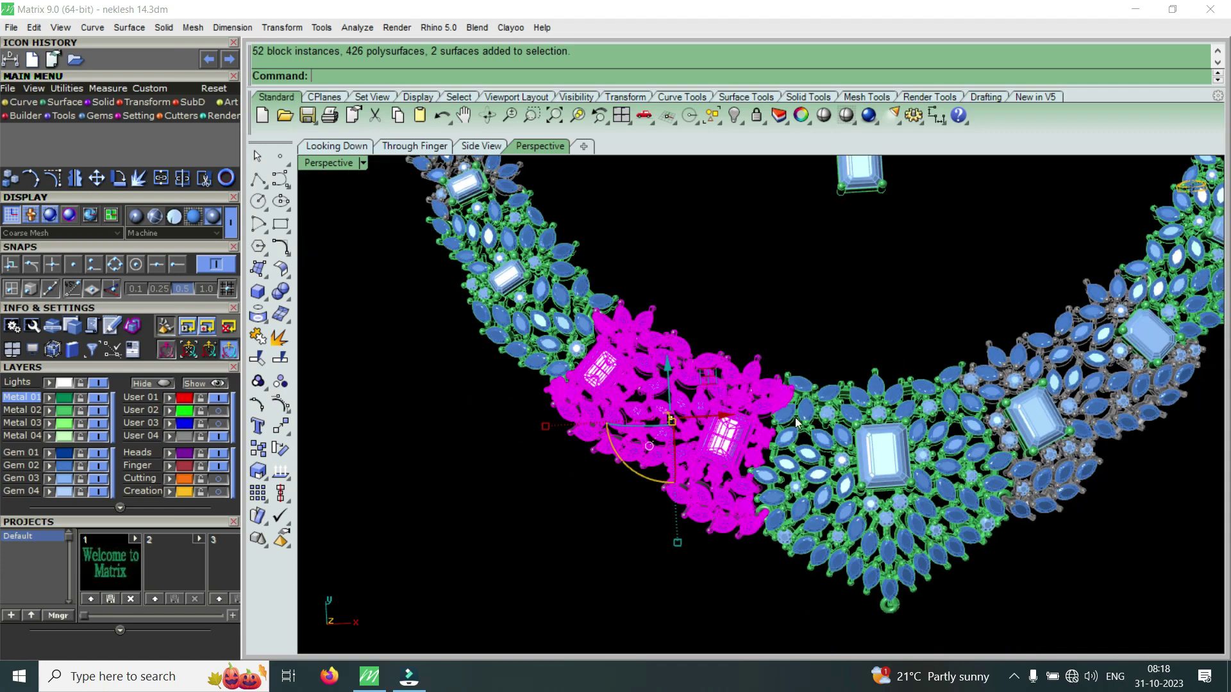
pyautogui.keyDown('shift'); pyautogui.click(1043, 437); pyautogui.keyUp('shift')
# - Maximize the Looking Down viewport to show the necklace from above
pyautogui.scroll(3, 922, 394)
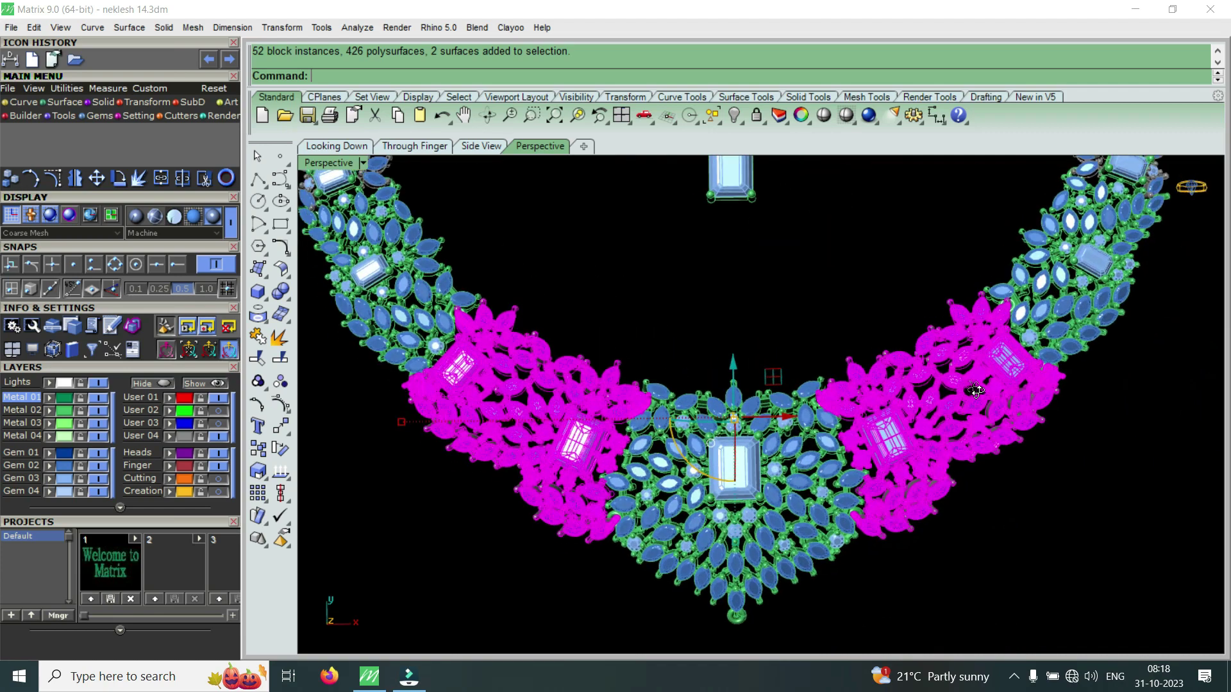
pyautogui.doubleClick(341, 166)
pyautogui.doubleClick(342, 166)
pyautogui.scroll(-3, 575, 474)
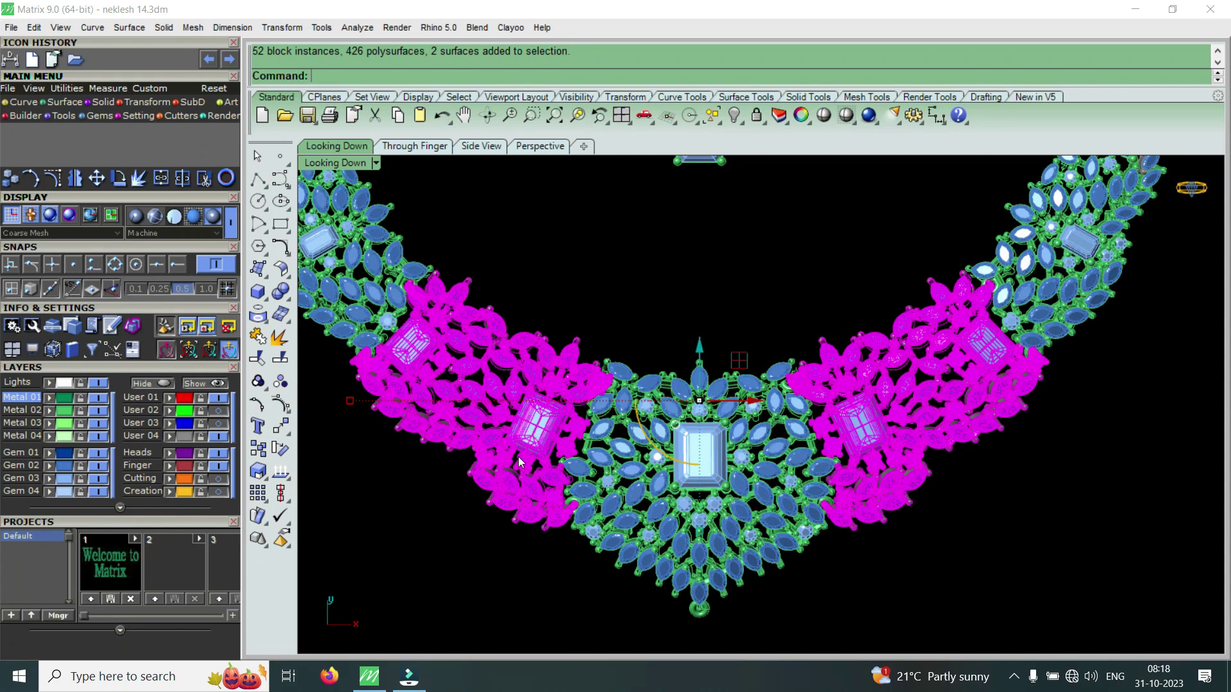
# - Zoom in on the pendant from above and invert the selection with Ctrl+I
pyautogui.scroll(-3, 518, 457)
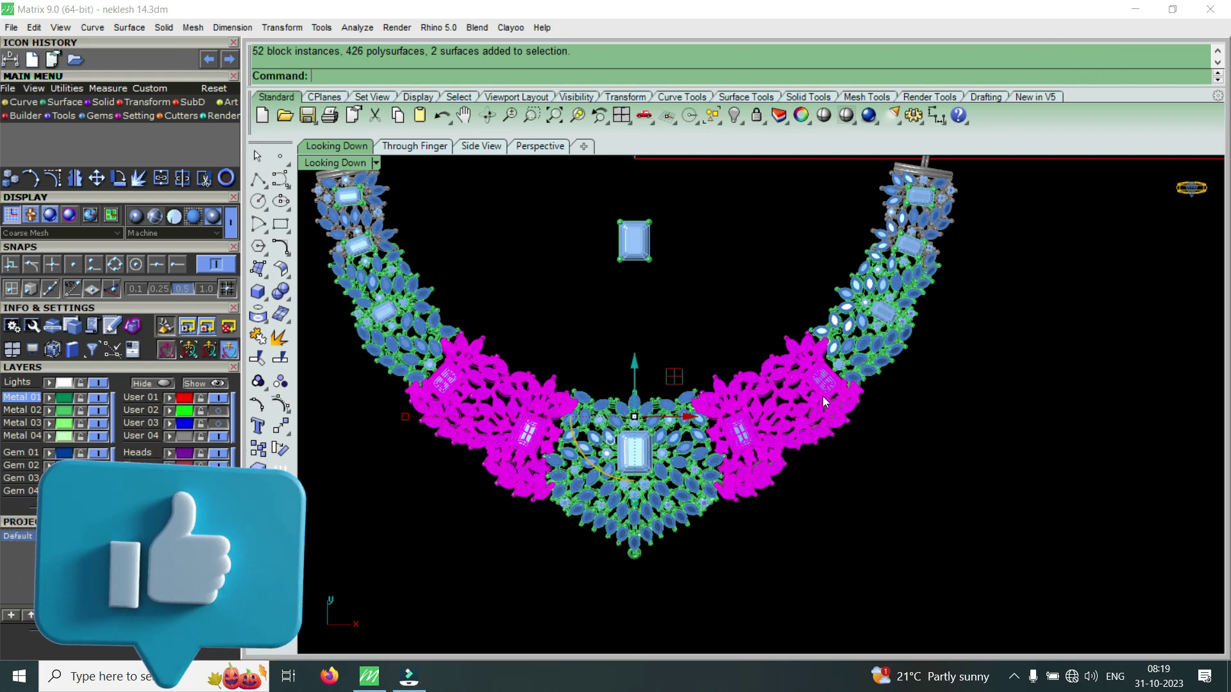
pyautogui.scroll(1, 810, 407)
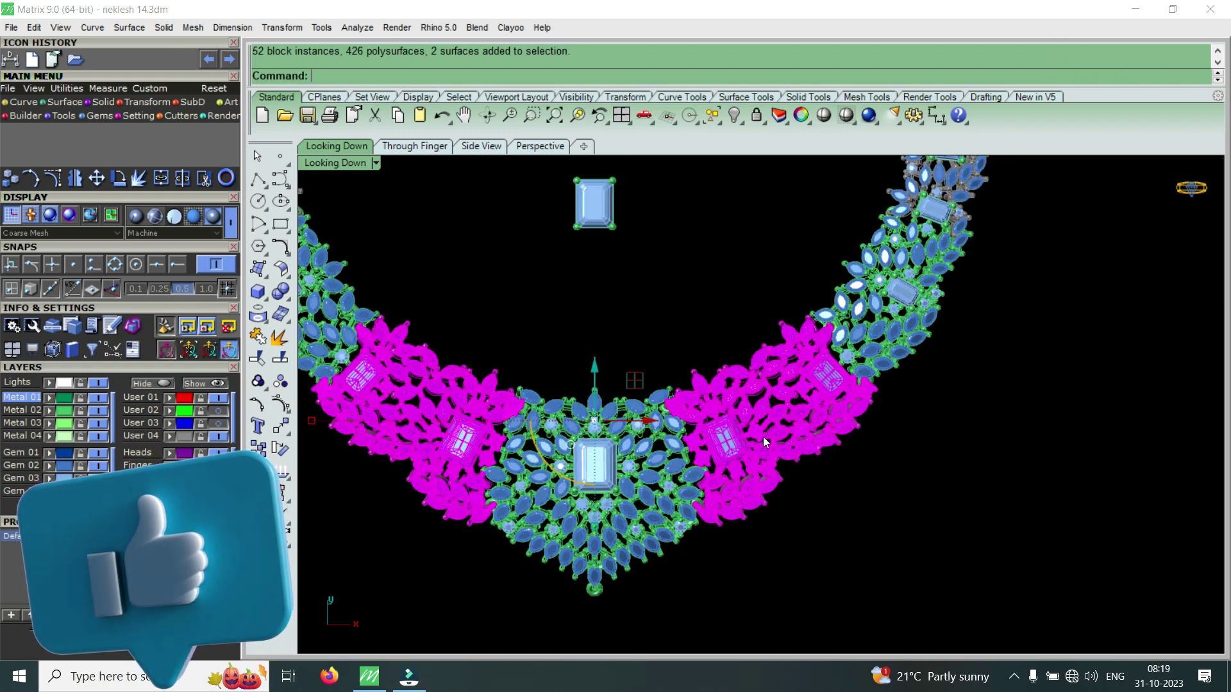
pyautogui.scroll(-1, 845, 413)
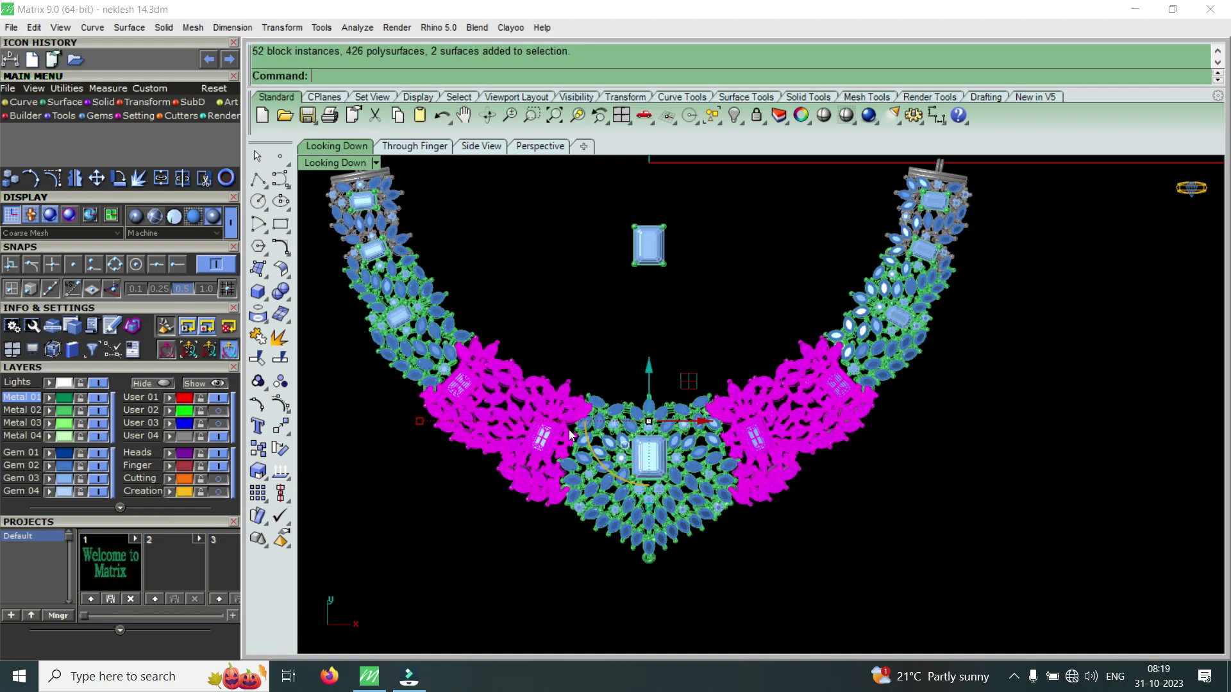
pyautogui.scroll(3, 572, 452)
pyautogui.scroll(3, 583, 452)
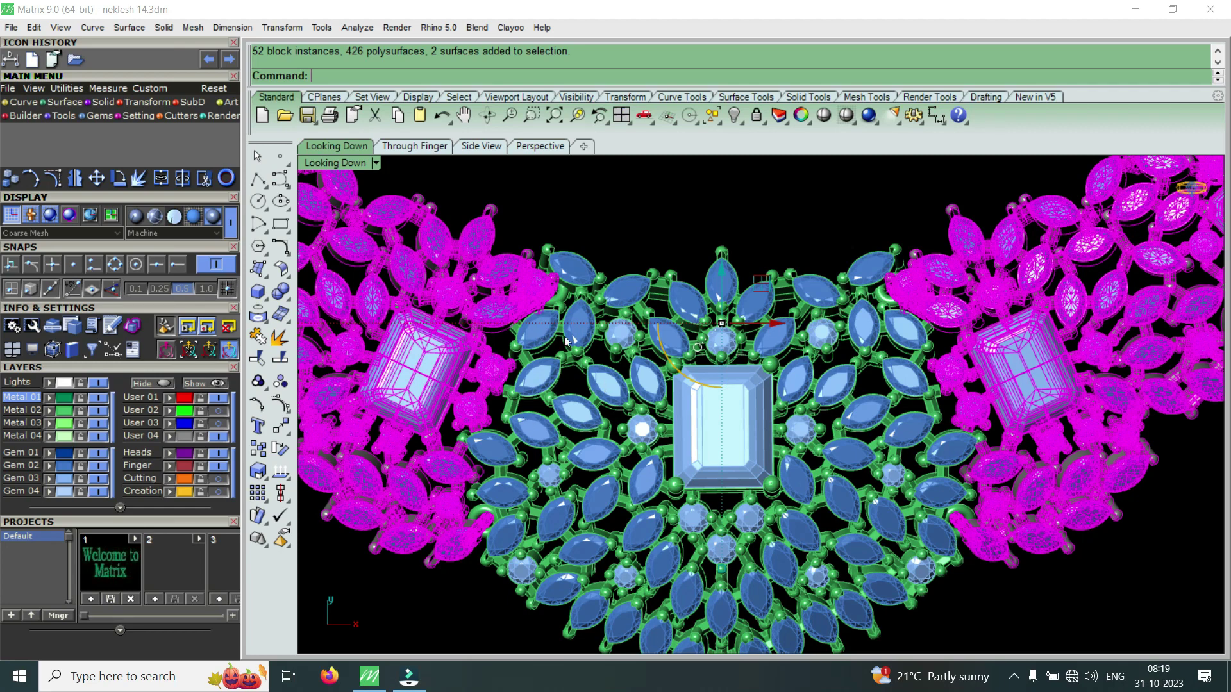
pyautogui.scroll(-1, 716, 333)
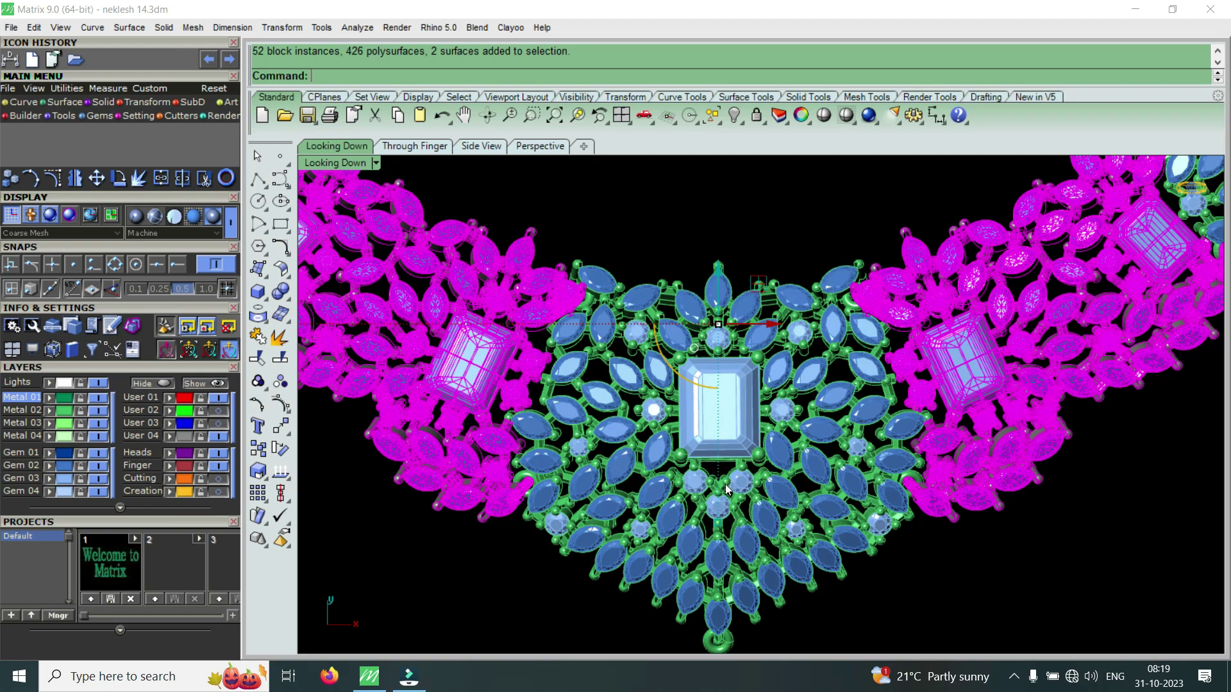
pyautogui.hotkey('ctrl', 'i')
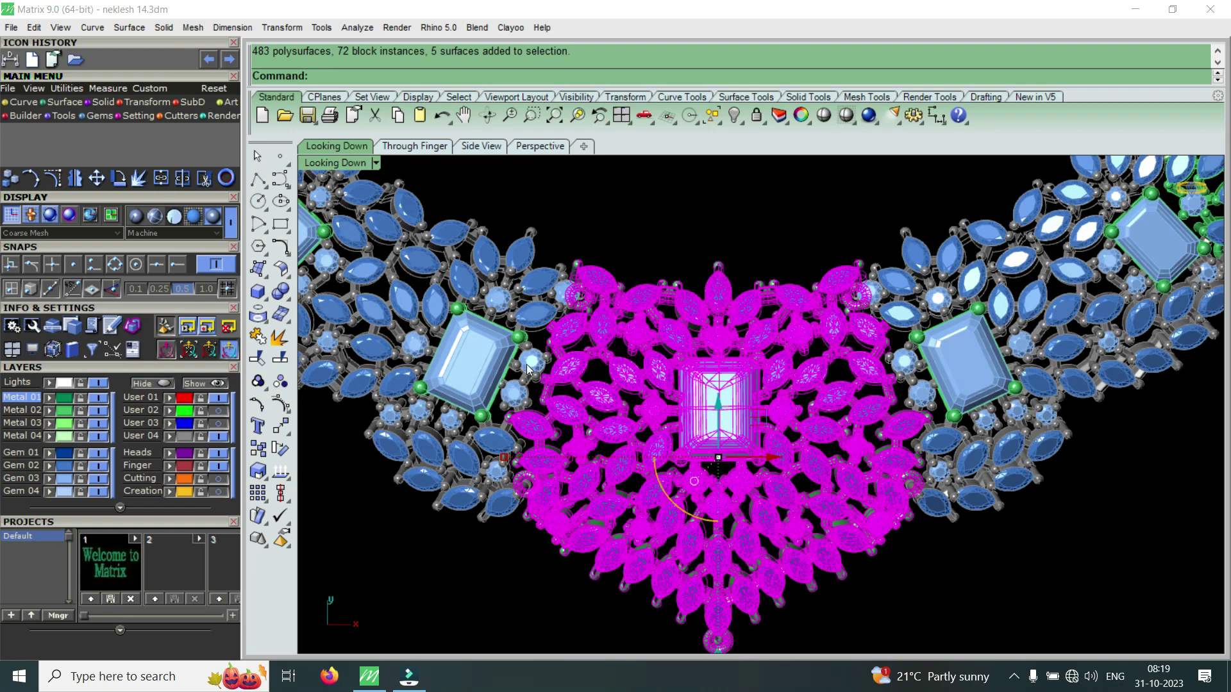
# - Reselect the left and right marquise-cluster sections flanking the centre pendant
pyautogui.scroll(2, 540, 414)
pyautogui.scroll(2, 540, 413)
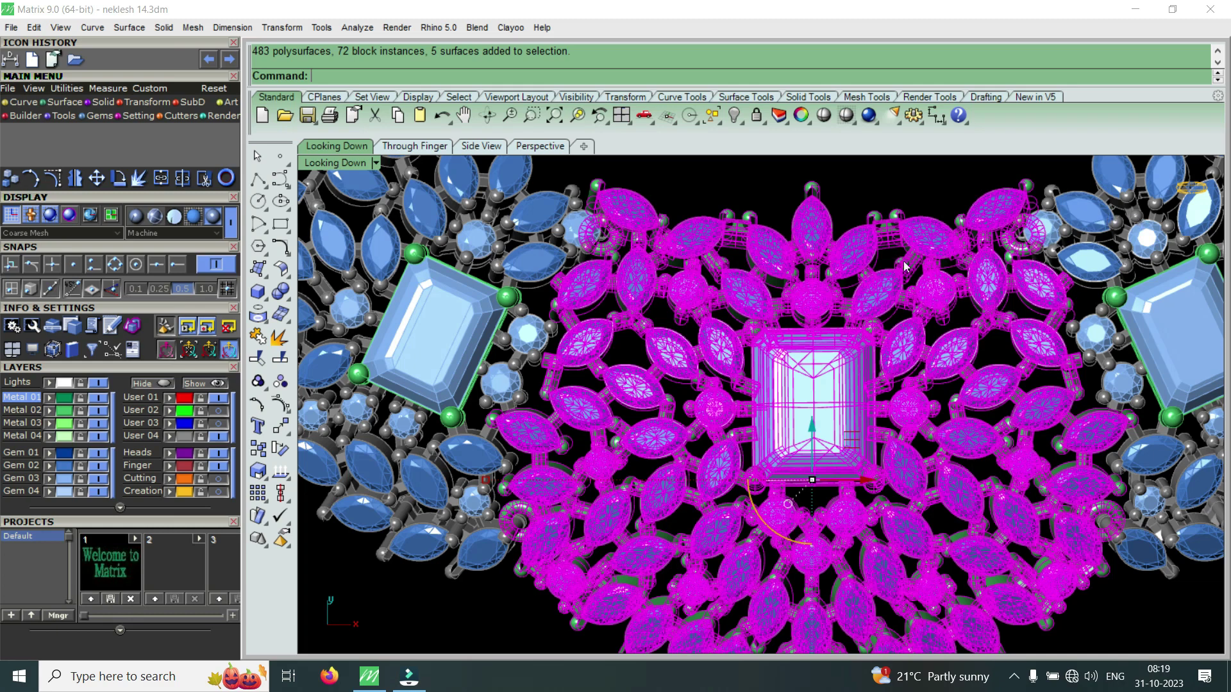
pyautogui.scroll(-3, 509, 466)
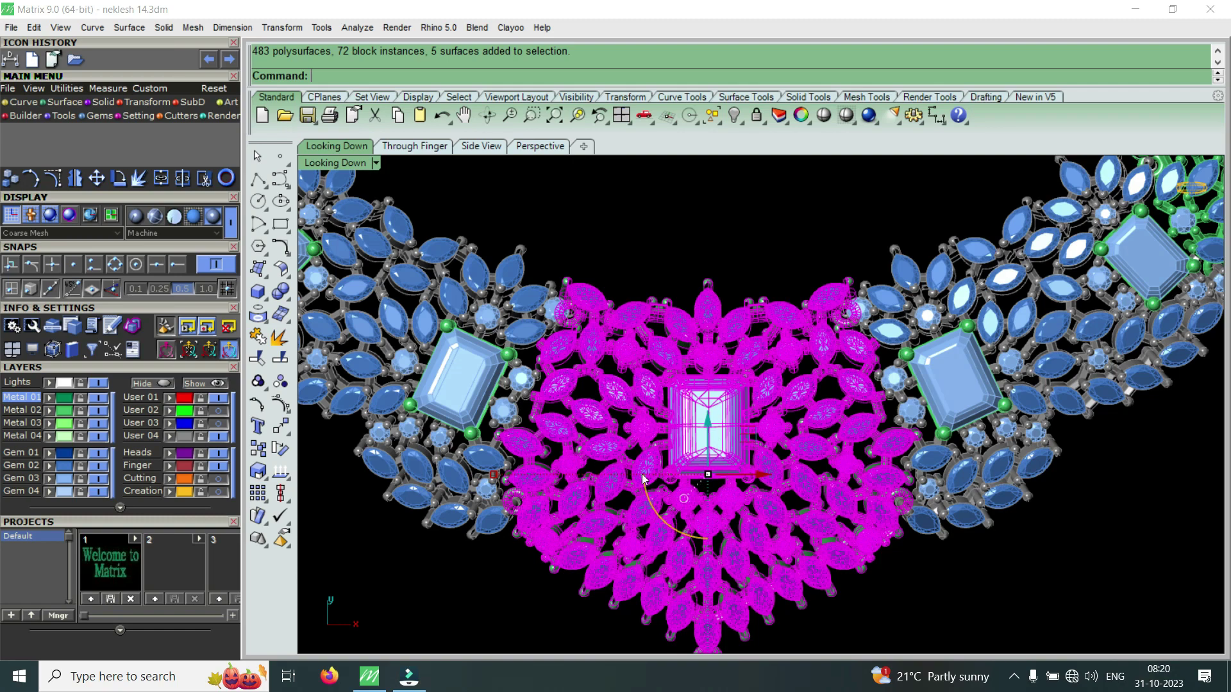
pyautogui.scroll(-2, 746, 451)
pyautogui.scroll(1, 555, 372)
pyautogui.scroll(1, 627, 478)
pyautogui.scroll(-2, 577, 410)
pyautogui.scroll(-2, 550, 359)
pyautogui.scroll(4, 538, 328)
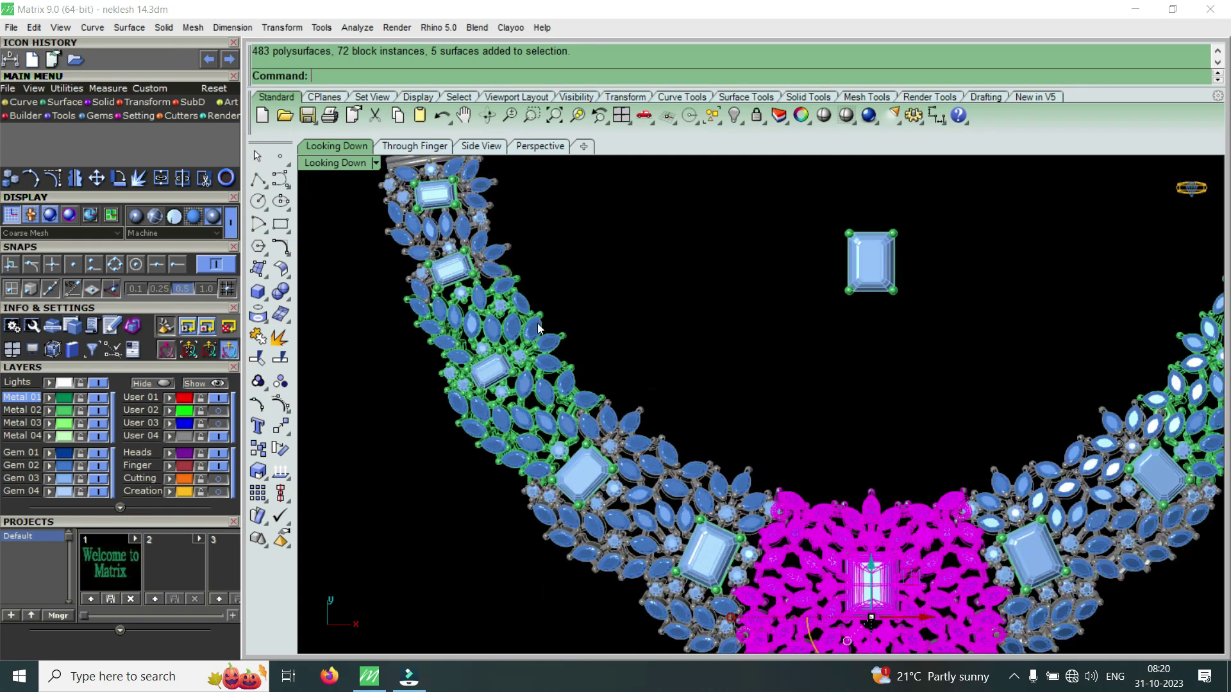
pyautogui.scroll(-1, 675, 436)
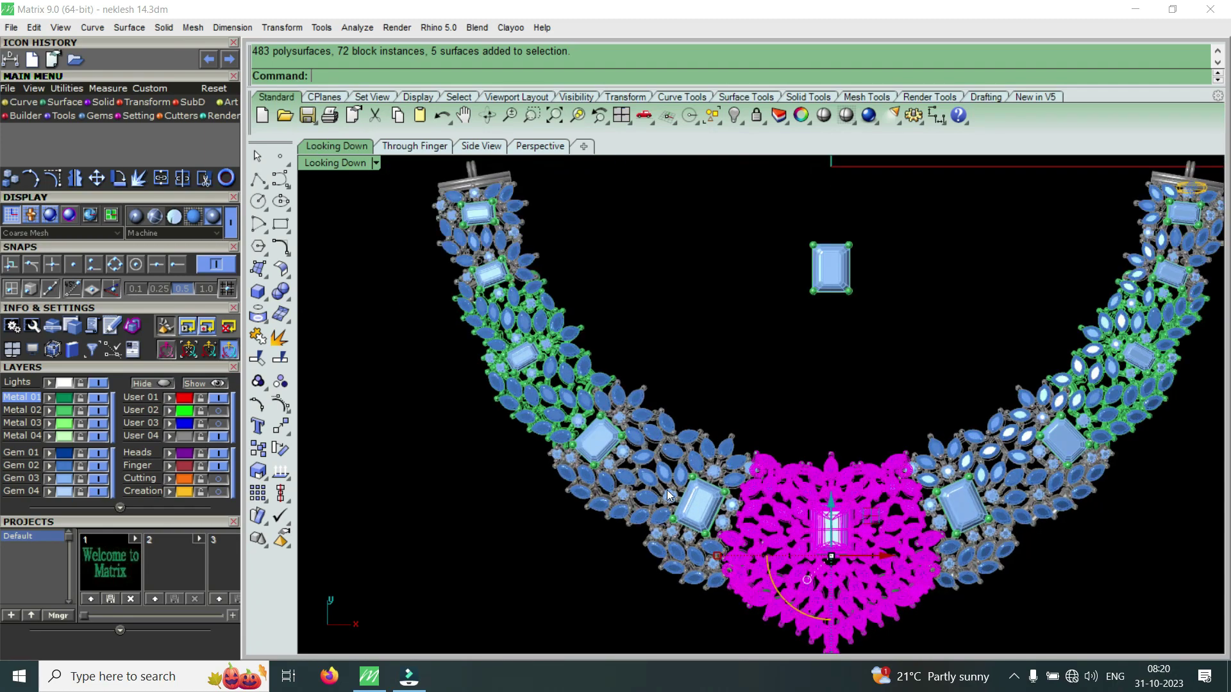
pyautogui.scroll(-1, 666, 489)
pyautogui.scroll(1, 658, 480)
pyautogui.scroll(1, 655, 426)
pyautogui.scroll(-2, 655, 426)
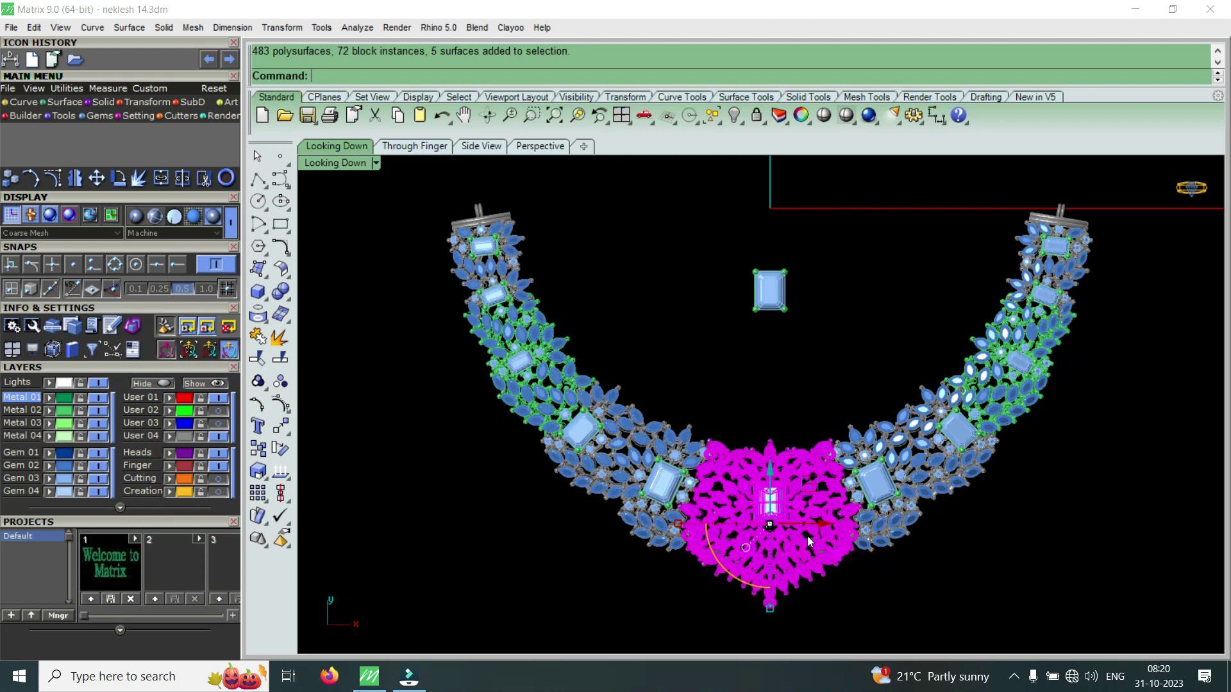
pyautogui.scroll(2, 807, 535)
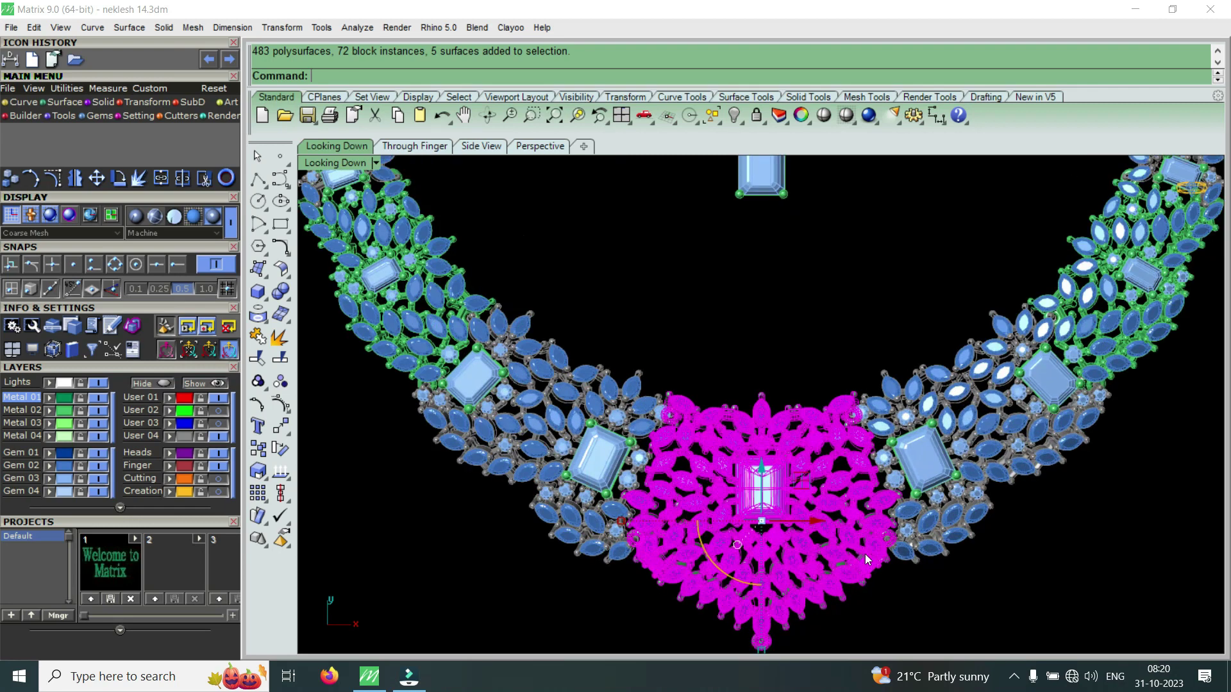
pyautogui.click(603, 457)
pyautogui.keyDown('shift'); pyautogui.click(1032, 430); pyautogui.keyUp('shift')
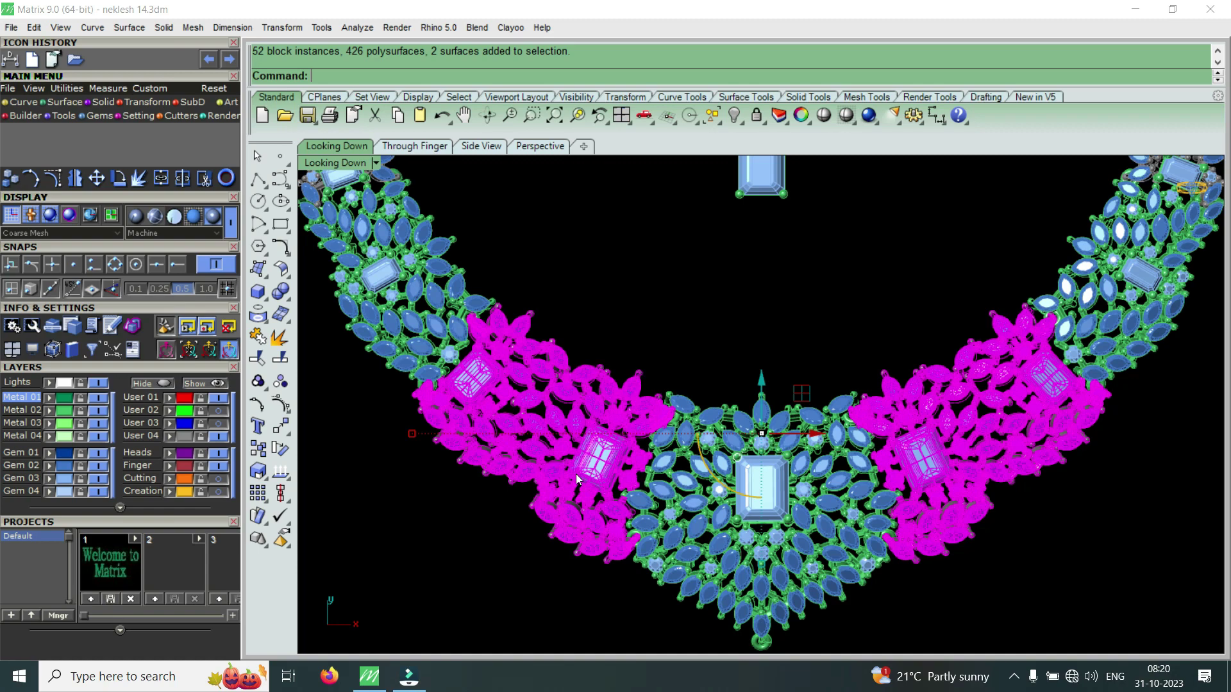
# - Maximize the Perspective viewport and orbit to a low side angle on the necklace
pyautogui.doubleClick(352, 165)
pyautogui.click(791, 165)
pyautogui.doubleClick(791, 165)
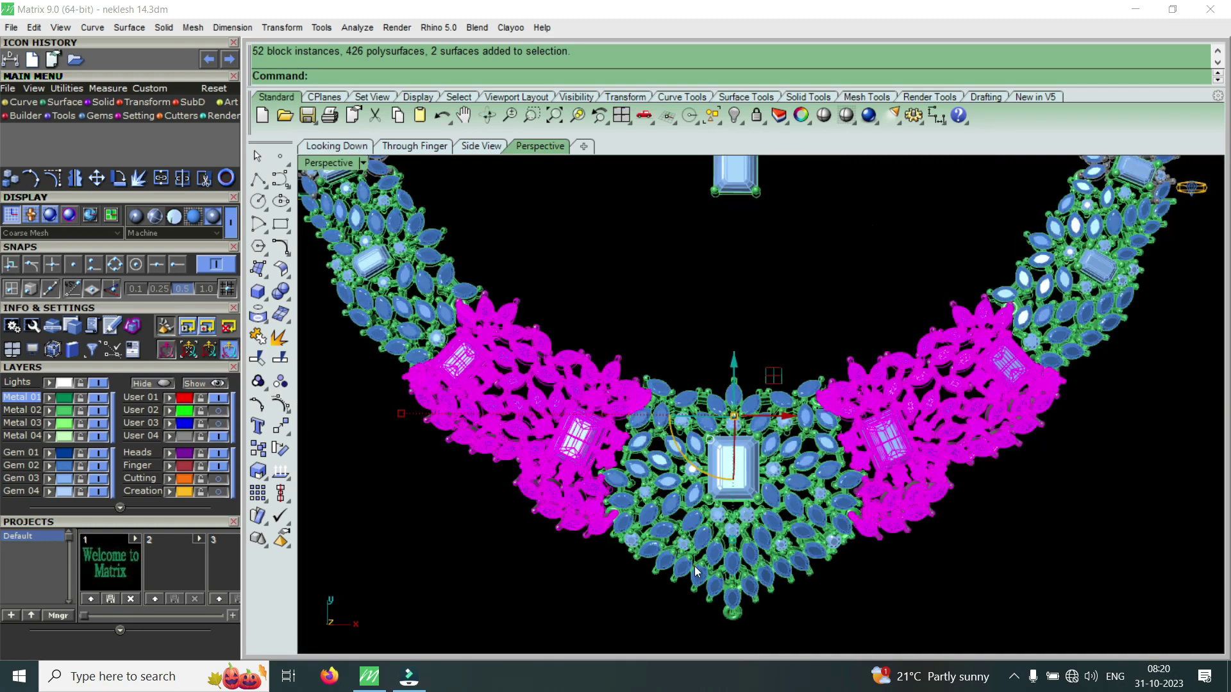
pyautogui.moveTo(733, 270)
pyautogui.mouseDown(button='right')
pyautogui.moveTo(733, 401)
pyautogui.moveTo(614, 383)
pyautogui.mouseUp(button='right')
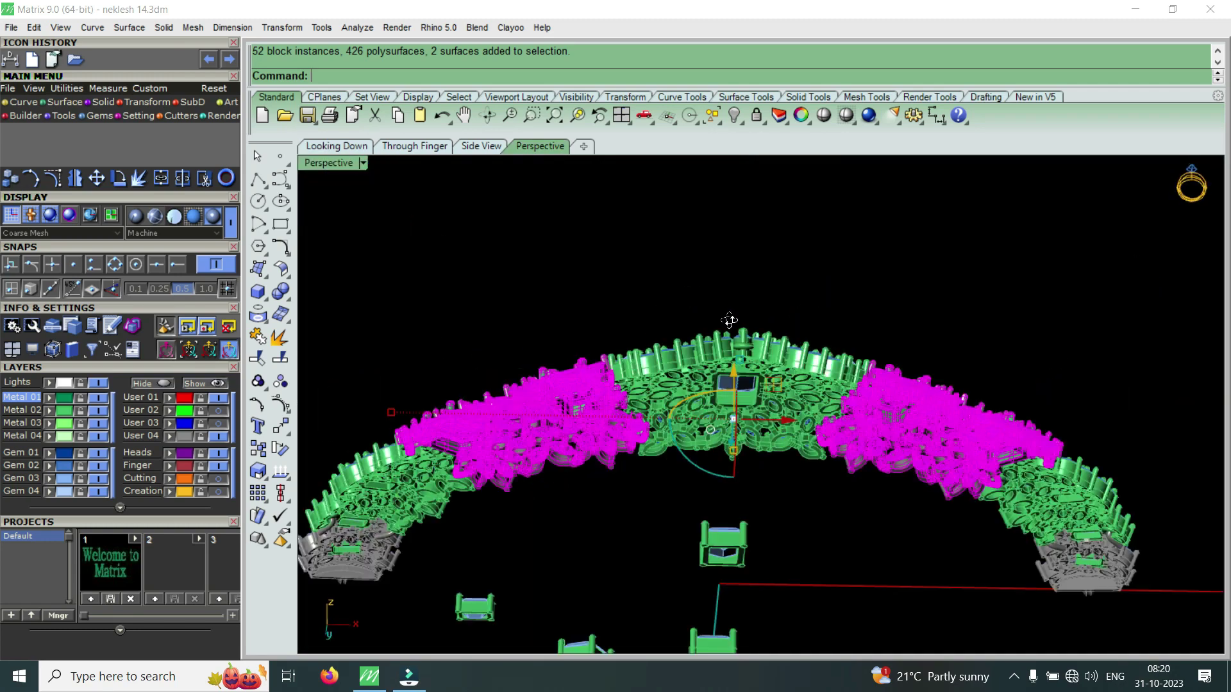
pyautogui.scroll(2, 457, 409)
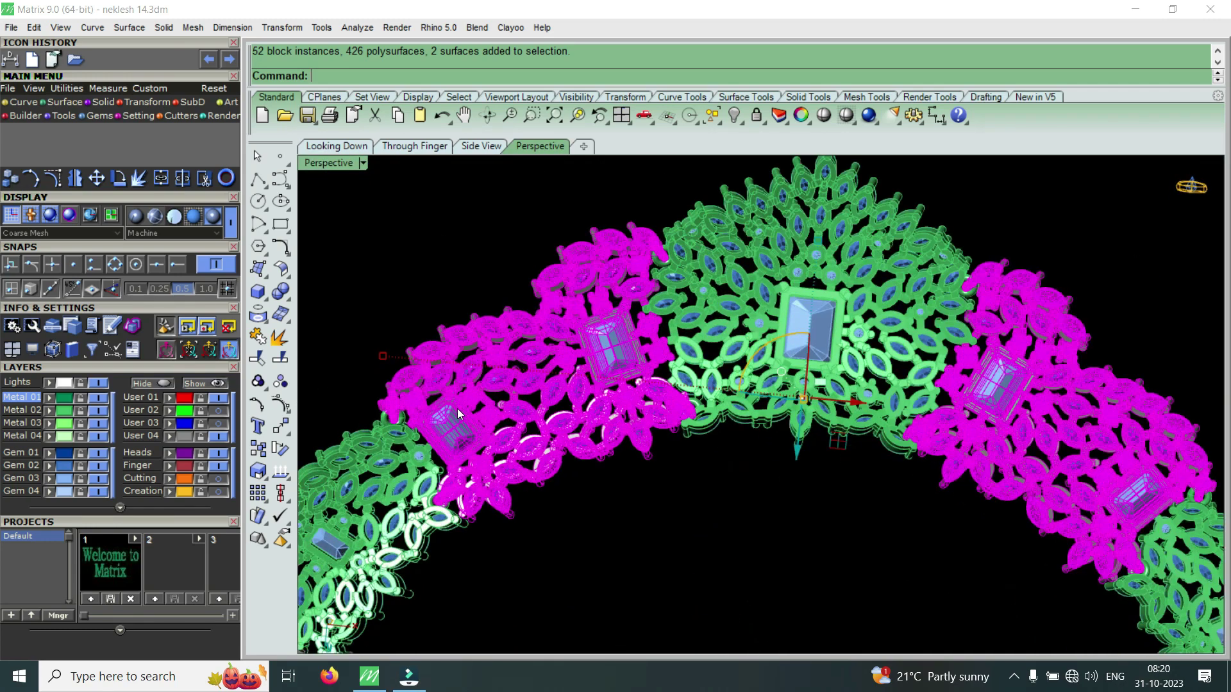
pyautogui.scroll(3, 452, 417)
pyautogui.scroll(-3, 518, 459)
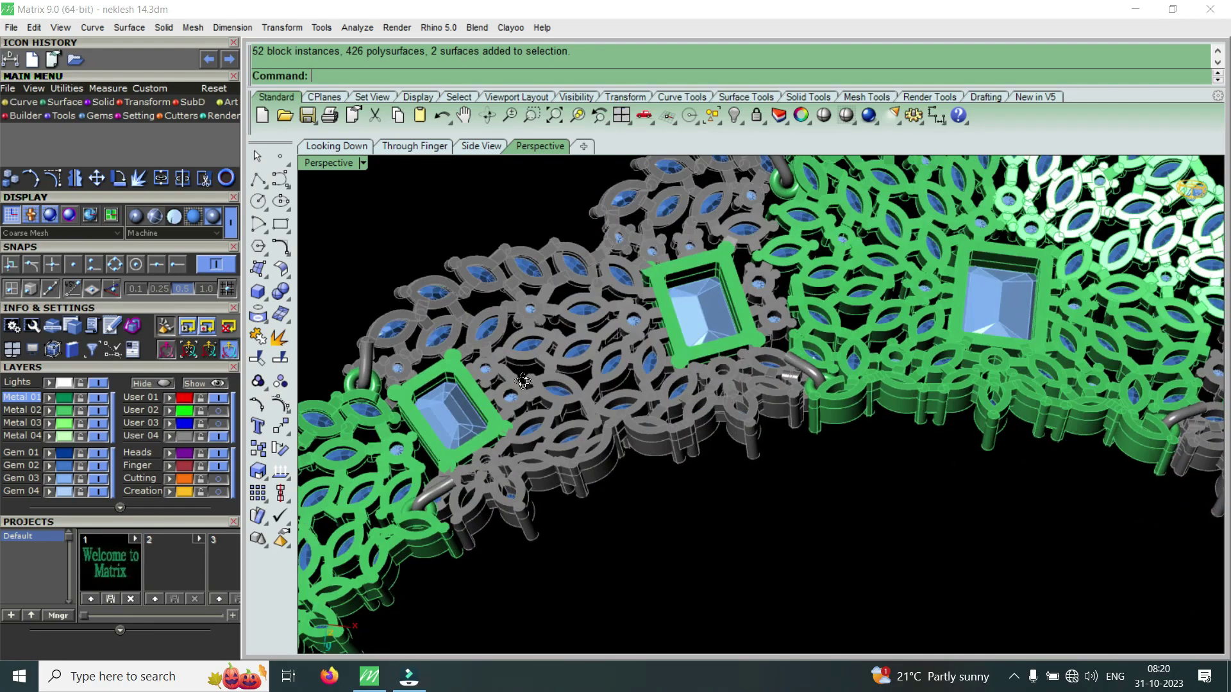
# - Tilt the view so the whole necklace arc and emerald settings show from below
pyautogui.moveTo(442, 428); pyautogui.dragTo(531, 415, button='right')
pyautogui.scroll(-2, 669, 342)
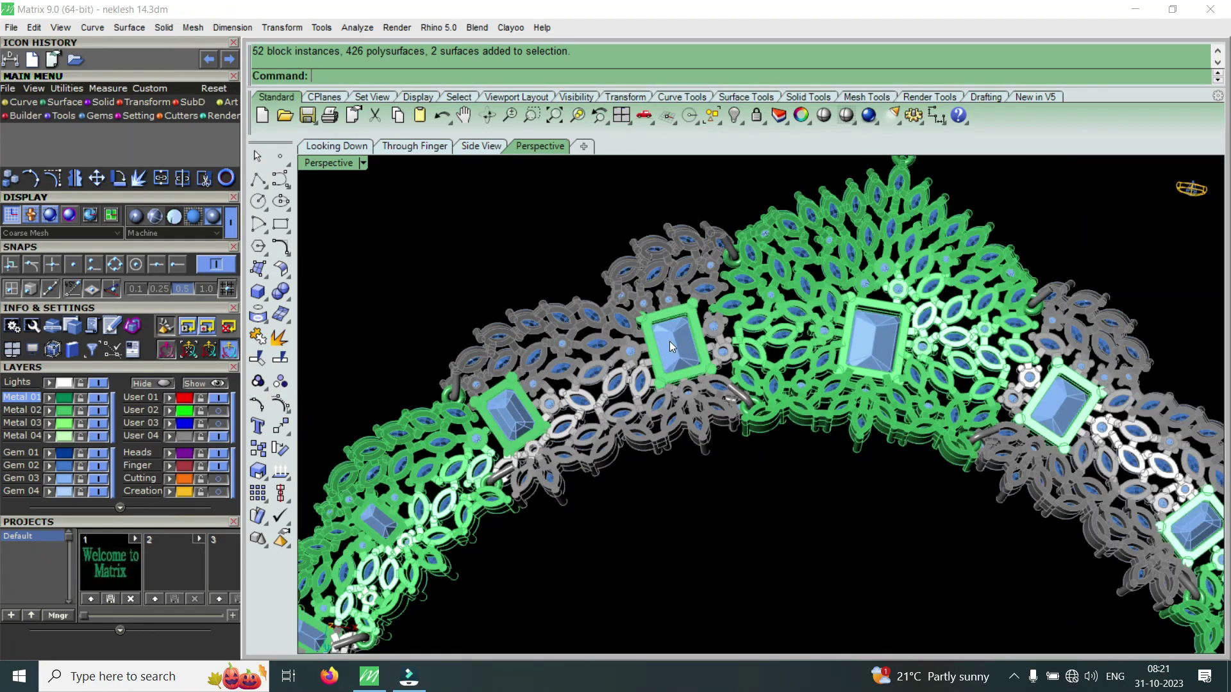
pyautogui.scroll(2, 693, 371)
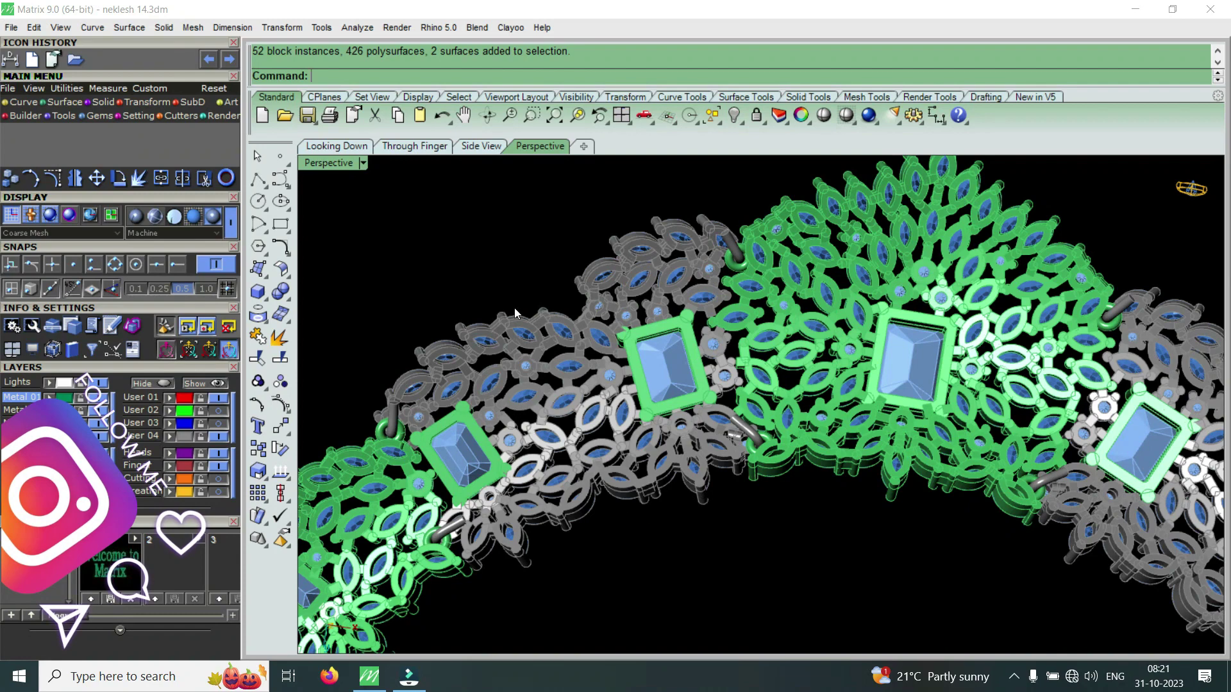
pyautogui.scroll(-3, 588, 514)
pyautogui.moveTo(769, 449); pyautogui.dragTo(931, 413, button='right')
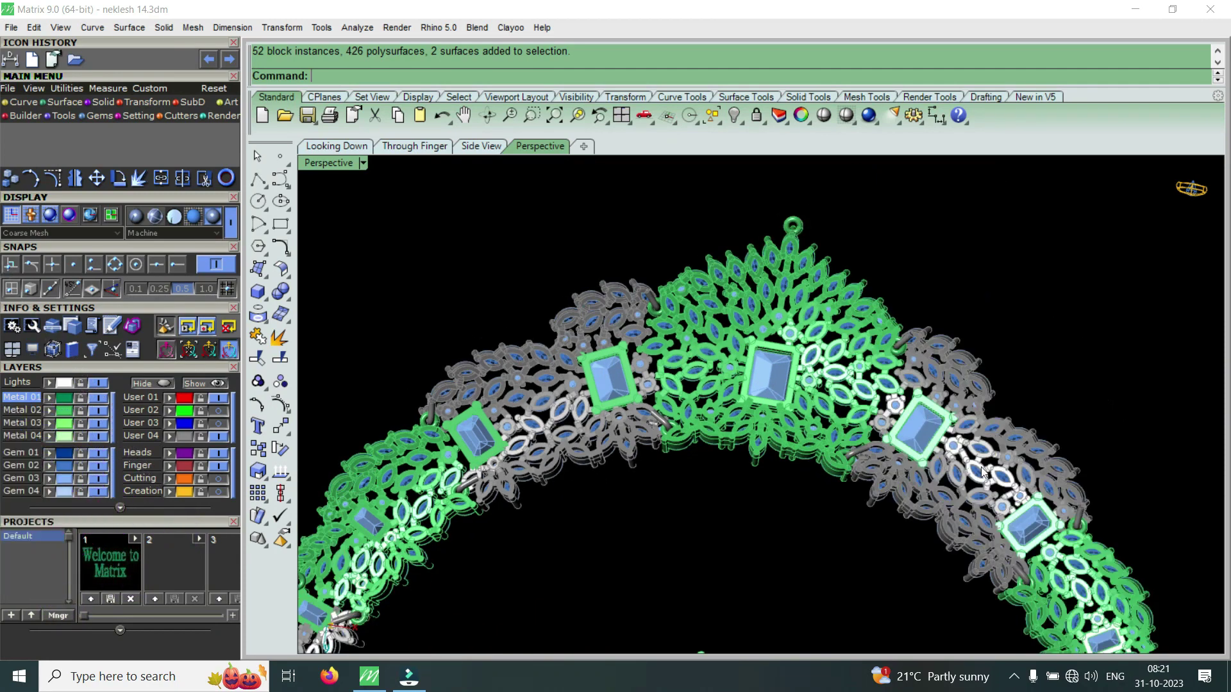
pyautogui.moveTo(671, 299); pyautogui.dragTo(748, 537, button='right')
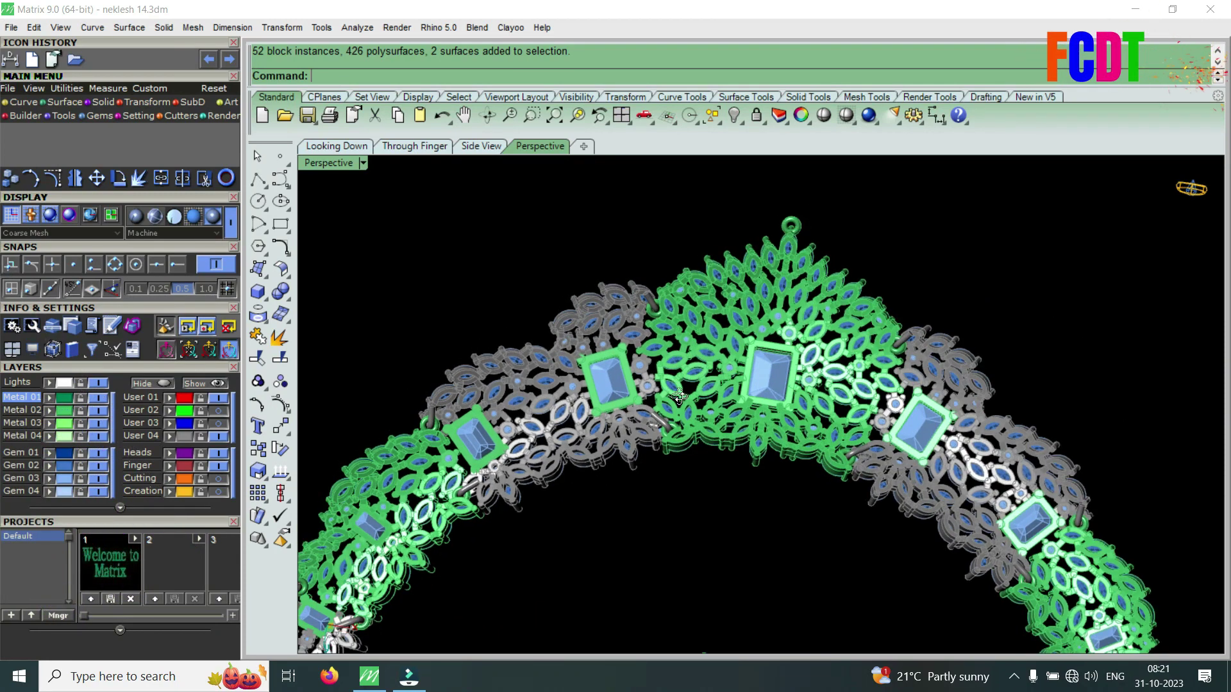
pyautogui.scroll(-3, 747, 533)
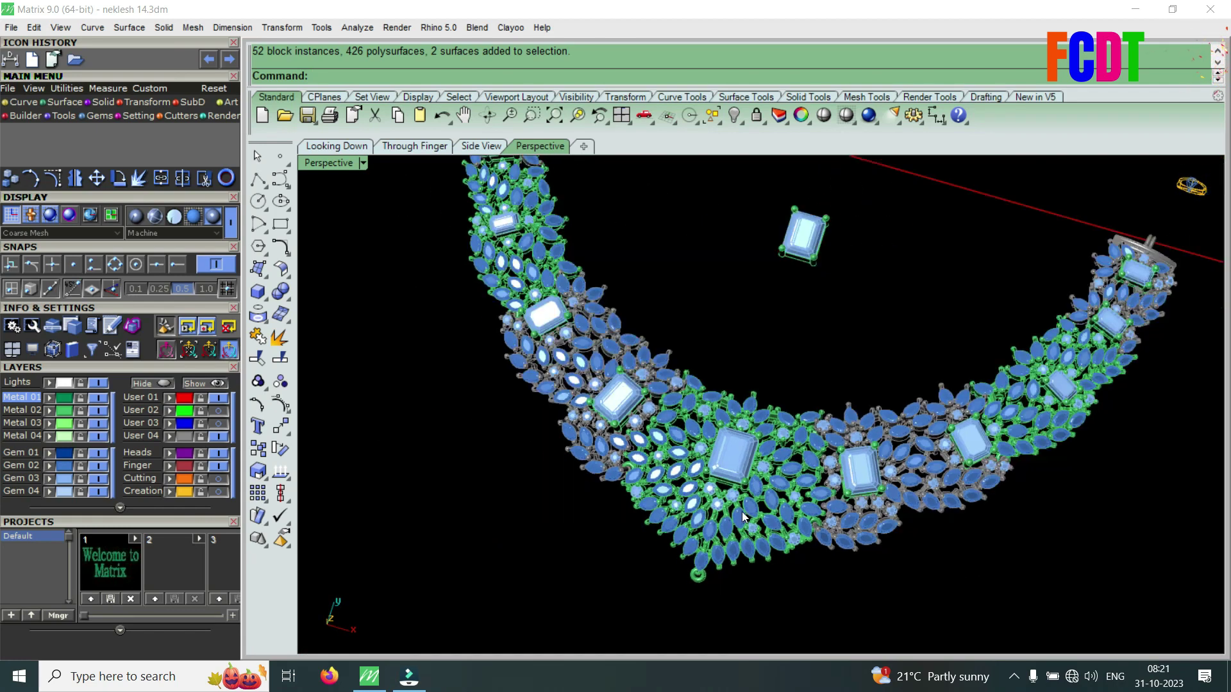
# - Window-select the right half of the necklace and delete it
pyautogui.moveTo(742, 511); pyautogui.dragTo(1014, 396, button='right')
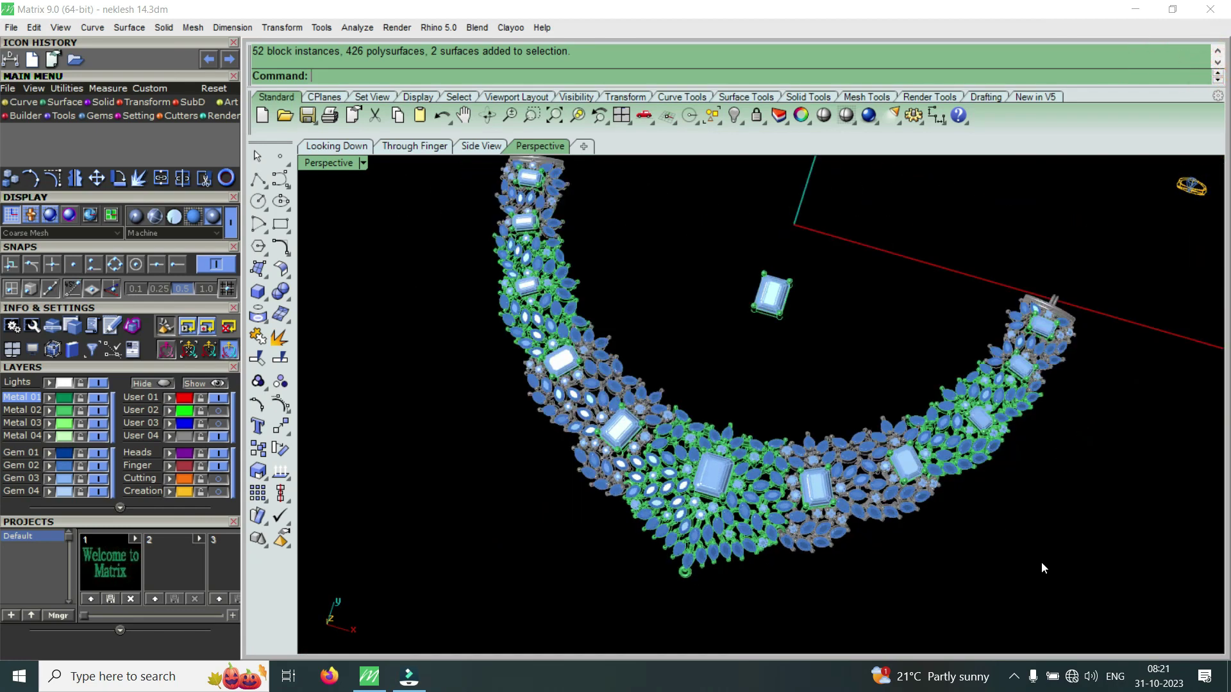
pyautogui.moveTo(926, 465); pyautogui.dragTo(913, 365)
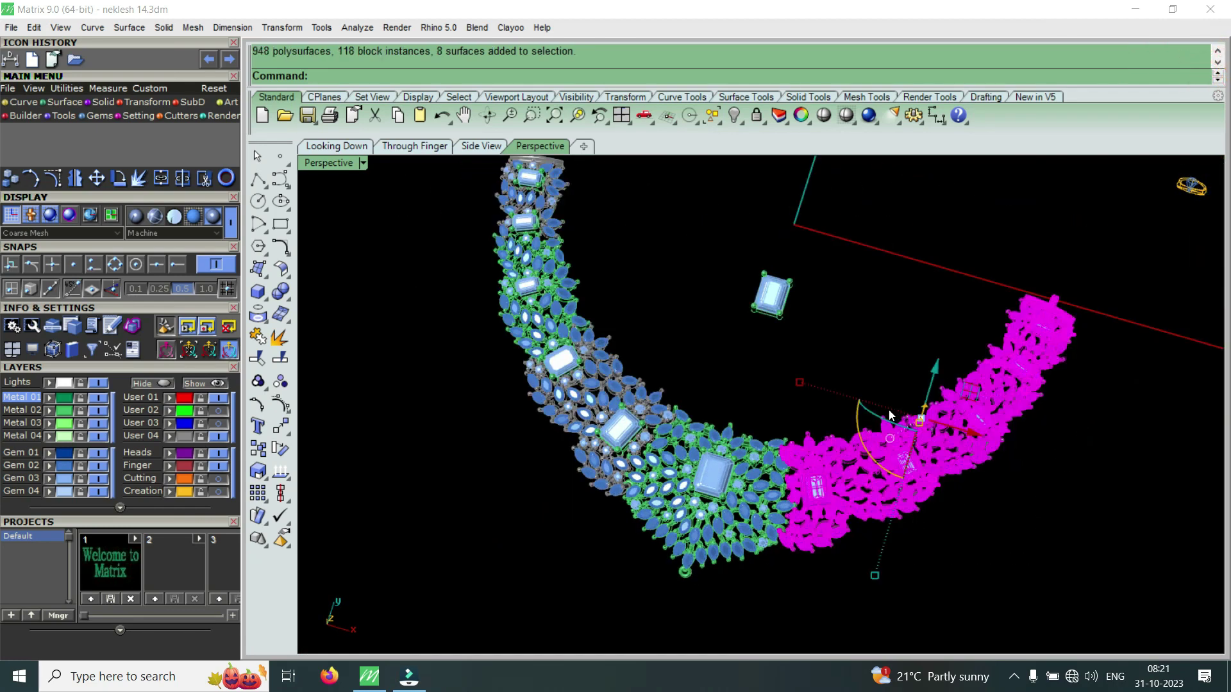
pyautogui.press('Delete')
pyautogui.scroll(3, 735, 434)
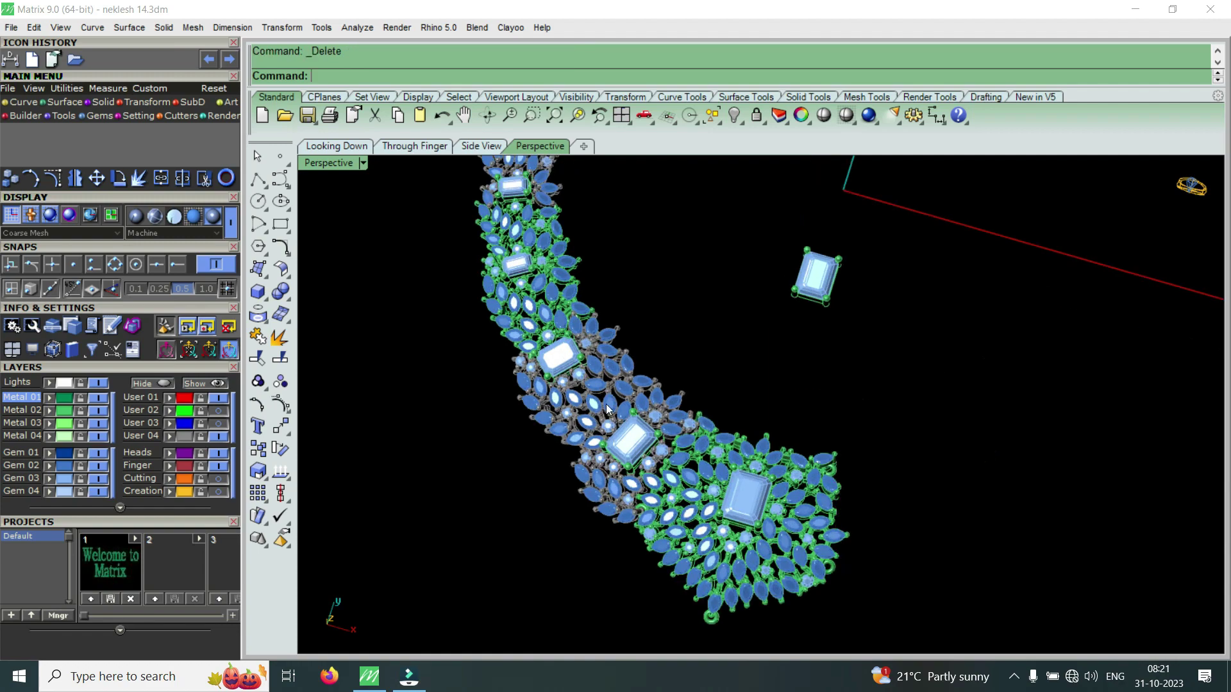
pyautogui.scroll(3, 669, 566)
pyautogui.scroll(-2, 668, 565)
pyautogui.scroll(-3, 705, 546)
# - Zoom over the remaining half and select the central emerald pendant cluster
pyautogui.scroll(4, 796, 526)
pyautogui.scroll(-1, 790, 474)
pyautogui.scroll(-2, 790, 474)
pyautogui.scroll(4, 772, 568)
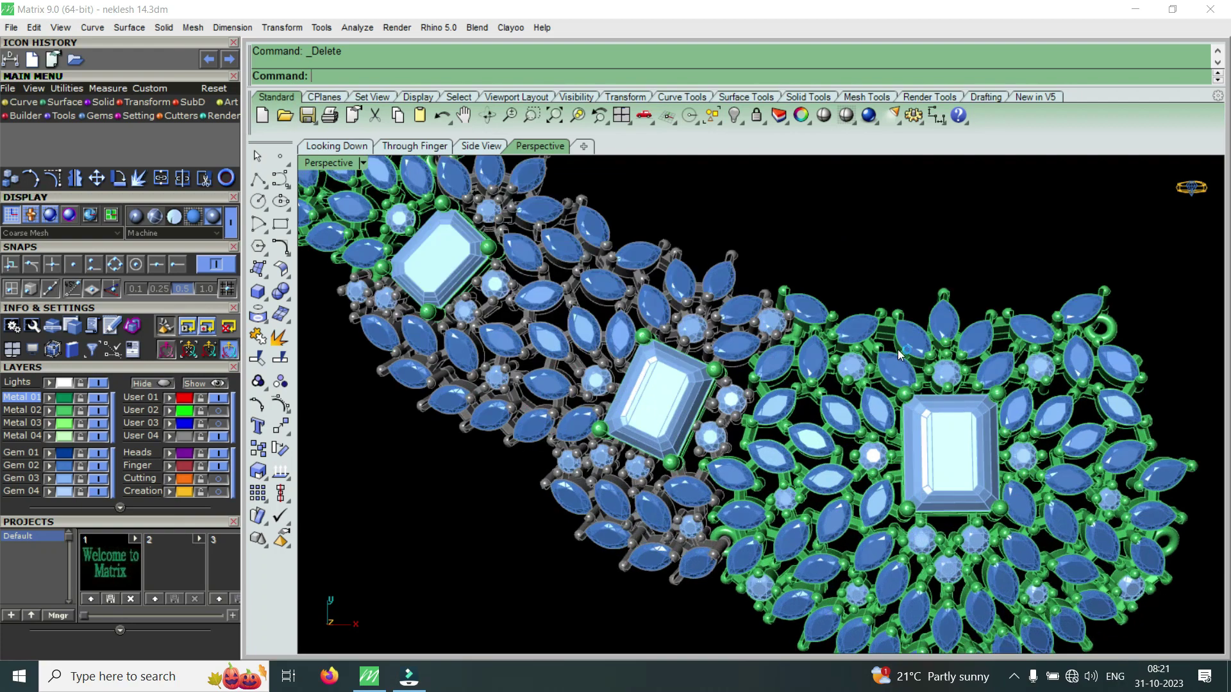
pyautogui.scroll(-2, 933, 455)
pyautogui.scroll(-1, 695, 441)
pyautogui.scroll(2, 695, 442)
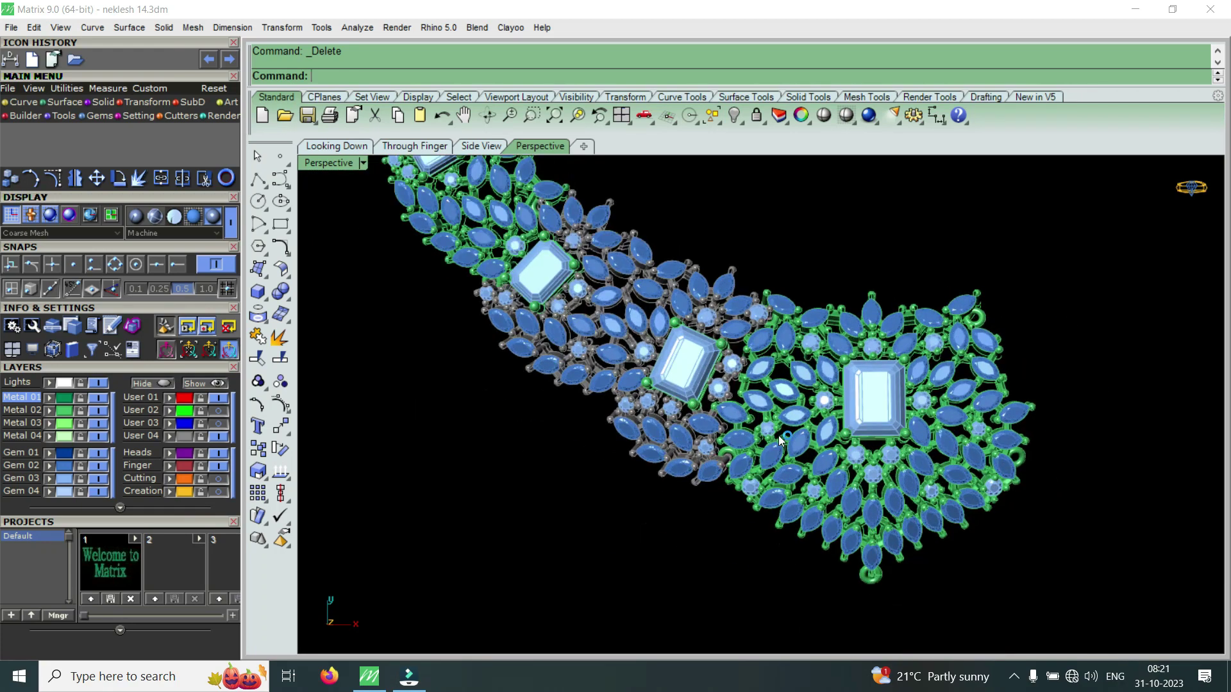
pyautogui.scroll(2, 792, 442)
pyautogui.hotkey('ctrl', 'a')
pyautogui.scroll(-2, 783, 349)
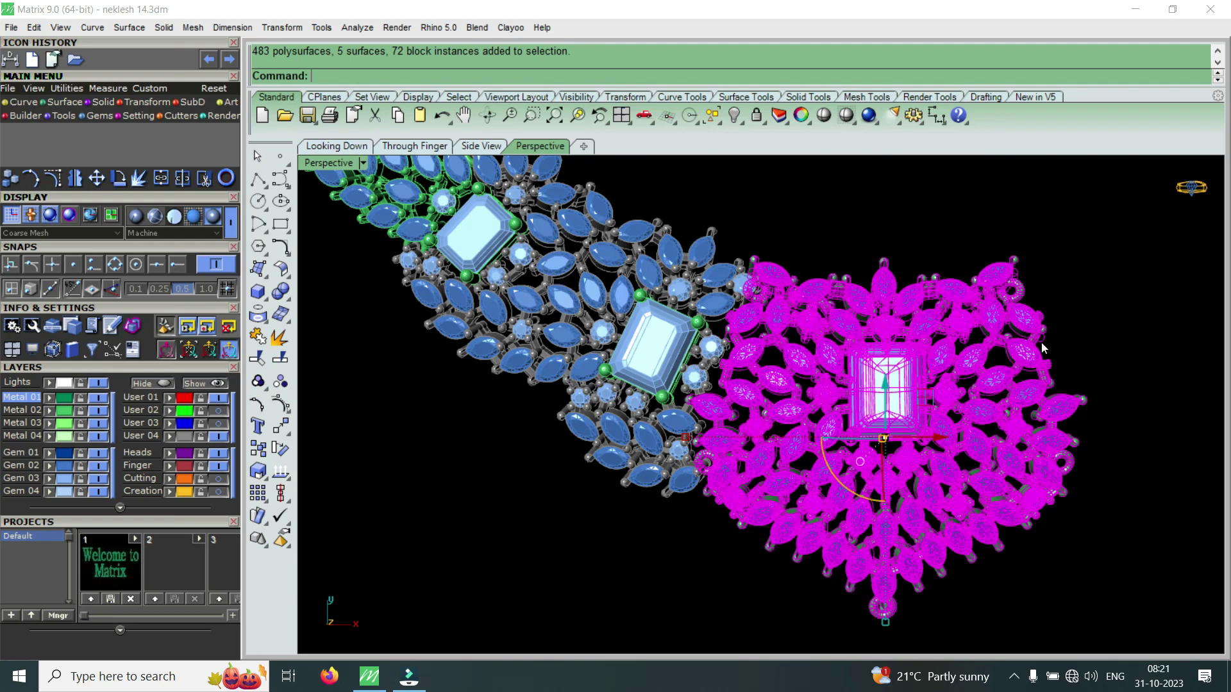
pyautogui.scroll(1, 686, 413)
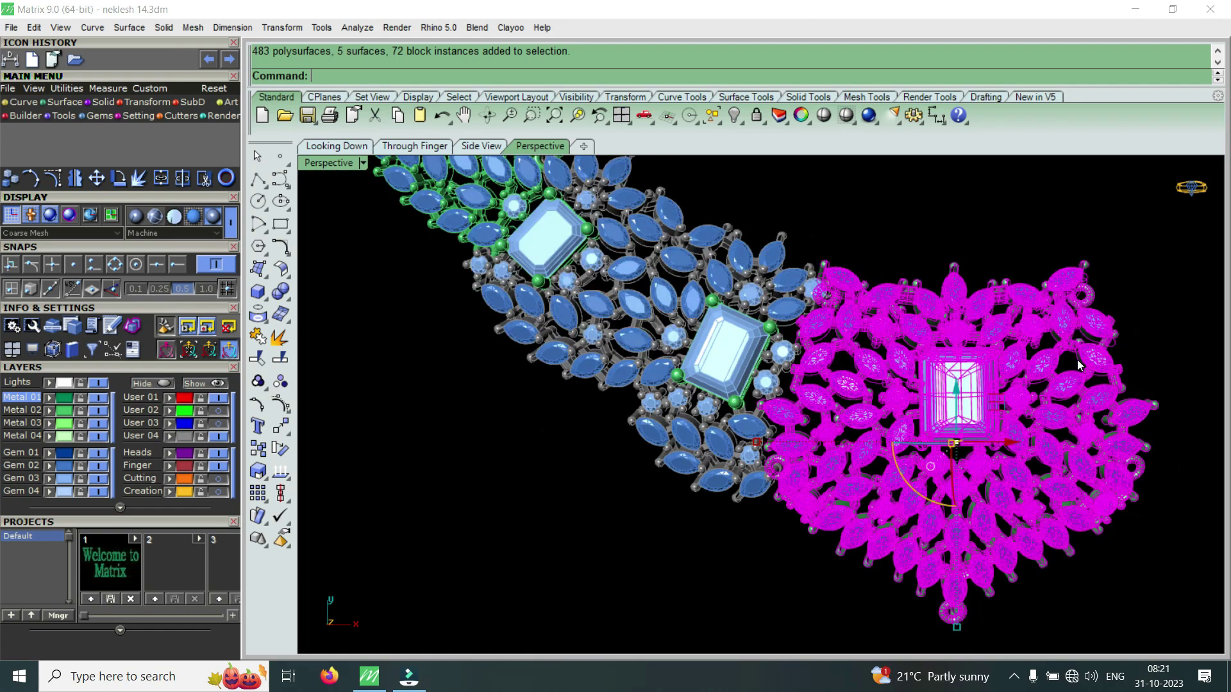
pyautogui.scroll(3, 822, 426)
pyautogui.scroll(-1, 745, 449)
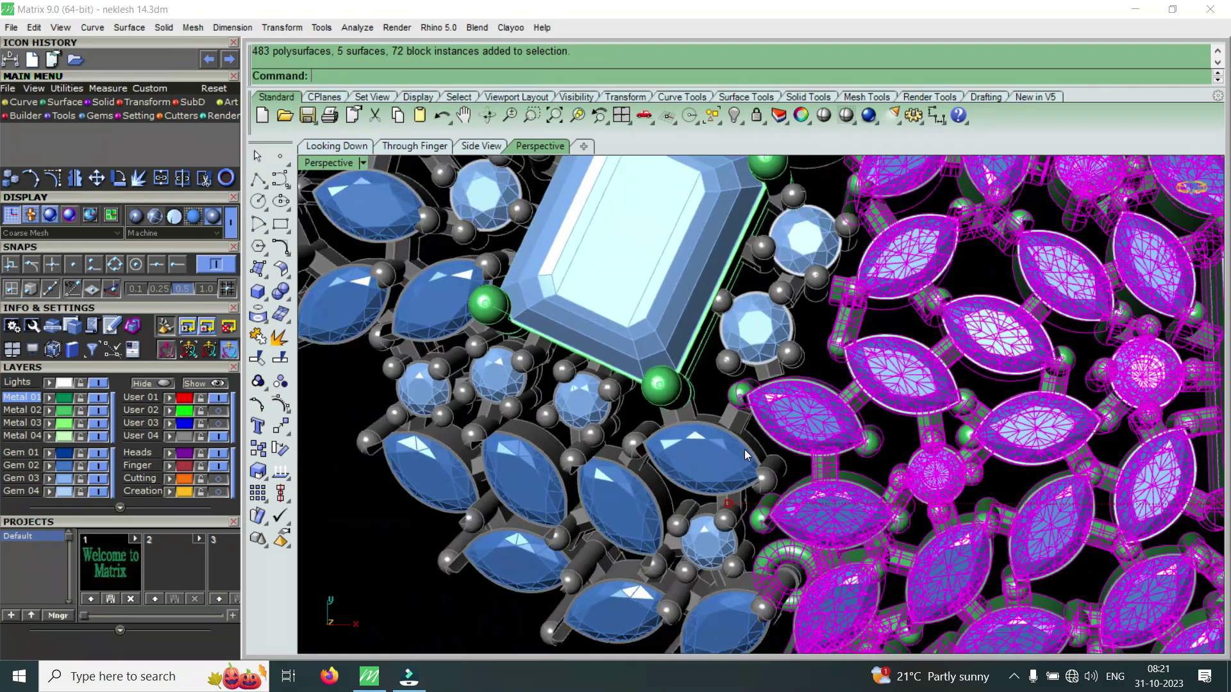
pyautogui.scroll(-2, 744, 450)
pyautogui.scroll(-1, 719, 481)
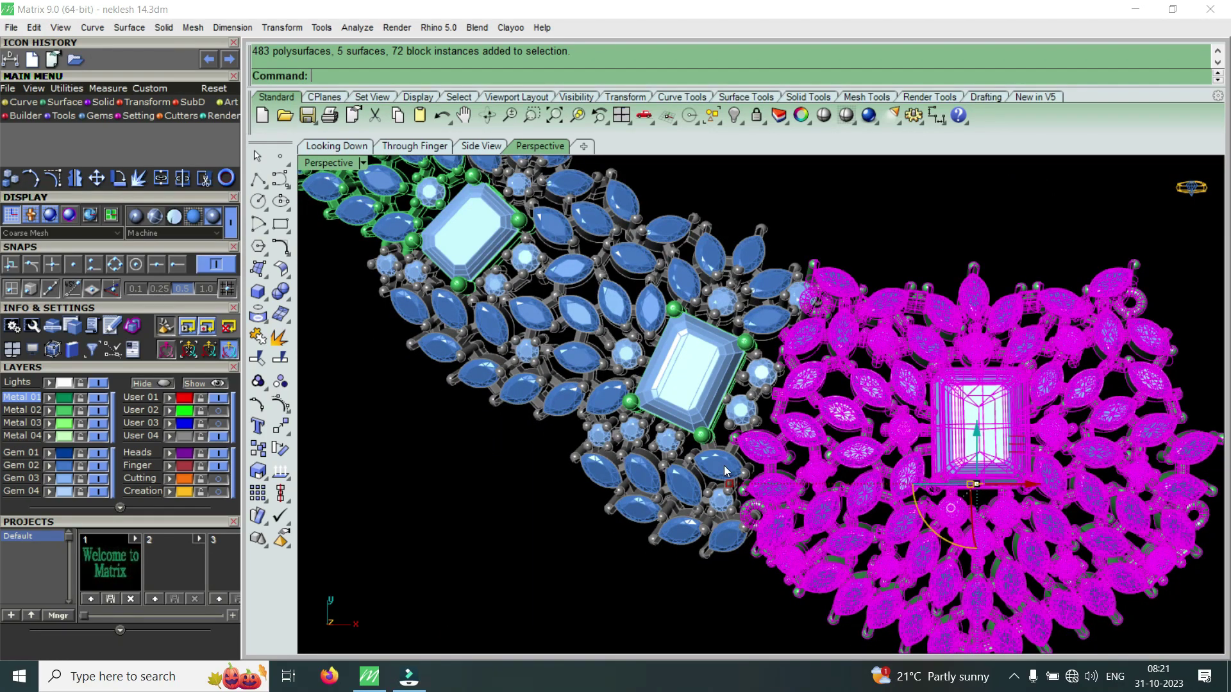
pyautogui.scroll(-1, 776, 424)
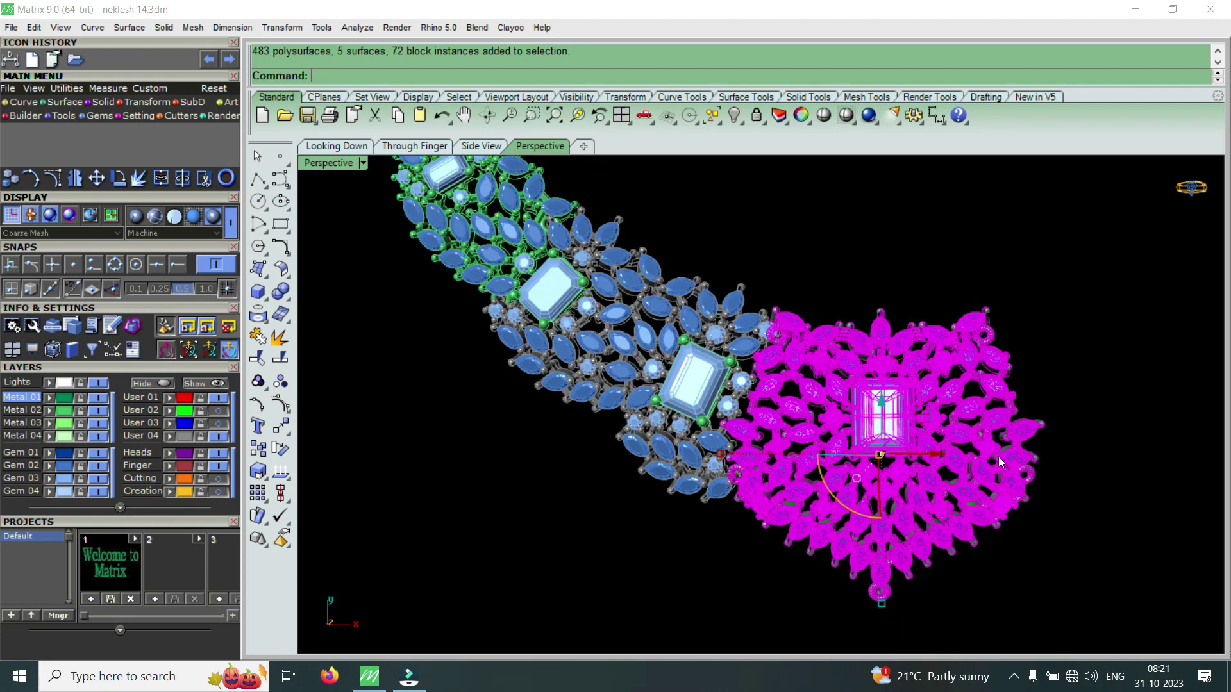
pyautogui.scroll(2, 999, 429)
pyautogui.scroll(-1, 1009, 318)
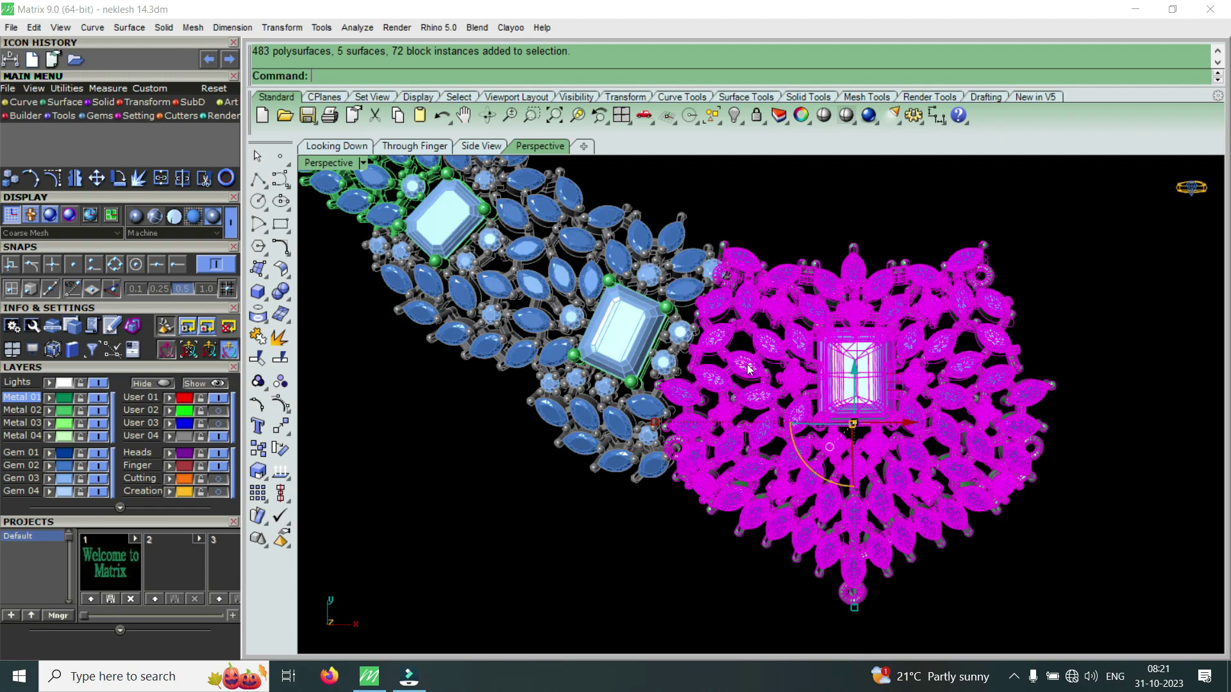
pyautogui.scroll(1, 719, 282)
pyautogui.scroll(-2, 904, 264)
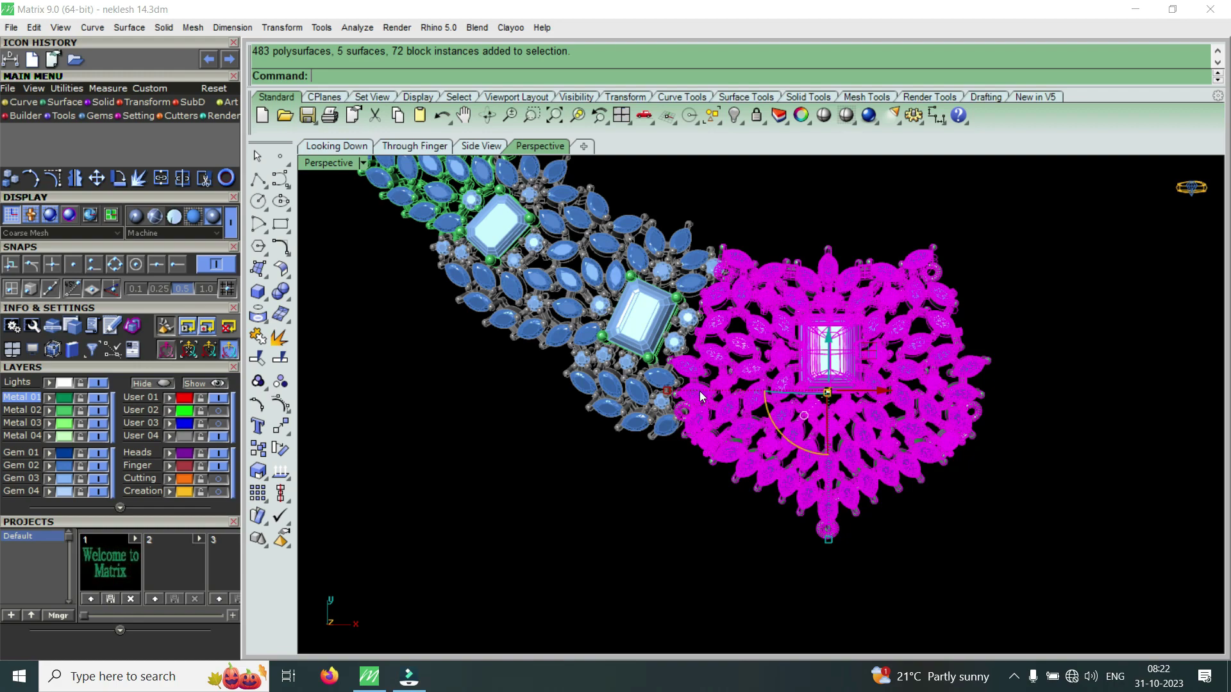
pyautogui.scroll(1, 704, 340)
pyautogui.scroll(2, 705, 345)
pyautogui.scroll(-2, 668, 375)
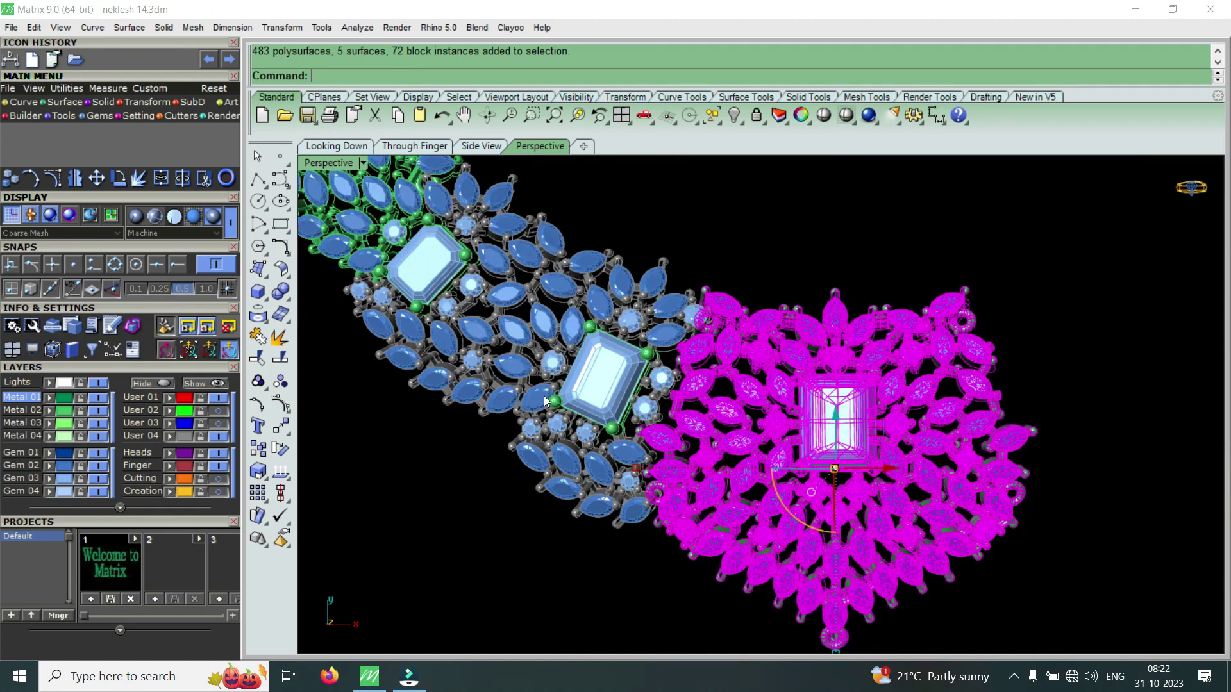
pyautogui.scroll(-2, 764, 401)
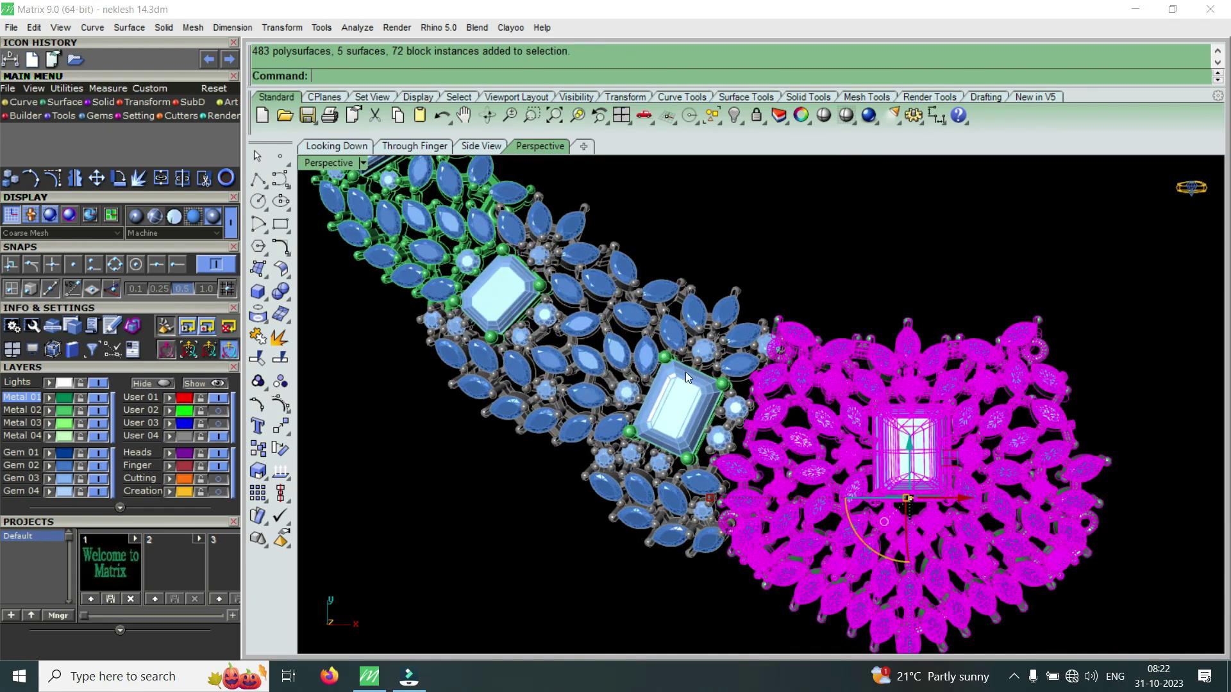
pyautogui.click(653, 380)
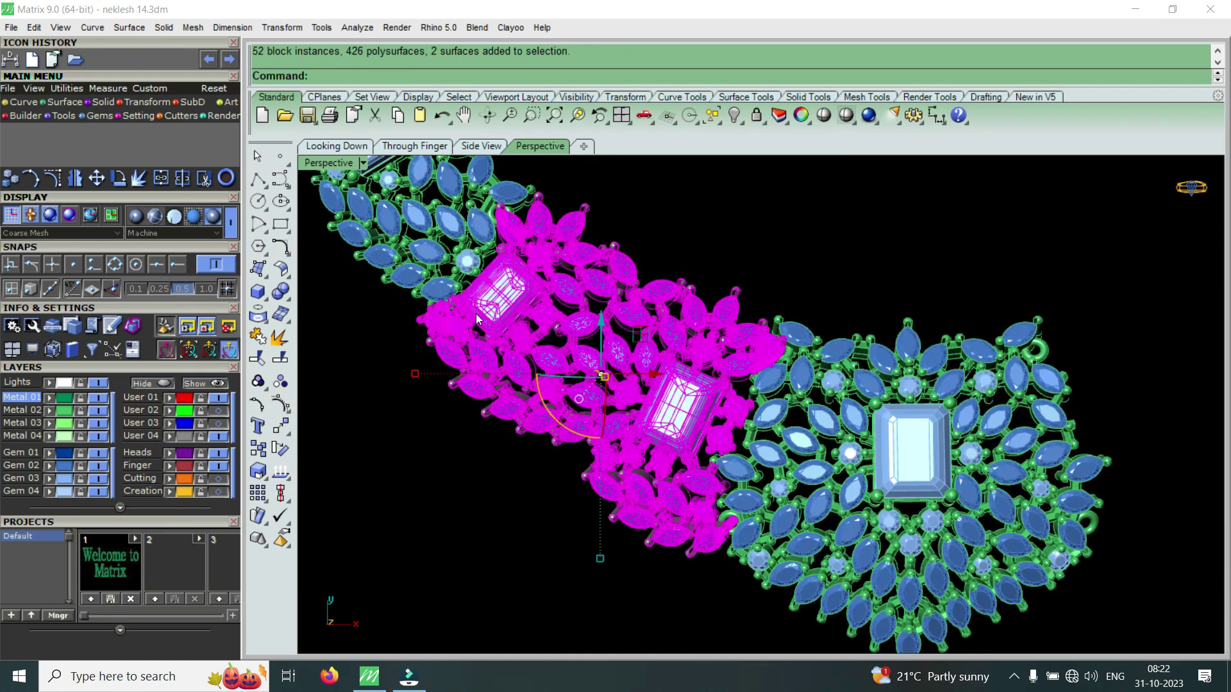
pyautogui.scroll(3, 488, 269)
pyautogui.scroll(-1, 619, 366)
pyautogui.scroll(-1, 617, 365)
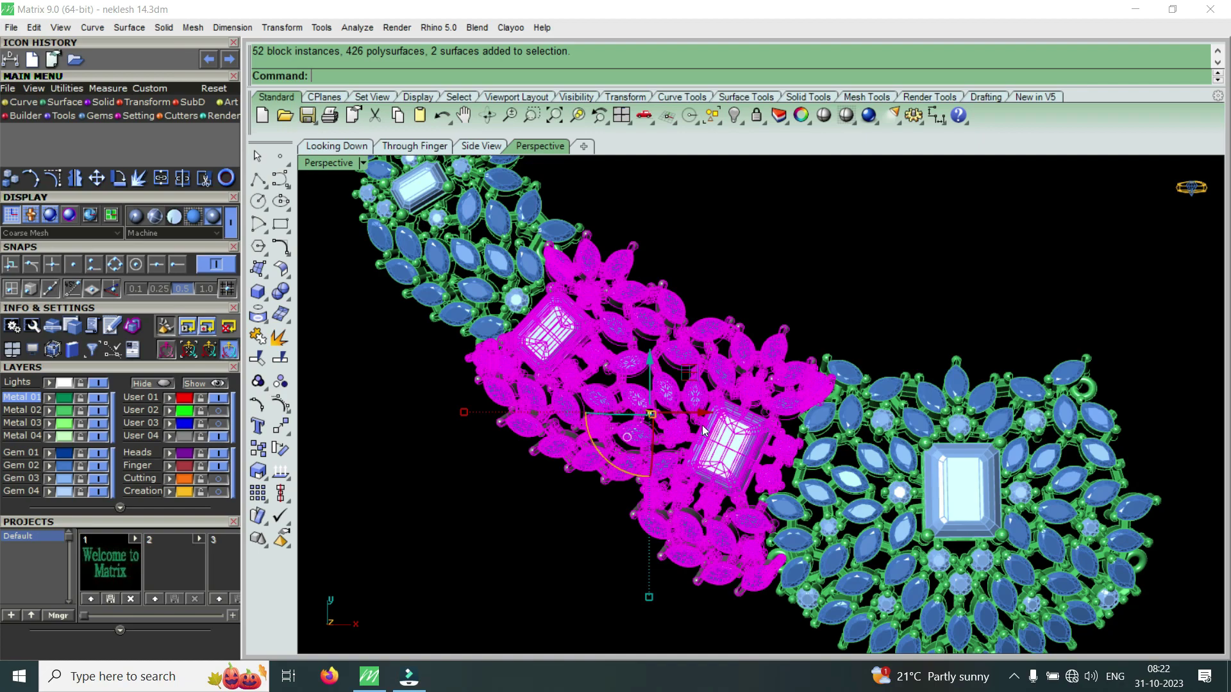
pyautogui.moveTo(678, 417); pyautogui.dragTo(545, 263, button='right')
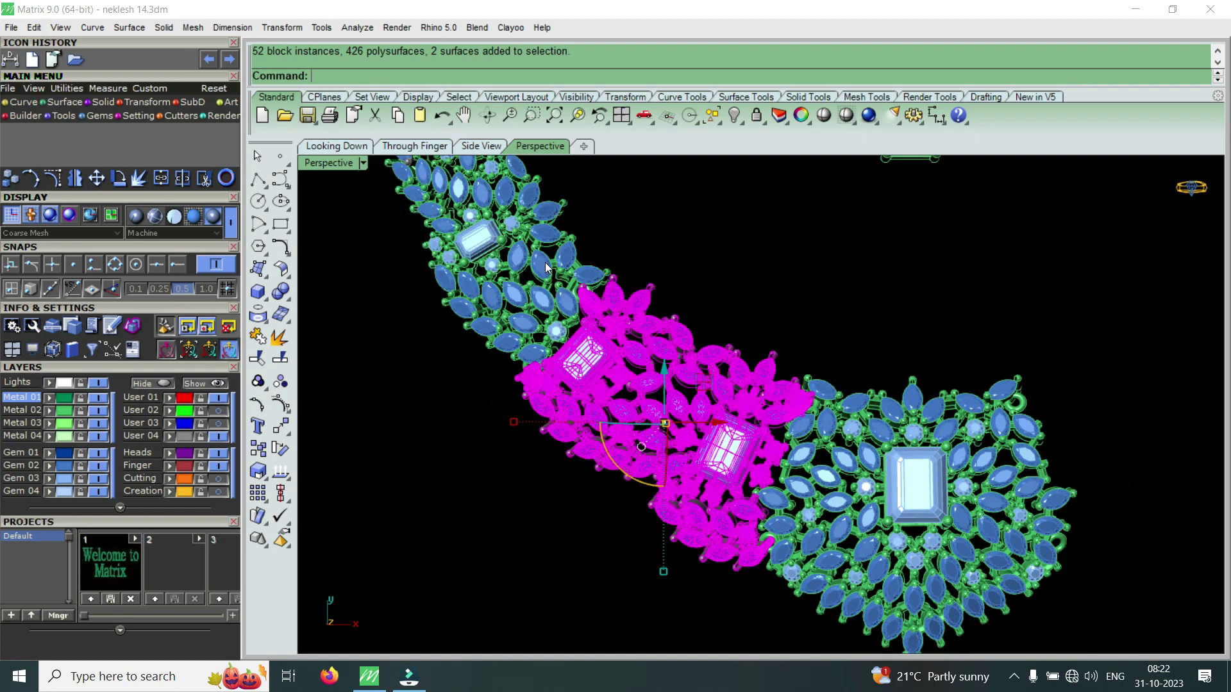
pyautogui.scroll(3, 565, 341)
pyautogui.scroll(-2, 619, 403)
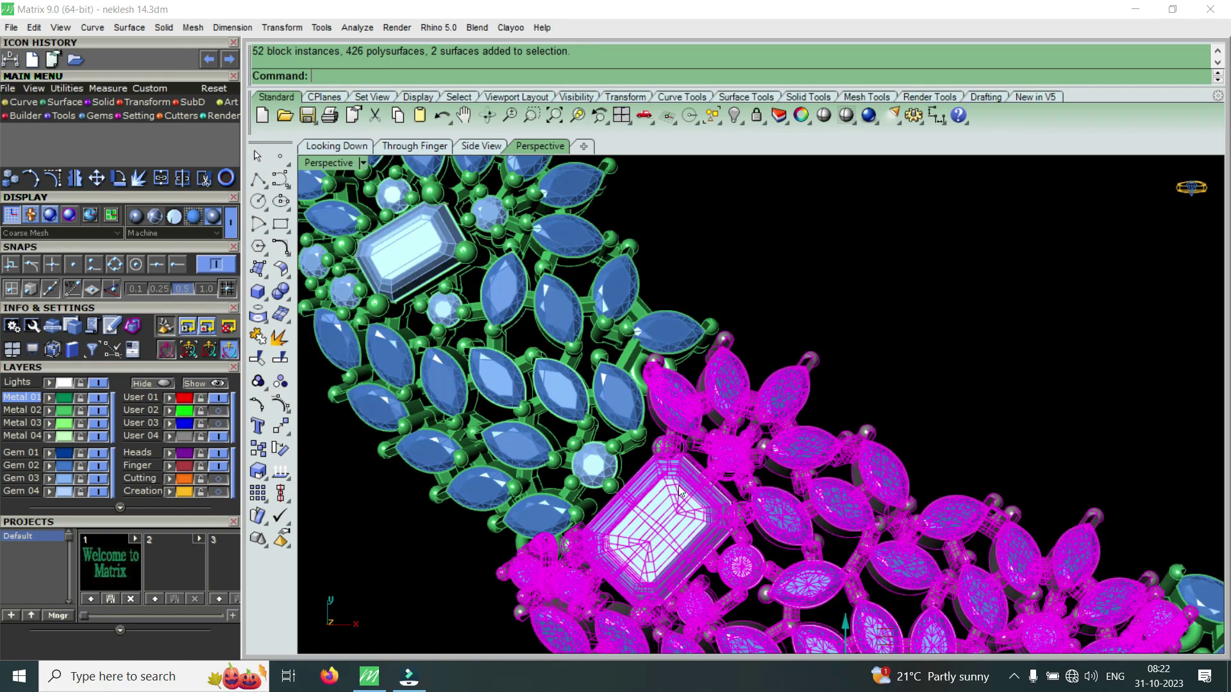
pyautogui.scroll(-2, 618, 403)
pyautogui.click(619, 402)
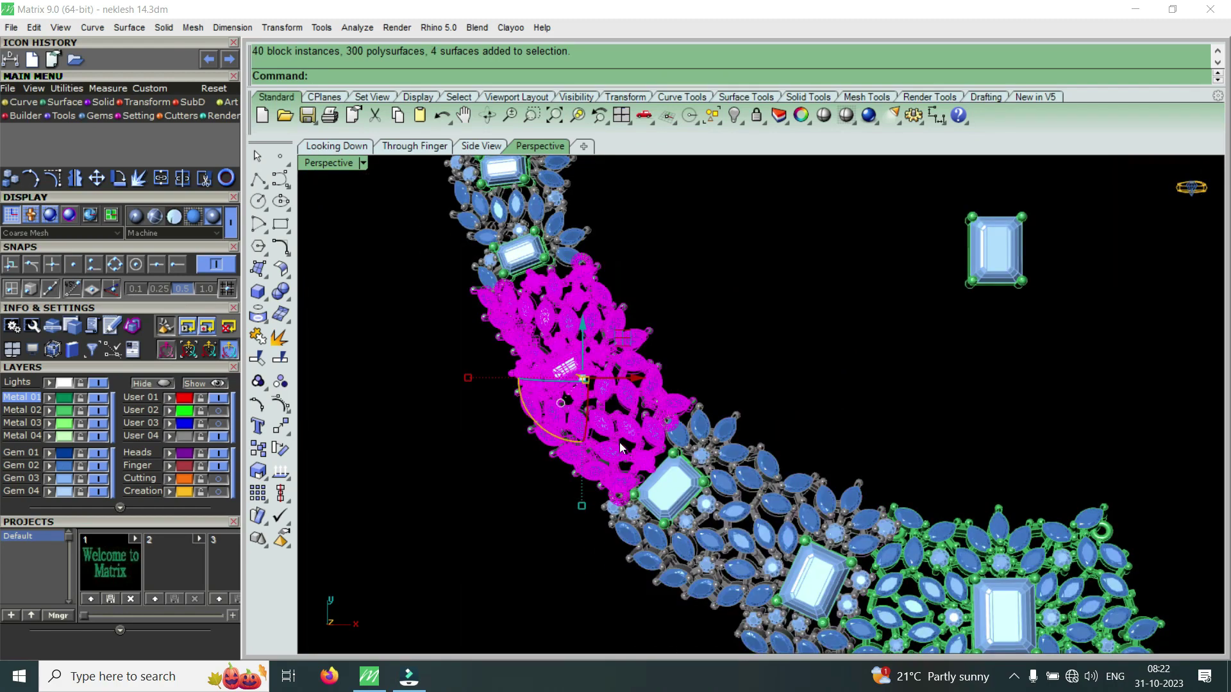
pyautogui.scroll(1, 627, 474)
pyautogui.scroll(1, 652, 412)
pyautogui.scroll(-1, 647, 413)
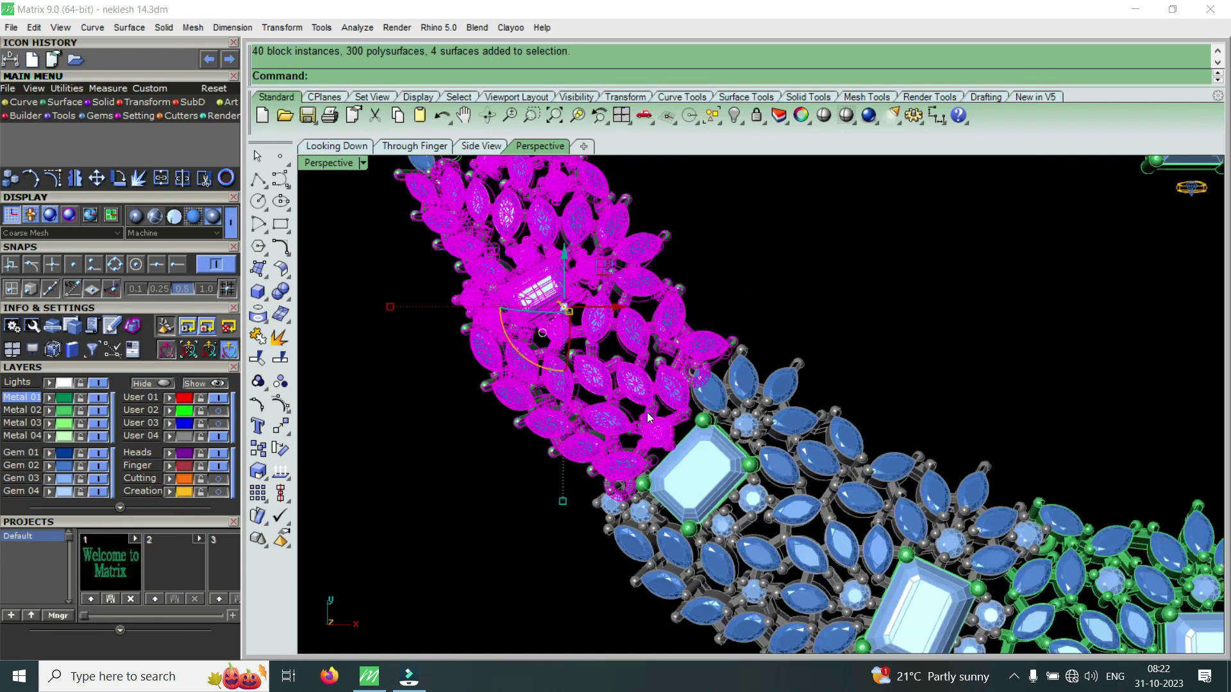
pyautogui.scroll(-1, 631, 384)
pyautogui.scroll(1, 702, 369)
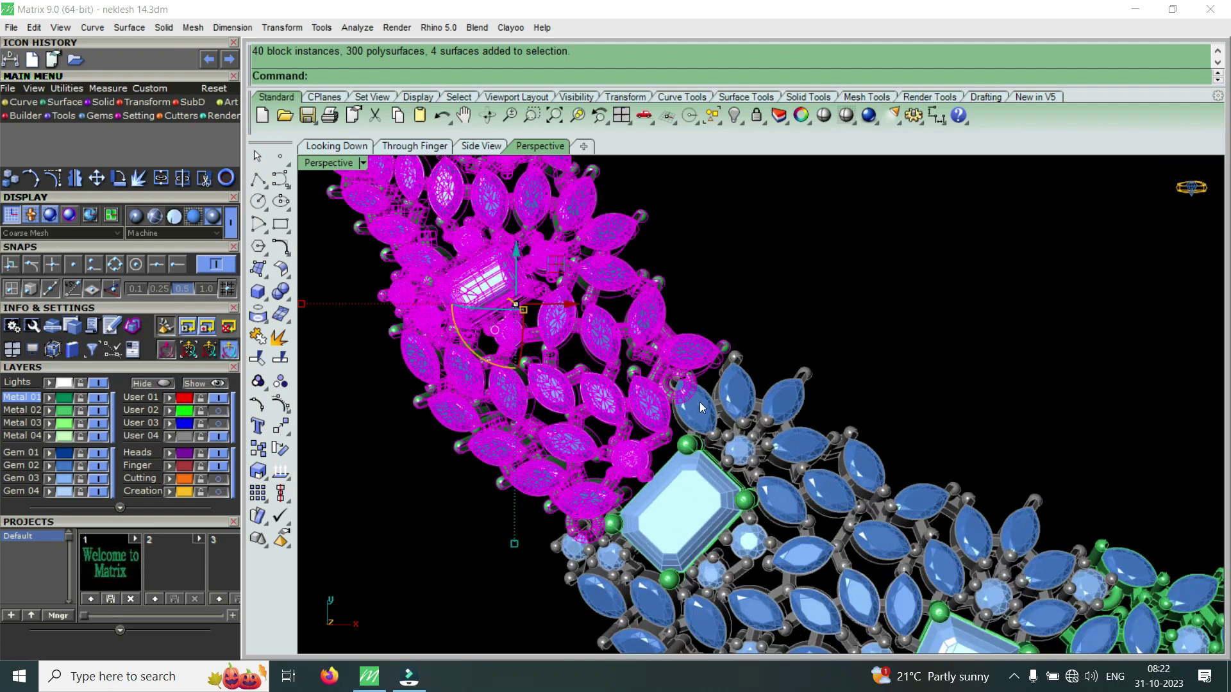
pyautogui.scroll(-2, 699, 401)
pyautogui.scroll(1, 578, 254)
pyautogui.scroll(-2, 646, 446)
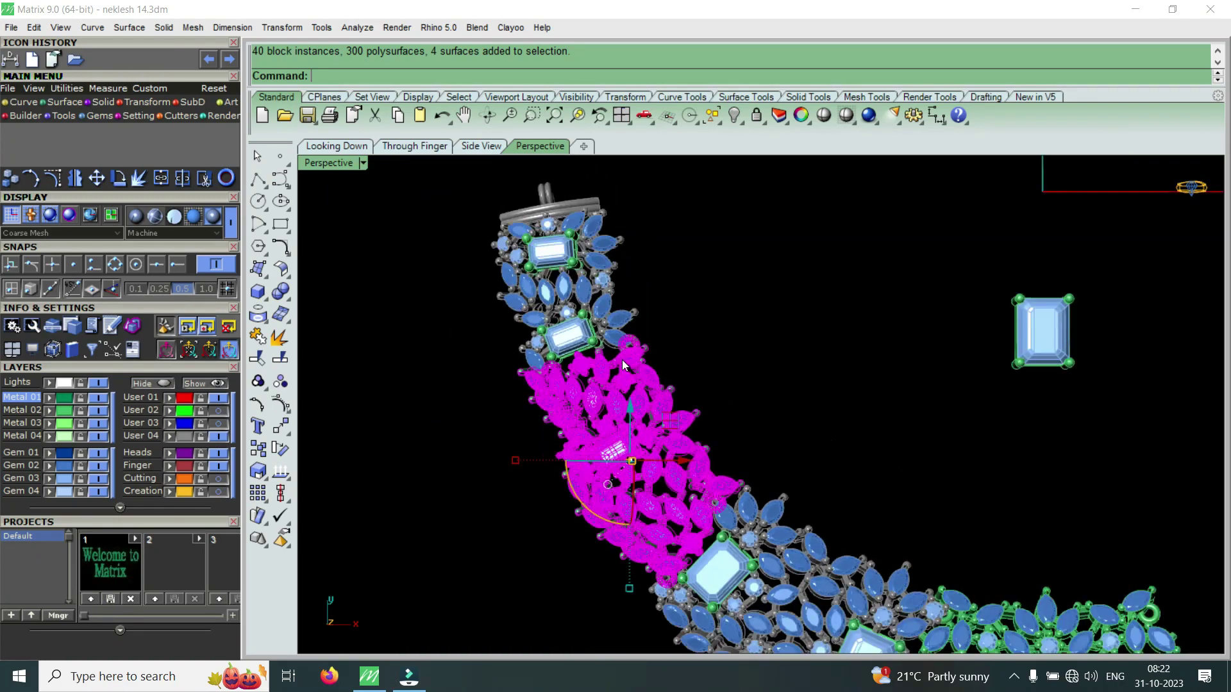
pyautogui.scroll(1, 623, 376)
pyautogui.scroll(1, 623, 378)
pyautogui.scroll(-1, 625, 354)
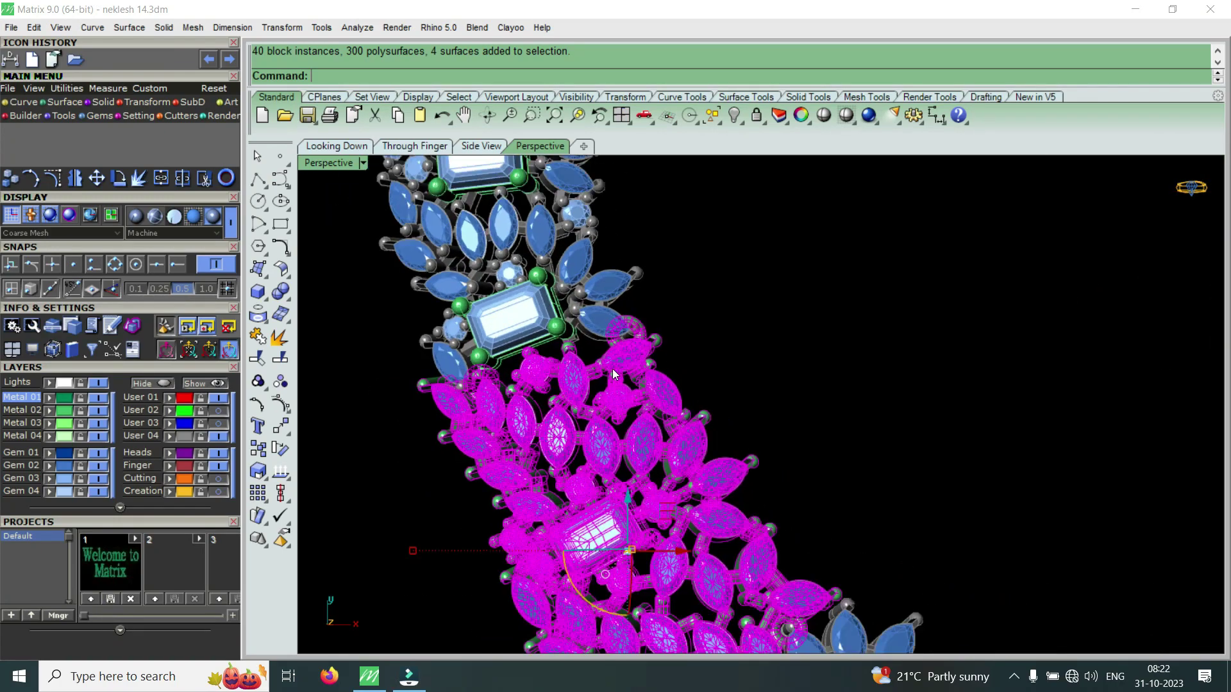
pyautogui.scroll(-1, 603, 333)
pyautogui.scroll(-1, 548, 305)
pyautogui.scroll(-1, 558, 307)
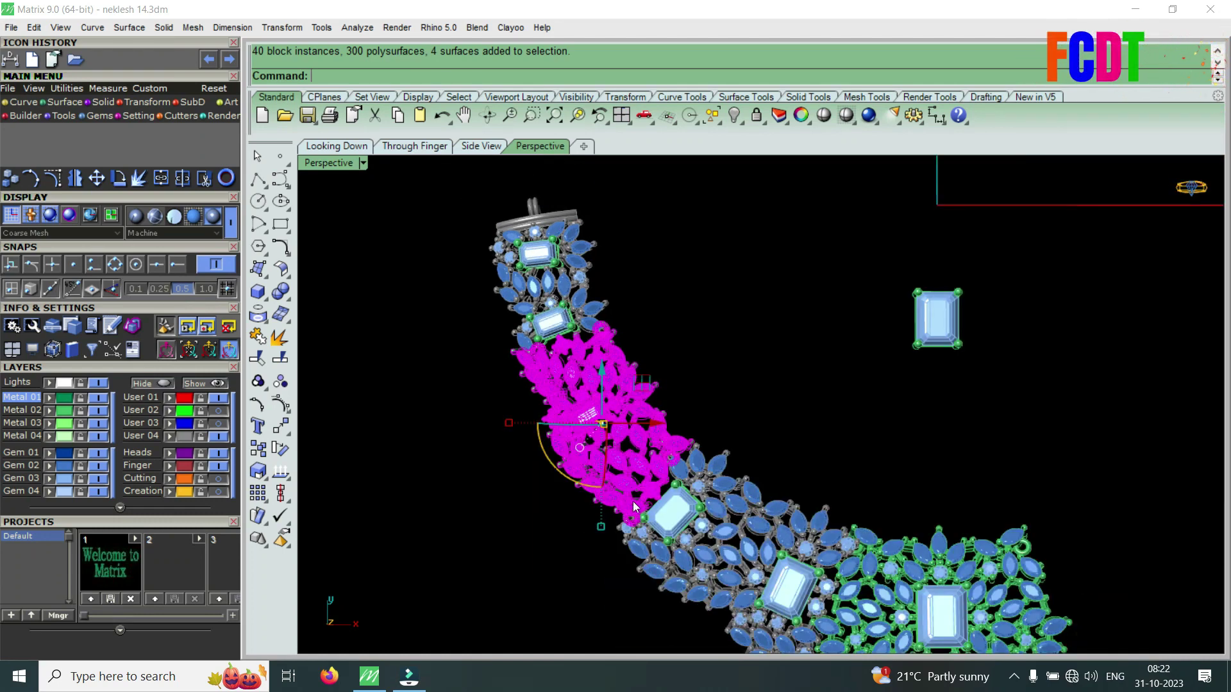
pyautogui.hotkey('ctrl', 'z')
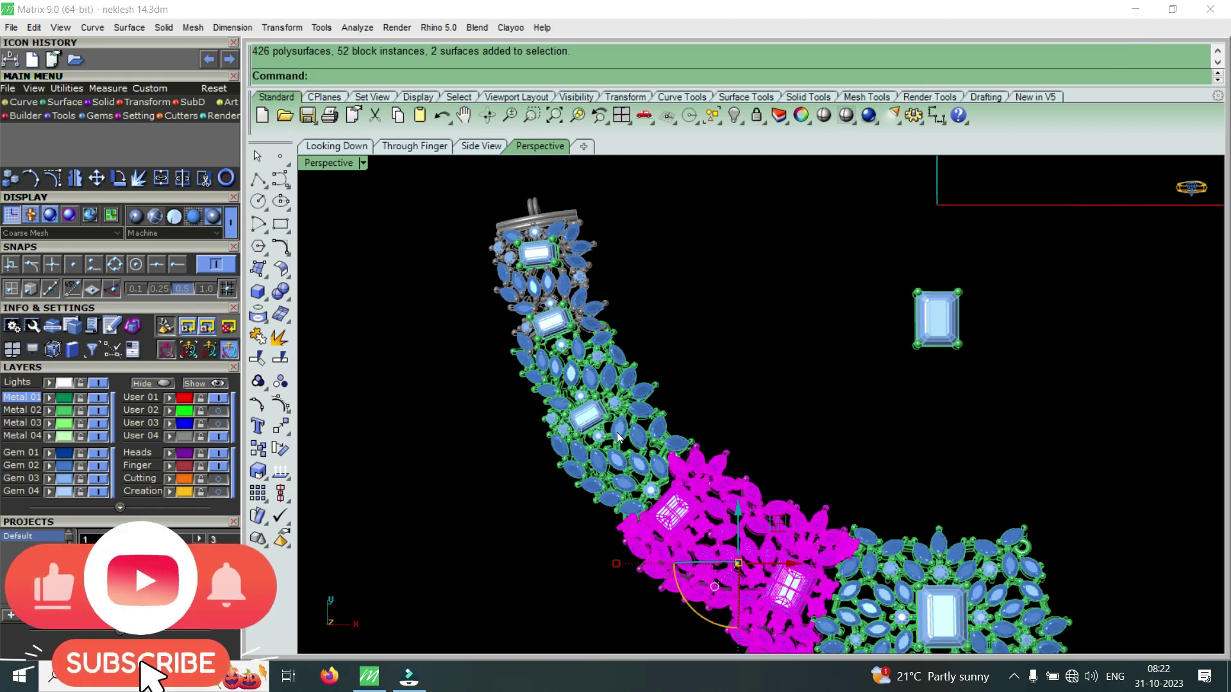
# - Maximize the Perspective viewport and orbit to a low side angle on the selected links
pyautogui.scroll(-3, 572, 409)
pyautogui.scroll(4, 489, 329)
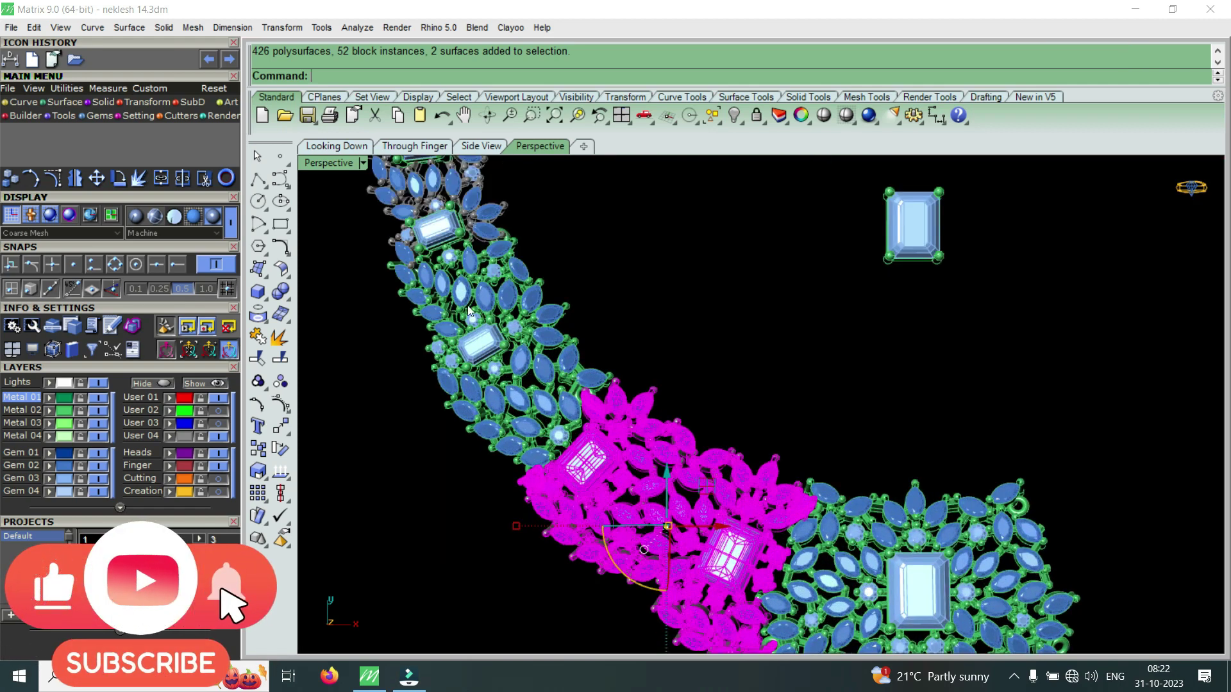
pyautogui.doubleClick(330, 163)
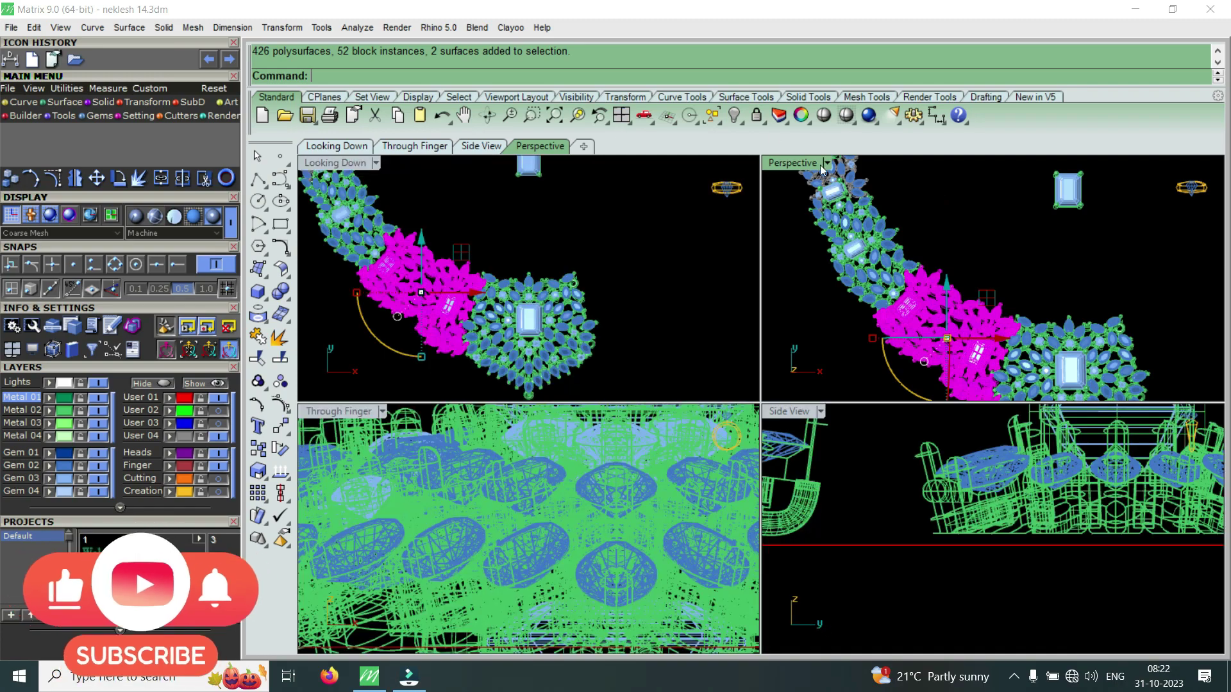
pyautogui.doubleClick(795, 165)
pyautogui.moveTo(715, 338)
pyautogui.mouseDown(button='right')
pyautogui.moveTo(686, 263)
pyautogui.moveTo(566, 271)
pyautogui.mouseUp(button='right')
pyautogui.scroll(3, 566, 271)
pyautogui.scroll(3, 486, 448)
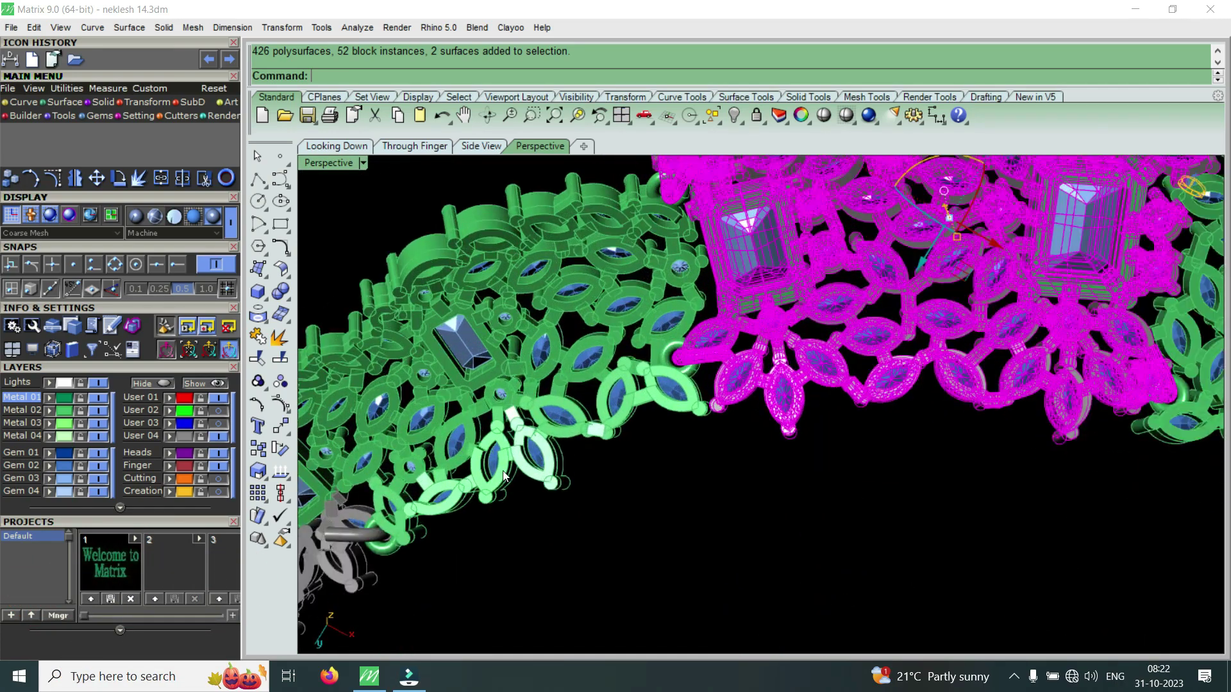
pyautogui.moveTo(485, 448); pyautogui.dragTo(595, 428, button='right')
pyautogui.scroll(5, 543, 401)
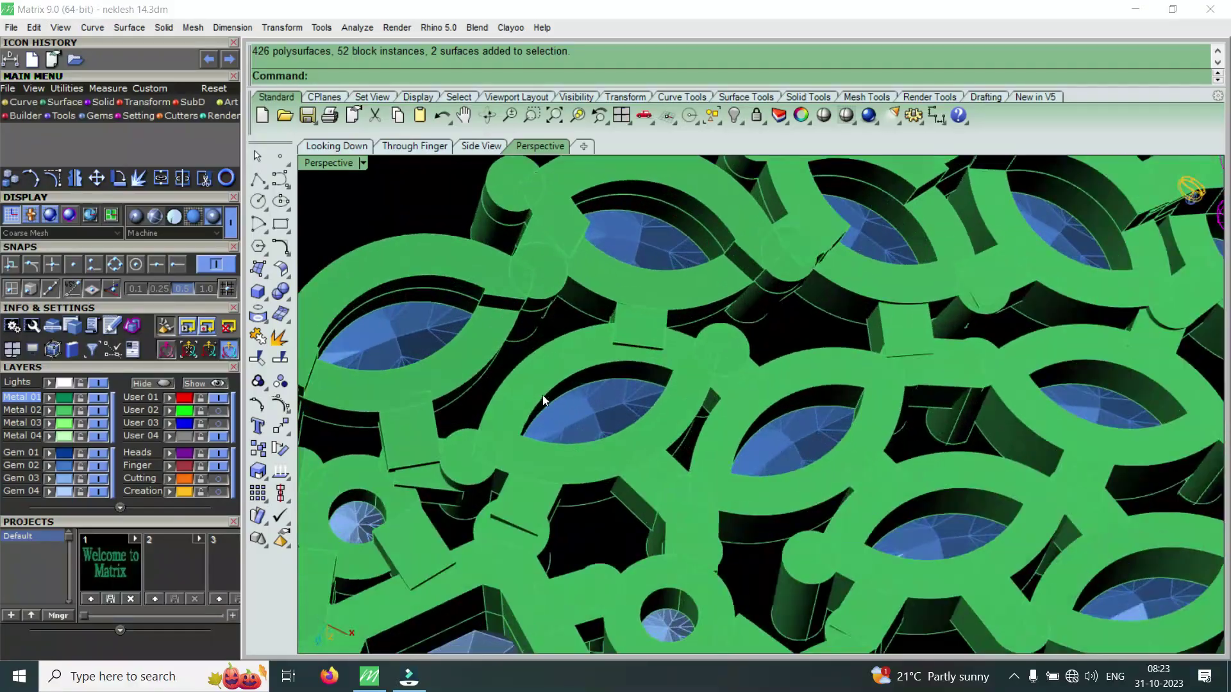
pyautogui.scroll(-5, 626, 371)
pyautogui.moveTo(653, 336)
pyautogui.mouseDown(button='right')
pyautogui.moveTo(713, 358)
pyautogui.moveTo(730, 436)
pyautogui.moveTo(918, 427)
pyautogui.moveTo(826, 453)
pyautogui.mouseUp(button='right')
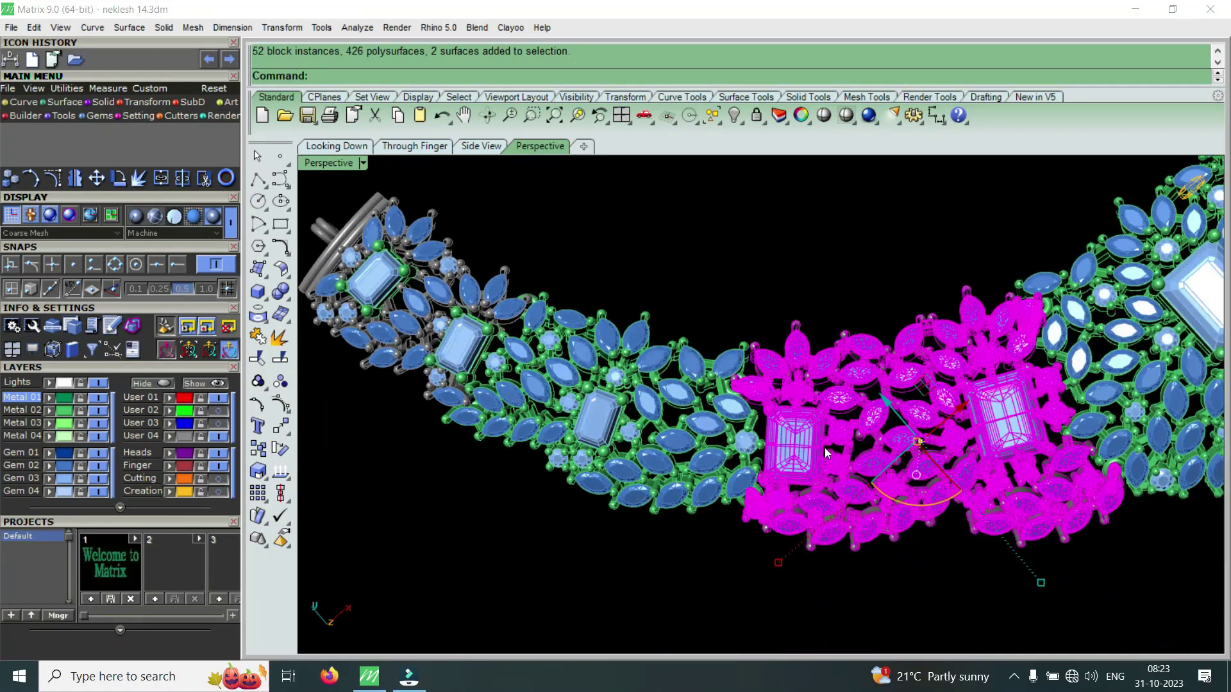
# - Tilt low to inspect the prongs, then return to the four-view layout
pyautogui.scroll(3, 770, 416)
pyautogui.scroll(3, 770, 416)
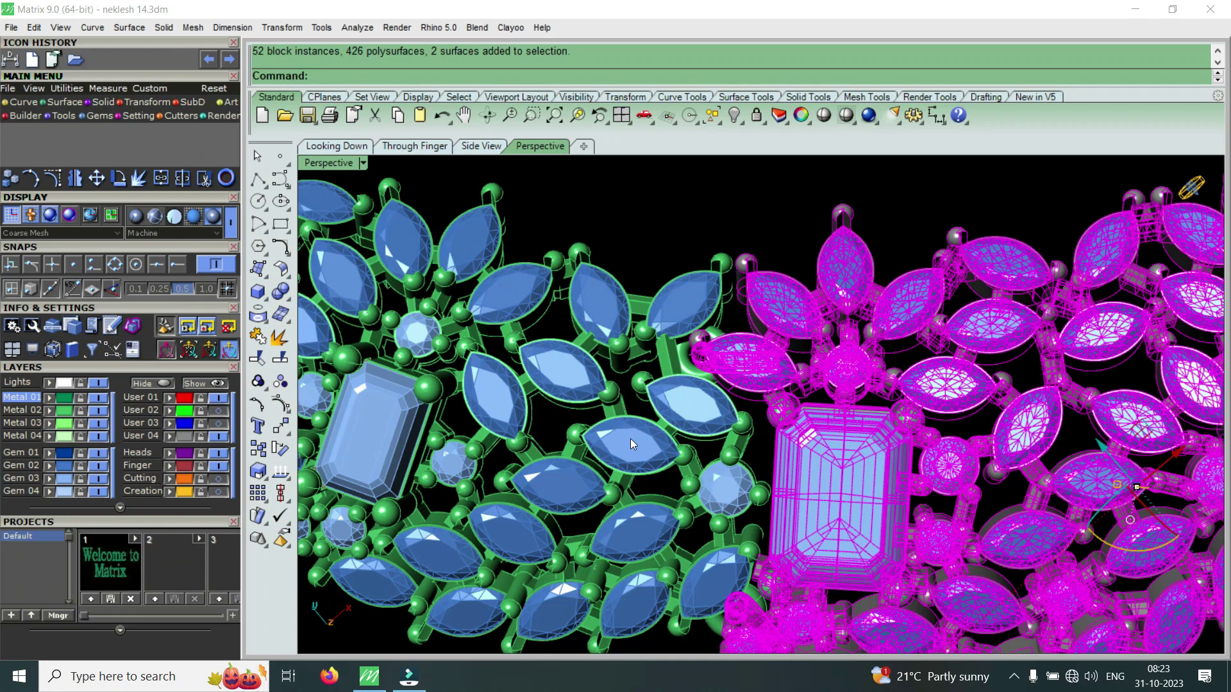
pyautogui.scroll(-2, 628, 439)
pyautogui.scroll(-2, 615, 416)
pyautogui.scroll(-1, 605, 396)
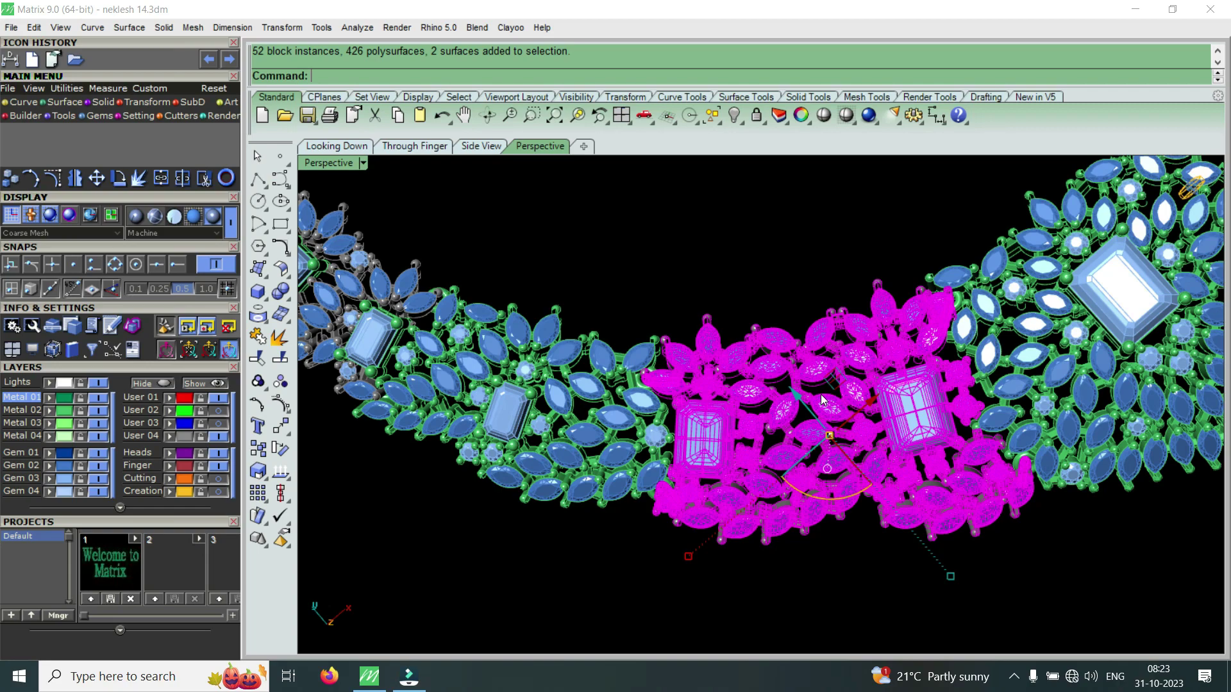
pyautogui.scroll(2, 821, 394)
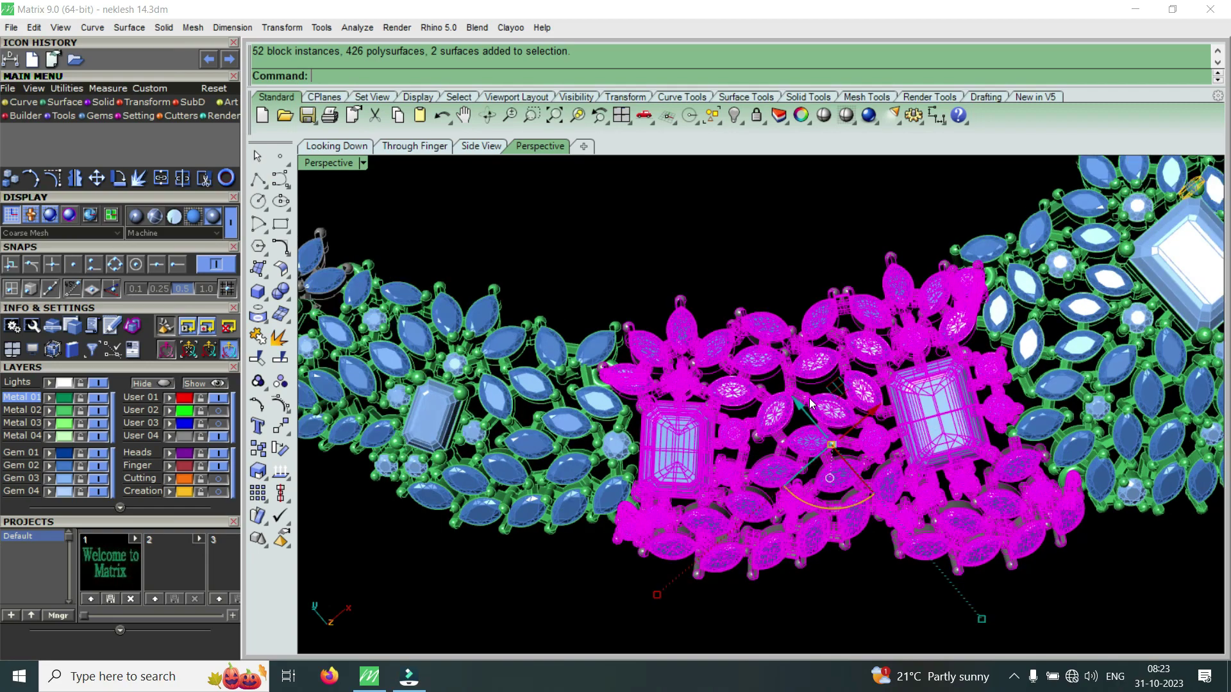
pyautogui.scroll(3, 820, 395)
pyautogui.moveTo(820, 394); pyautogui.dragTo(770, 311, button='right')
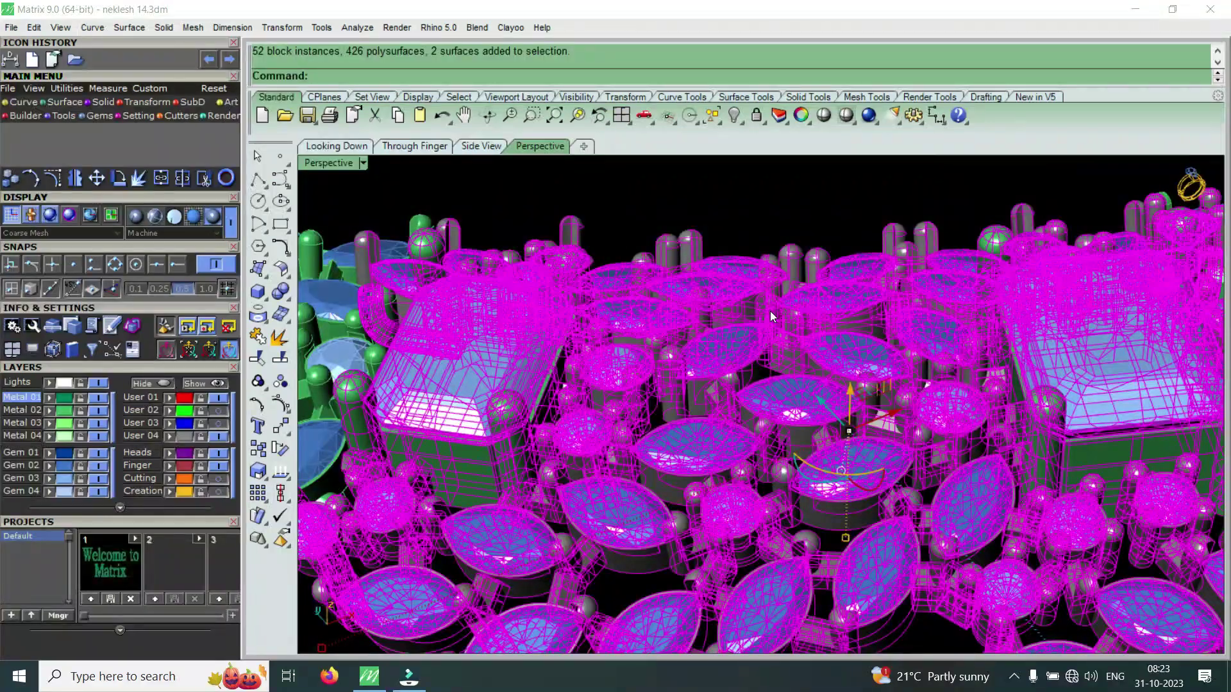
pyautogui.moveTo(769, 312); pyautogui.dragTo(672, 246, button='right')
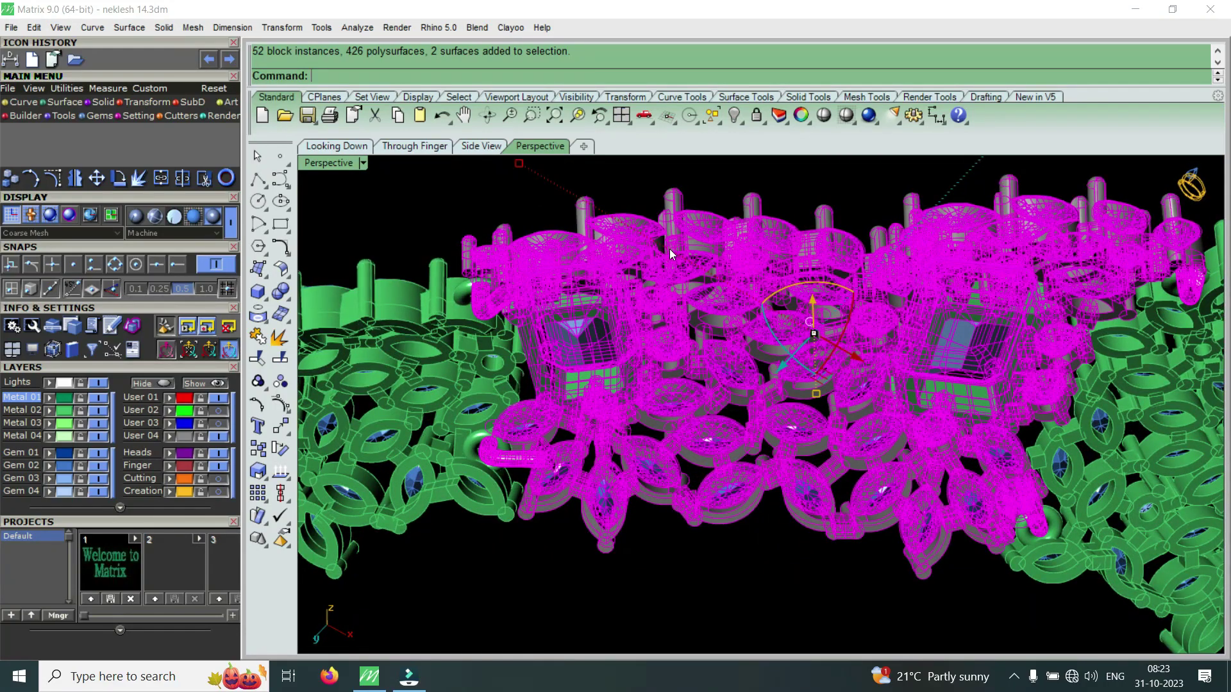
pyautogui.doubleClick(324, 166)
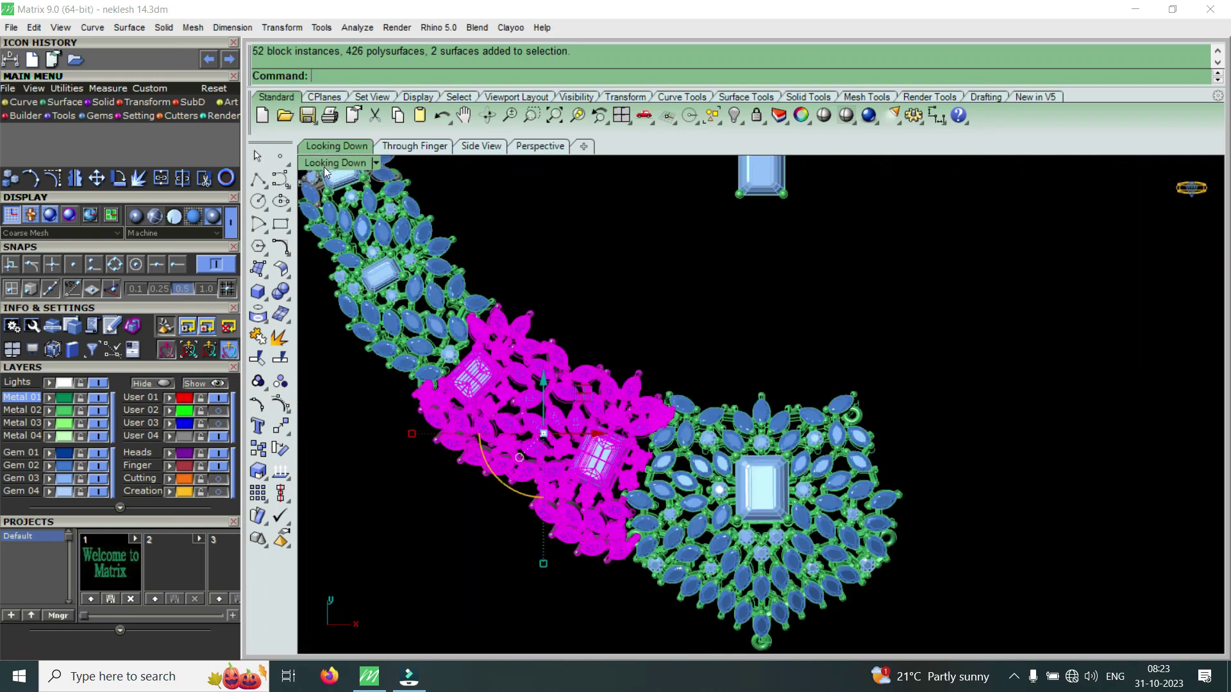
# - Switch the Looking Down viewport from Machine to Shaded display
pyautogui.scroll(-4, 538, 426)
pyautogui.click(344, 165)
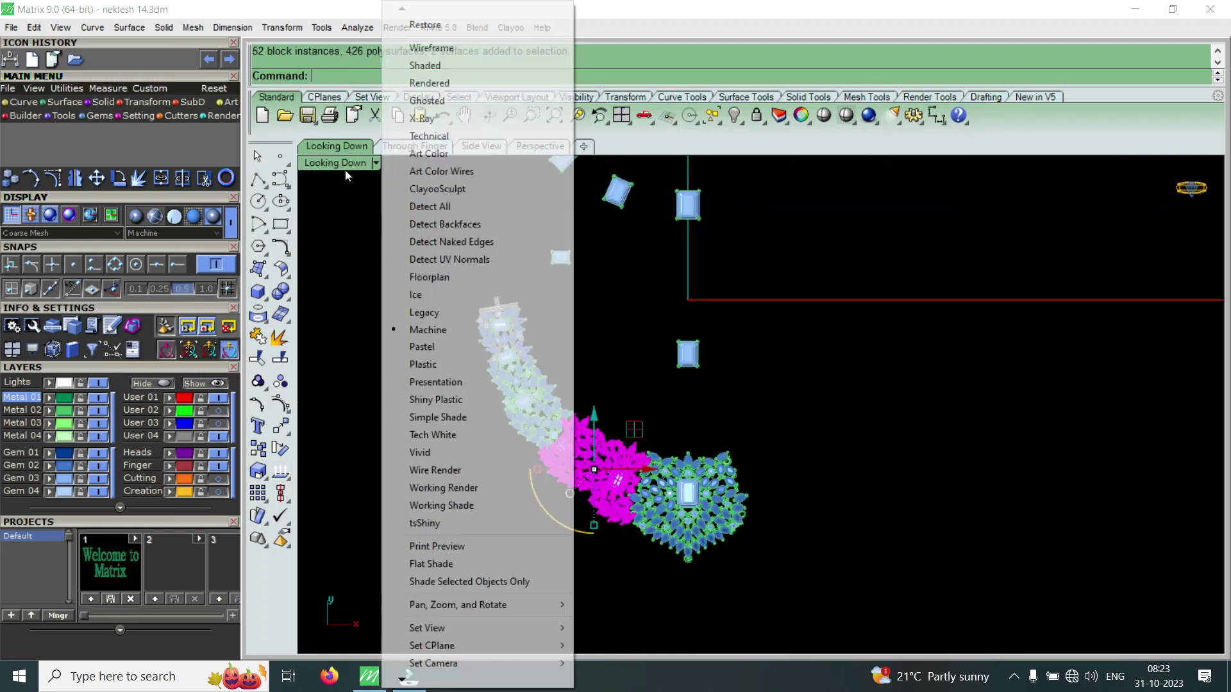
pyautogui.click(468, 65)
pyautogui.scroll(-2, 638, 298)
# - Zoom out and turn on the layer holding the gold neck-band surfaces
pyautogui.scroll(-1, 648, 334)
pyautogui.scroll(-2, 638, 349)
pyautogui.scroll(-1, 615, 257)
pyautogui.scroll(2, 606, 211)
pyautogui.scroll(2, 603, 219)
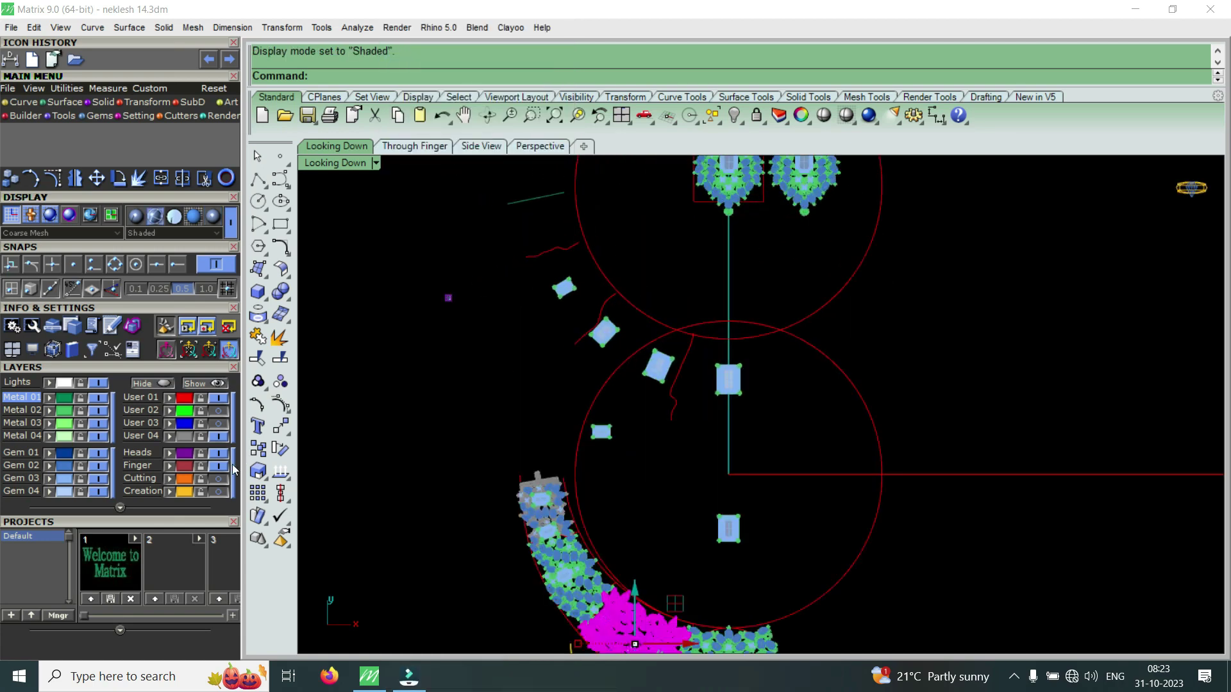
pyautogui.click(217, 496)
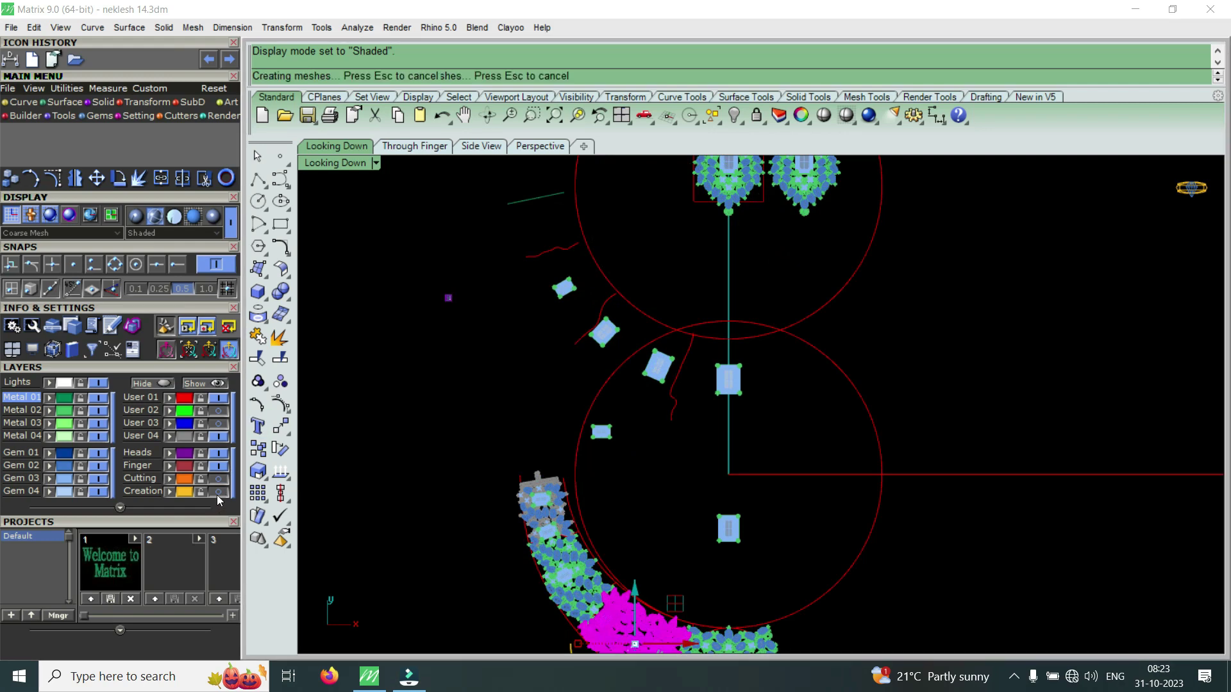
# - Select the red dividing curve on the upper gold band via the Selection Menu's Curve entry
pyautogui.scroll(2, 642, 269)
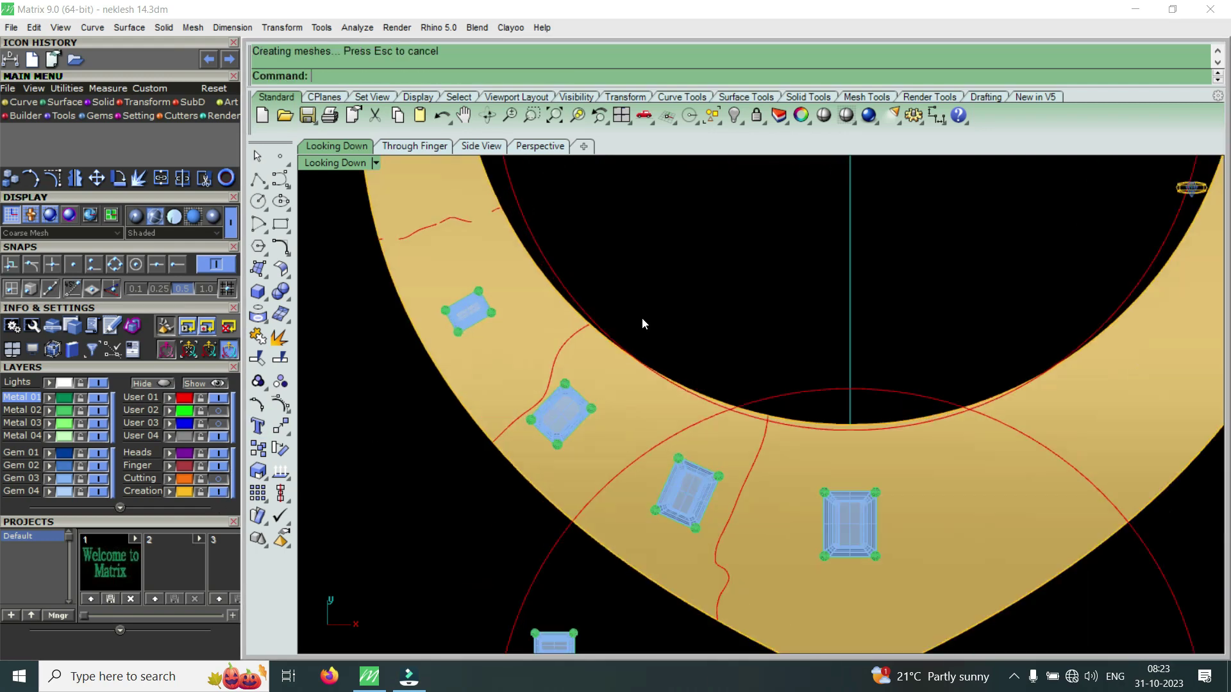
pyautogui.scroll(-2, 647, 440)
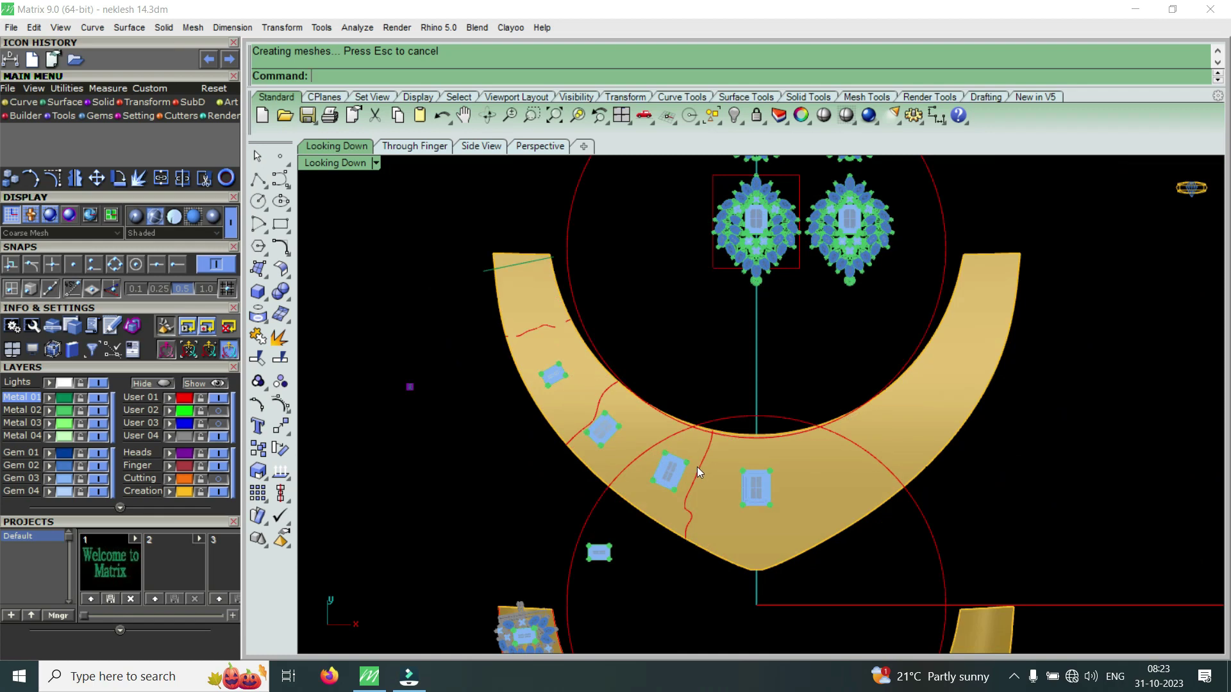
pyautogui.scroll(1, 557, 354)
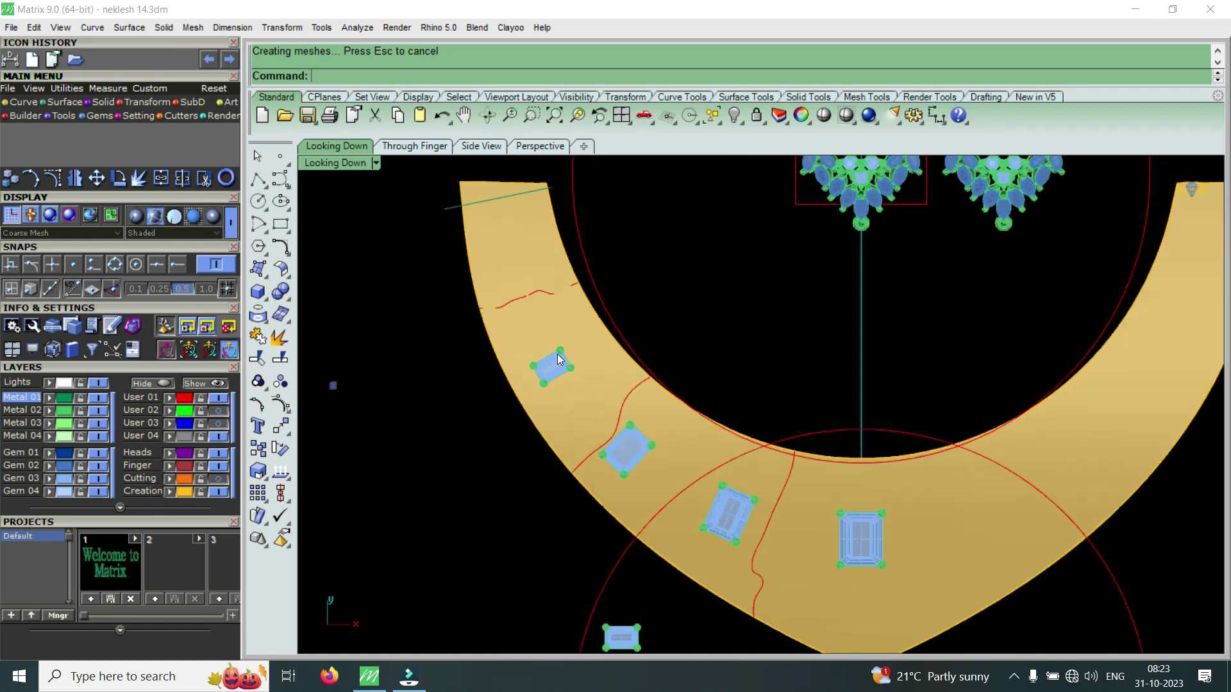
pyautogui.scroll(1, 563, 290)
pyautogui.click(538, 298)
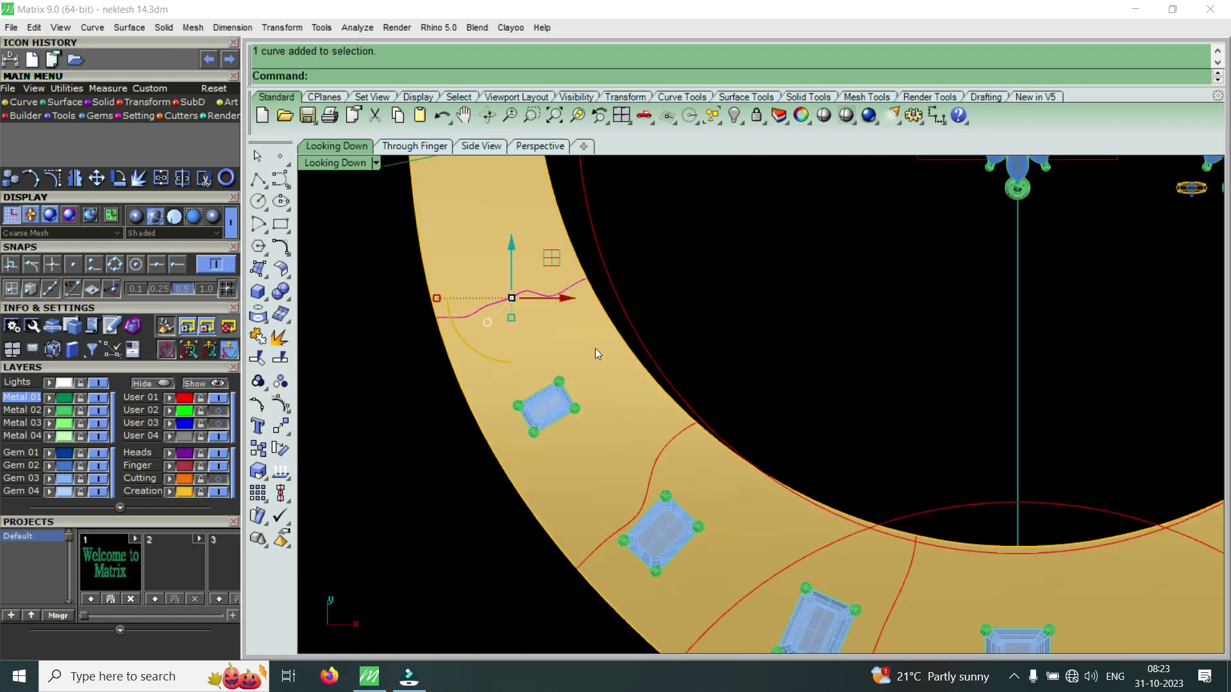
pyautogui.scroll(-2, 644, 384)
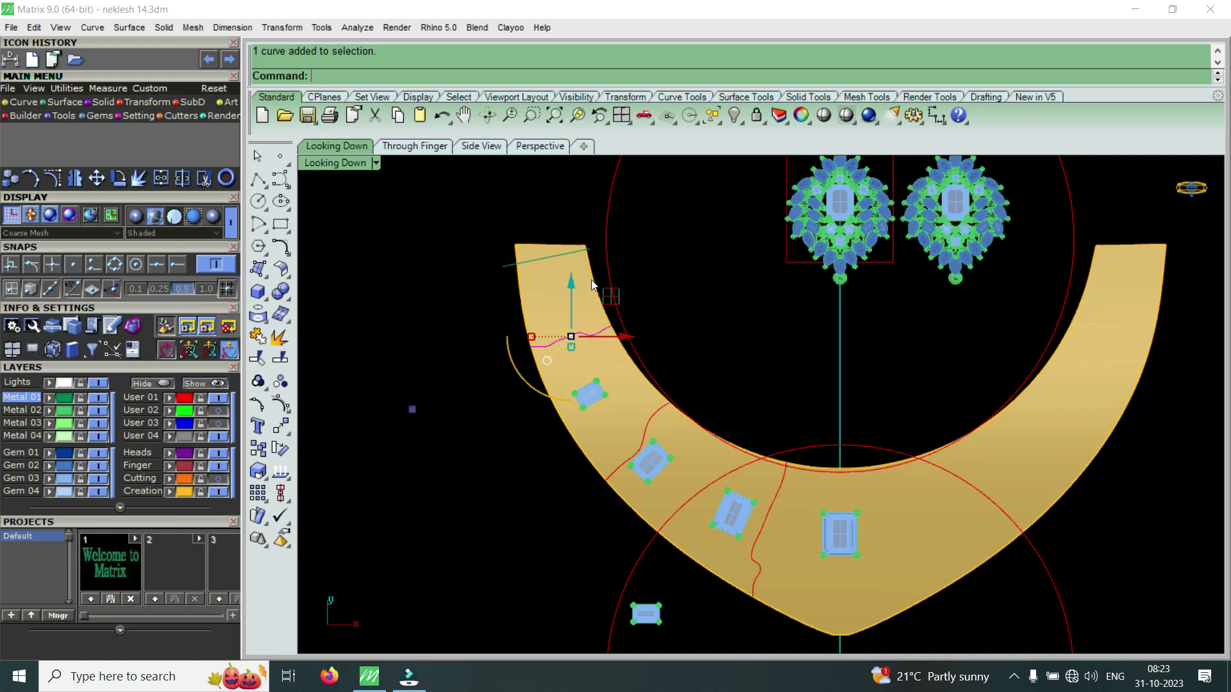
pyautogui.click(778, 507)
pyautogui.click(818, 541)
# - Zoom and pan to frame both gold bands and the pendants from above
pyautogui.scroll(-5, 783, 433)
pyautogui.scroll(2, 775, 603)
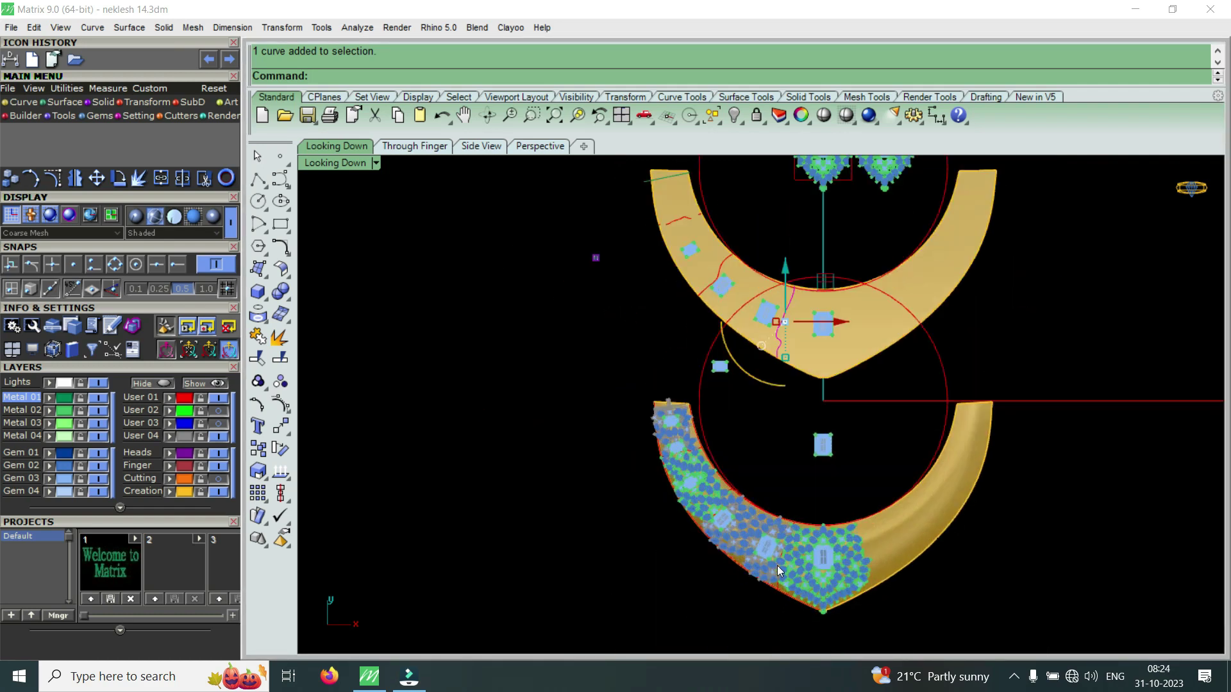
pyautogui.scroll(2, 778, 568)
pyautogui.scroll(3, 779, 522)
pyautogui.scroll(1, 739, 578)
pyautogui.scroll(-2, 739, 578)
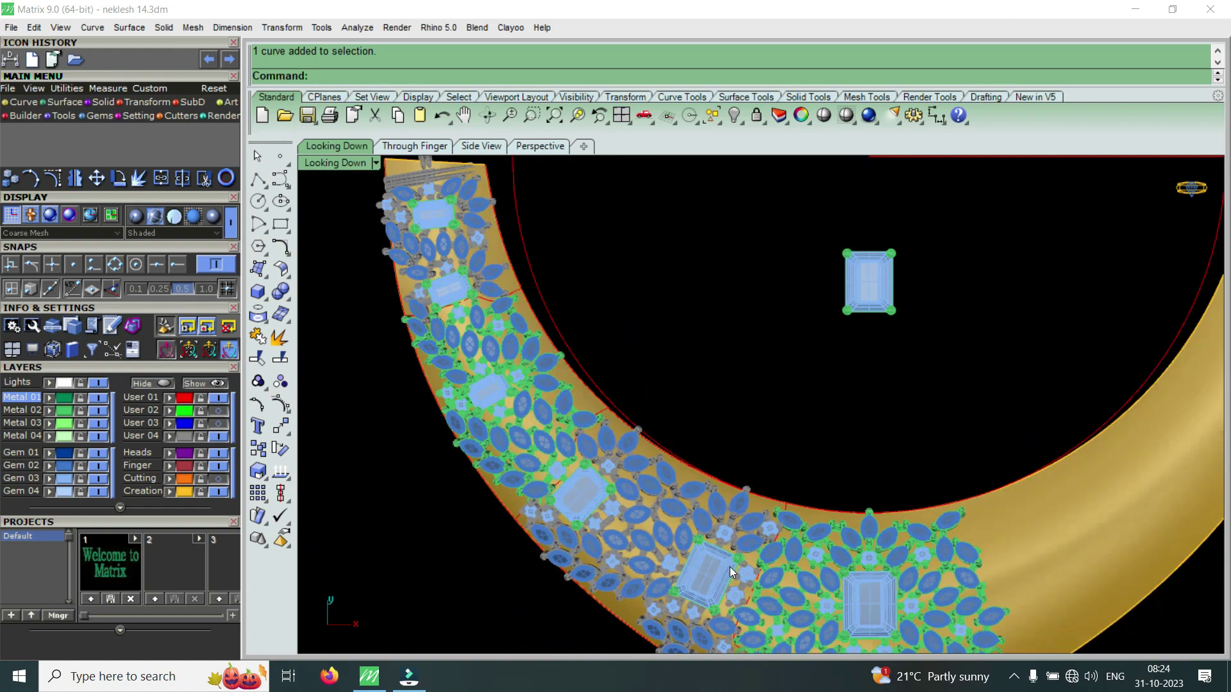
pyautogui.scroll(-2, 730, 568)
pyautogui.scroll(-1, 730, 566)
pyautogui.scroll(2, 660, 389)
pyautogui.scroll(2, 651, 488)
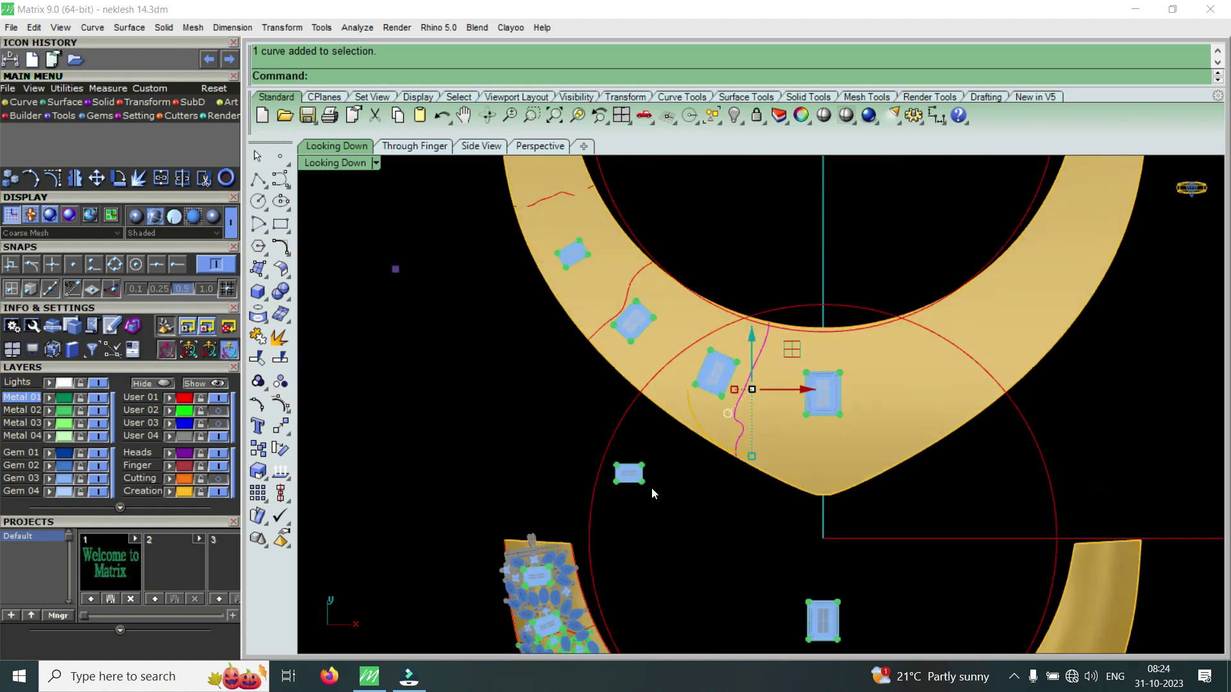
pyautogui.scroll(-2, 642, 397)
pyautogui.scroll(2, 626, 309)
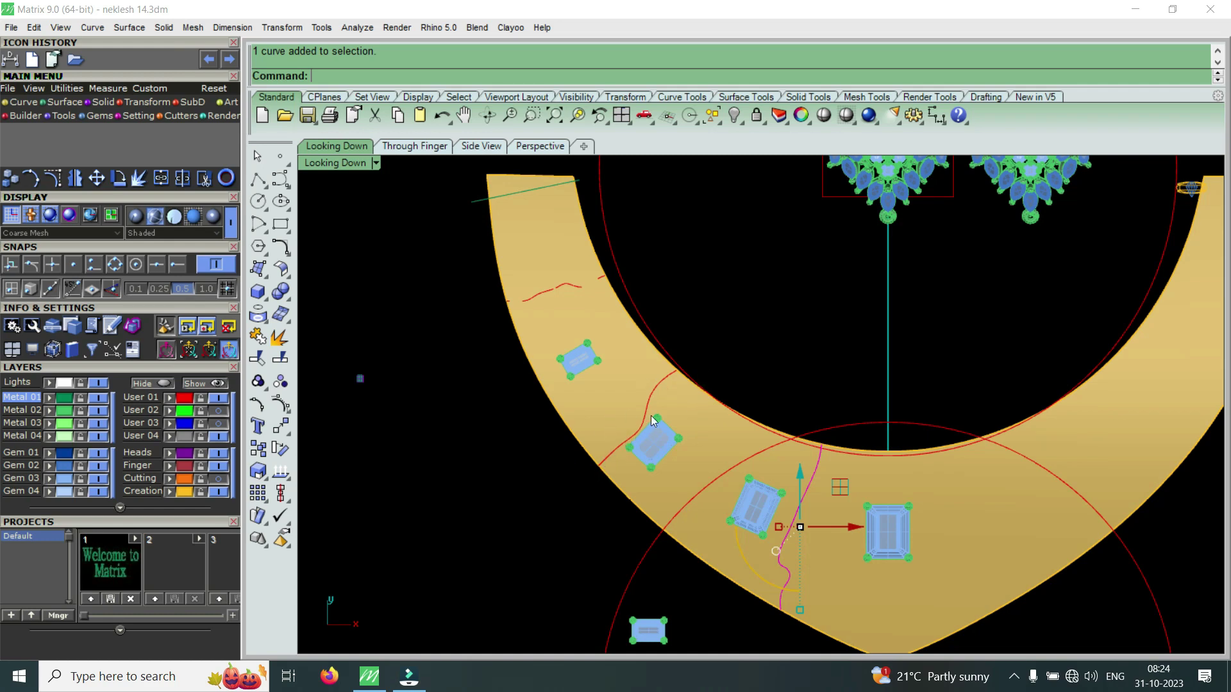
pyautogui.scroll(-3, 704, 354)
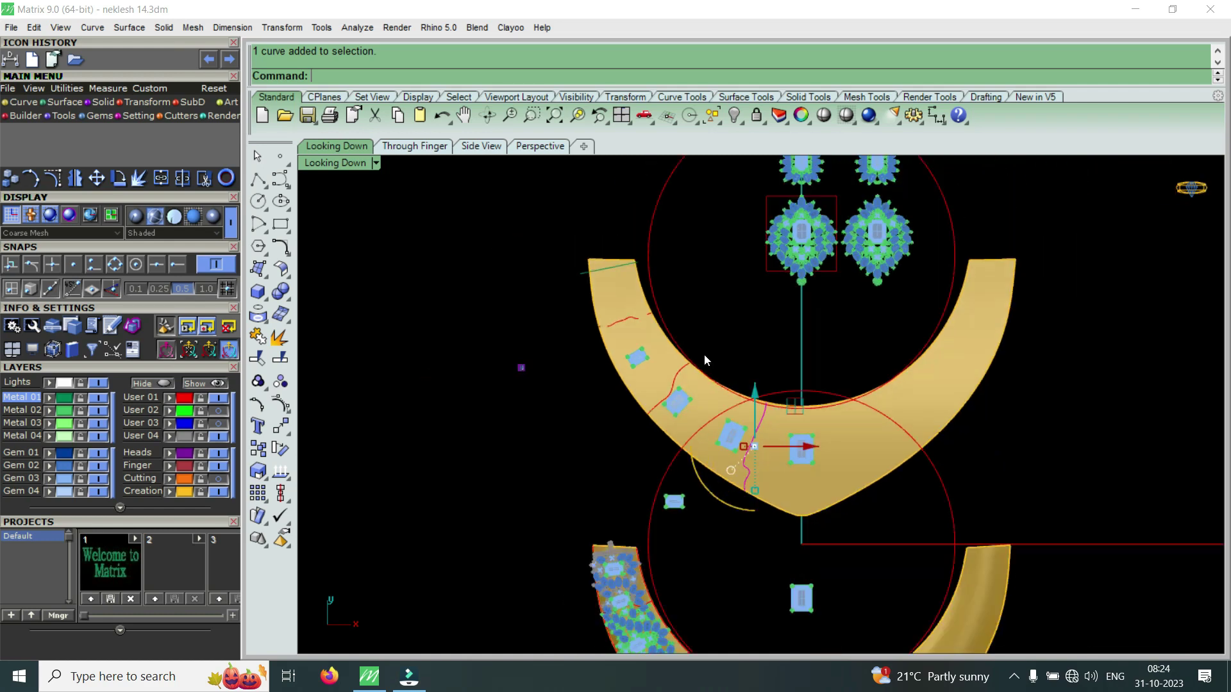
pyautogui.scroll(-2, 704, 355)
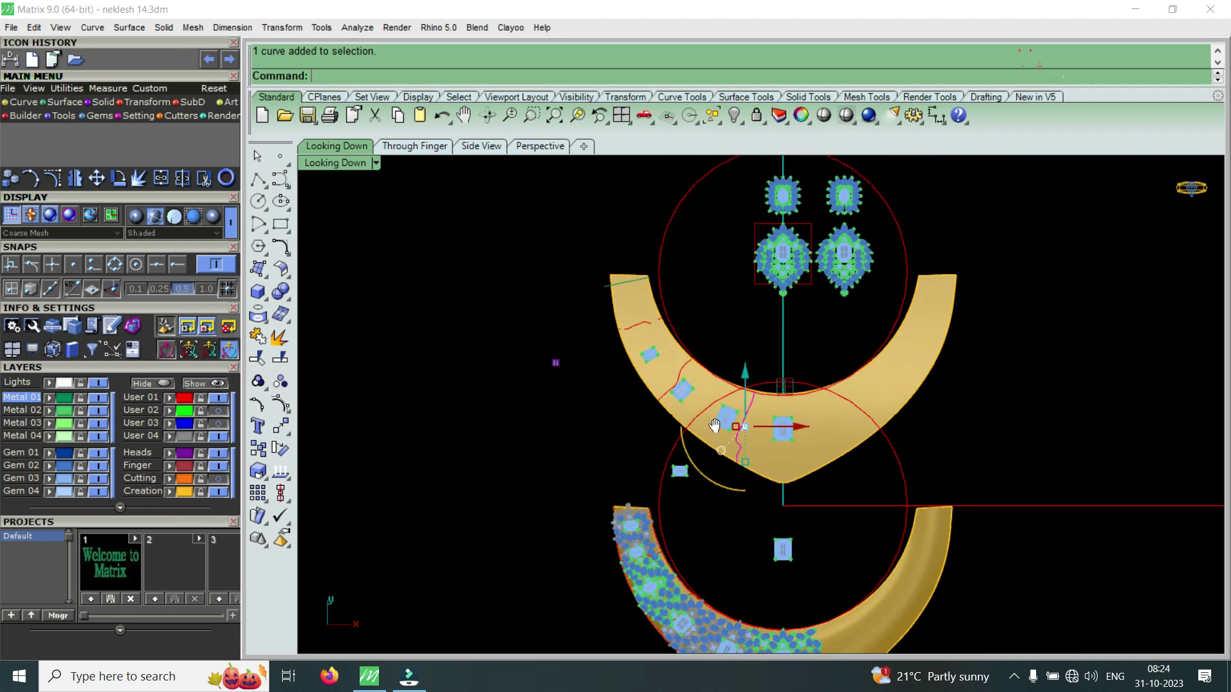
pyautogui.moveTo(707, 492); pyautogui.dragTo(715, 427, button='right')
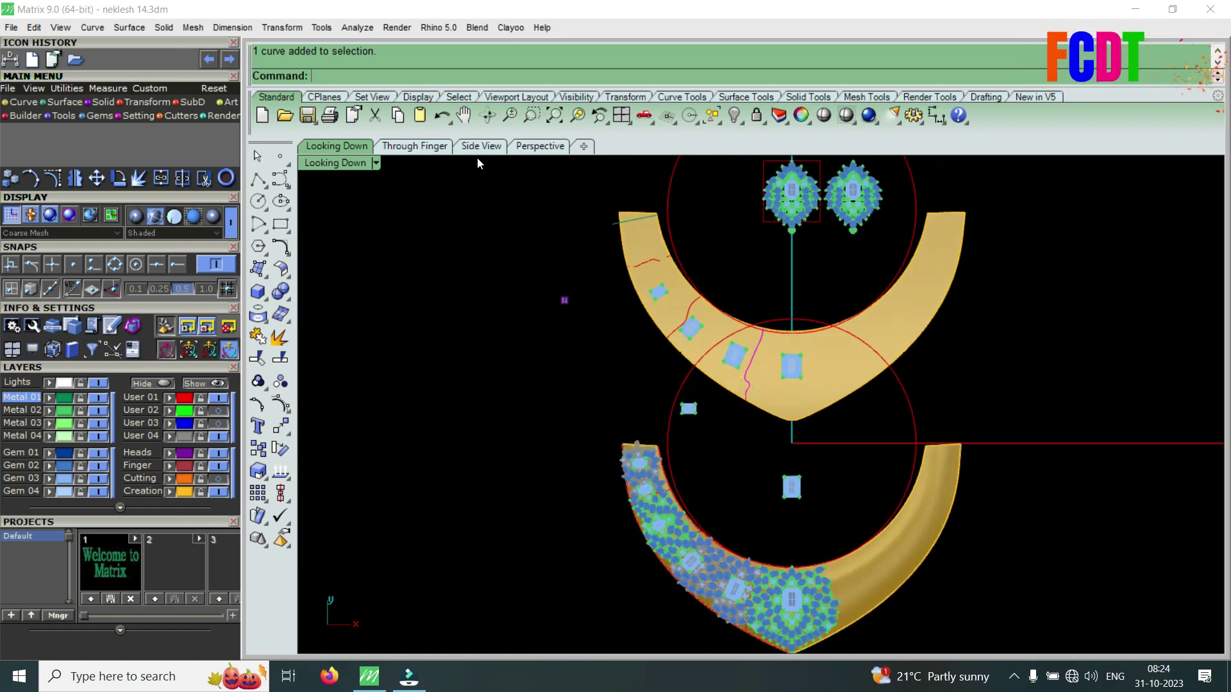
# - Maximize the Perspective viewport and set it to Shaded display
pyautogui.doubleClick(335, 163)
pyautogui.doubleClick(793, 163)
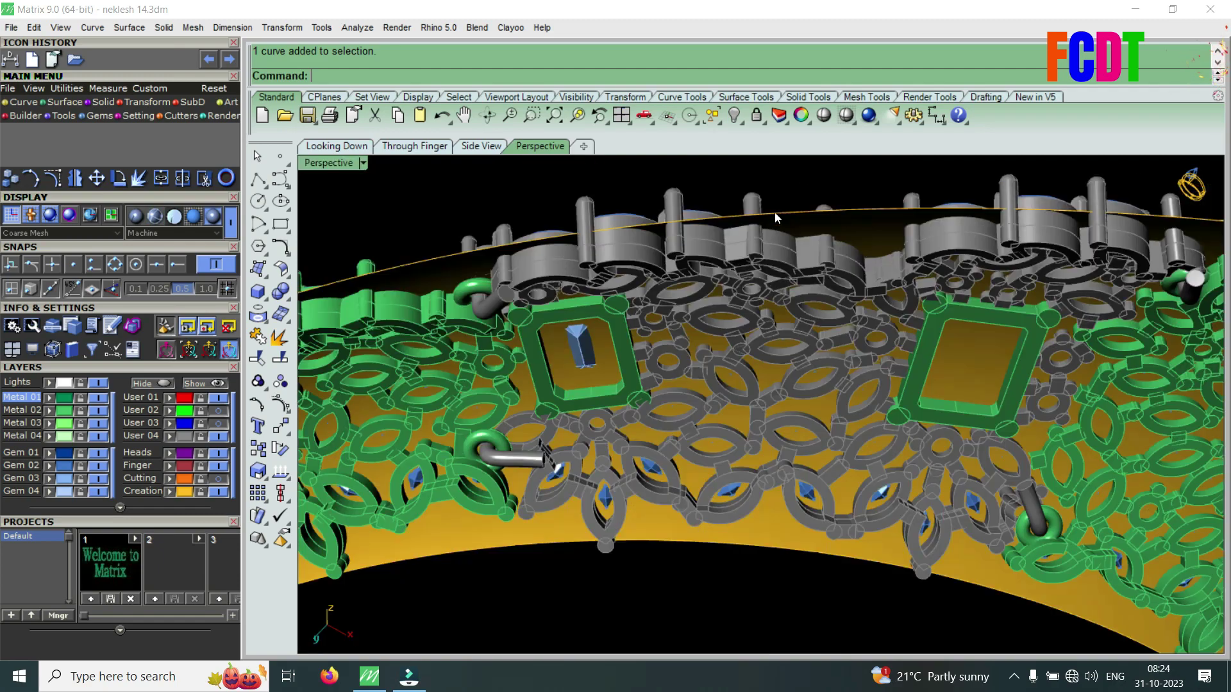
pyautogui.scroll(3, 747, 533)
pyautogui.scroll(3, 748, 534)
pyautogui.click(341, 166)
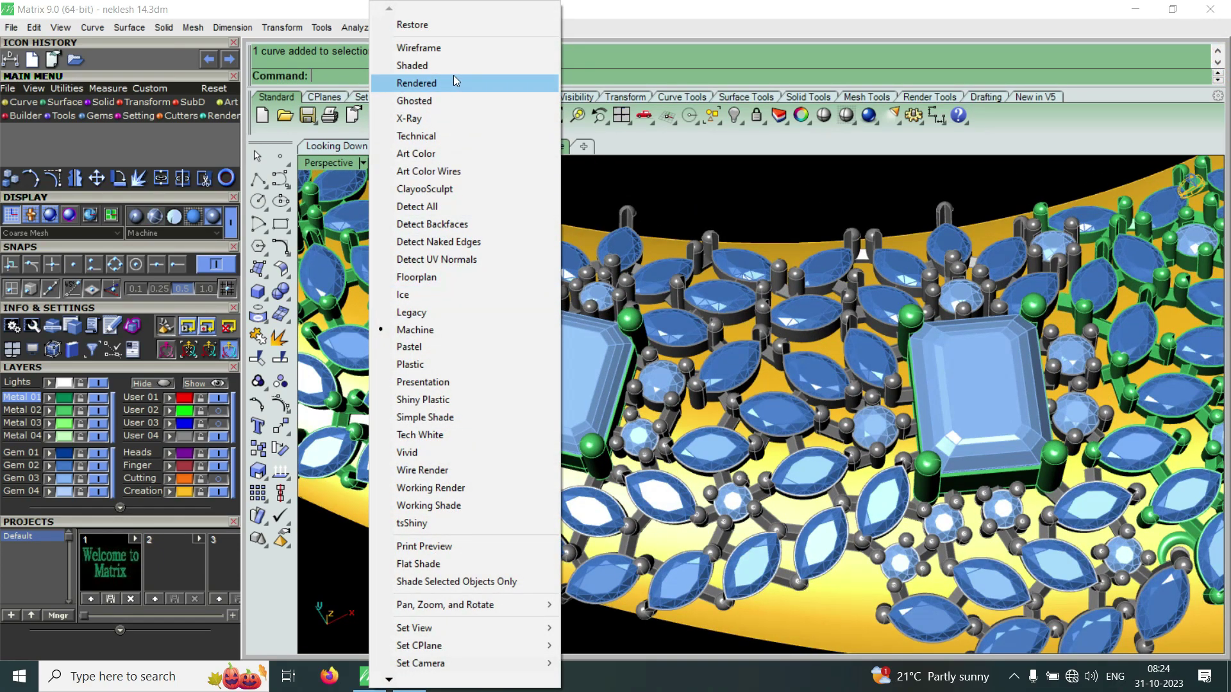
pyautogui.click(454, 68)
# - Rotate and zoom onto an upright emerald and select the links beside it
pyautogui.scroll(-3, 769, 340)
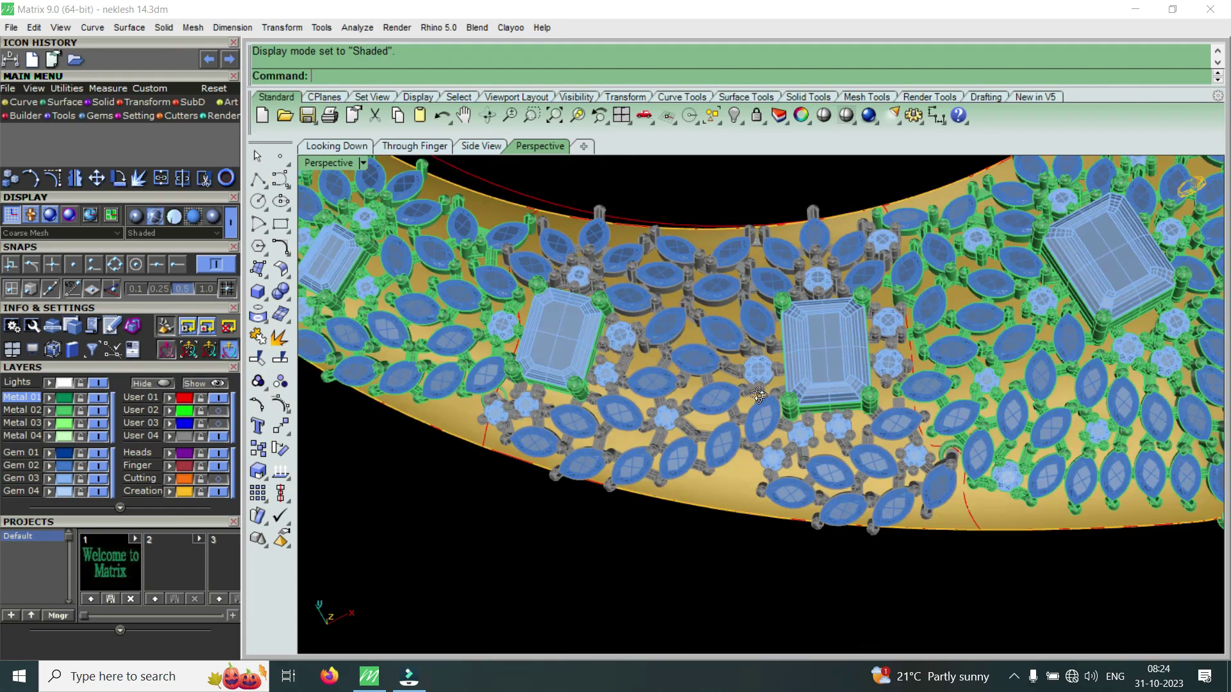
pyautogui.scroll(5, 494, 387)
pyautogui.moveTo(486, 385); pyautogui.dragTo(532, 334, button='right')
pyautogui.scroll(-3, 579, 278)
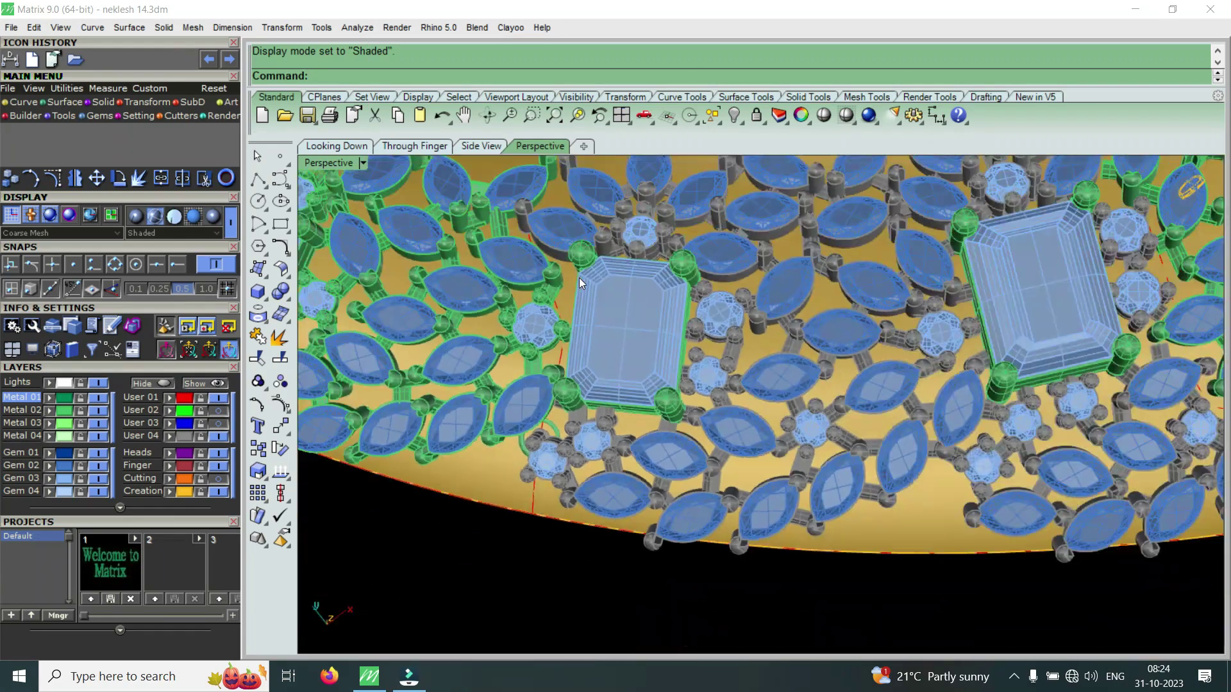
pyautogui.scroll(3, 559, 314)
pyautogui.click(540, 332)
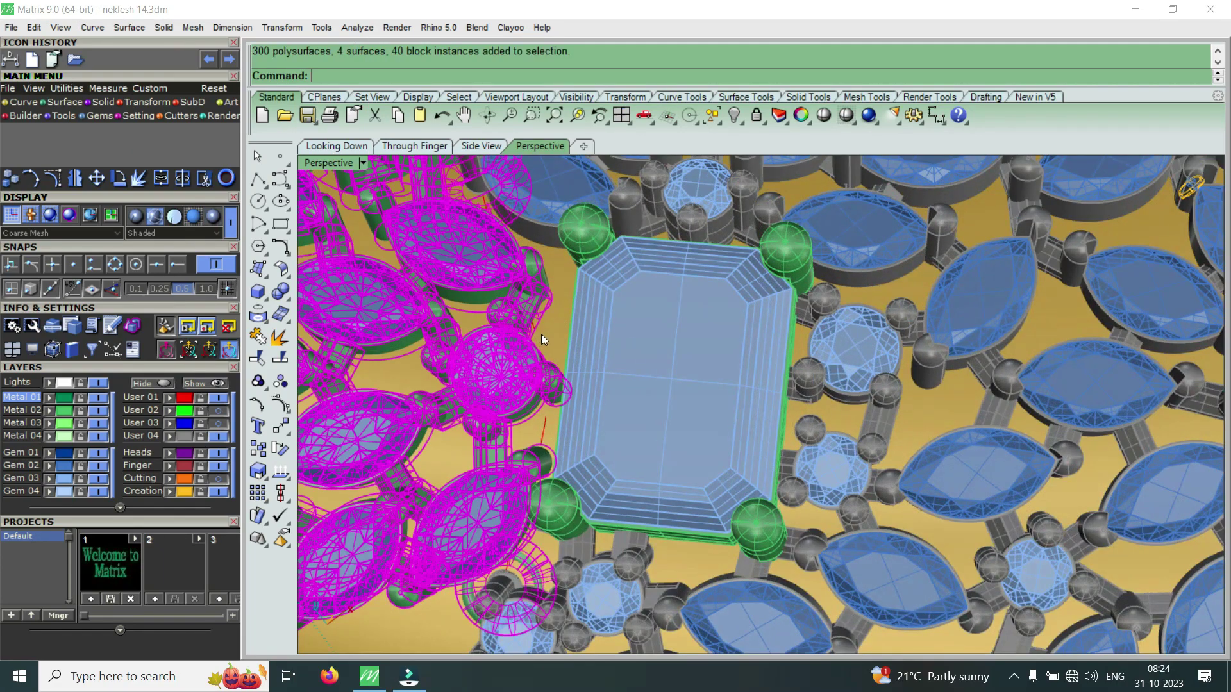
# - Pick the curve from the overlapping objects near the emerald, then zoom in on the gems
pyautogui.click(568, 371)
pyautogui.click(571, 377)
pyautogui.scroll(-3, 685, 395)
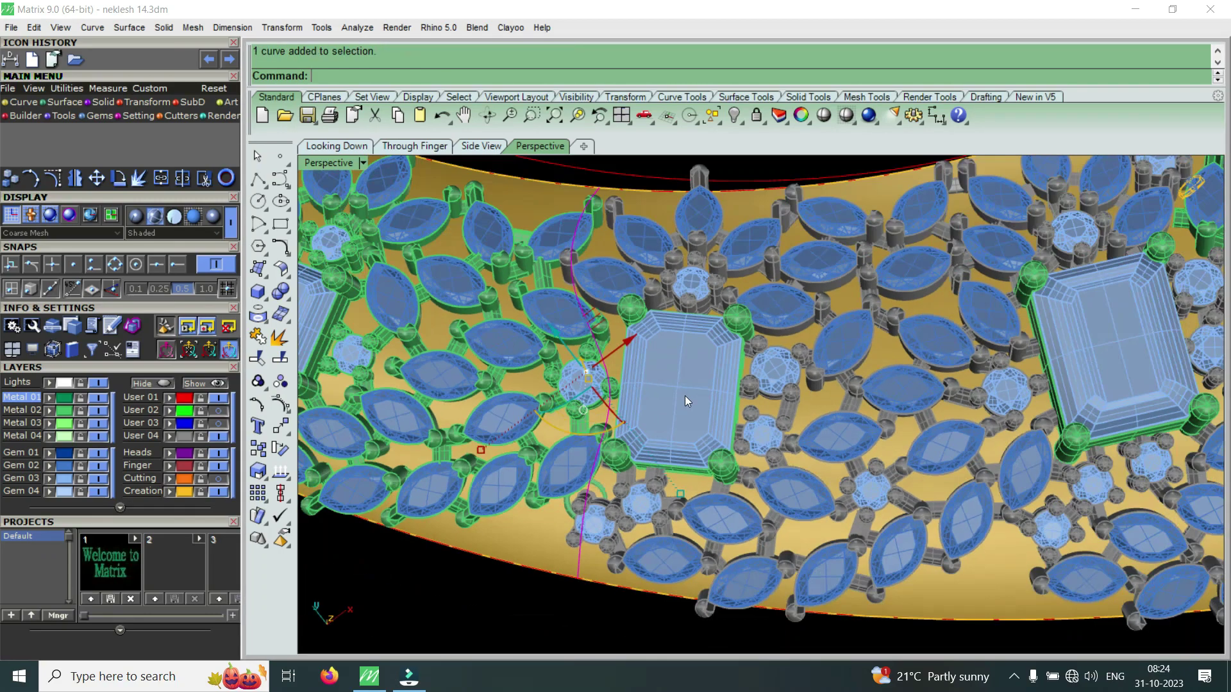
pyautogui.scroll(-2, 686, 396)
pyautogui.scroll(5, 651, 361)
pyautogui.scroll(-2, 651, 360)
pyautogui.scroll(-2, 649, 386)
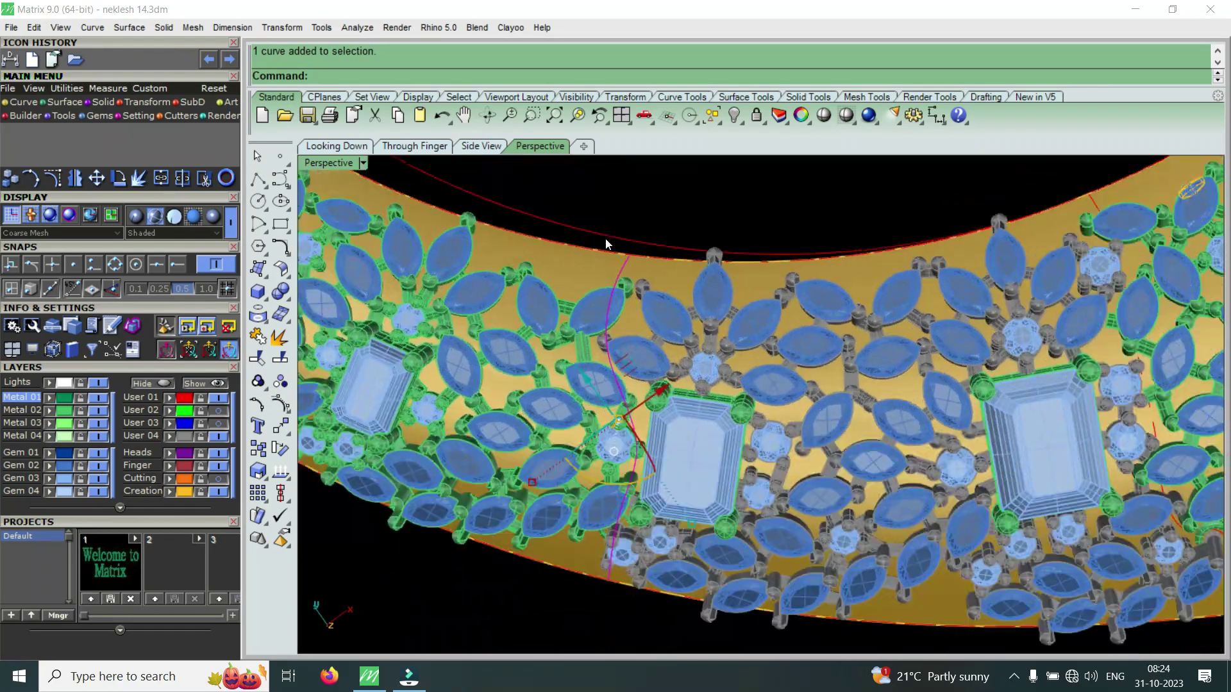
pyautogui.scroll(5, 646, 270)
pyautogui.scroll(2, 600, 391)
pyautogui.scroll(2, 641, 450)
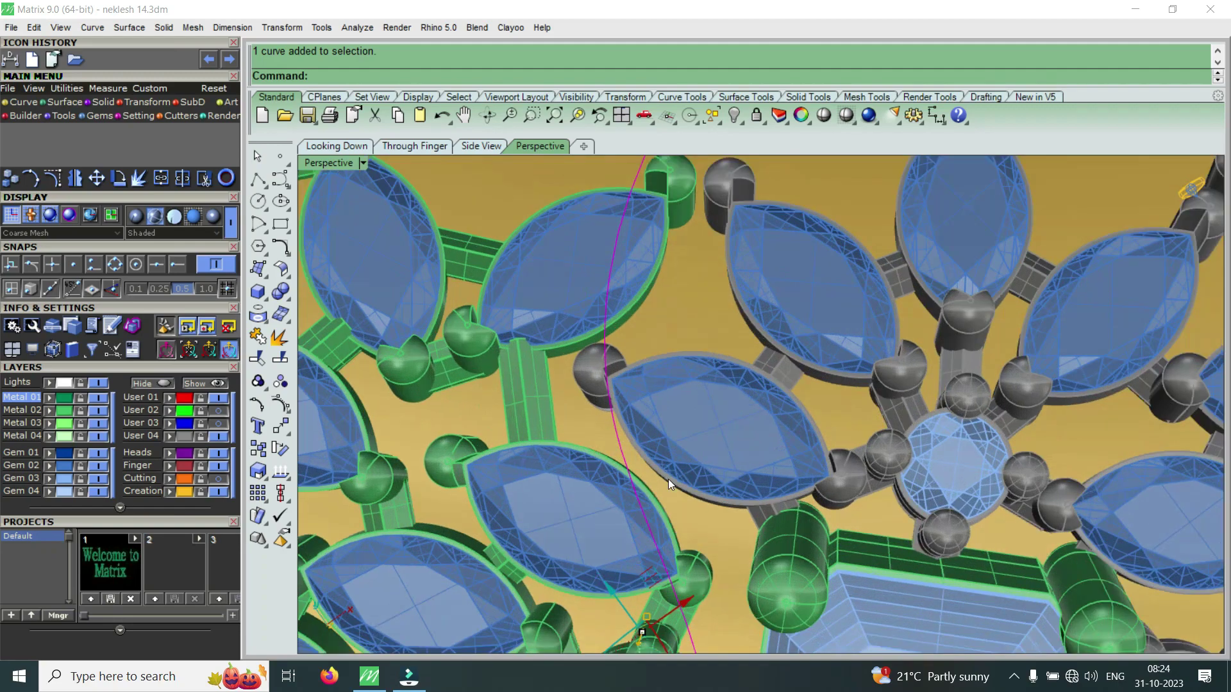
pyautogui.scroll(2, 608, 423)
pyautogui.scroll(2, 571, 367)
pyautogui.scroll(-2, 650, 228)
pyautogui.scroll(-2, 652, 226)
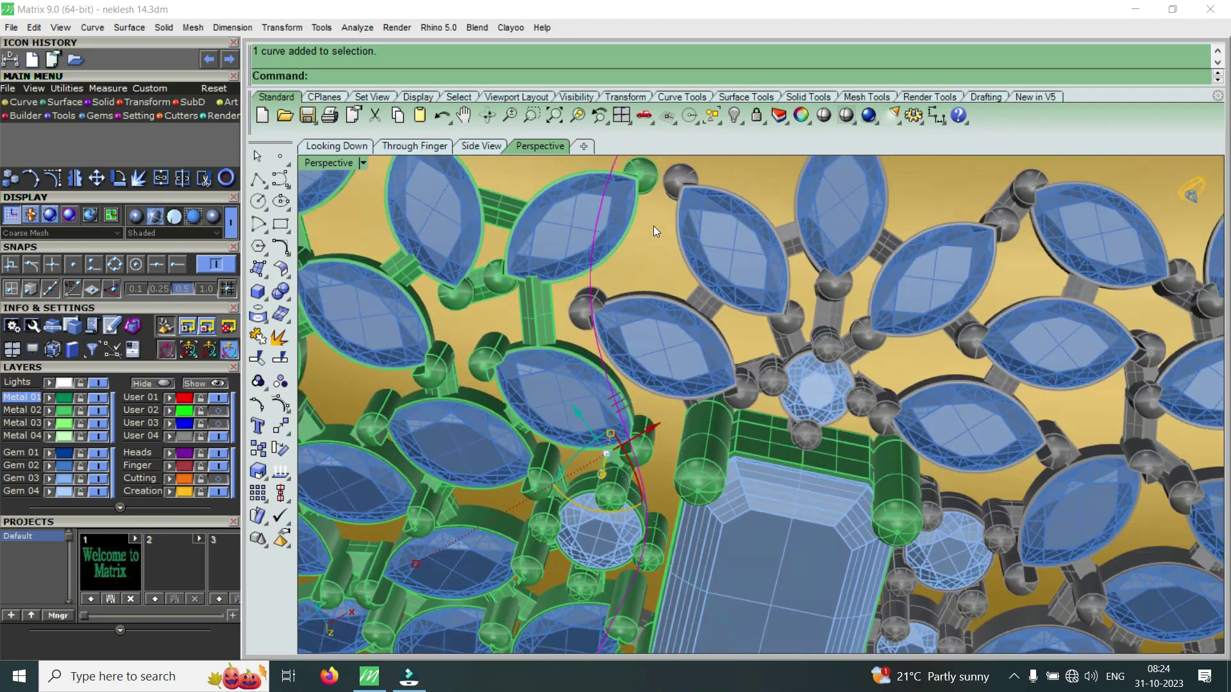
pyautogui.scroll(-2, 659, 403)
pyautogui.scroll(-2, 641, 397)
pyautogui.scroll(2, 650, 360)
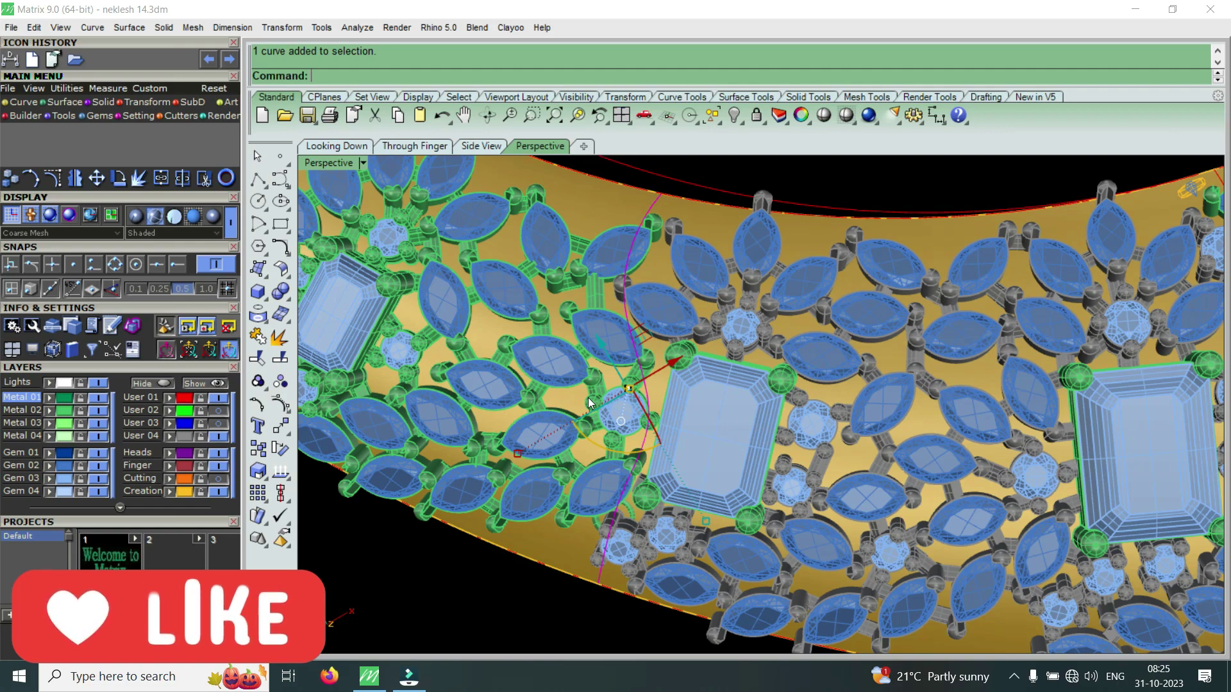
# - Orbit closer to the marquise clusters and pick the curve crossing the gold band
pyautogui.scroll(2, 626, 503)
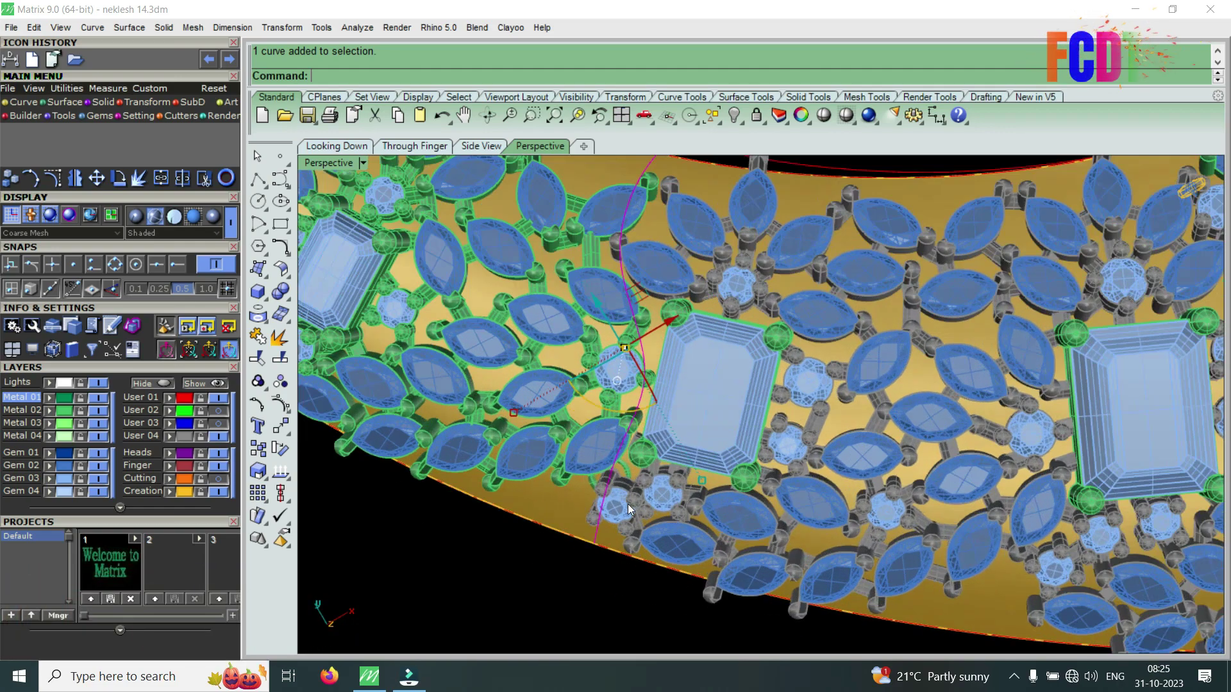
pyautogui.moveTo(632, 485); pyautogui.dragTo(644, 482, button='right')
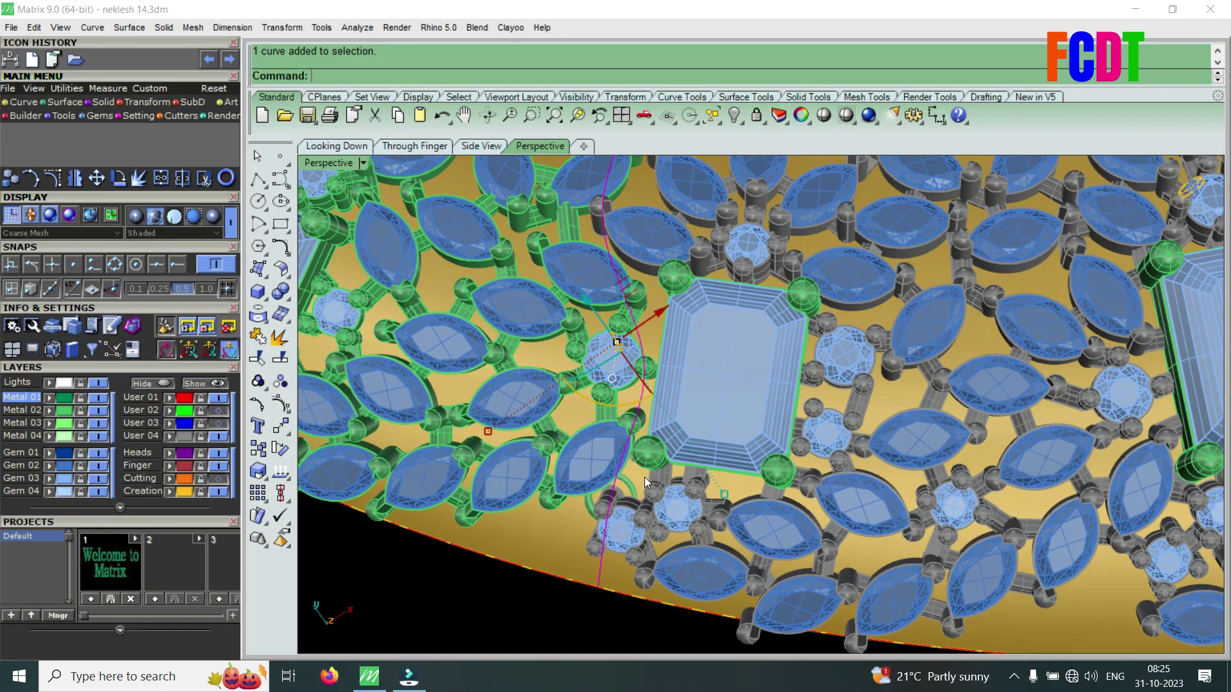
pyautogui.scroll(-3, 593, 529)
pyautogui.scroll(-1, 866, 458)
pyautogui.scroll(3, 896, 444)
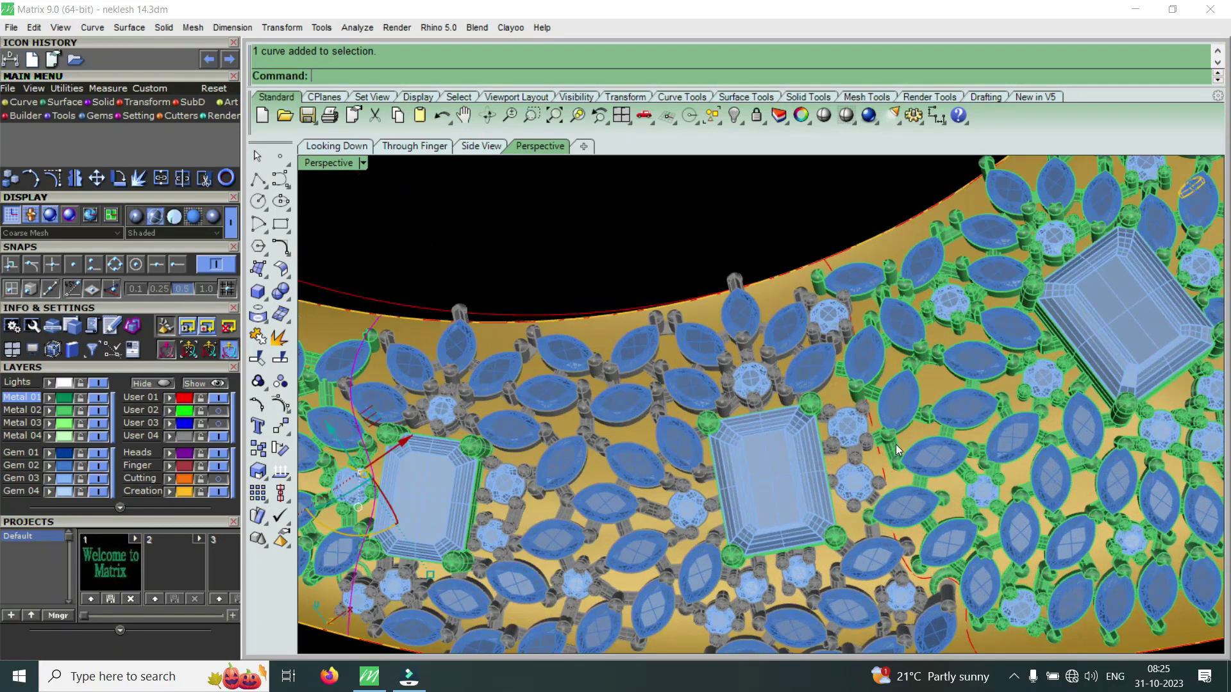
pyautogui.moveTo(895, 444); pyautogui.dragTo(839, 461, button='right')
pyautogui.scroll(2, 906, 352)
pyautogui.scroll(2, 891, 307)
pyautogui.scroll(2, 876, 266)
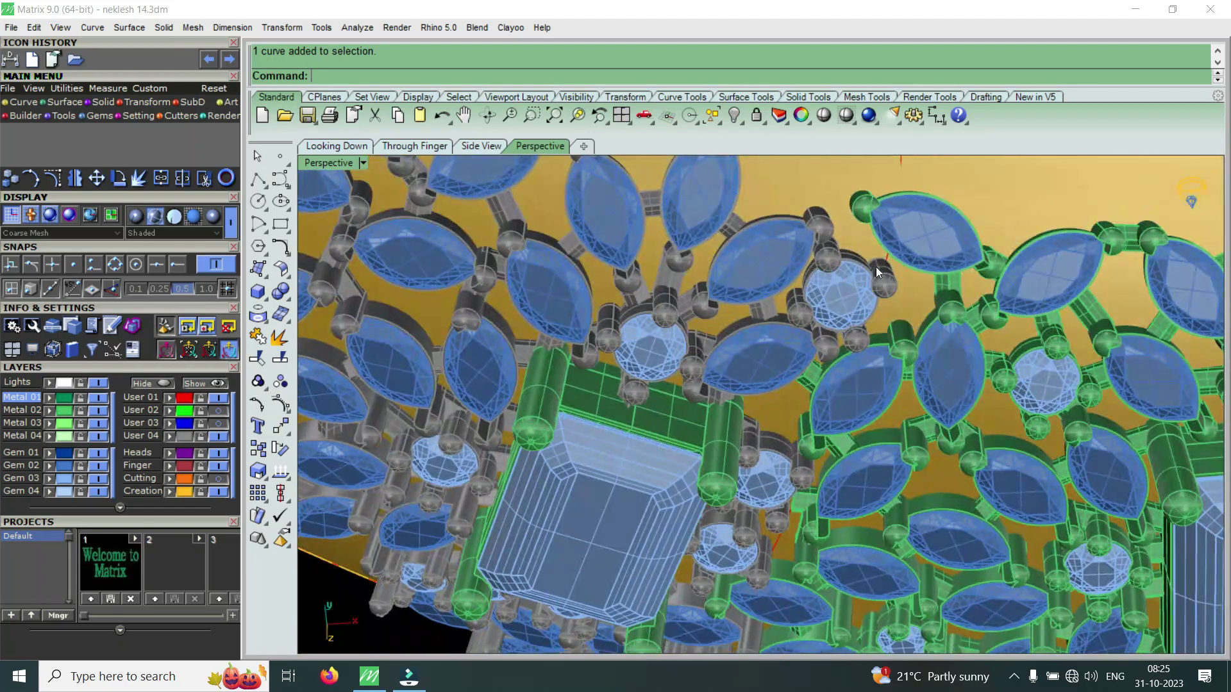
pyautogui.scroll(-3, 878, 257)
pyautogui.scroll(2, 885, 223)
pyautogui.click(887, 224)
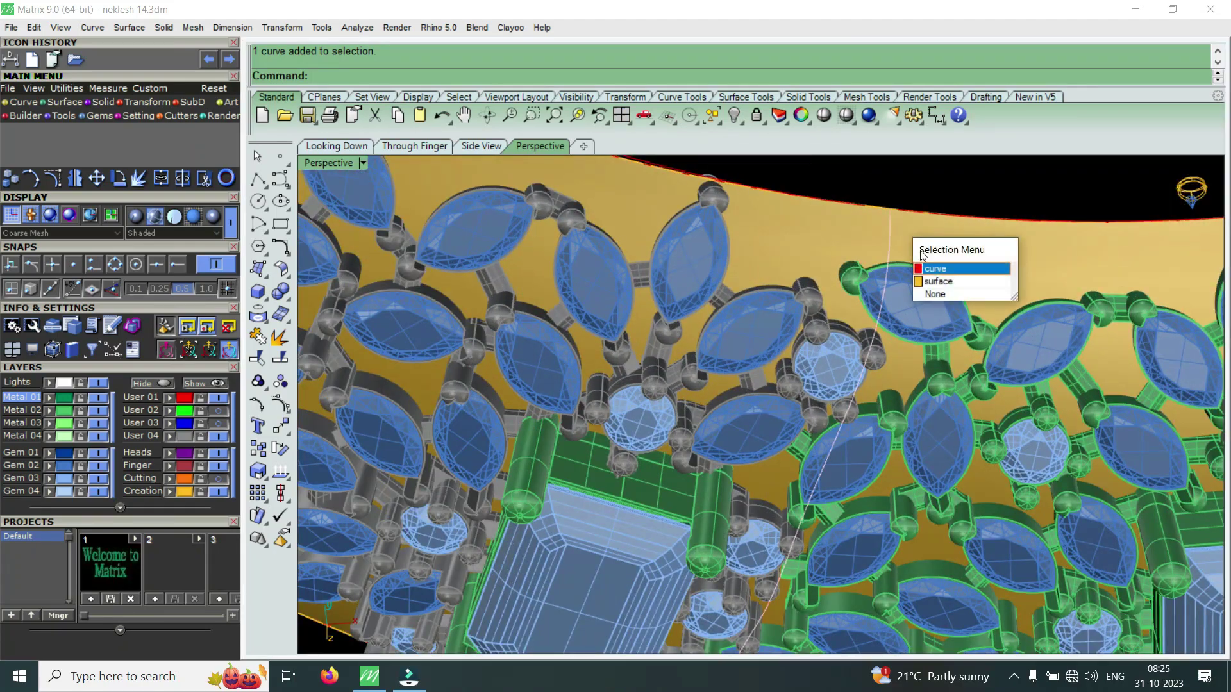
# - Choose the curve rather than the surface, then zoom along it to check the stones
pyautogui.click(934, 269)
pyautogui.scroll(-2, 885, 395)
pyautogui.scroll(-2, 830, 493)
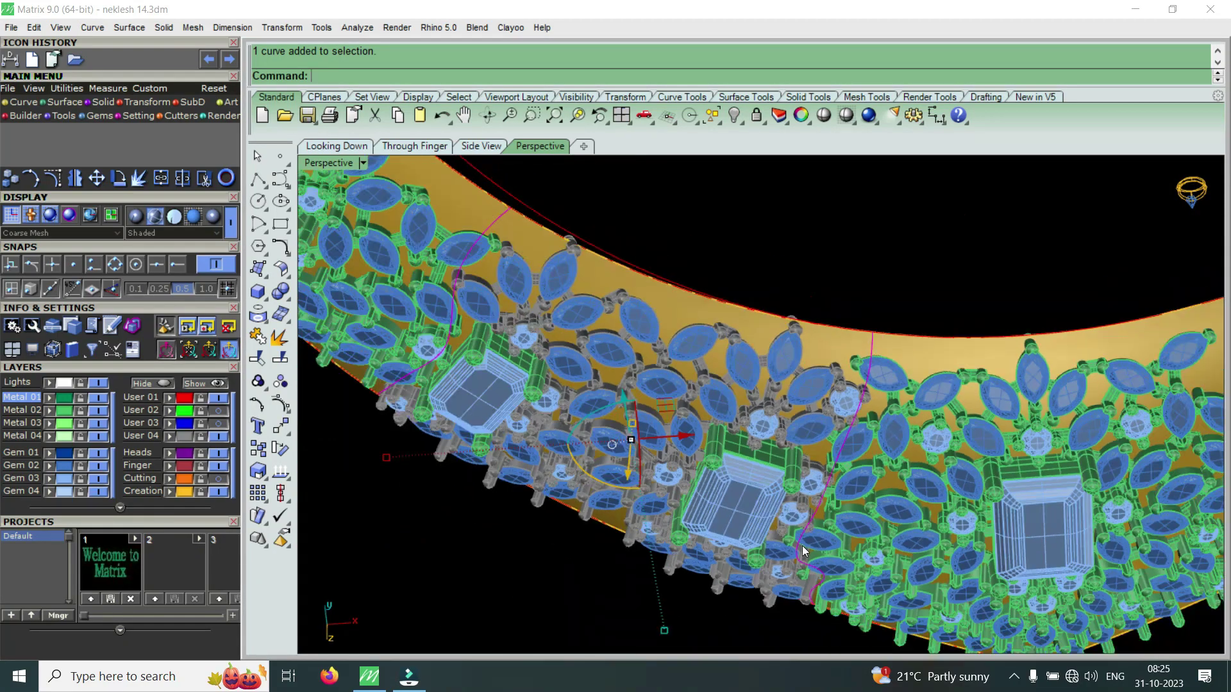
pyautogui.scroll(-2, 802, 545)
pyautogui.scroll(-2, 790, 560)
pyautogui.scroll(-1, 791, 558)
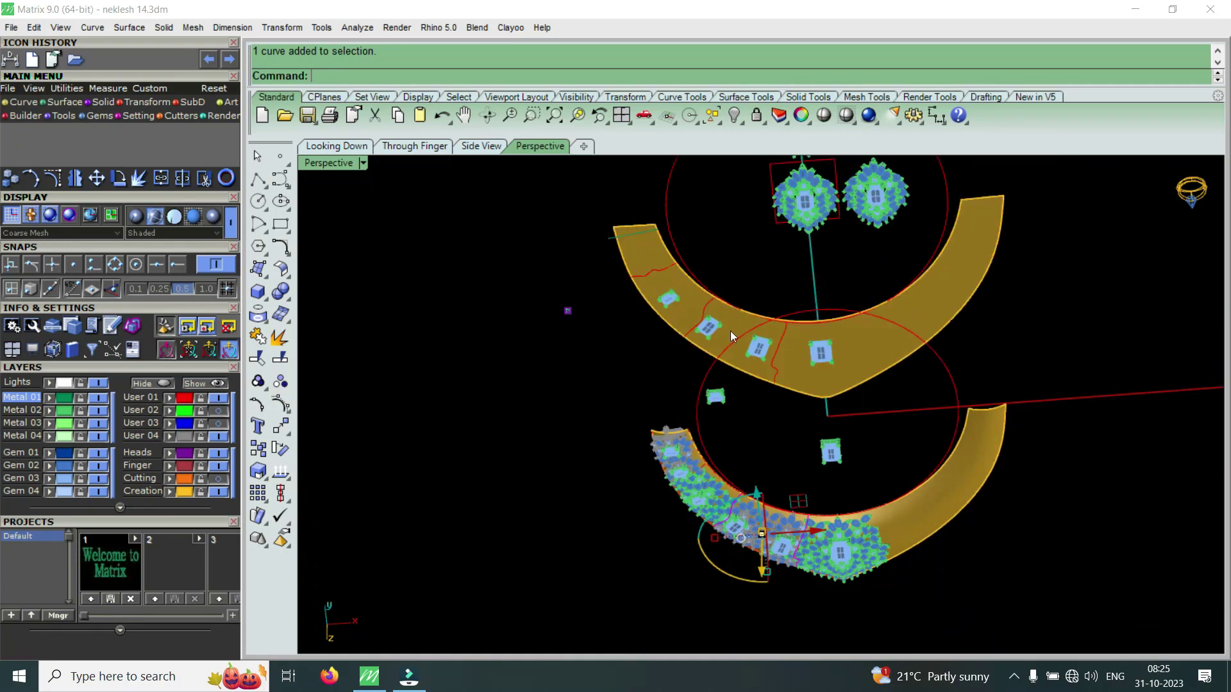
pyautogui.scroll(2, 802, 555)
pyautogui.scroll(2, 811, 555)
pyautogui.scroll(2, 801, 532)
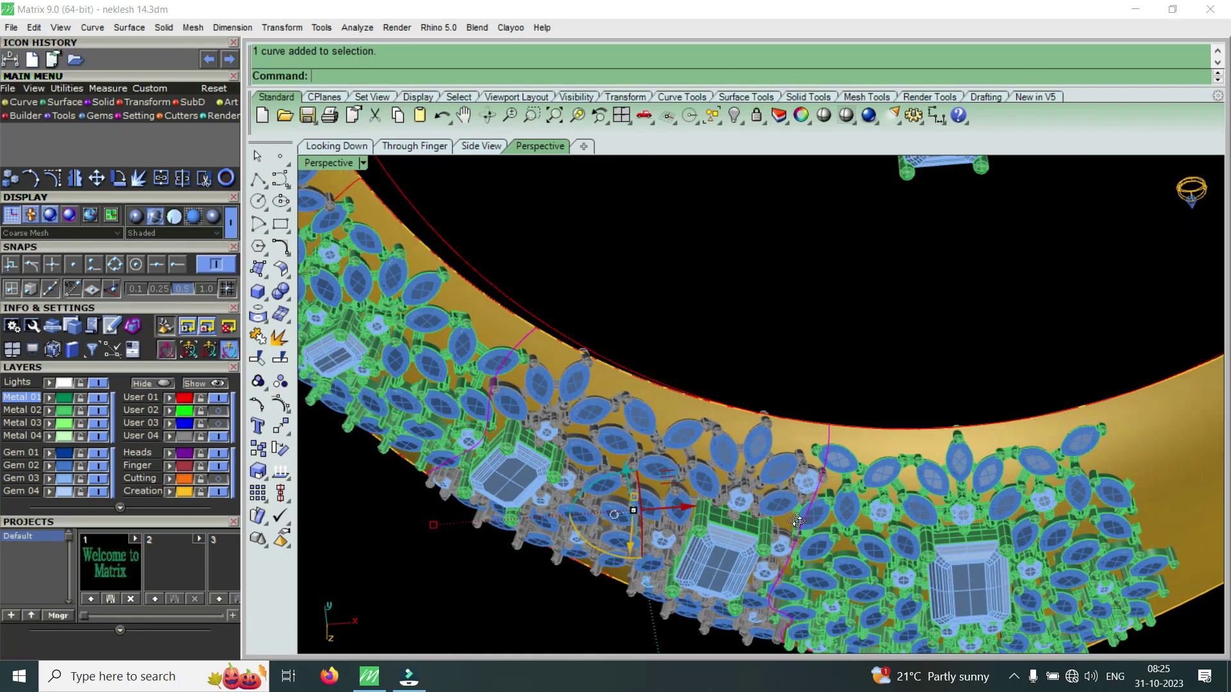
pyautogui.scroll(-1, 801, 532)
pyautogui.scroll(-2, 806, 596)
pyautogui.scroll(5, 814, 599)
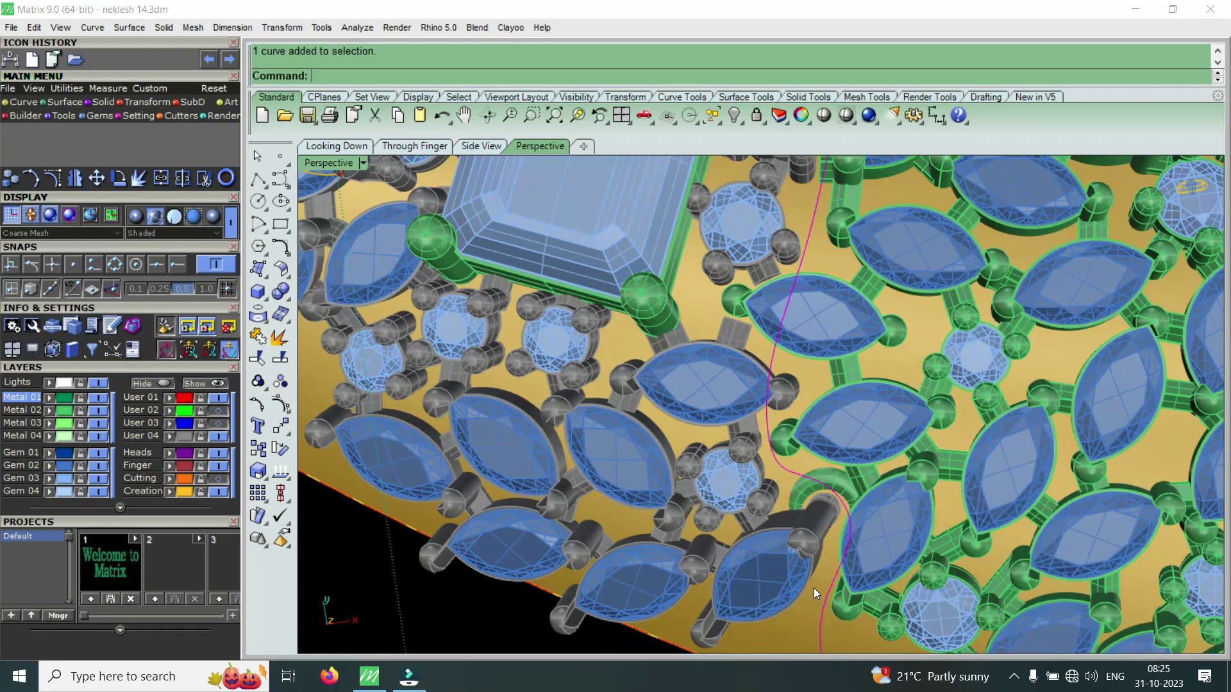
# - Orbit and zoom to inspect the stones, prongs, emerald-cut stone and band edge
pyautogui.scroll(-2, 647, 442)
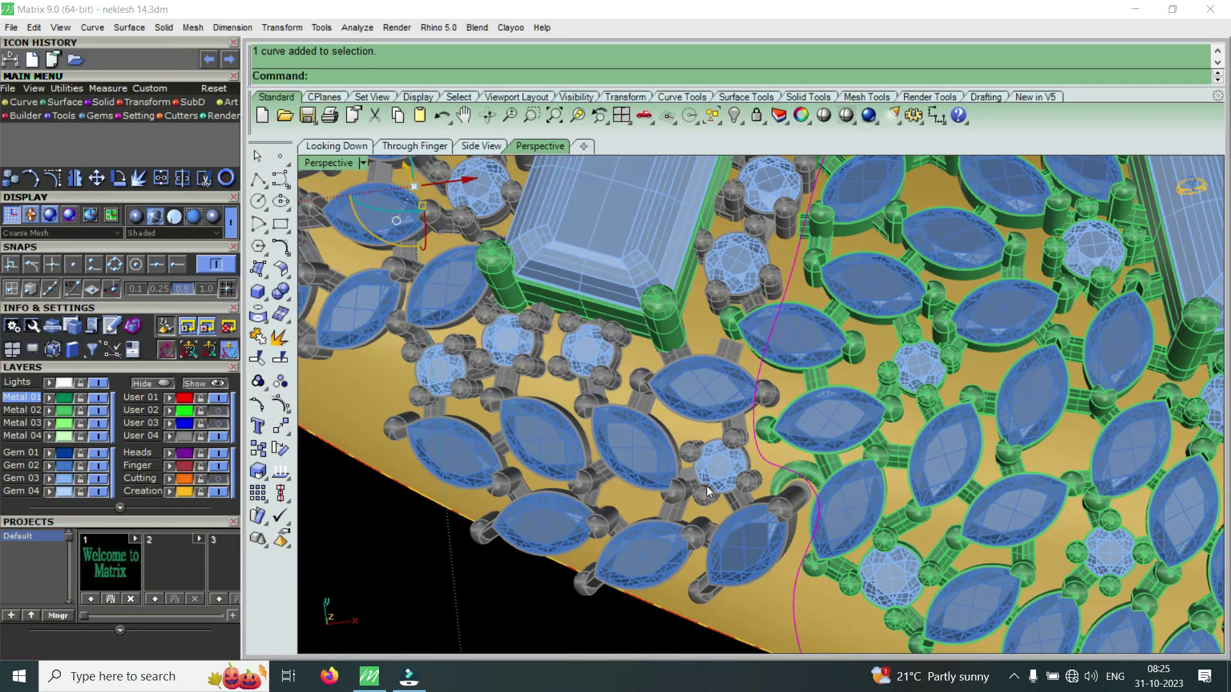
pyautogui.scroll(2, 753, 309)
pyautogui.scroll(2, 753, 312)
pyautogui.scroll(2, 758, 361)
pyautogui.scroll(2, 758, 361)
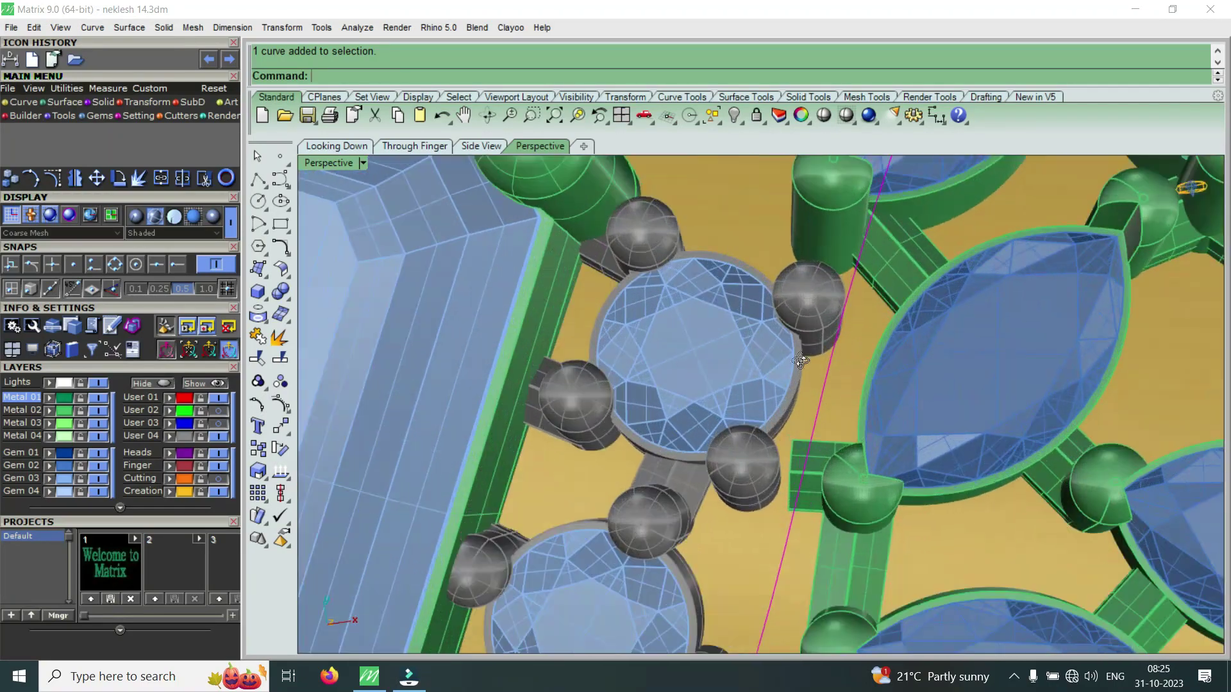
pyautogui.scroll(-3, 829, 240)
pyautogui.scroll(3, 829, 244)
pyautogui.scroll(-3, 825, 257)
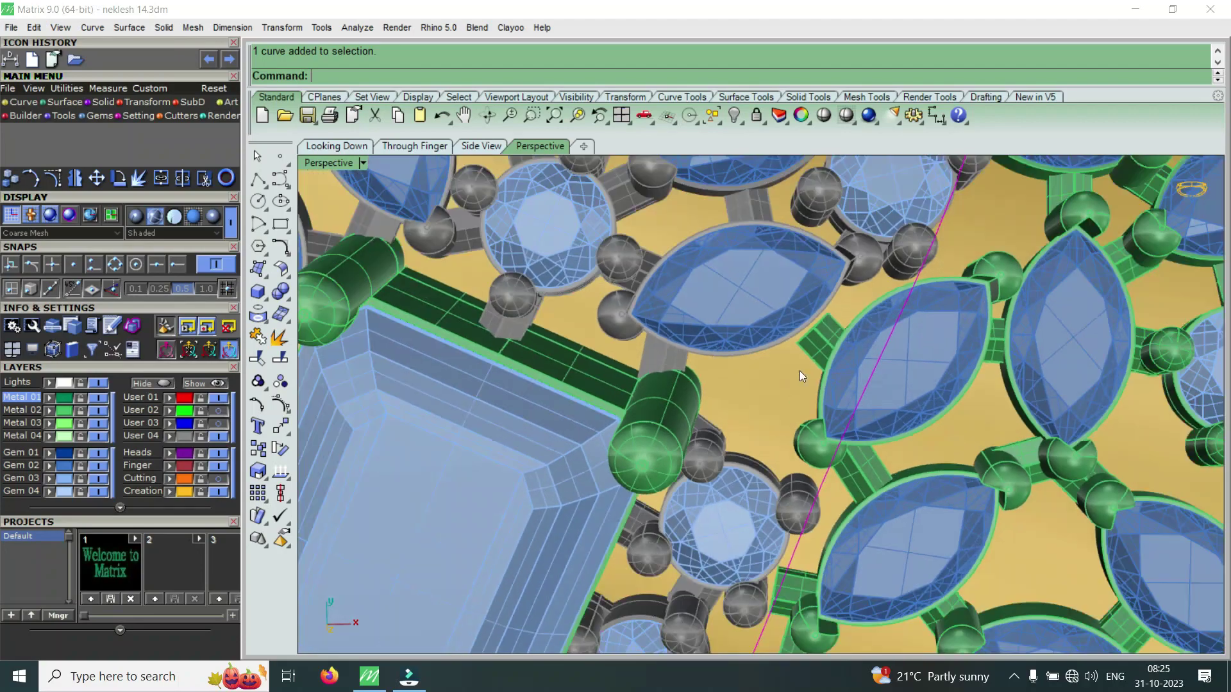
pyautogui.scroll(3, 900, 228)
pyautogui.moveTo(927, 347)
pyautogui.mouseDown(button='right')
pyautogui.moveTo(608, 305)
pyautogui.moveTo(793, 484)
pyautogui.moveTo(625, 428)
pyautogui.moveTo(706, 321)
pyautogui.mouseUp(button='right')
pyautogui.scroll(2, 715, 406)
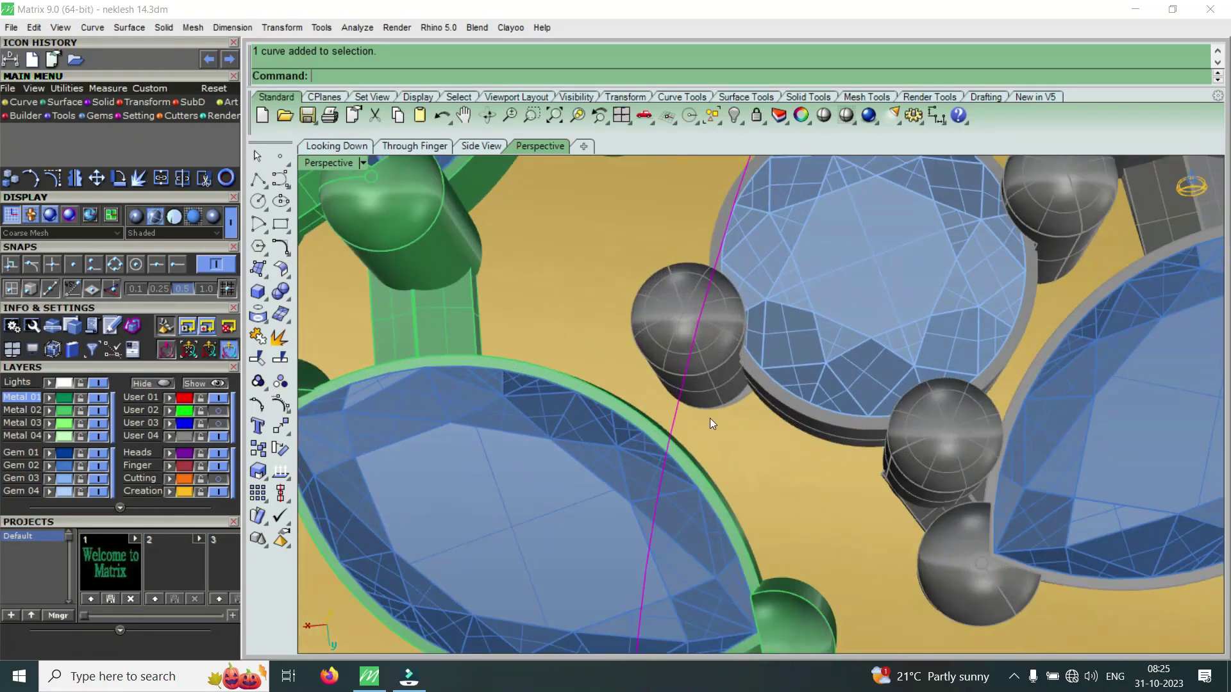
pyautogui.scroll(-1, 718, 405)
pyautogui.scroll(-3, 704, 493)
pyautogui.scroll(-2, 764, 475)
pyautogui.scroll(4, 810, 222)
pyautogui.moveTo(780, 294)
pyautogui.mouseDown(button='right')
pyautogui.moveTo(582, 308)
pyautogui.moveTo(740, 330)
pyautogui.moveTo(932, 527)
pyautogui.mouseUp(button='right')
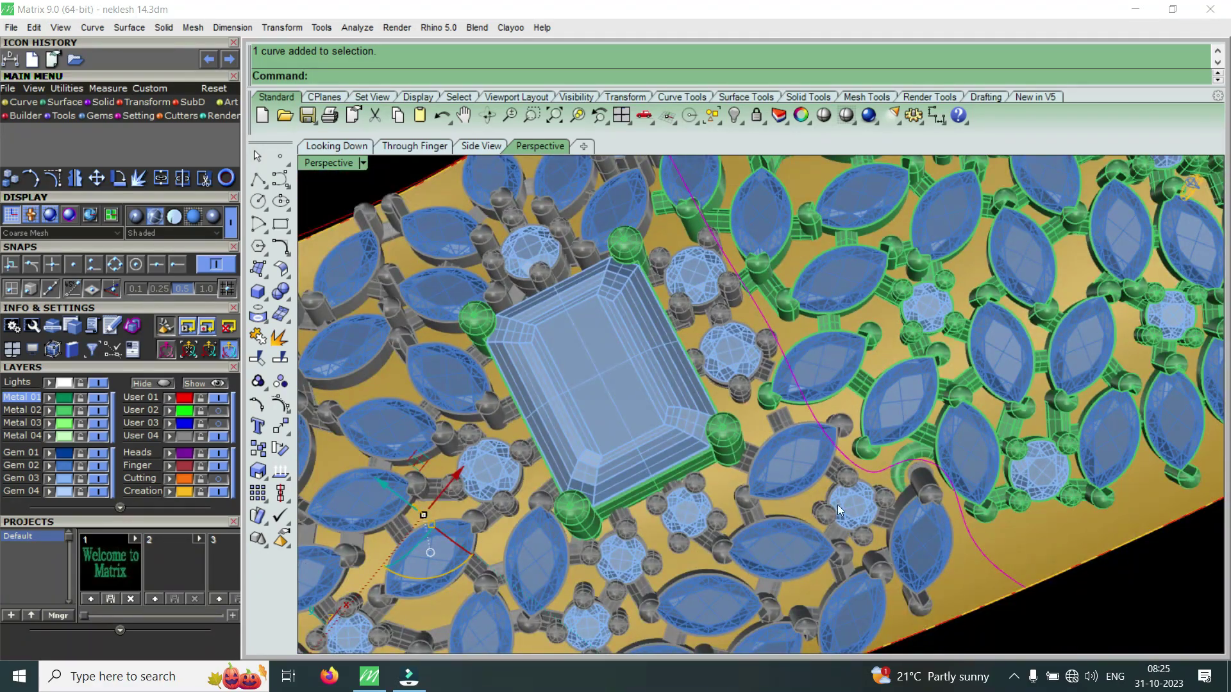
pyautogui.scroll(-2, 970, 424)
pyautogui.scroll(-1, 970, 425)
pyautogui.scroll(4, 543, 518)
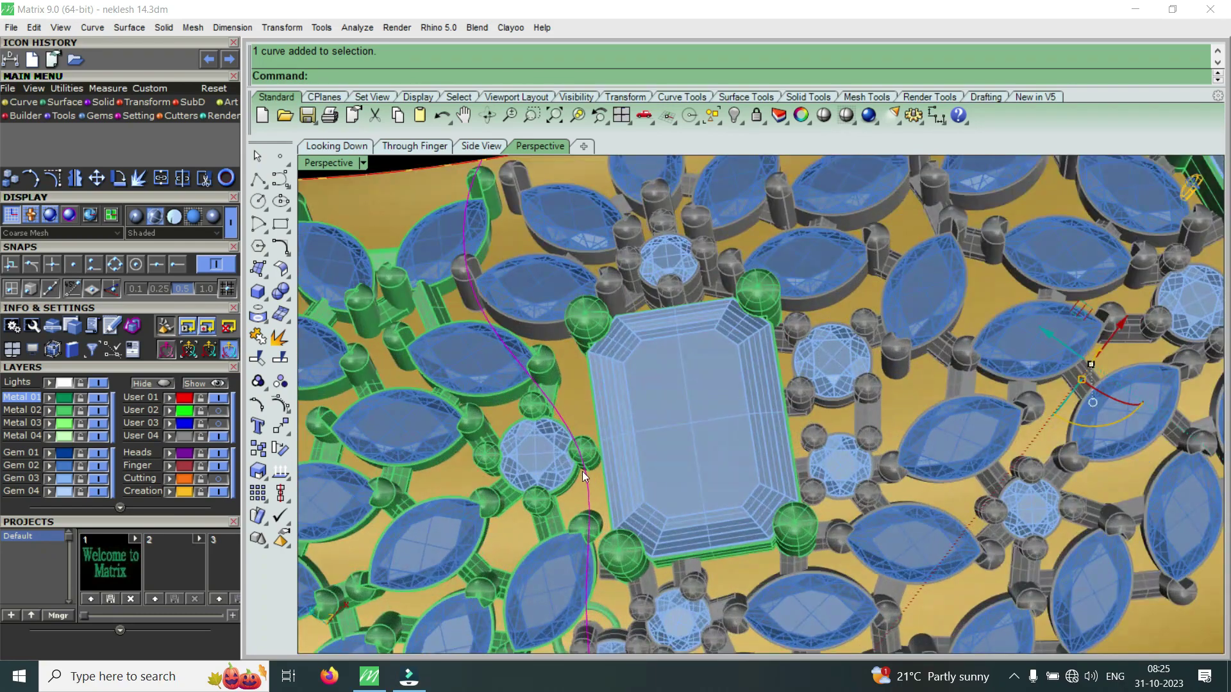
pyautogui.scroll(-3, 646, 259)
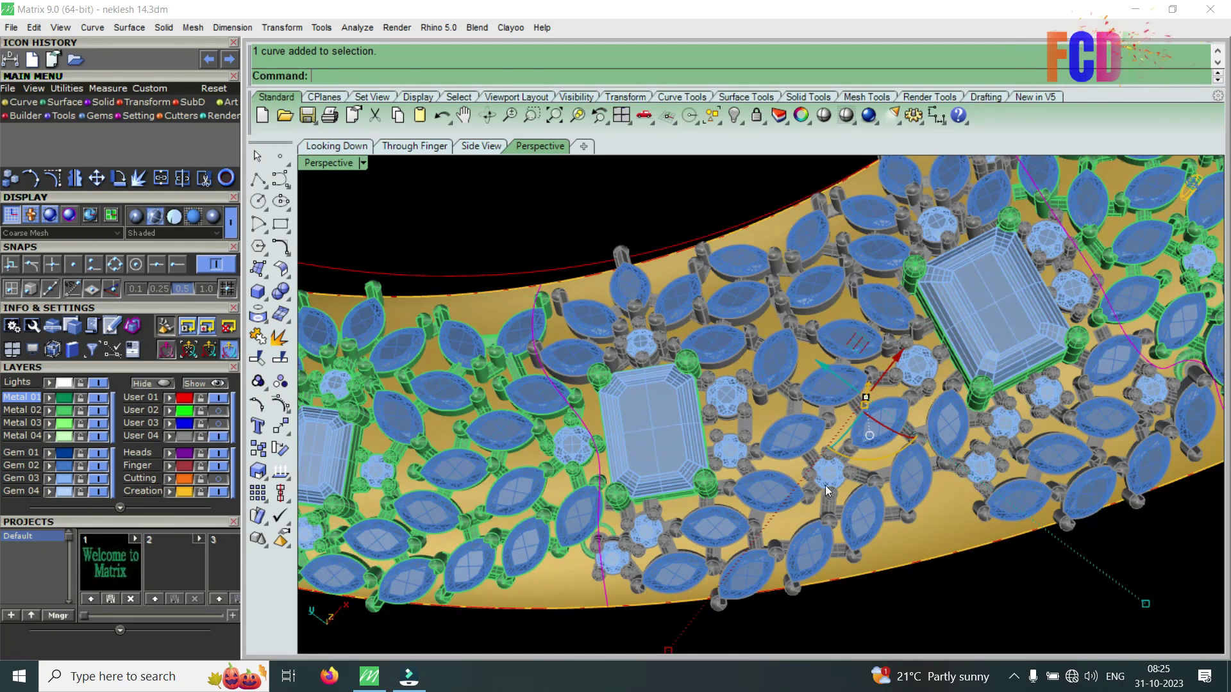
pyautogui.scroll(-2, 957, 435)
pyautogui.scroll(3, 484, 468)
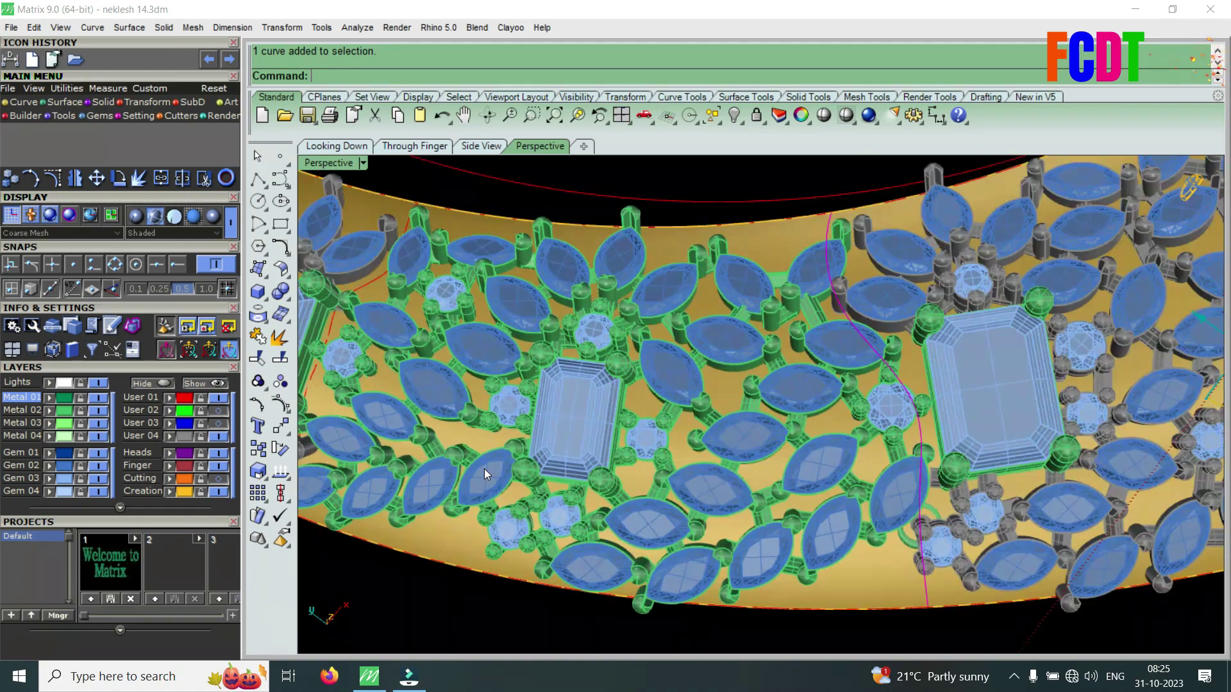
pyautogui.scroll(1, 519, 476)
pyautogui.scroll(-1, 815, 510)
pyautogui.scroll(-1, 572, 436)
pyautogui.scroll(4, 584, 408)
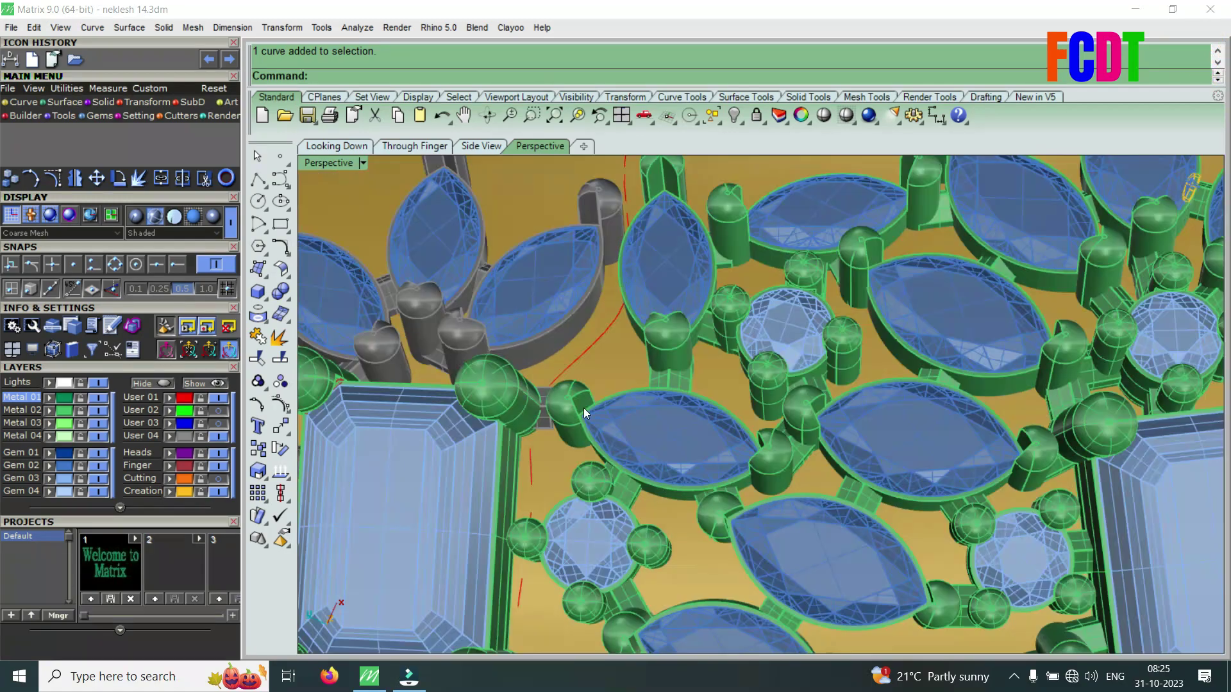
pyautogui.scroll(2, 581, 382)
pyautogui.click(588, 341)
pyautogui.click(647, 388)
pyautogui.scroll(-2, 647, 387)
pyautogui.scroll(1, 612, 411)
pyautogui.scroll(1, 580, 542)
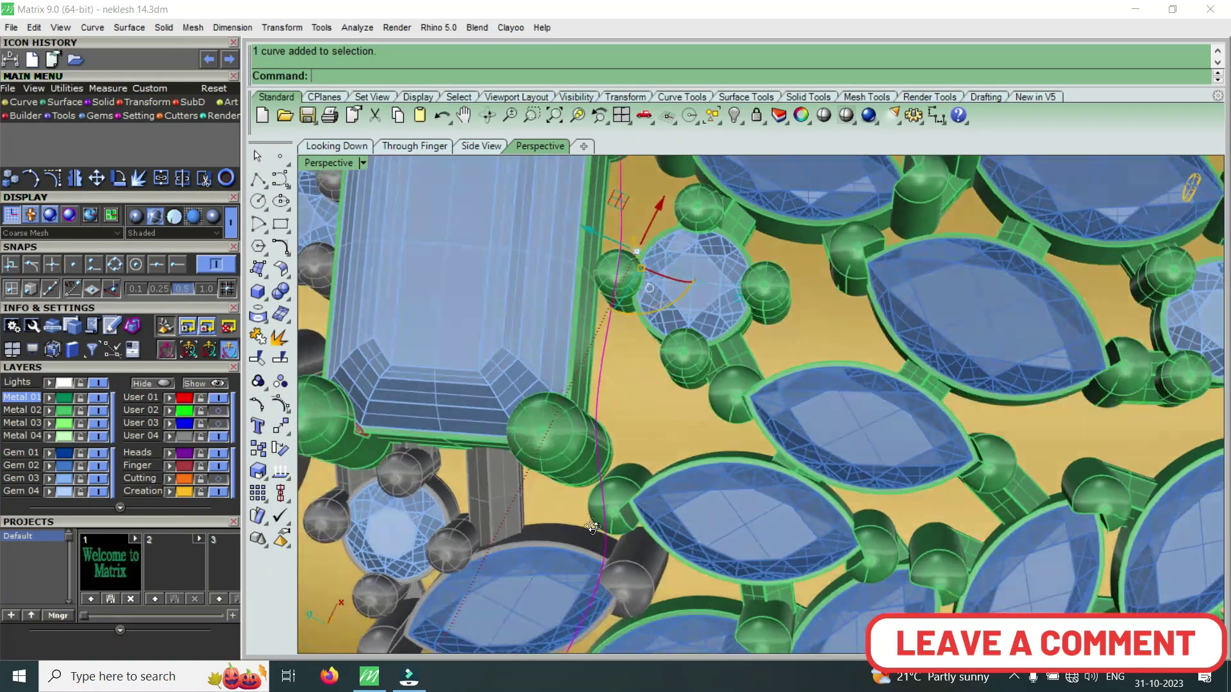
pyautogui.scroll(2, 699, 490)
pyautogui.scroll(-2, 728, 451)
pyautogui.scroll(1, 729, 451)
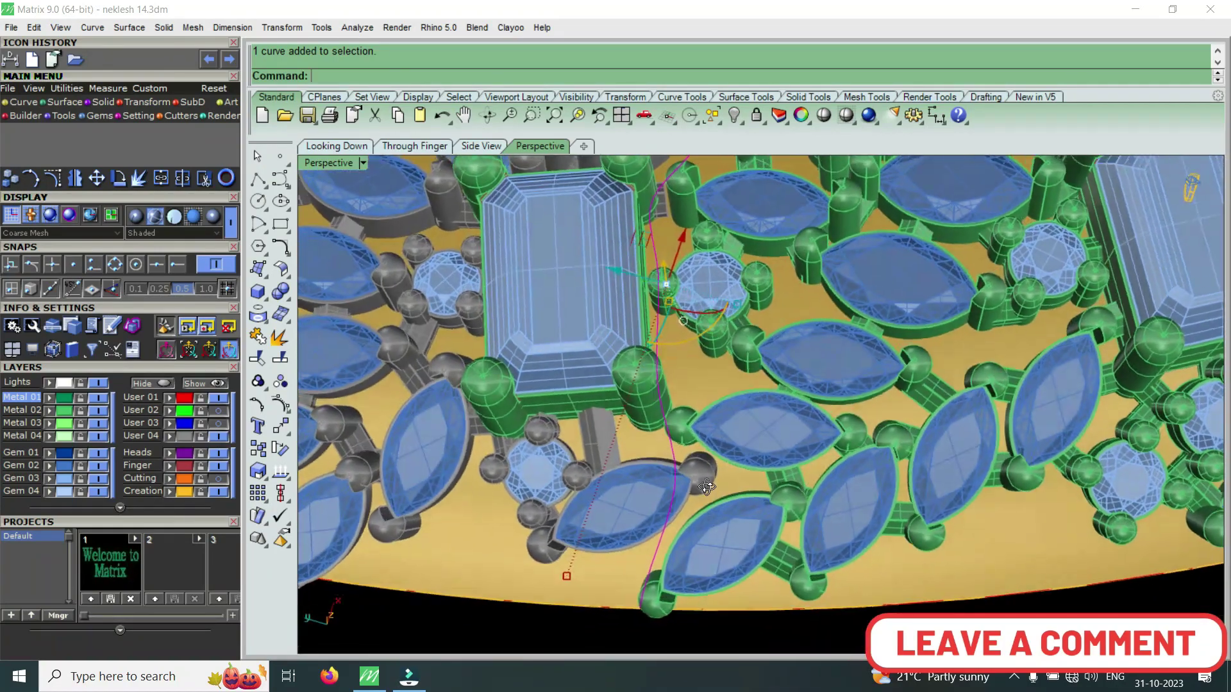
pyautogui.scroll(2, 691, 468)
pyautogui.scroll(-1, 692, 471)
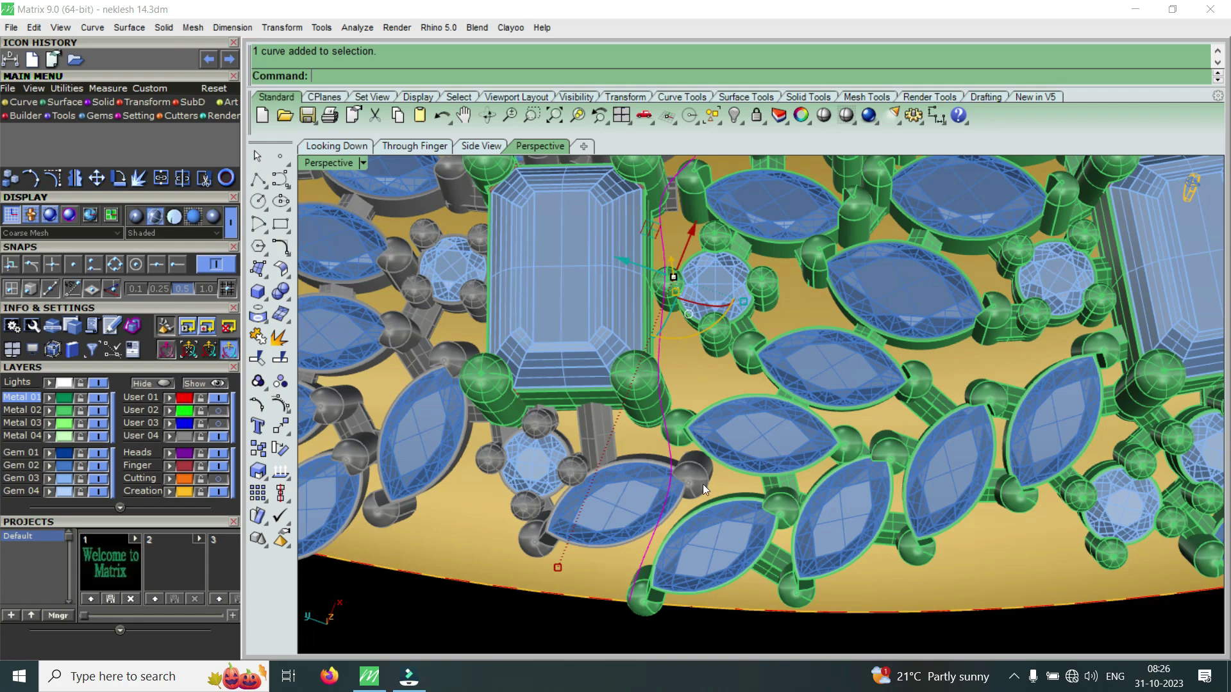
pyautogui.scroll(-3, 706, 484)
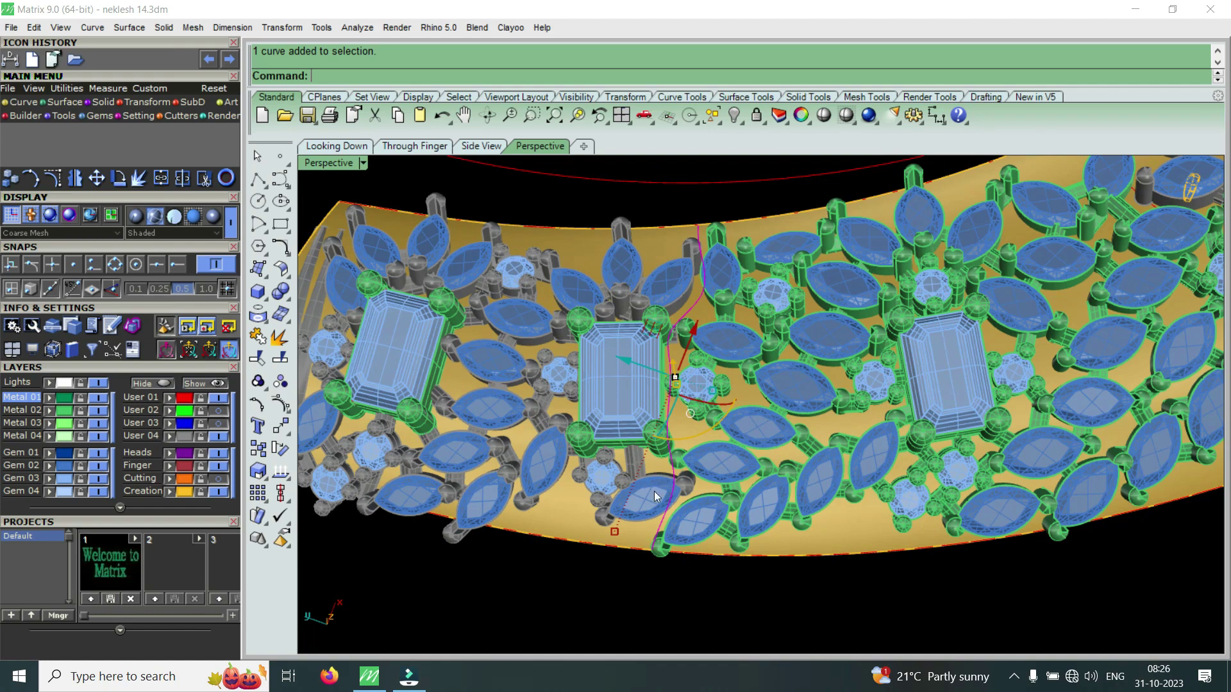
pyautogui.scroll(2, 664, 440)
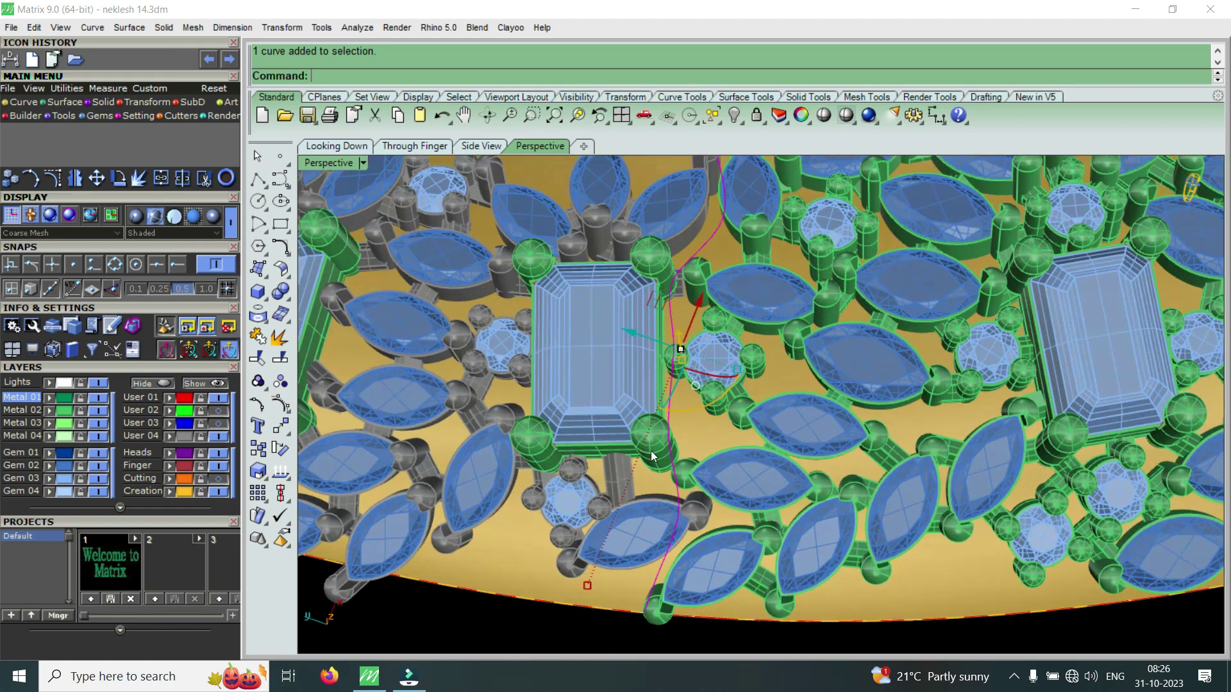
pyautogui.scroll(-3, 625, 522)
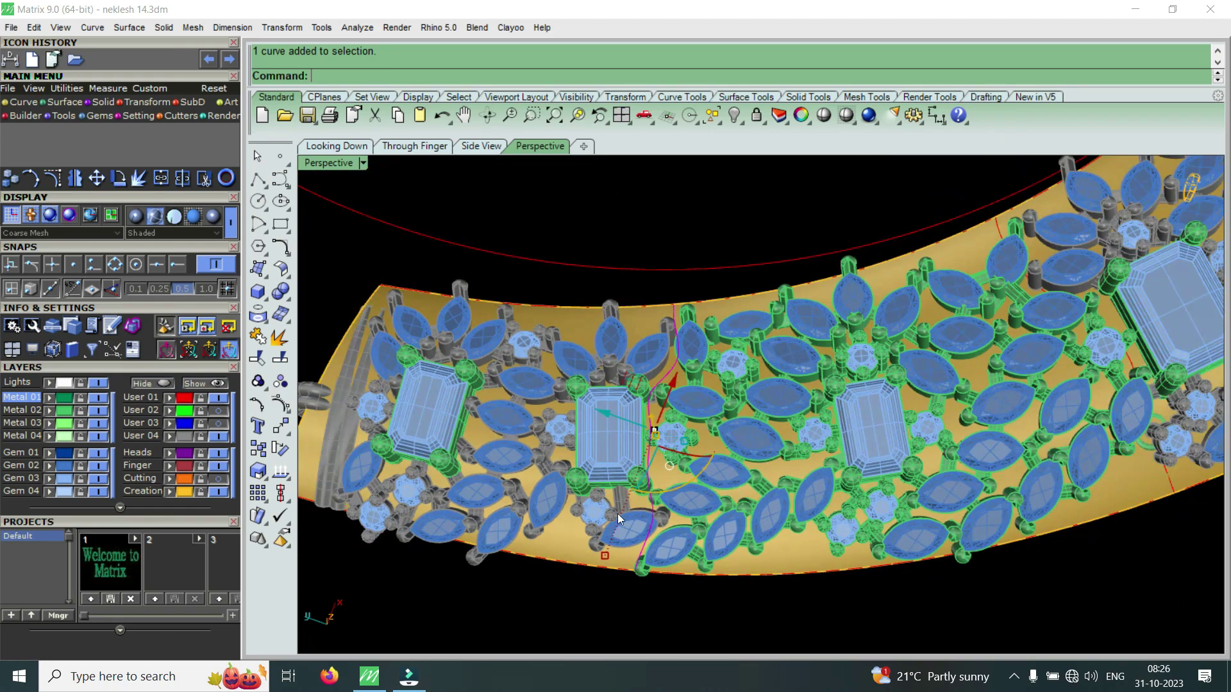
pyautogui.scroll(1, 614, 536)
pyautogui.scroll(1, 613, 506)
pyautogui.scroll(2, 618, 524)
pyautogui.scroll(2, 609, 542)
pyautogui.scroll(-3, 645, 372)
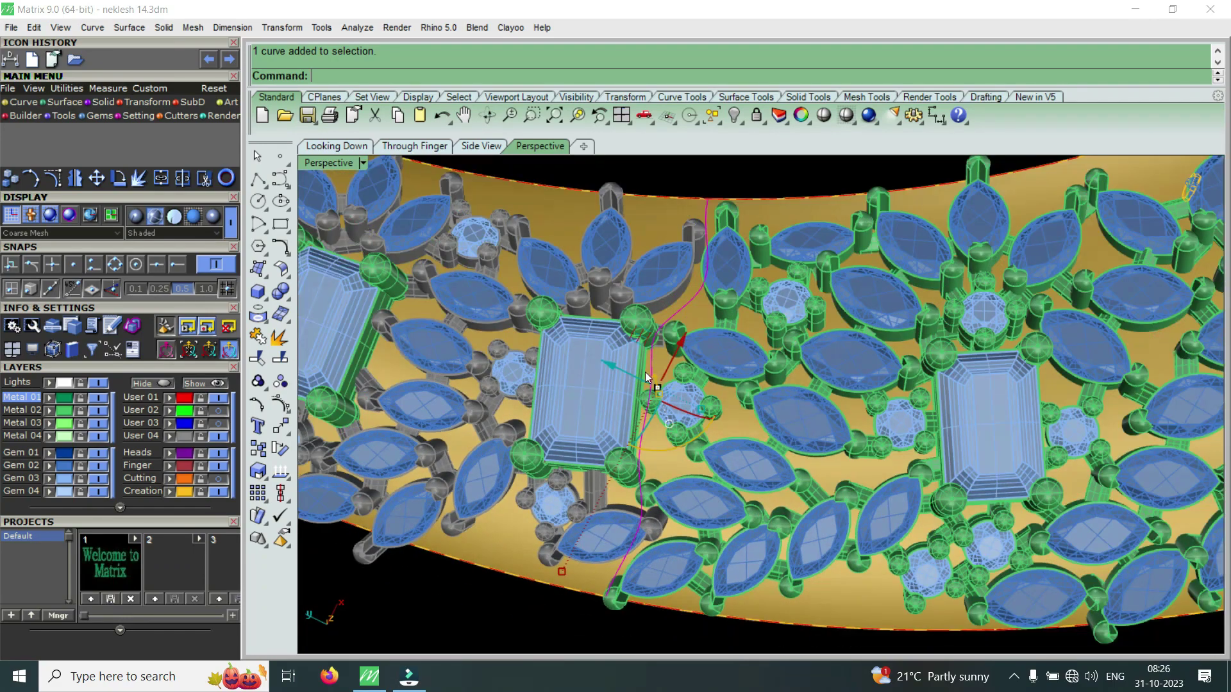
pyautogui.scroll(1, 645, 372)
pyautogui.scroll(2, 652, 426)
pyautogui.scroll(-2, 652, 427)
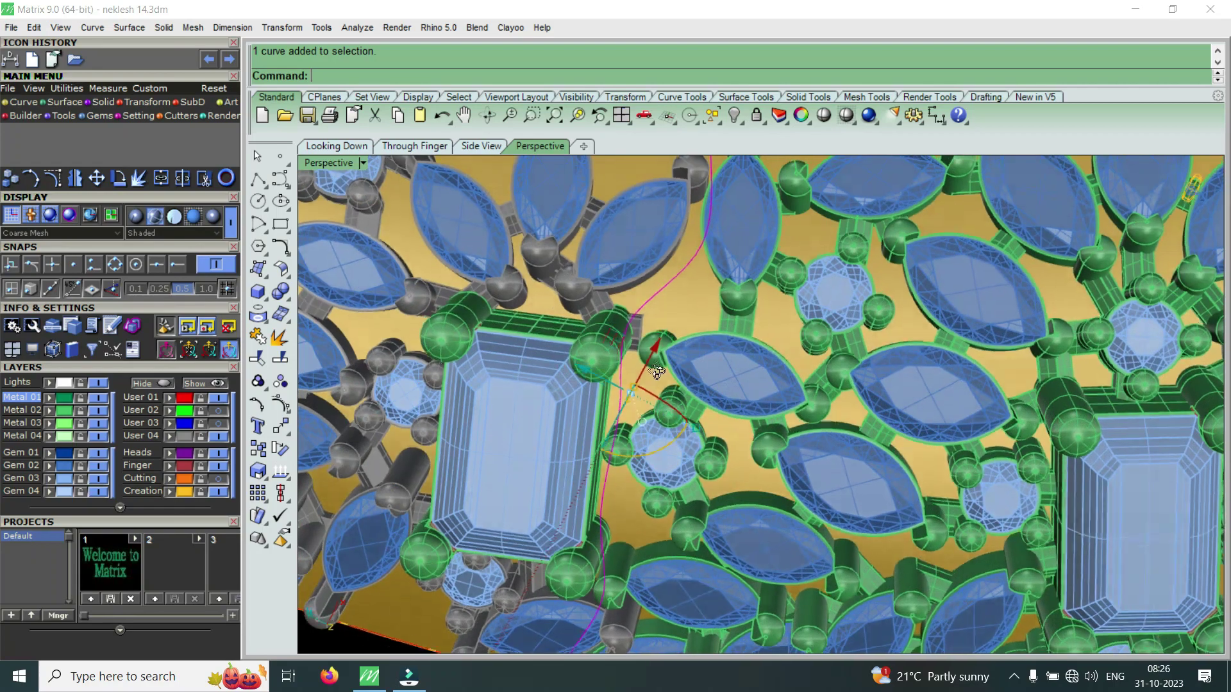
pyautogui.scroll(-2, 617, 461)
pyautogui.scroll(2, 675, 281)
pyautogui.scroll(1, 696, 318)
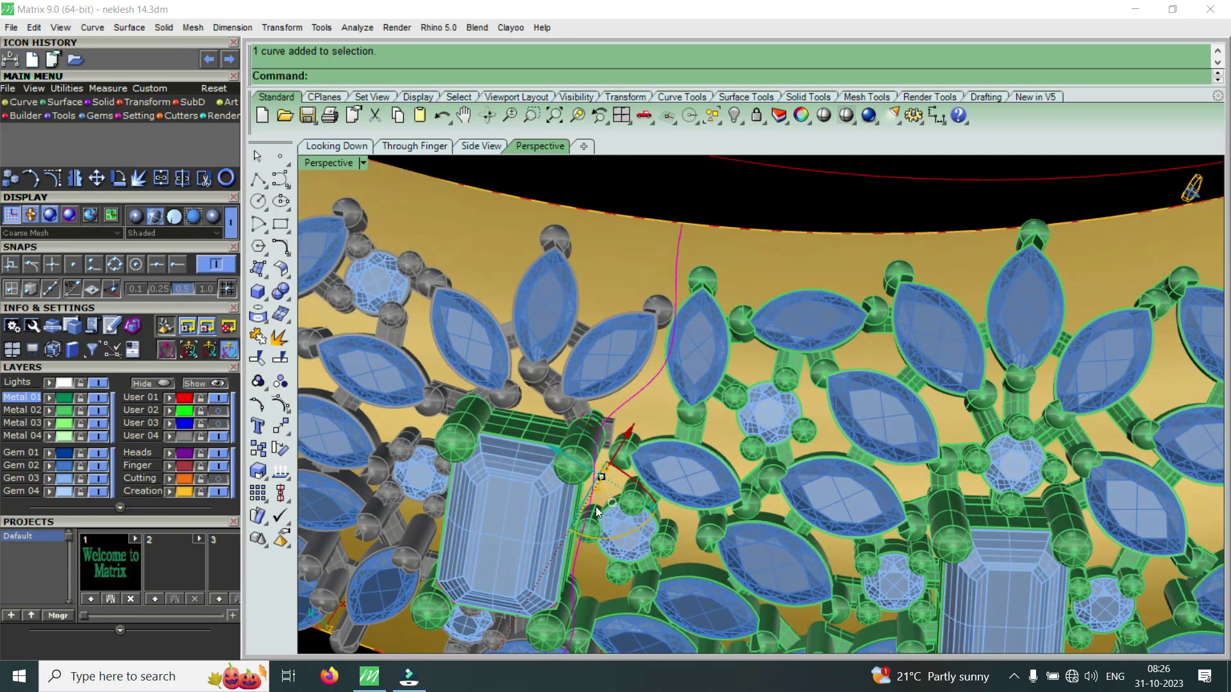
pyautogui.scroll(-3, 650, 371)
pyautogui.scroll(2, 641, 417)
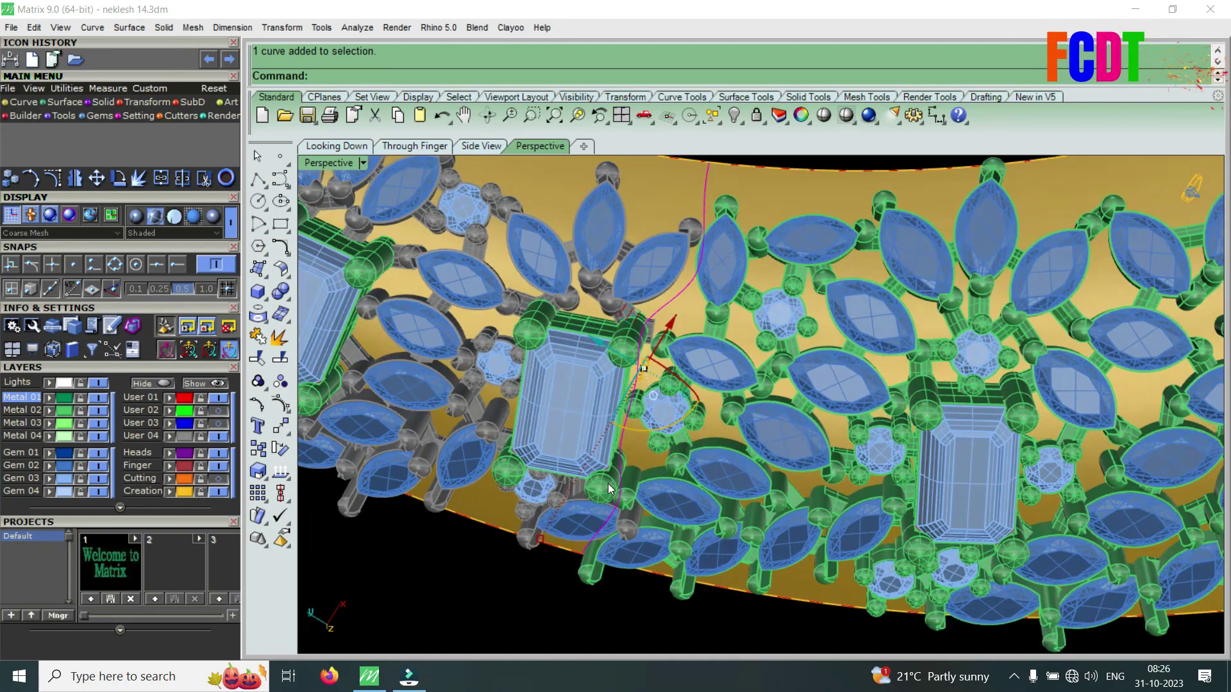
pyautogui.scroll(2, 613, 486)
pyautogui.scroll(-1, 621, 494)
pyautogui.scroll(2, 647, 449)
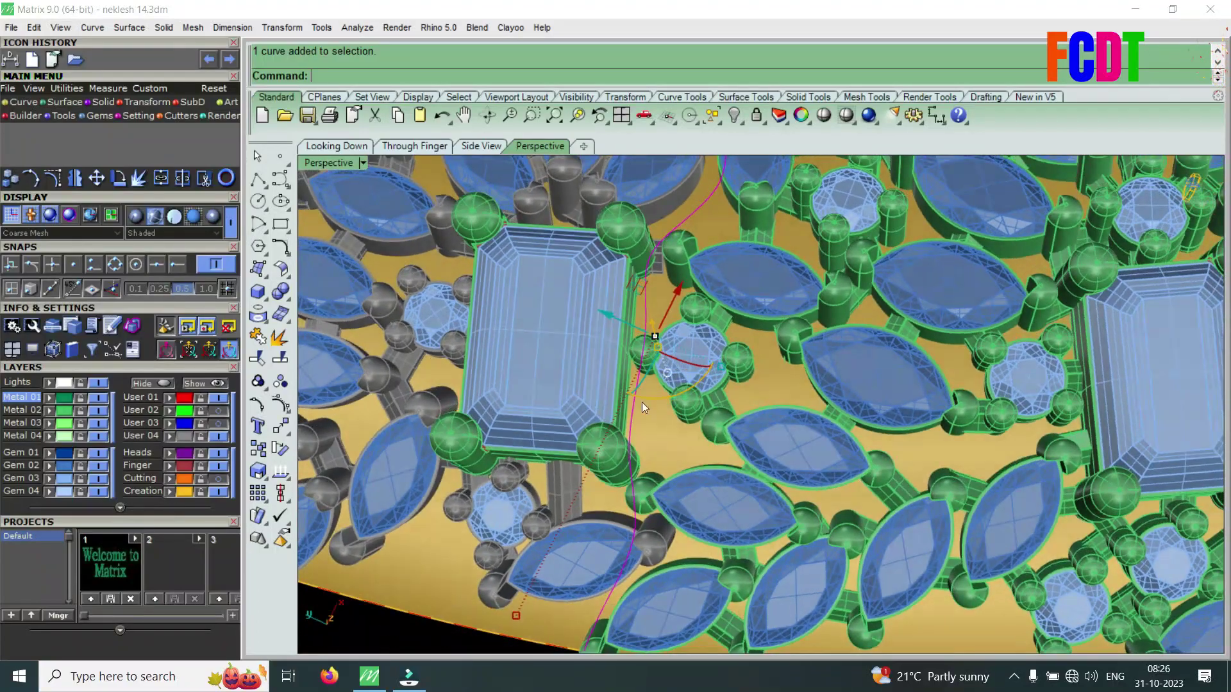
pyautogui.scroll(-3, 635, 472)
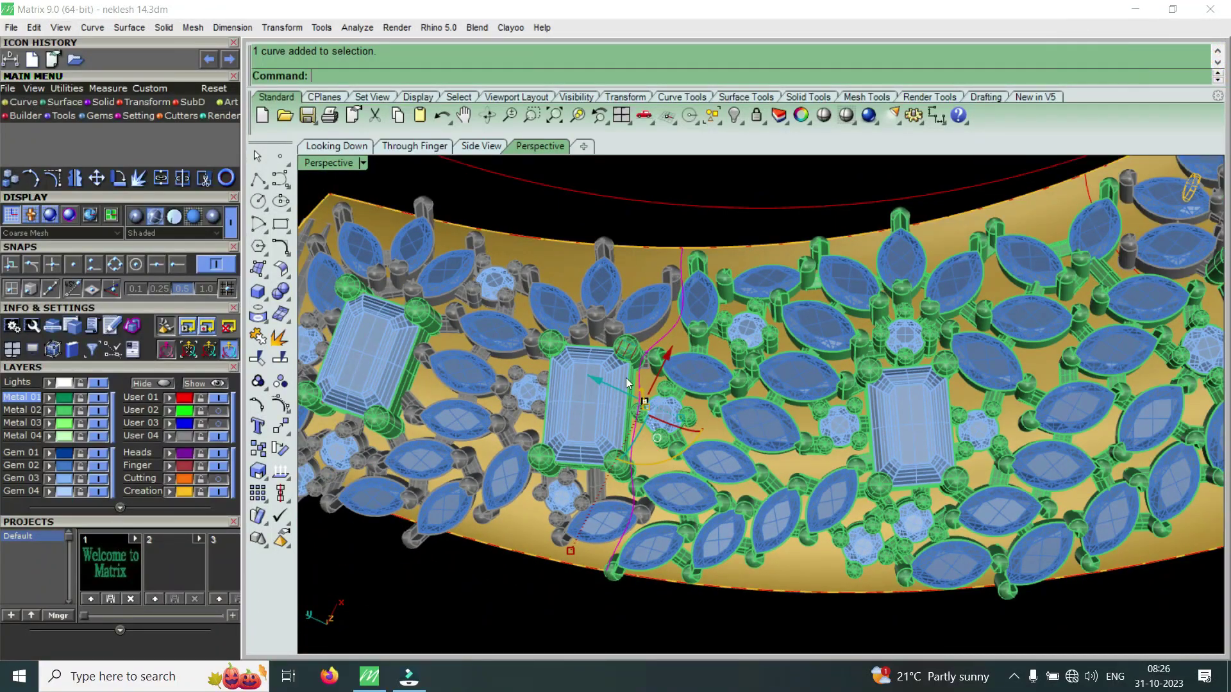
pyautogui.moveTo(640, 466)
pyautogui.mouseDown(button='right')
pyautogui.moveTo(676, 298)
pyautogui.moveTo(674, 480)
pyautogui.moveTo(690, 534)
pyautogui.moveTo(833, 491)
pyautogui.moveTo(582, 411)
pyautogui.moveTo(818, 311)
pyautogui.moveTo(741, 432)
pyautogui.moveTo(737, 292)
pyautogui.moveTo(769, 339)
pyautogui.moveTo(848, 323)
pyautogui.moveTo(832, 474)
pyautogui.moveTo(494, 469)
pyautogui.moveTo(499, 449)
pyautogui.moveTo(675, 414)
pyautogui.moveTo(732, 388)
pyautogui.moveTo(717, 428)
pyautogui.mouseUp(button='right')
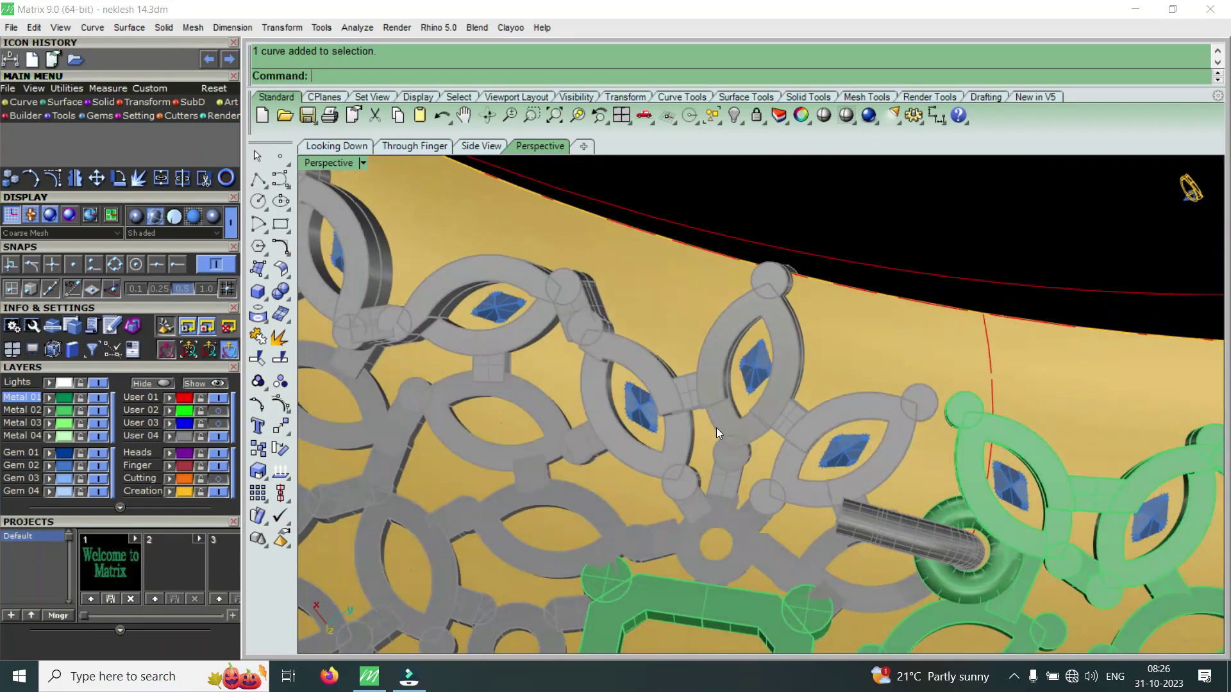
pyautogui.moveTo(842, 401)
pyautogui.mouseDown(button='right')
pyautogui.moveTo(519, 429)
pyautogui.moveTo(608, 421)
pyautogui.moveTo(643, 357)
pyautogui.moveTo(670, 452)
pyautogui.mouseUp(button='right')
pyautogui.moveTo(666, 381)
pyautogui.mouseDown(button='right')
pyautogui.moveTo(644, 408)
pyautogui.moveTo(666, 432)
pyautogui.moveTo(585, 435)
pyautogui.moveTo(691, 439)
pyautogui.moveTo(613, 409)
pyautogui.mouseUp(button='right')
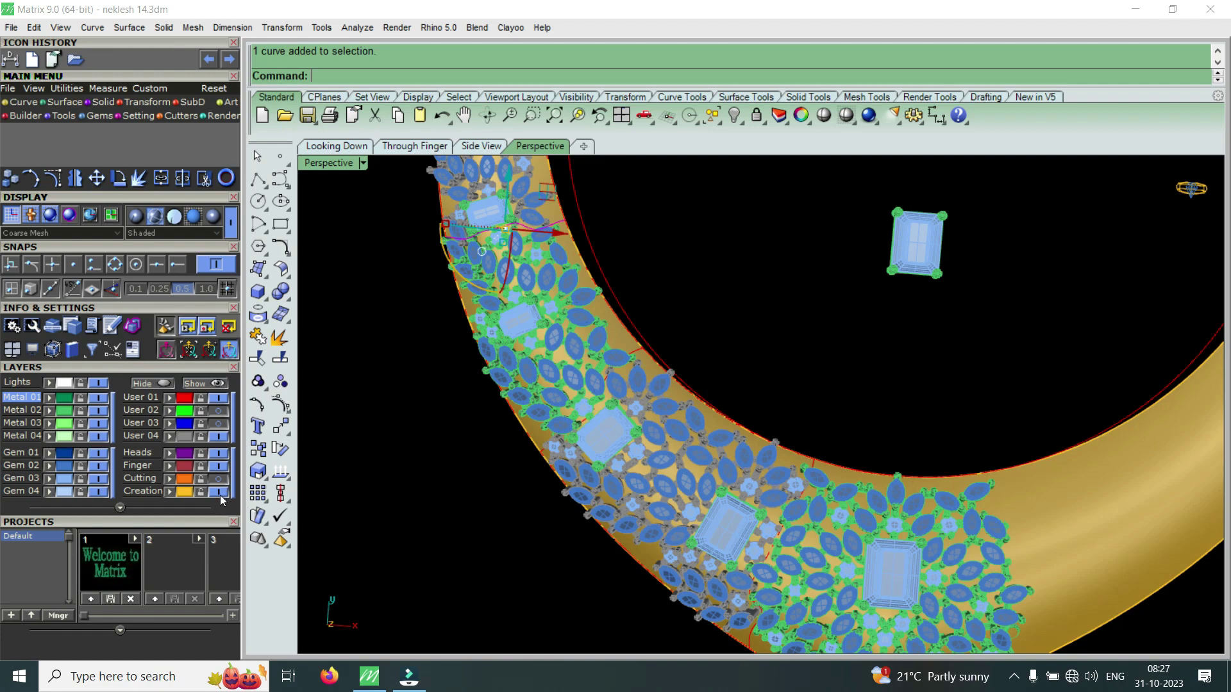
pyautogui.scroll(3, 757, 527)
pyautogui.scroll(3, 755, 491)
pyautogui.moveTo(755, 492)
pyautogui.mouseDown(button='right')
pyautogui.moveTo(754, 432)
pyautogui.moveTo(714, 335)
pyautogui.mouseUp(button='right')
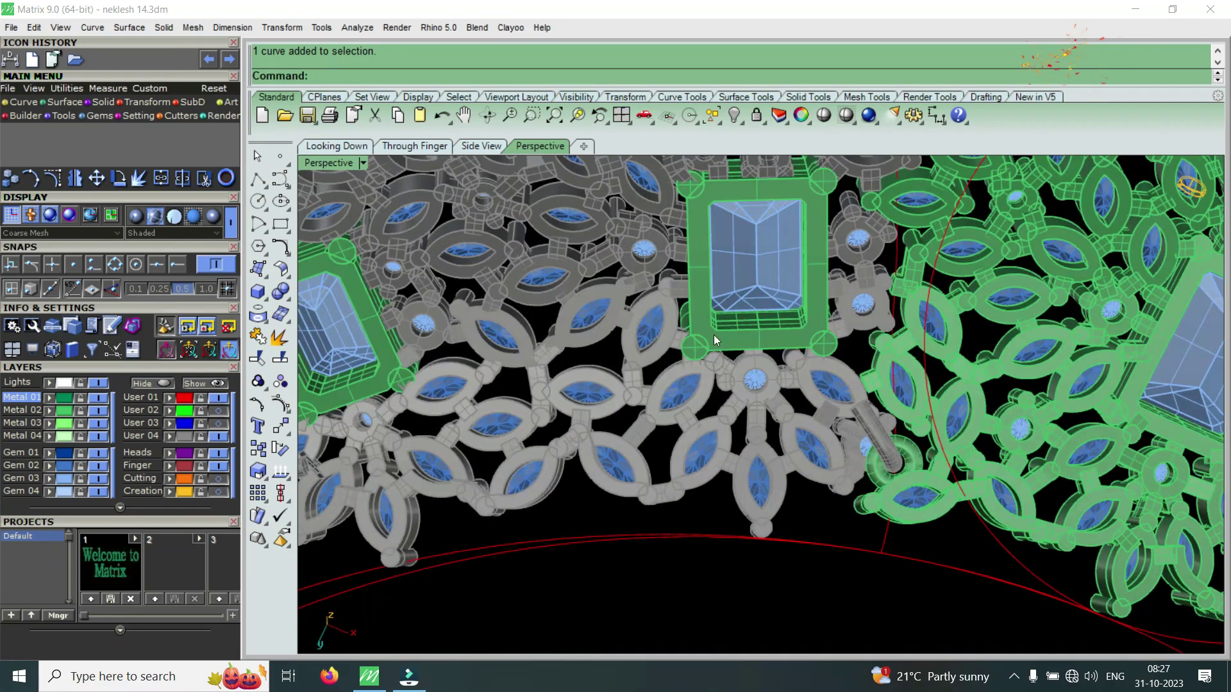
pyautogui.scroll(-5, 714, 335)
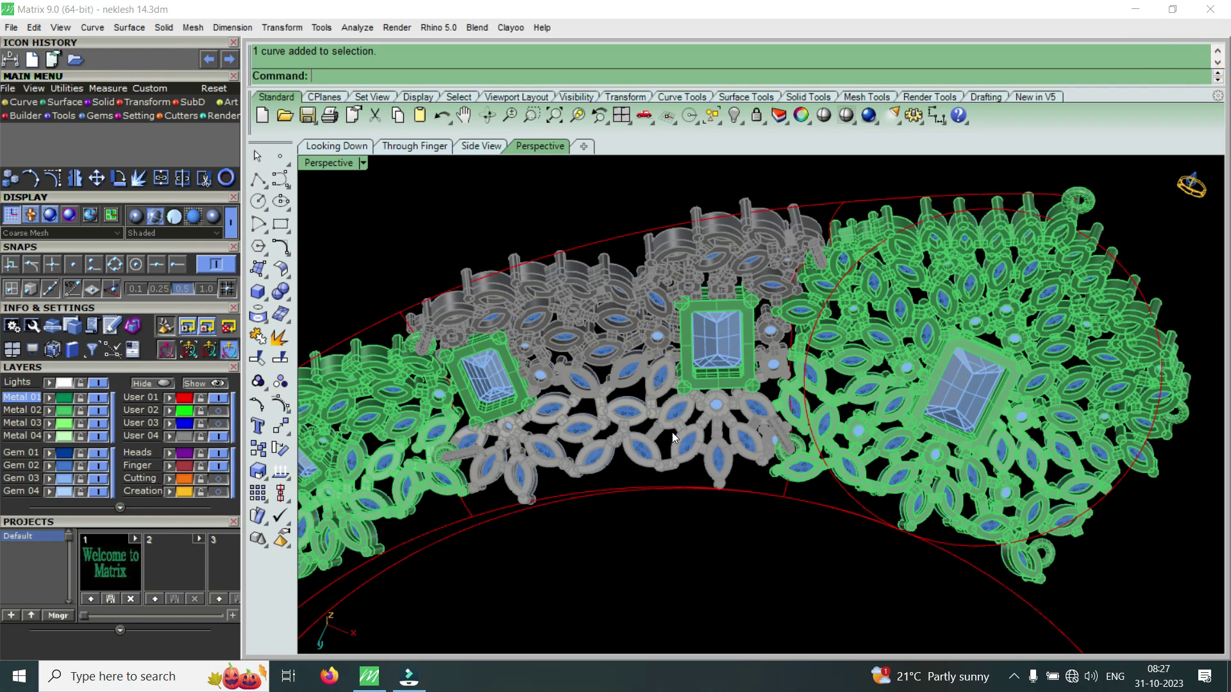
pyautogui.moveTo(823, 364)
pyautogui.mouseDown(button='right')
pyautogui.moveTo(809, 492)
pyautogui.moveTo(793, 492)
pyautogui.mouseUp(button='right')
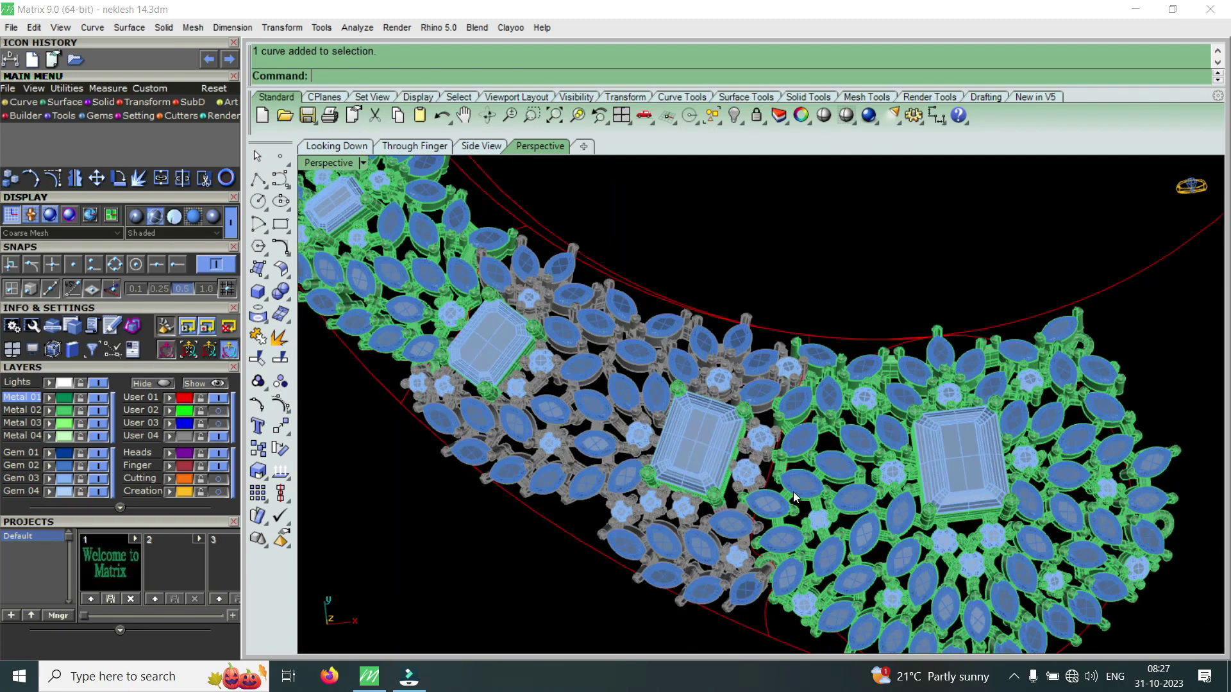
pyautogui.scroll(-5, 788, 524)
pyautogui.scroll(-3, 787, 526)
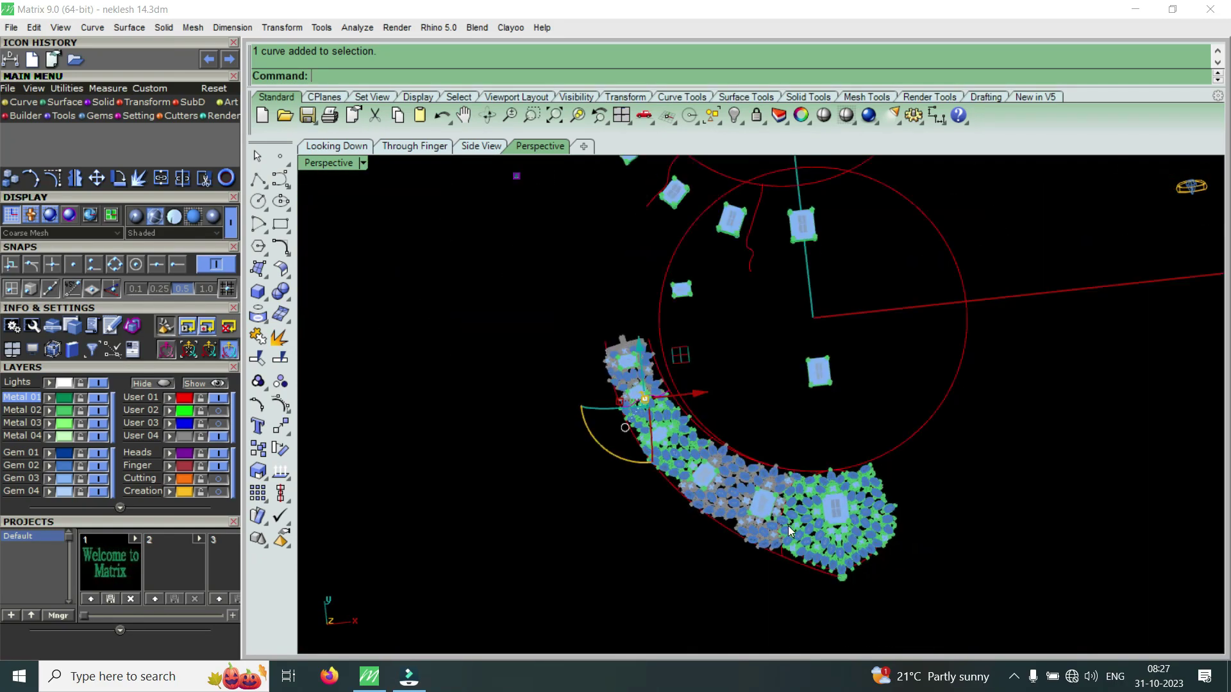
# - Select the lower gold neck-band surface and orbit from above to a low side view
pyautogui.scroll(-3, 788, 526)
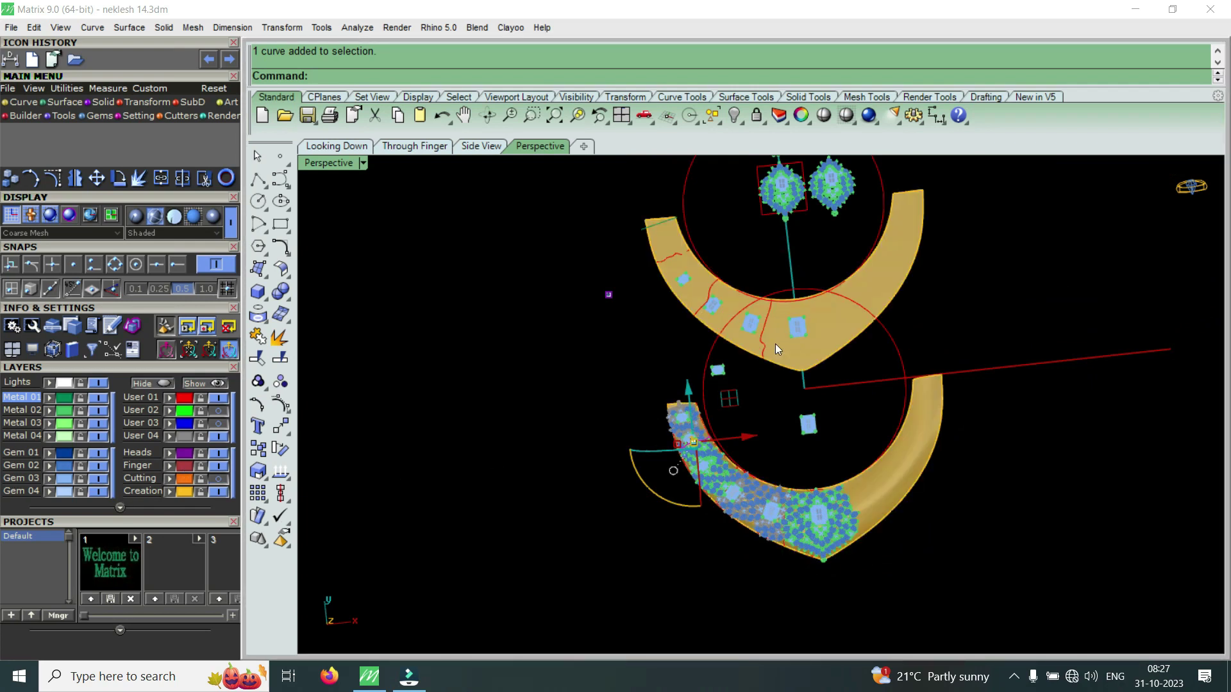
pyautogui.click(893, 474)
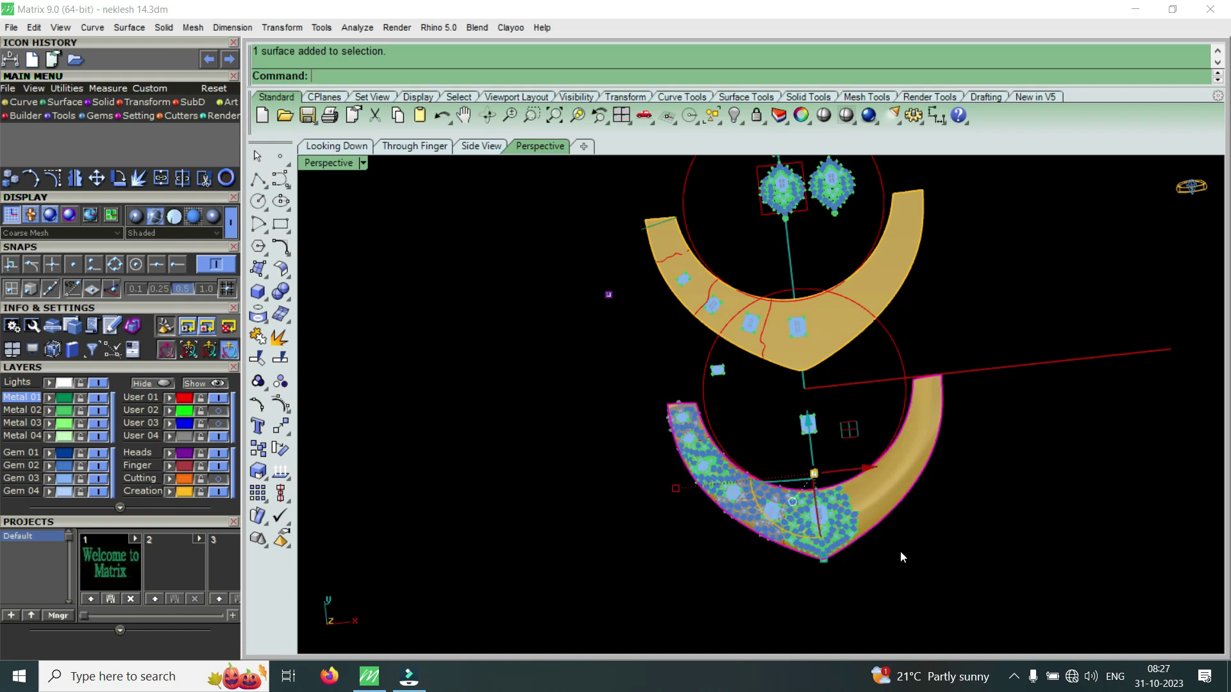
pyautogui.scroll(2, 901, 551)
pyautogui.scroll(3, 939, 437)
pyautogui.moveTo(772, 403)
pyautogui.mouseDown(button='right')
pyautogui.moveTo(742, 438)
pyautogui.moveTo(685, 424)
pyautogui.moveTo(649, 378)
pyautogui.moveTo(623, 394)
pyautogui.mouseUp(button='right')
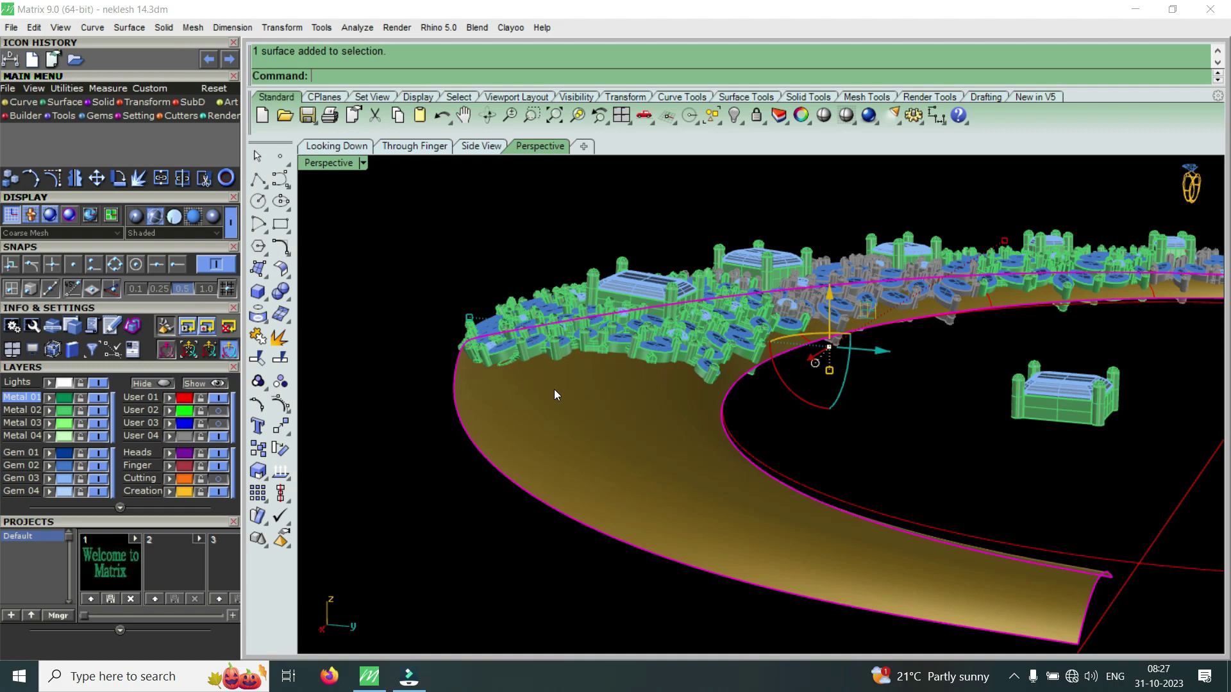
pyautogui.moveTo(557, 395)
pyautogui.mouseDown(button='right')
pyautogui.moveTo(714, 508)
pyautogui.moveTo(854, 498)
pyautogui.moveTo(875, 430)
pyautogui.moveTo(858, 472)
pyautogui.moveTo(804, 305)
pyautogui.mouseUp(button='right')
pyautogui.scroll(-2, 804, 305)
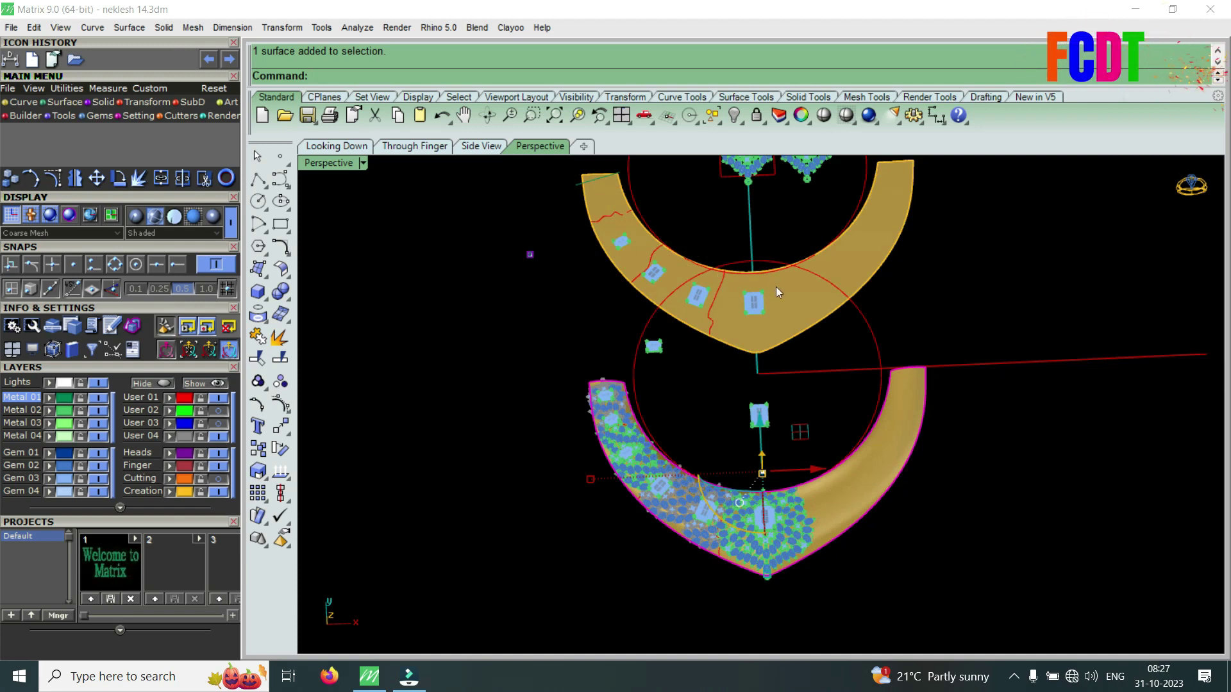
# - Zoom and rotate the view slightly around the gem-set gold band
pyautogui.scroll(3, 709, 287)
pyautogui.scroll(2, 709, 283)
pyautogui.scroll(-2, 836, 332)
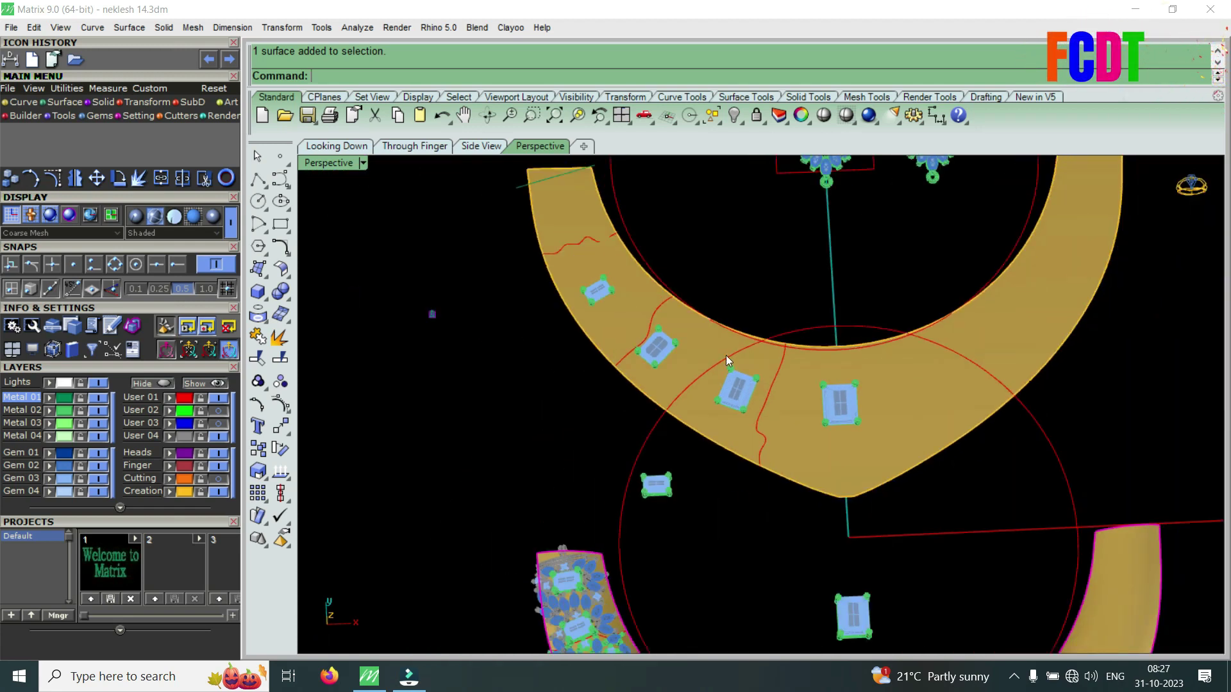
pyautogui.scroll(-1, 696, 439)
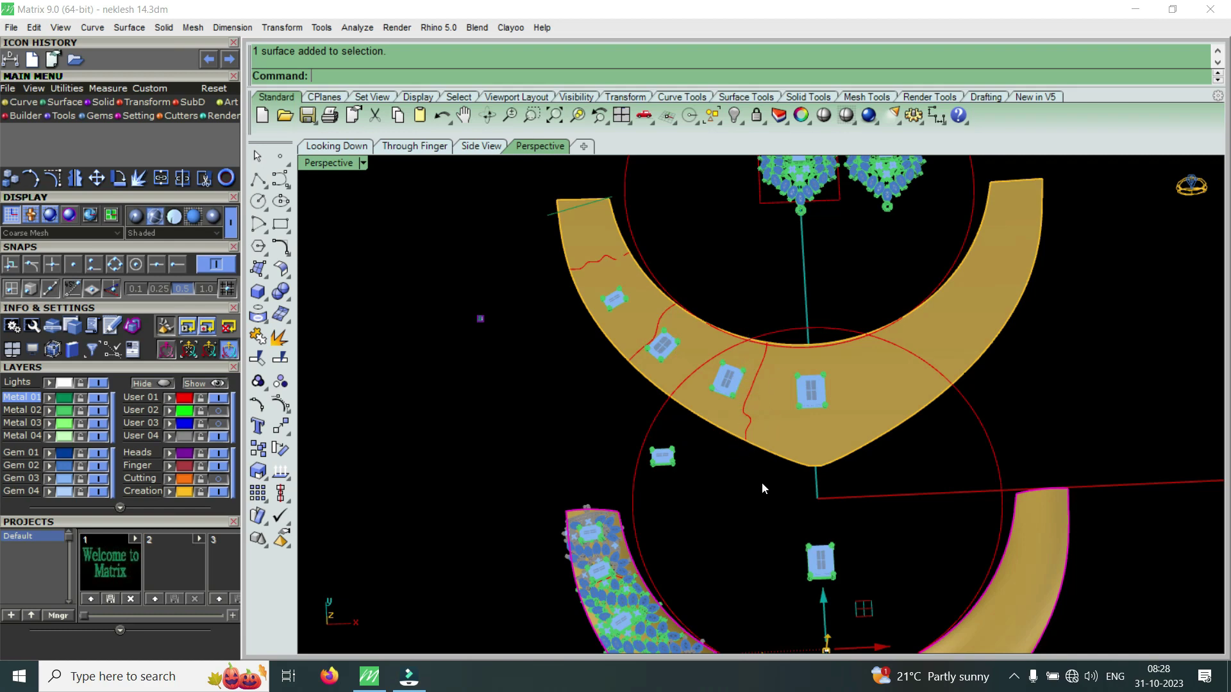
pyautogui.scroll(-2, 661, 411)
pyautogui.scroll(3, 699, 584)
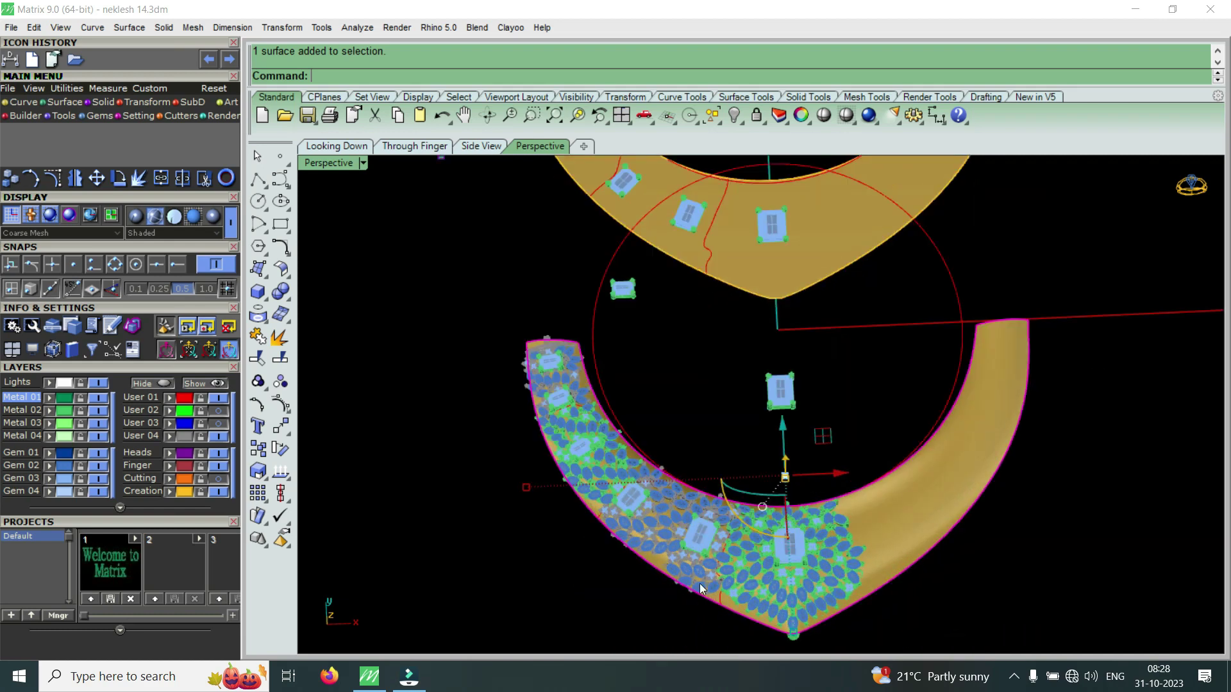
pyautogui.scroll(3, 746, 501)
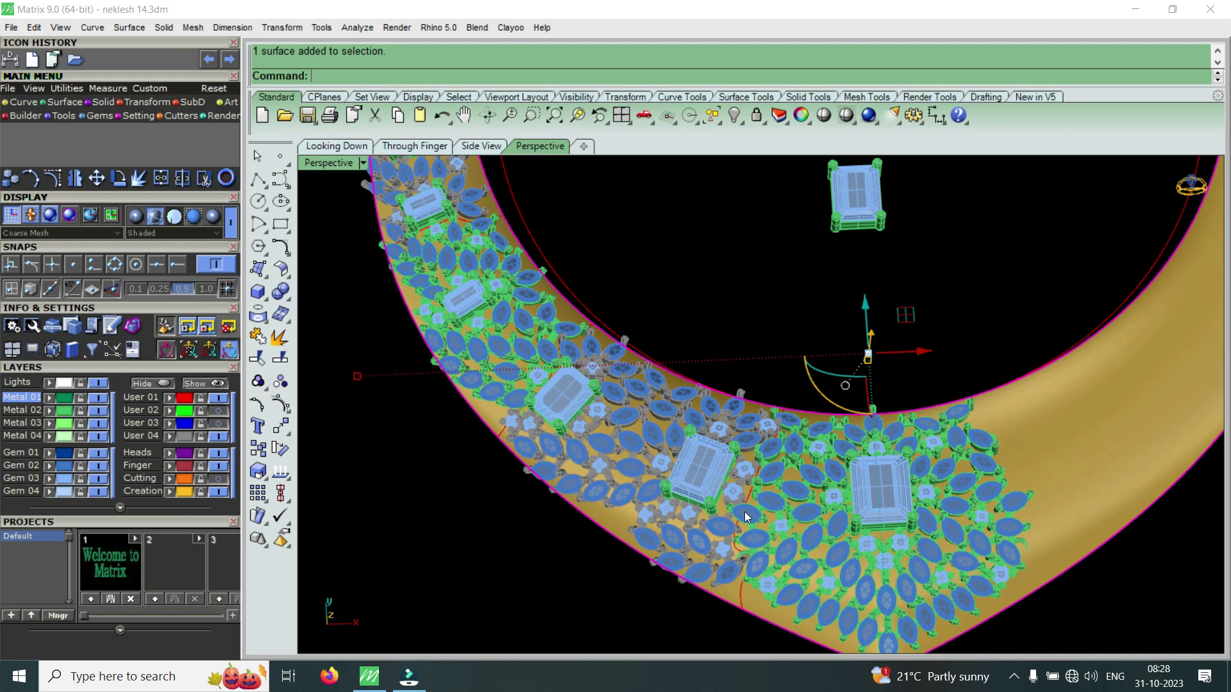
pyautogui.moveTo(737, 511); pyautogui.dragTo(729, 538, button='right')
pyautogui.scroll(-2, 651, 609)
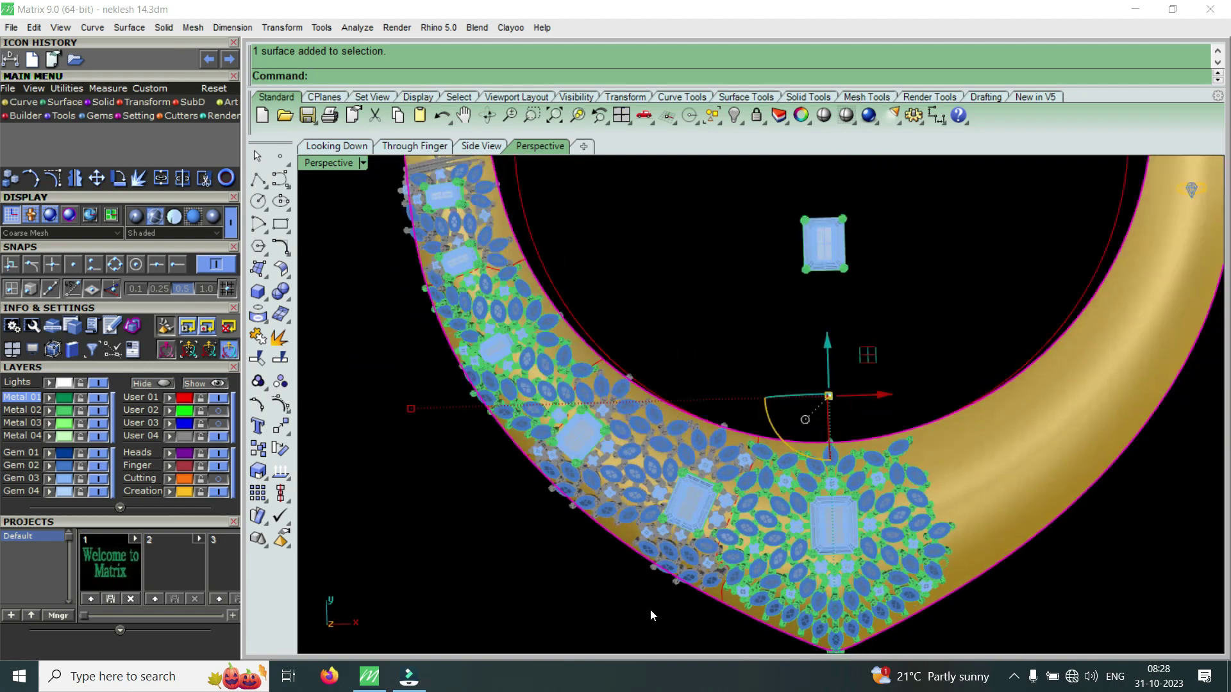
pyautogui.scroll(-2, 650, 609)
# - Reorient toward the upper band, deselect the band with Esc, and zoom on the centre gem
pyautogui.moveTo(664, 545); pyautogui.dragTo(724, 519, button='right')
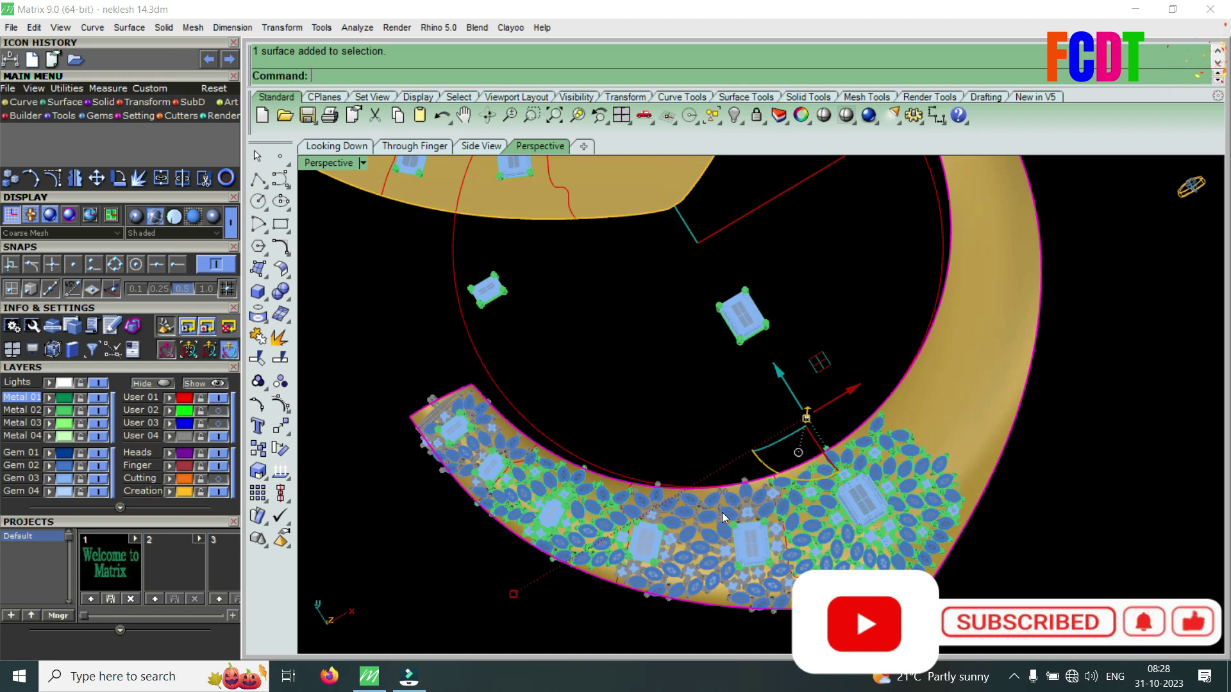
pyautogui.moveTo(724, 516); pyautogui.dragTo(886, 554, button='right')
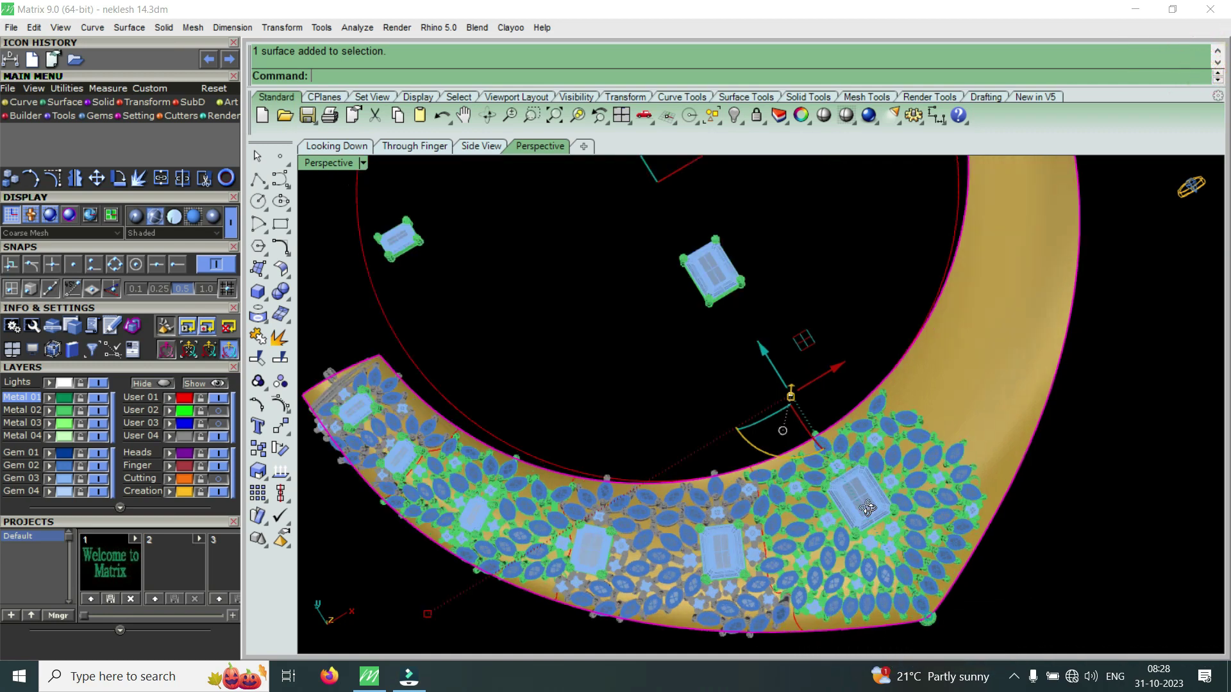
pyautogui.press('Escape')
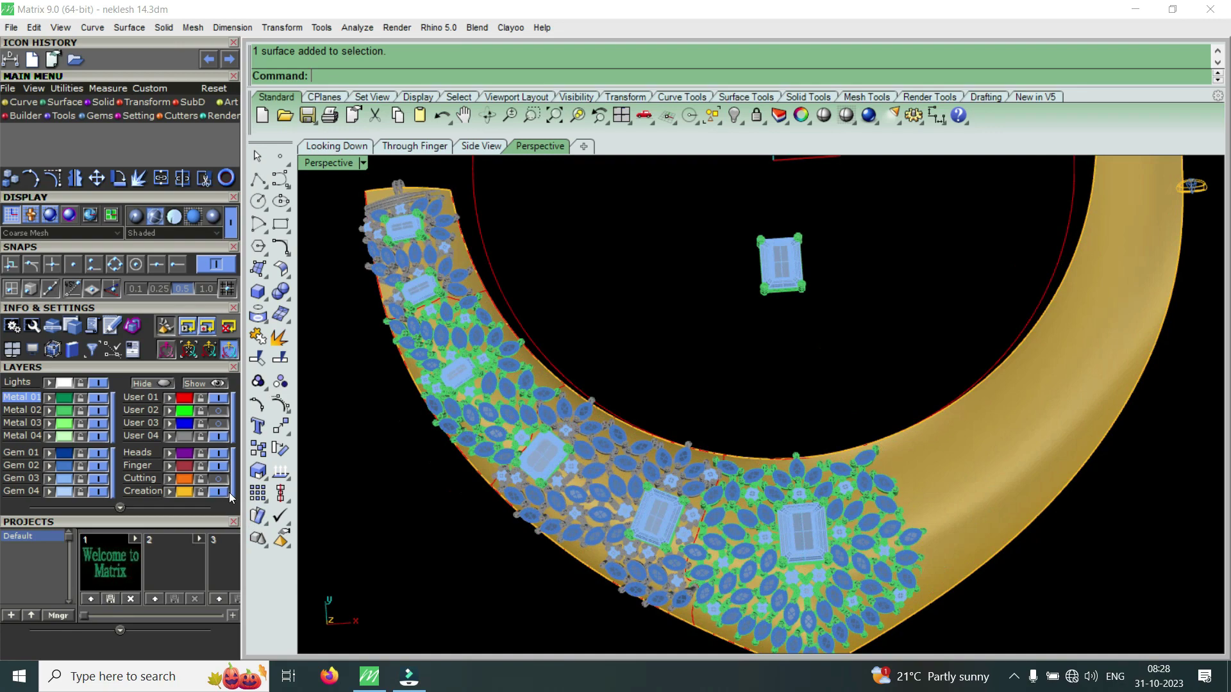
pyautogui.scroll(5, 997, 523)
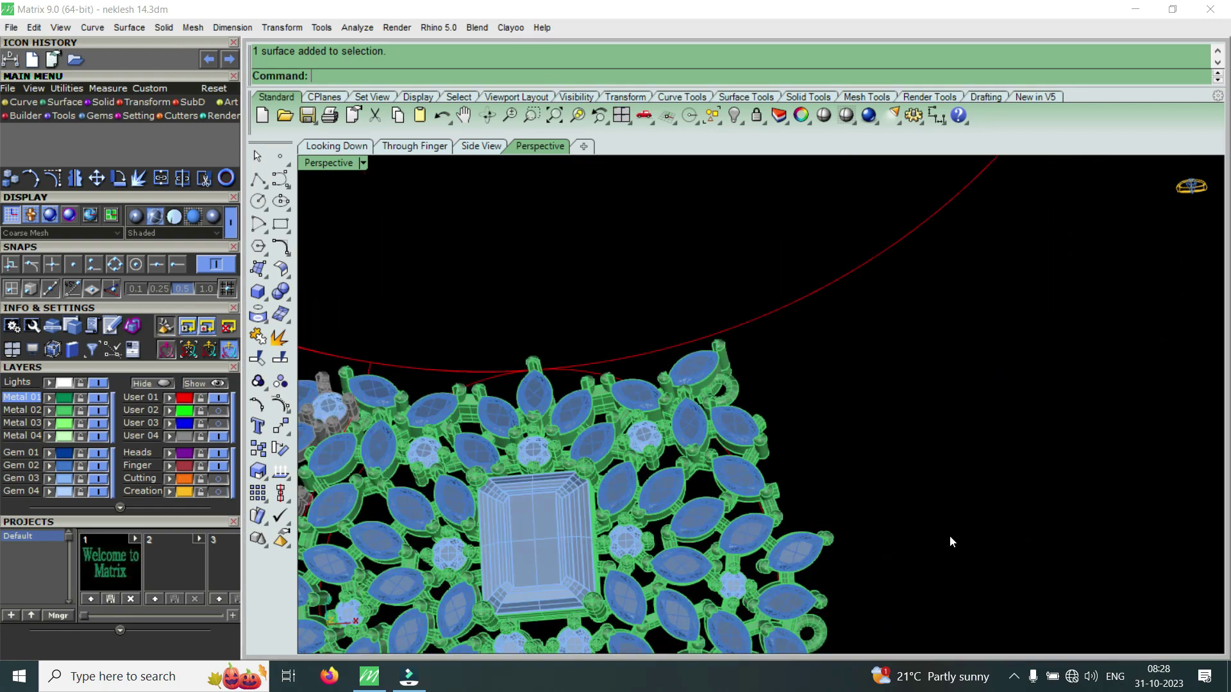
# - Switch the Perspective view to Machine display and orbit around the necklace
pyautogui.click(326, 162)
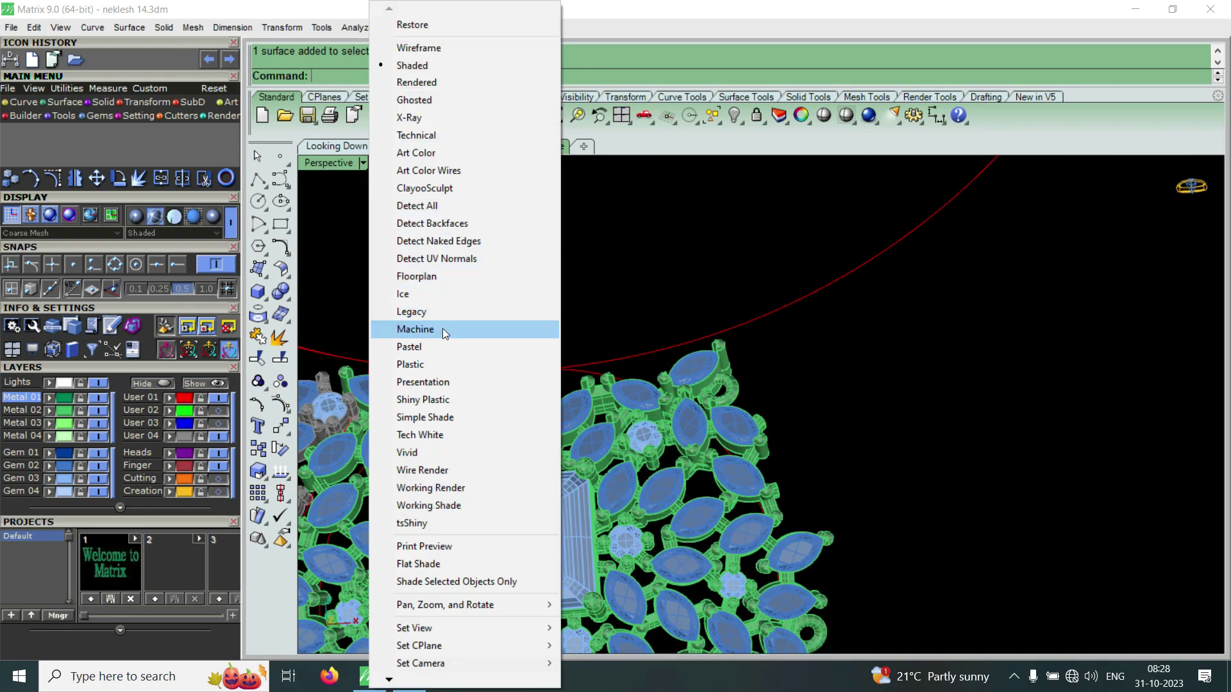
pyautogui.click(442, 328)
pyautogui.moveTo(787, 389); pyautogui.dragTo(956, 394, button='right')
pyautogui.scroll(-3, 956, 395)
pyautogui.scroll(3, 767, 405)
pyautogui.moveTo(767, 405)
pyautogui.mouseDown(button='right')
pyautogui.moveTo(743, 282)
pyautogui.moveTo(770, 351)
pyautogui.mouseUp(button='right')
pyautogui.scroll(2, 743, 281)
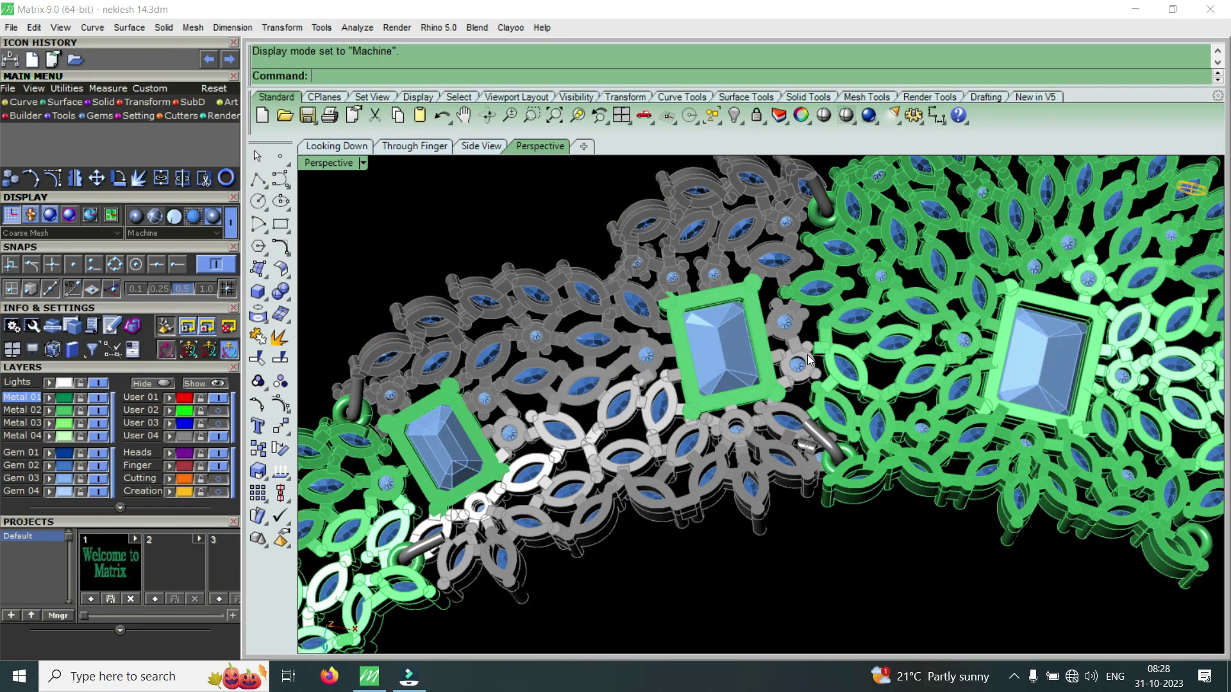
pyautogui.scroll(-1, 809, 354)
pyautogui.scroll(-2, 819, 339)
pyautogui.scroll(-2, 818, 339)
pyautogui.scroll(5, 609, 457)
# - Orbit the necklace through low side and other angles to inspect the settings
pyautogui.moveTo(608, 457)
pyautogui.mouseDown(button='right')
pyautogui.moveTo(753, 326)
pyautogui.moveTo(751, 484)
pyautogui.moveTo(806, 453)
pyautogui.moveTo(522, 366)
pyautogui.moveTo(801, 364)
pyautogui.moveTo(820, 419)
pyautogui.moveTo(859, 440)
pyautogui.moveTo(895, 388)
pyautogui.mouseUp(button='right')
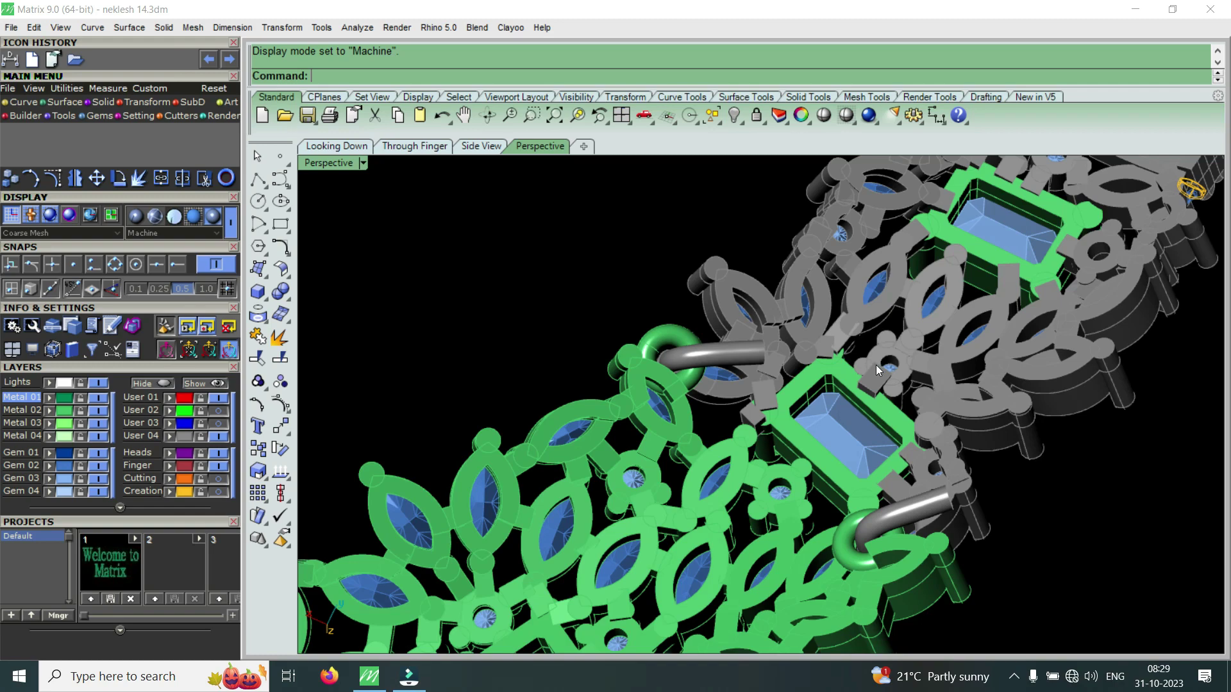
pyautogui.moveTo(877, 365); pyautogui.dragTo(879, 413, button='right')
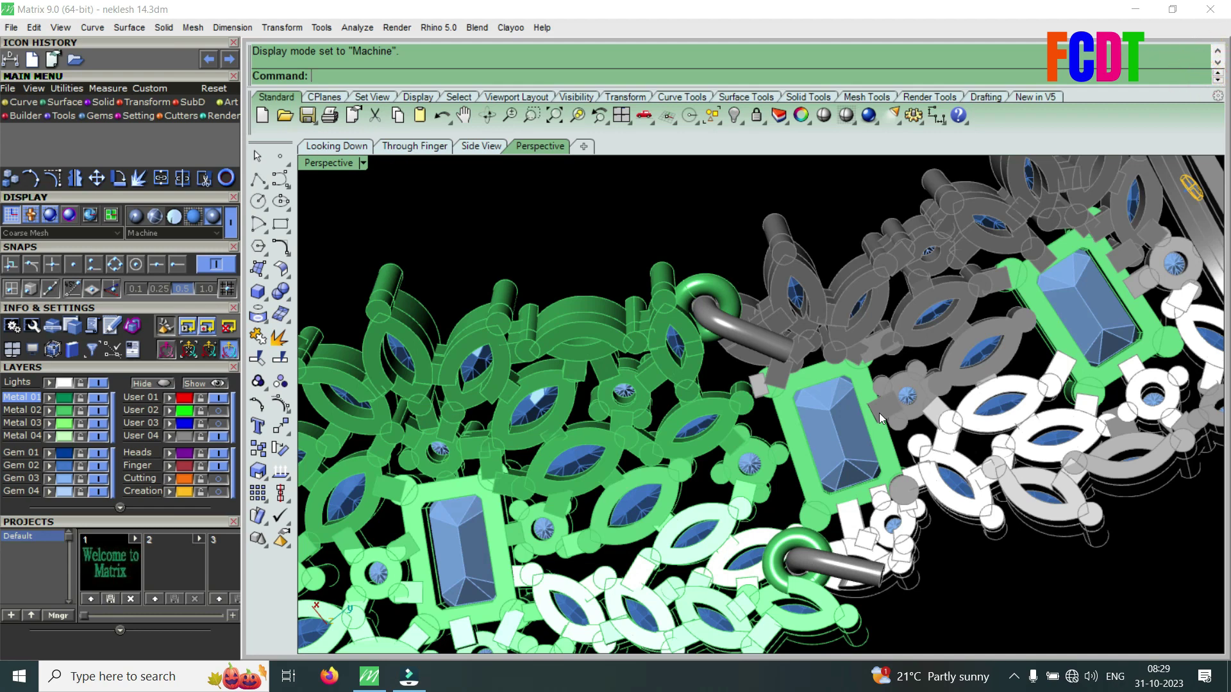
pyautogui.moveTo(881, 413)
pyautogui.mouseDown(button='right')
pyautogui.moveTo(712, 518)
pyautogui.moveTo(680, 476)
pyautogui.mouseUp(button='right')
pyautogui.scroll(-5, 578, 484)
pyautogui.moveTo(578, 483); pyautogui.dragTo(988, 450, button='right')
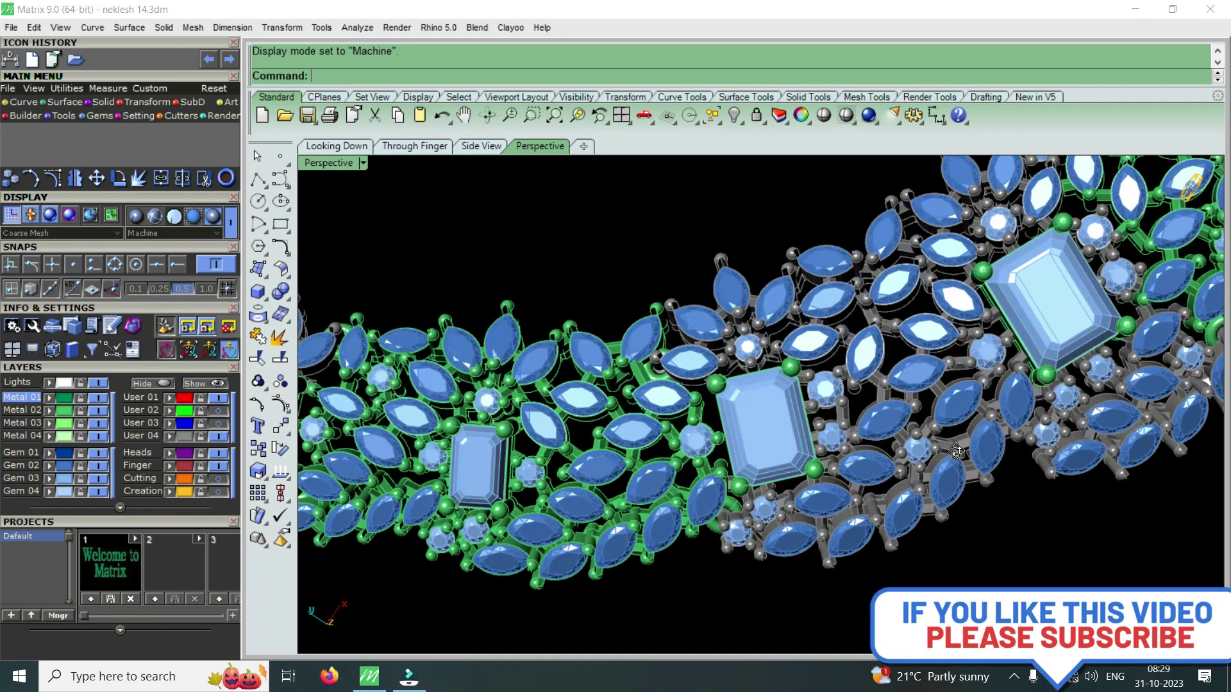
pyautogui.scroll(-3, 988, 450)
pyautogui.scroll(-3, 880, 485)
pyautogui.moveTo(880, 485); pyautogui.dragTo(654, 429, button='right')
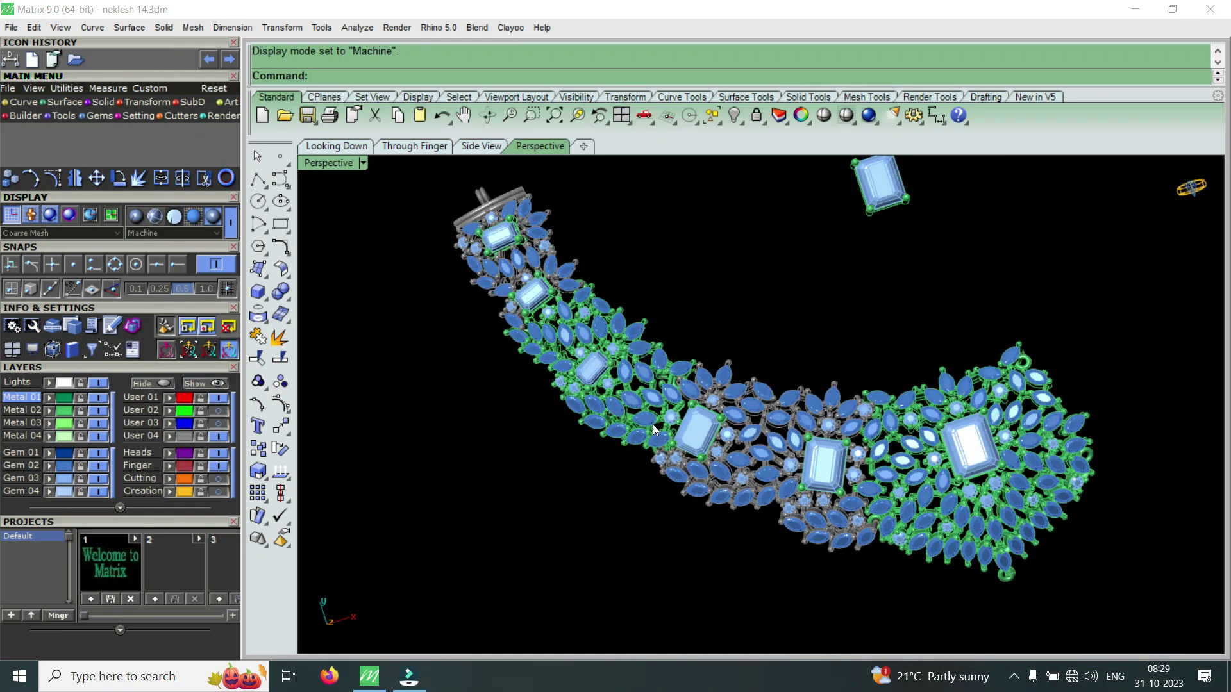
pyautogui.scroll(3, 934, 488)
pyautogui.scroll(2, 884, 365)
# - View the settings from underneath, then crossing-window select the chain links left of the centre cluster
pyautogui.moveTo(884, 366)
pyautogui.mouseDown(button='right')
pyautogui.moveTo(790, 420)
pyautogui.moveTo(823, 511)
pyautogui.moveTo(817, 431)
pyautogui.mouseUp(button='right')
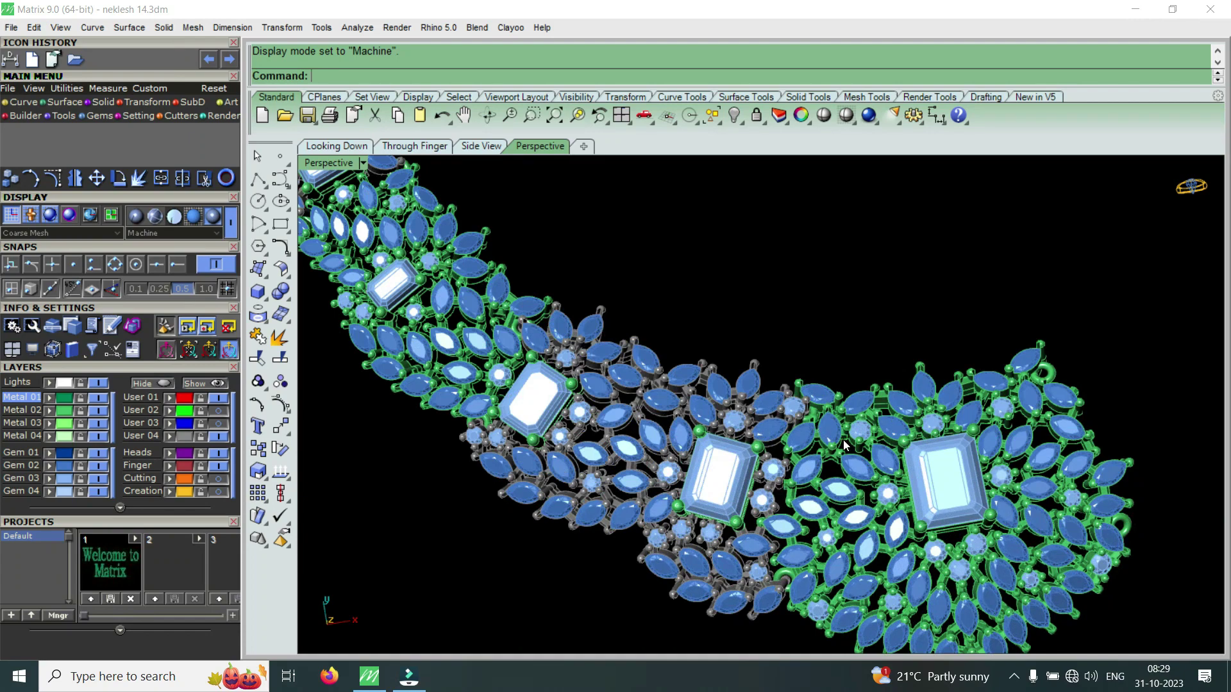
pyautogui.scroll(2, 838, 423)
pyautogui.scroll(2, 836, 419)
pyautogui.moveTo(873, 402)
pyautogui.mouseDown(button='right')
pyautogui.moveTo(726, 418)
pyautogui.moveTo(774, 482)
pyautogui.moveTo(728, 359)
pyautogui.moveTo(711, 397)
pyautogui.mouseUp(button='right')
pyautogui.scroll(-5, 728, 358)
pyautogui.moveTo(762, 478); pyautogui.dragTo(757, 484, button='right')
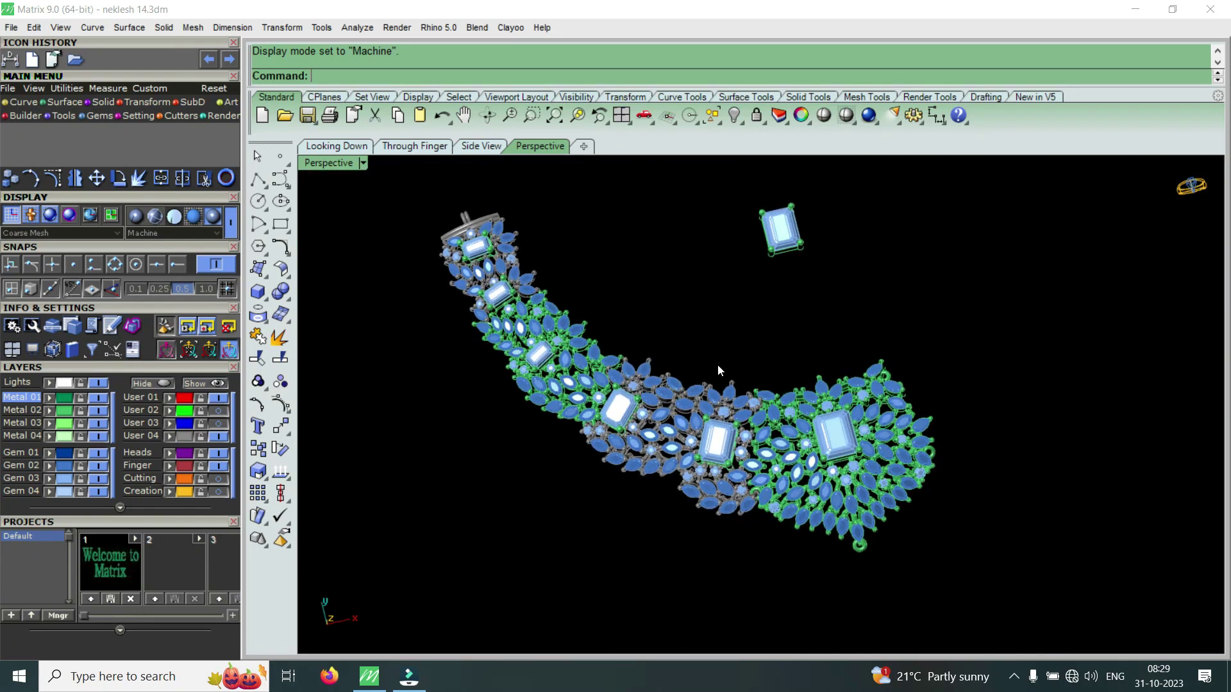
pyautogui.scroll(3, 717, 364)
pyautogui.moveTo(455, 485); pyautogui.dragTo(444, 521)
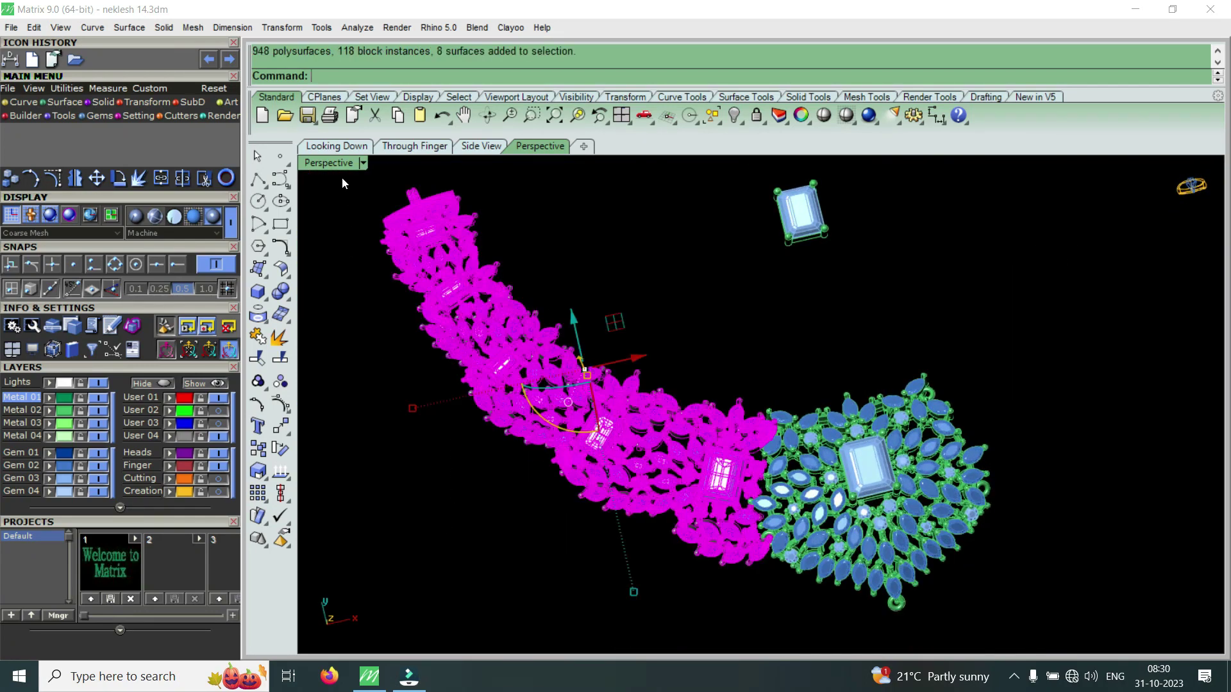
# - Maximize the Looking Down view to fill the workspace
pyautogui.doubleClick(338, 159)
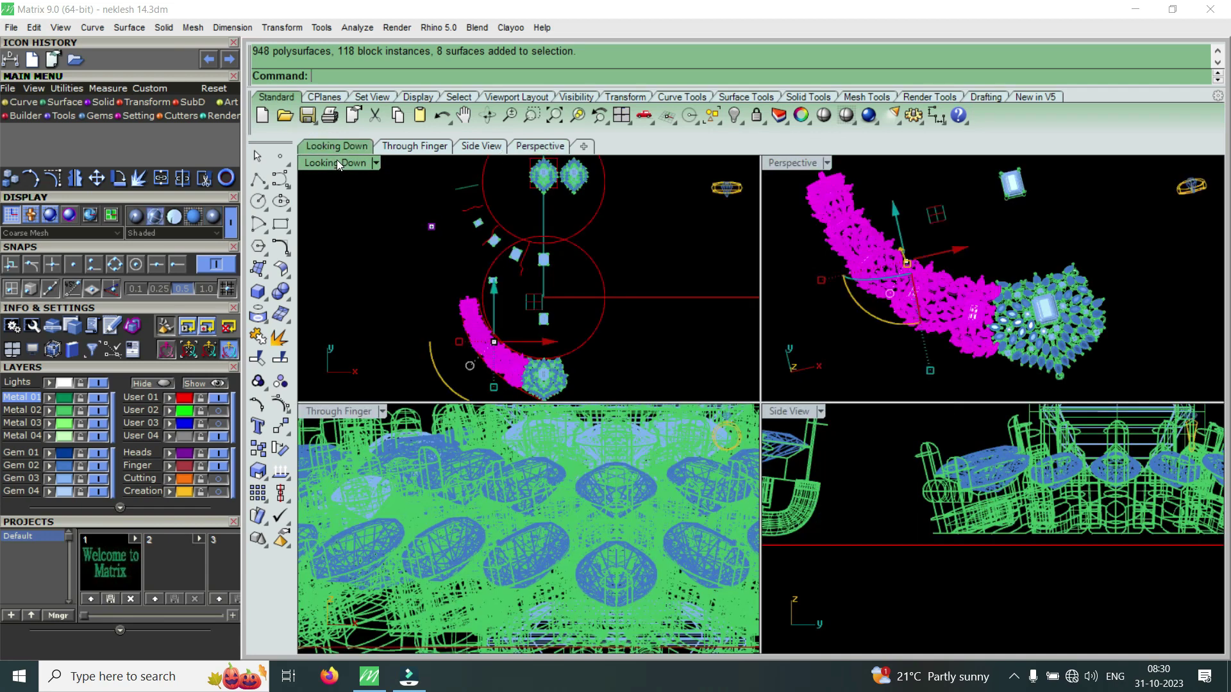
pyautogui.doubleClick(337, 160)
pyautogui.scroll(2, 697, 492)
pyautogui.scroll(-2, 661, 321)
pyautogui.scroll(1, 660, 320)
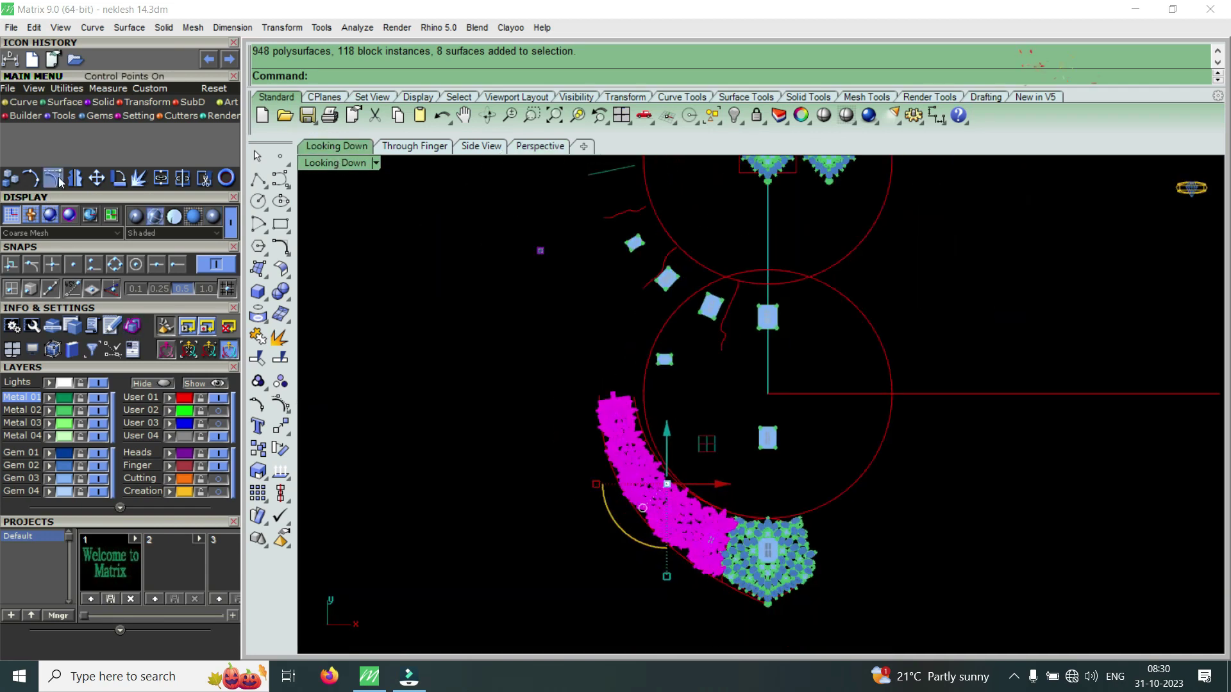
# - Mirror the selected chain links from start point 0 along the Y axis, then clear the selection
pyautogui.click(54, 184)
pyautogui.write('0')
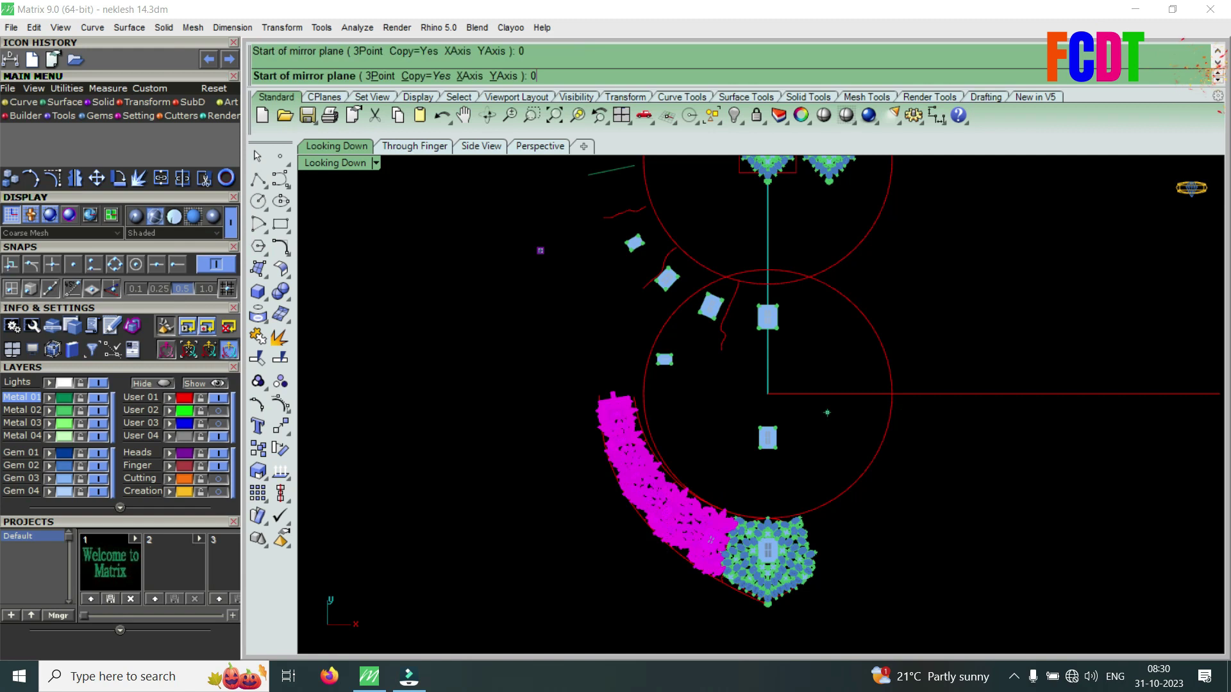
pyautogui.press('Return')
pyautogui.click(768, 620)
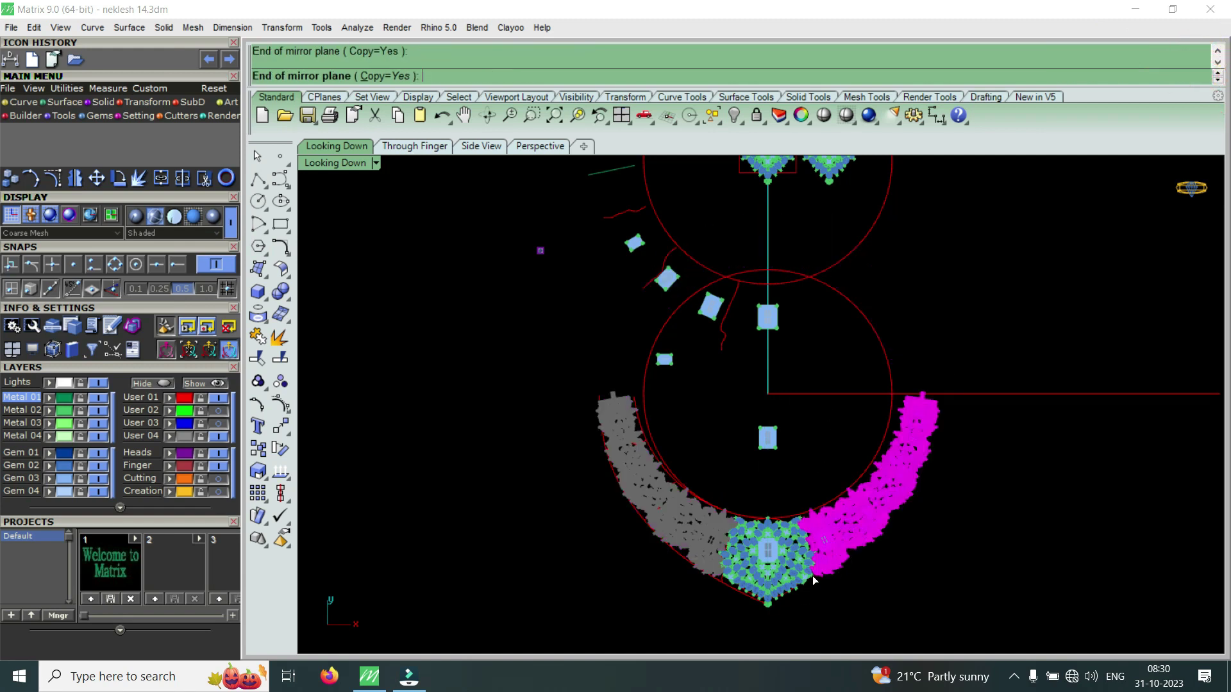
pyautogui.press('Escape')
pyautogui.scroll(3, 812, 575)
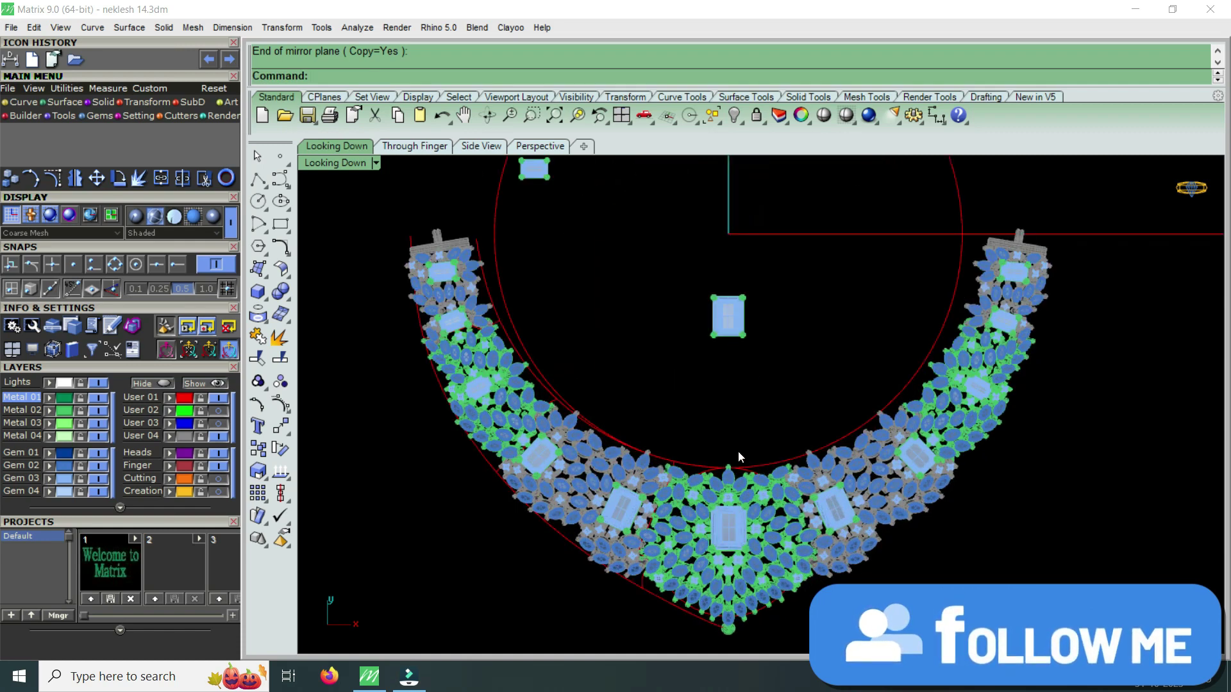
# - Restore the four-view layout and maximize the Perspective view
pyautogui.scroll(3, 656, 492)
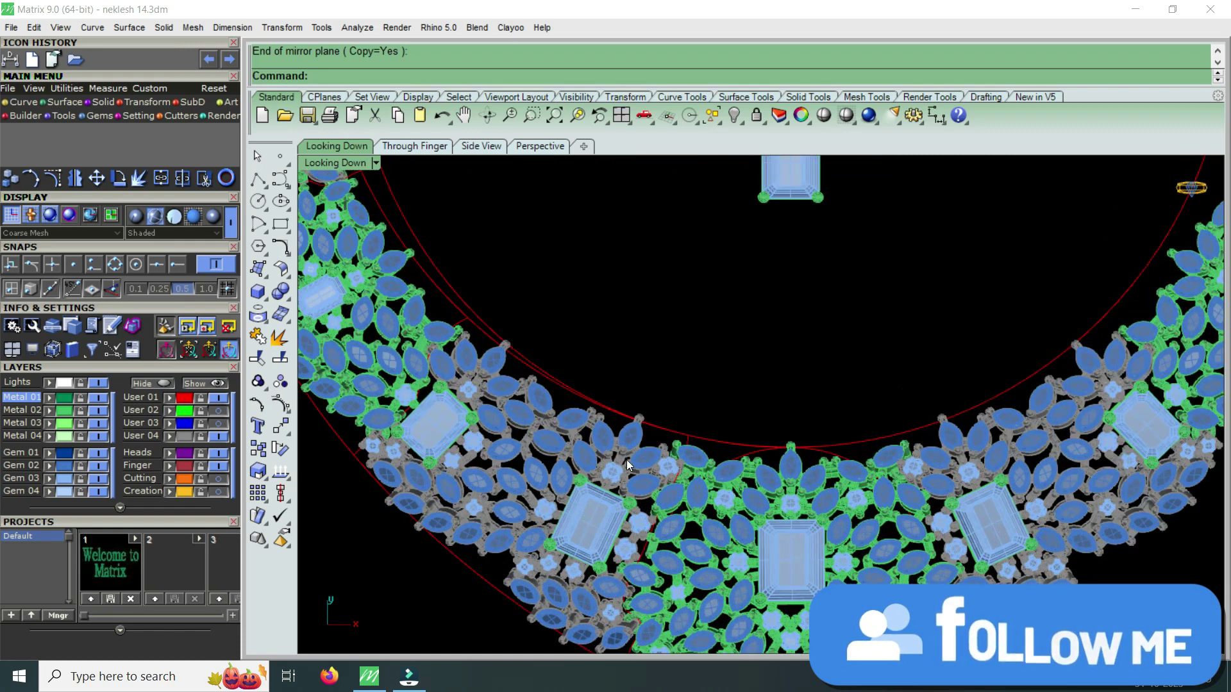
pyautogui.scroll(-3, 626, 454)
pyautogui.scroll(-2, 615, 466)
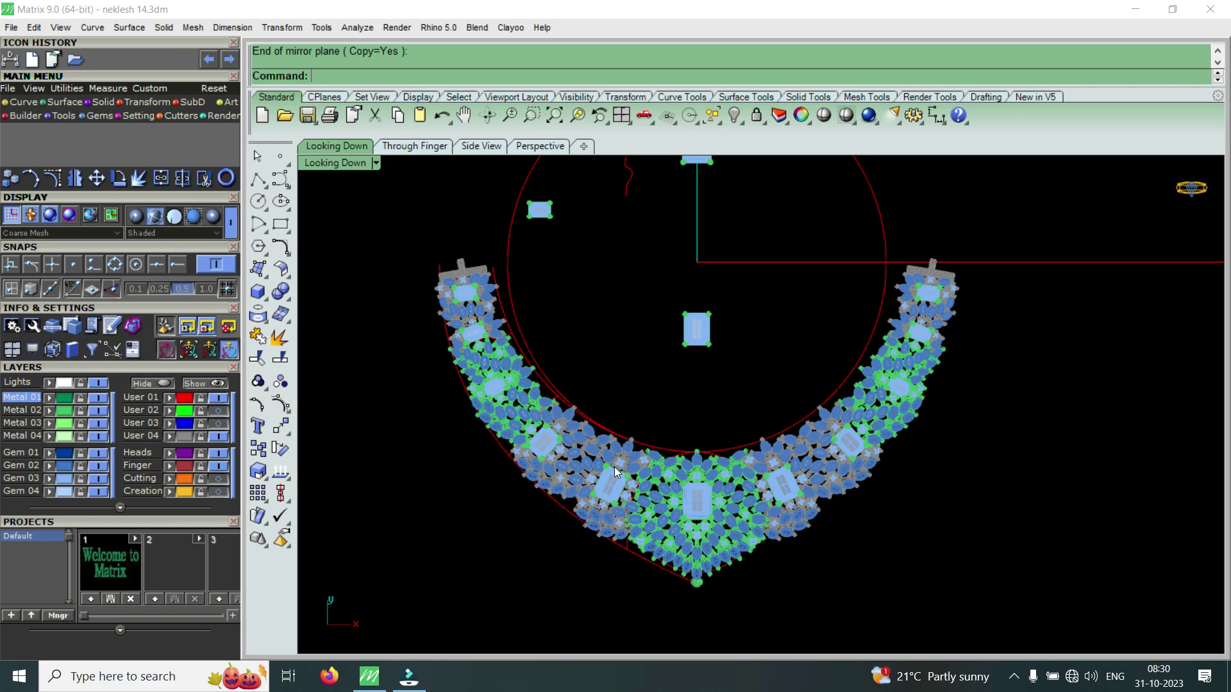
pyautogui.doubleClick(359, 164)
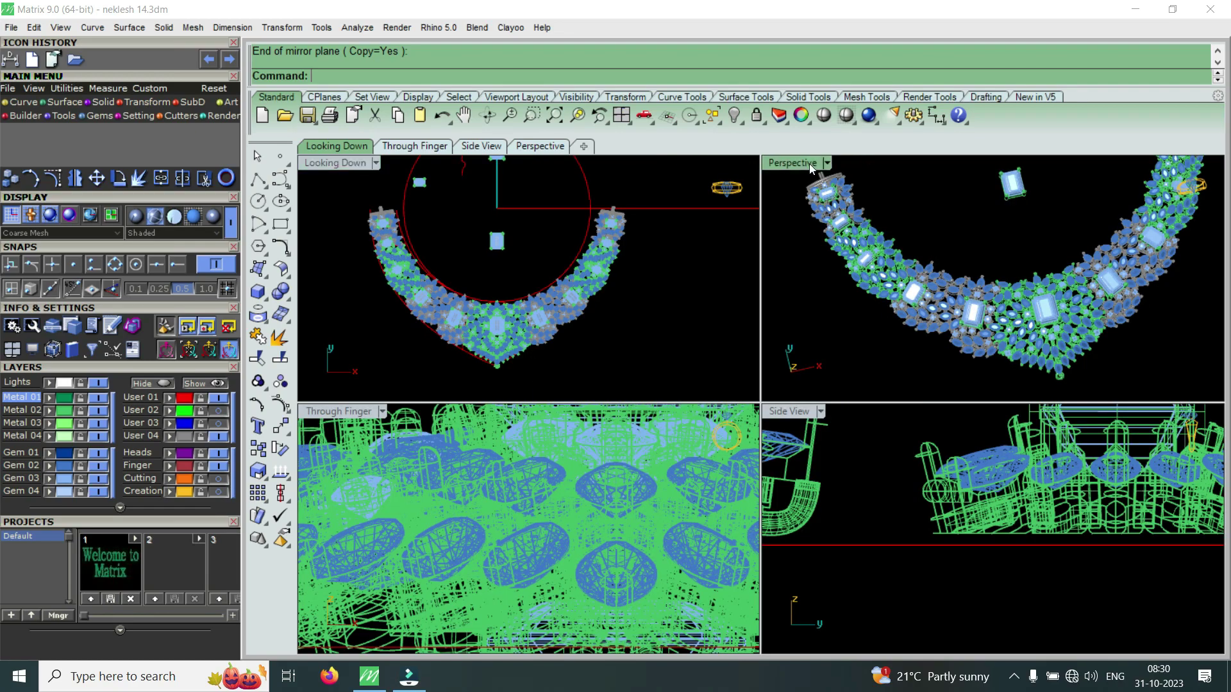
pyautogui.doubleClick(809, 163)
pyautogui.scroll(4, 987, 513)
# - Orbit and zoom around the finished collar to view the emerald cluster and marquise links closely
pyautogui.moveTo(987, 512); pyautogui.dragTo(905, 348, button='right')
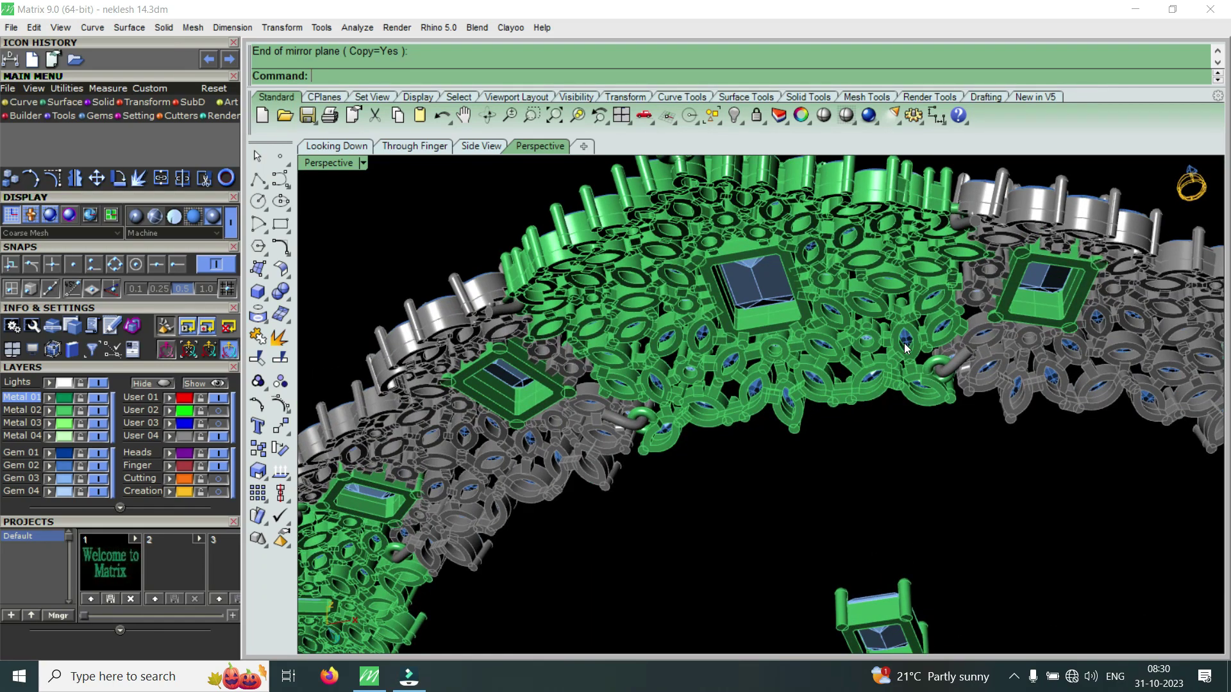
pyautogui.moveTo(859, 387)
pyautogui.mouseDown(button='right')
pyautogui.moveTo(624, 439)
pyautogui.moveTo(643, 511)
pyautogui.mouseUp(button='right')
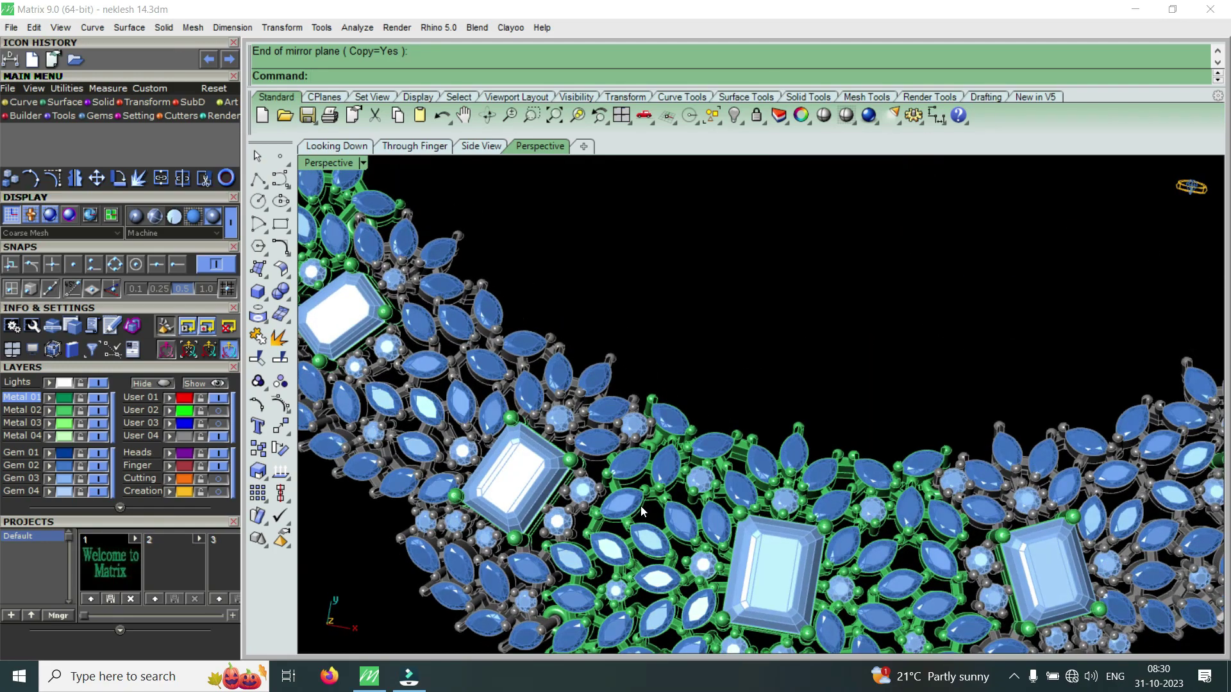
pyautogui.scroll(2, 876, 452)
pyautogui.scroll(3, 877, 452)
pyautogui.moveTo(853, 621)
pyautogui.mouseDown(button='right')
pyautogui.moveTo(670, 443)
pyautogui.moveTo(826, 457)
pyautogui.moveTo(805, 482)
pyautogui.moveTo(811, 266)
pyautogui.moveTo(829, 497)
pyautogui.moveTo(907, 527)
pyautogui.moveTo(835, 374)
pyautogui.mouseUp(button='right')
pyautogui.scroll(-3, 769, 373)
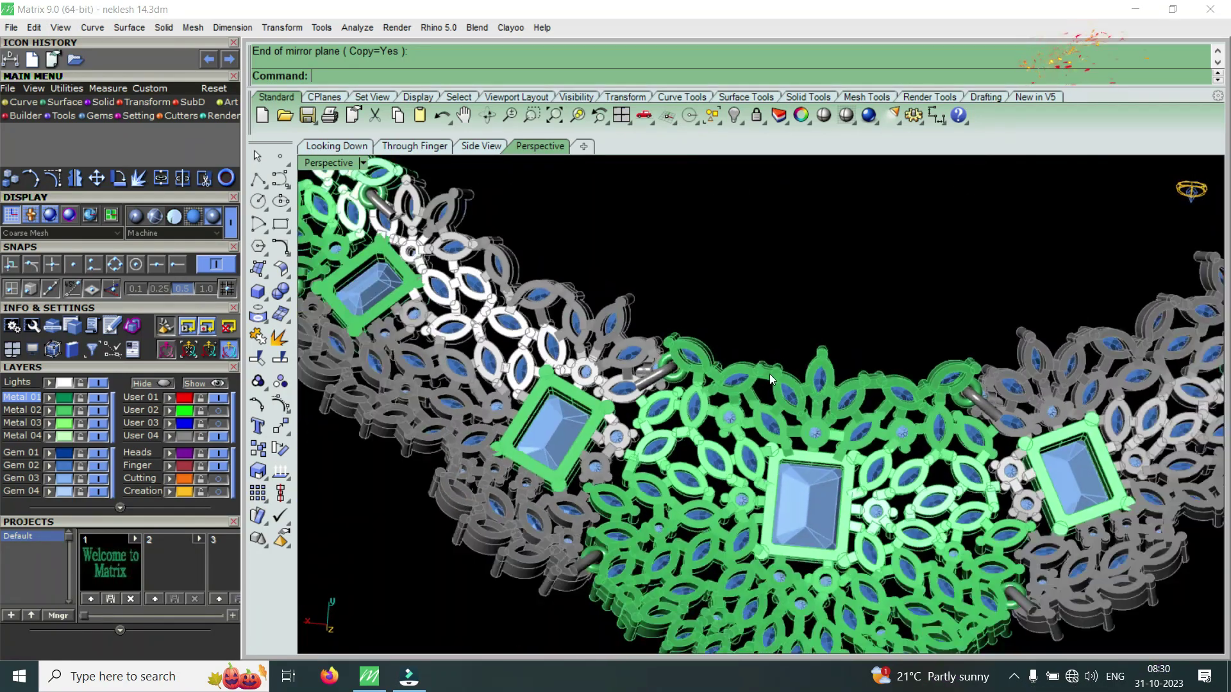
pyautogui.scroll(-1, 769, 374)
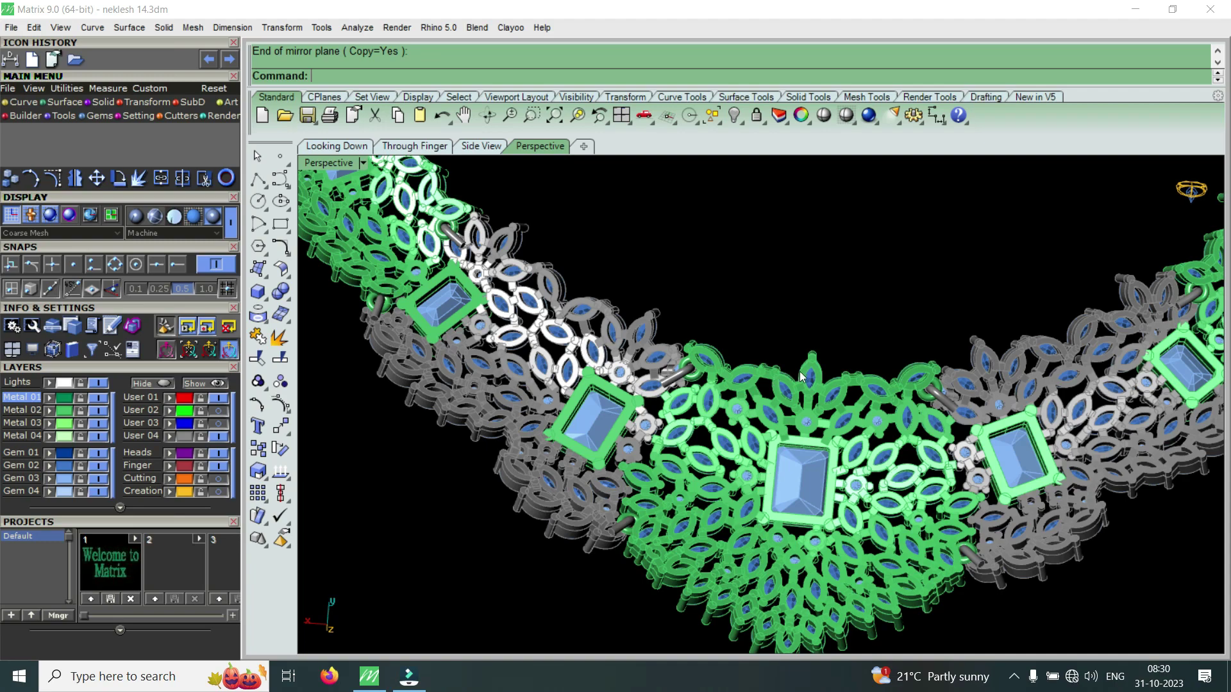
pyautogui.scroll(2, 815, 386)
pyautogui.scroll(3, 834, 403)
pyautogui.scroll(3, 834, 403)
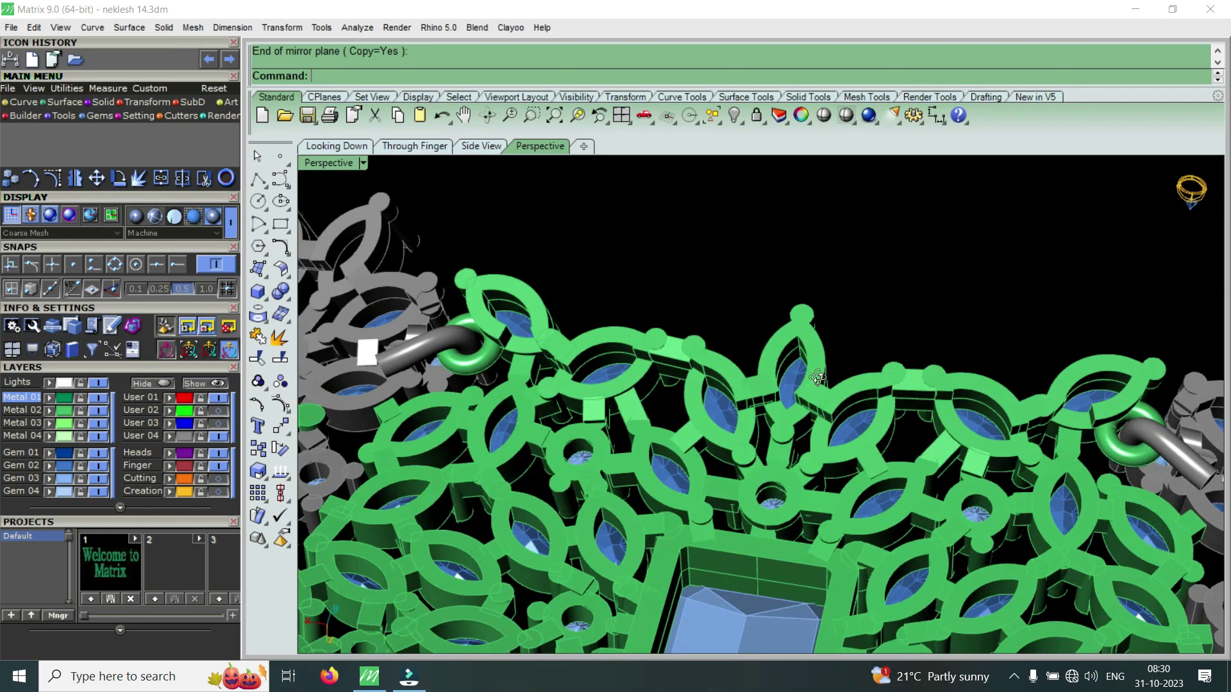
pyautogui.moveTo(788, 340)
pyautogui.mouseDown(button='right')
pyautogui.moveTo(842, 345)
pyautogui.moveTo(744, 328)
pyautogui.moveTo(616, 392)
pyautogui.mouseUp(button='right')
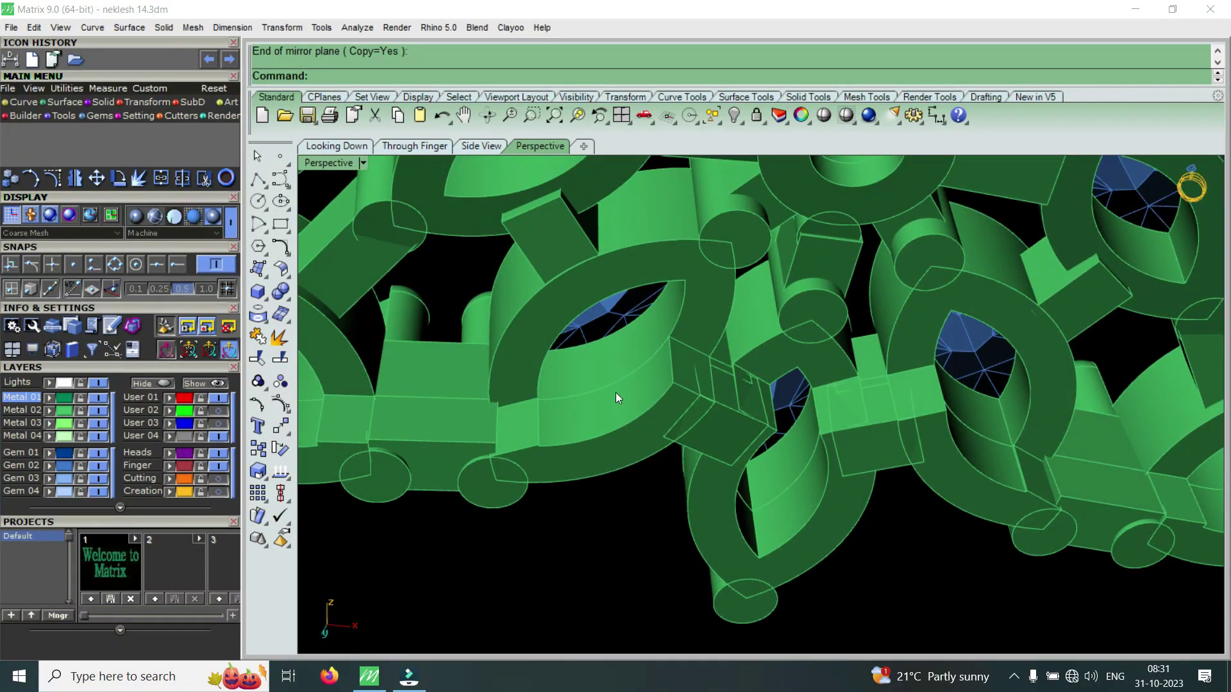
pyautogui.scroll(-3, 615, 392)
pyautogui.scroll(-2, 692, 393)
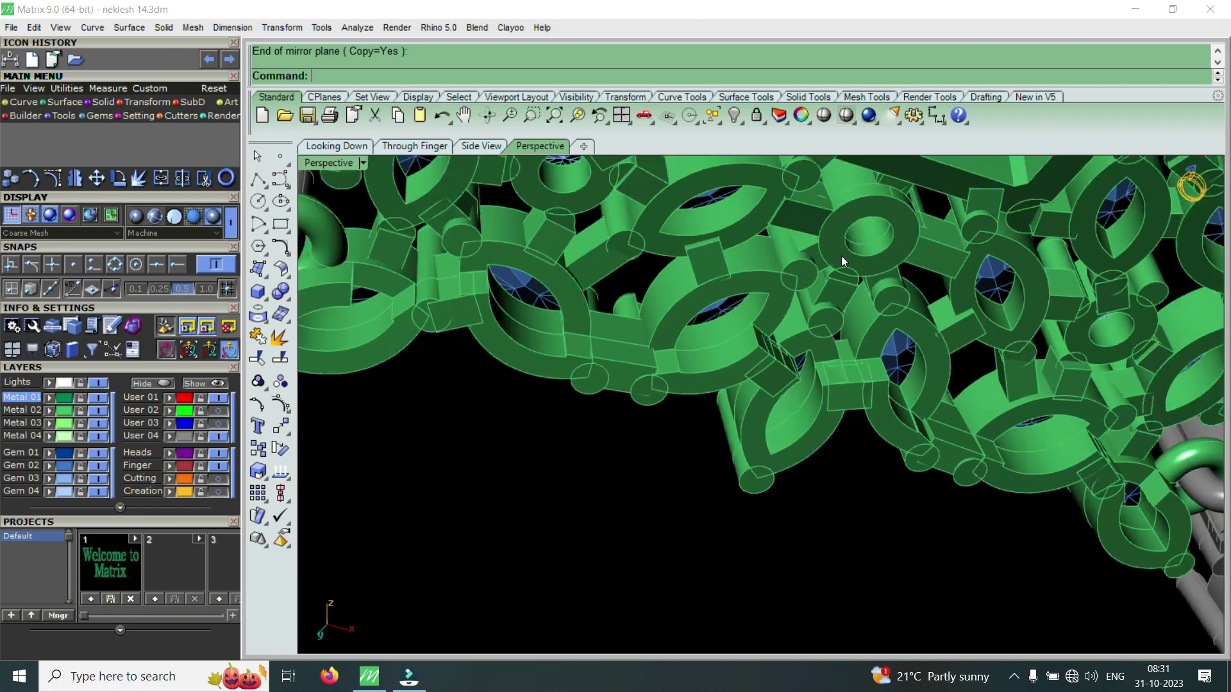
pyautogui.moveTo(841, 256)
pyautogui.mouseDown(button='right')
pyautogui.moveTo(851, 287)
pyautogui.moveTo(817, 392)
pyautogui.moveTo(814, 280)
pyautogui.moveTo(808, 330)
pyautogui.moveTo(769, 390)
pyautogui.mouseUp(button='right')
pyautogui.scroll(-3, 765, 462)
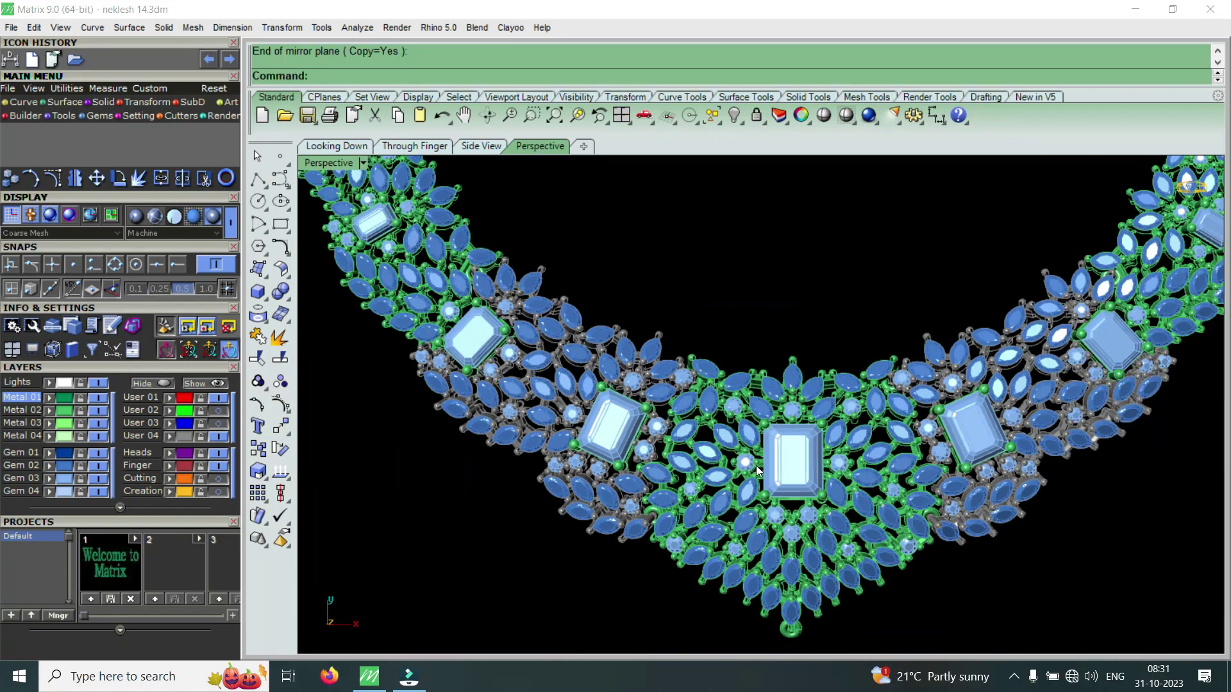
pyautogui.scroll(-2, 757, 470)
pyautogui.moveTo(726, 547)
pyautogui.mouseDown(button='right')
pyautogui.moveTo(901, 334)
pyautogui.moveTo(653, 332)
pyautogui.mouseUp(button='right')
pyautogui.scroll(2, 904, 312)
pyautogui.scroll(2, 607, 379)
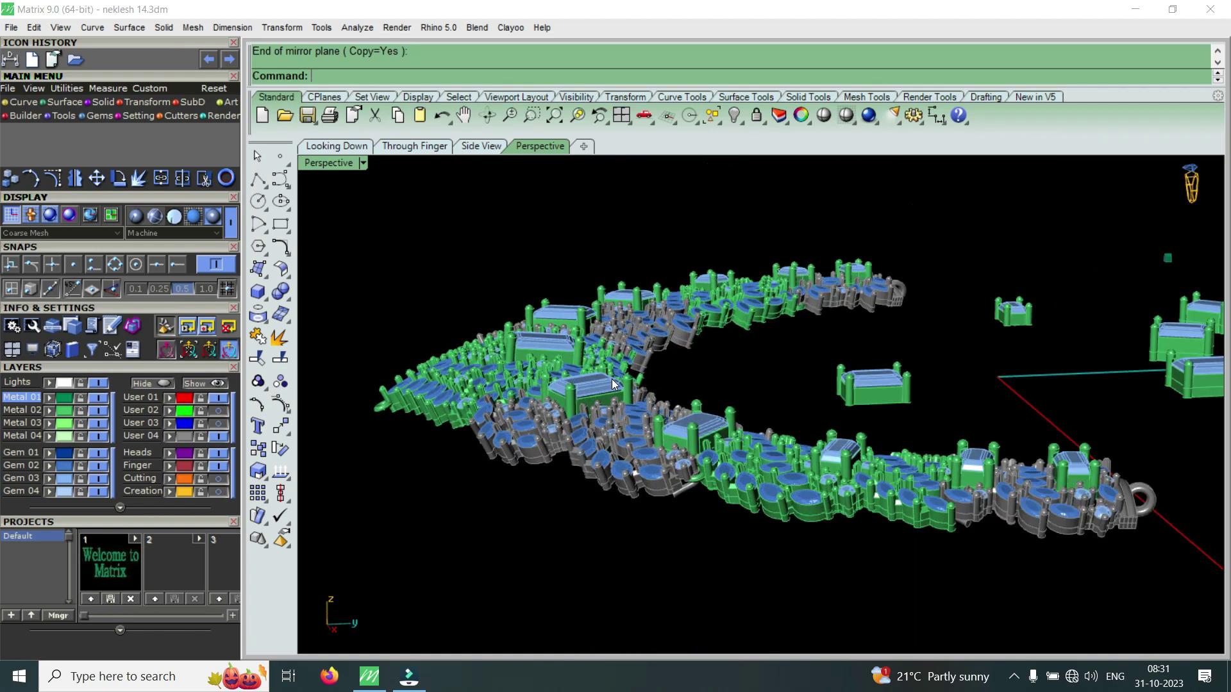
pyautogui.scroll(3, 618, 376)
pyautogui.moveTo(617, 375); pyautogui.dragTo(569, 334, button='right')
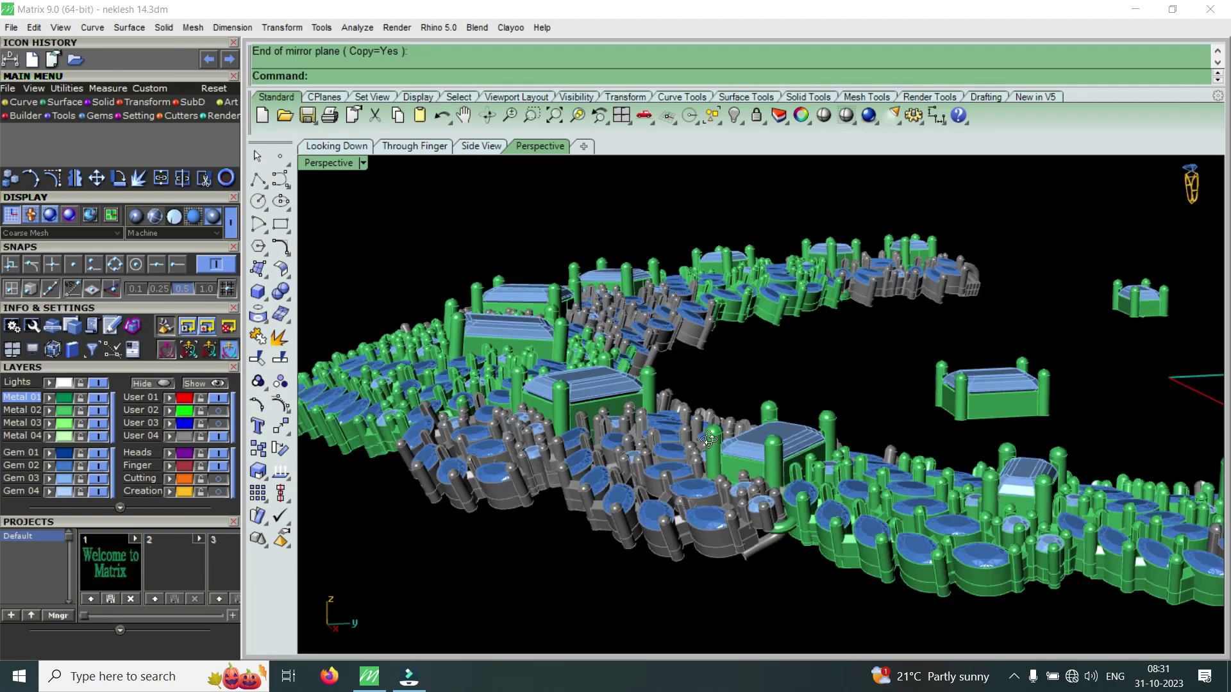
pyautogui.moveTo(625, 363); pyautogui.dragTo(887, 518, button='right')
pyautogui.scroll(3, 888, 517)
pyautogui.scroll(-5, 835, 430)
pyautogui.scroll(-3, 831, 430)
pyautogui.moveTo(786, 445); pyautogui.dragTo(799, 498, button='right')
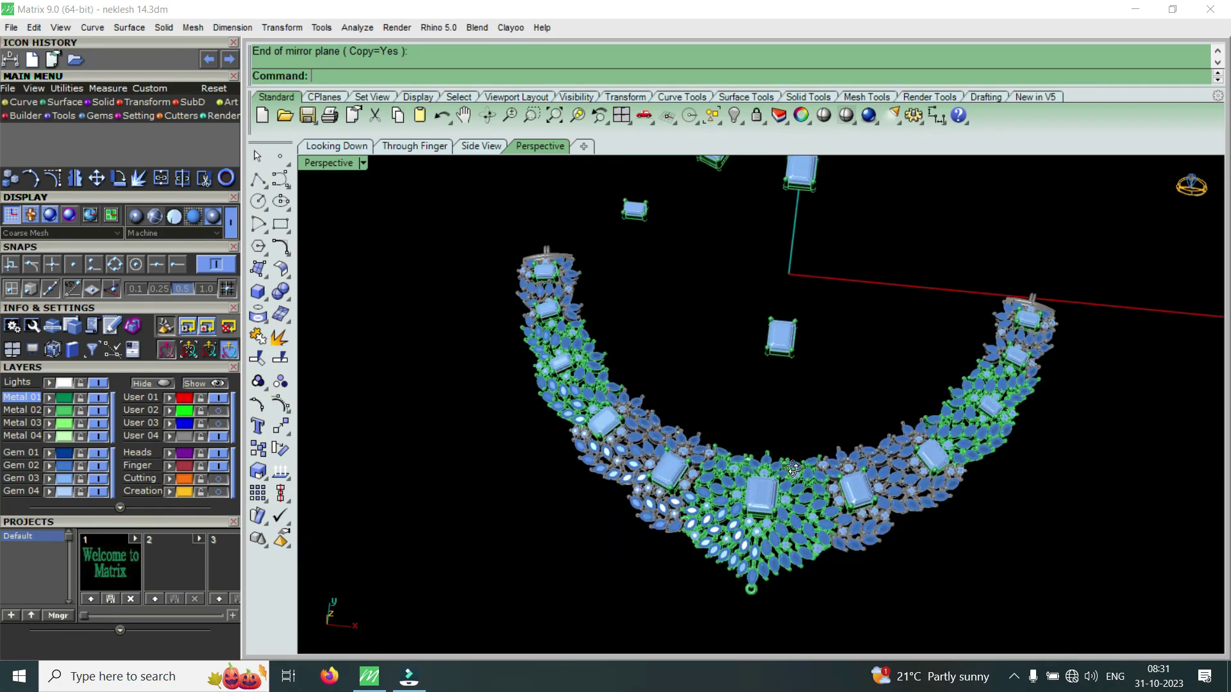
pyautogui.scroll(1, 898, 358)
pyautogui.scroll(2, 898, 359)
pyautogui.scroll(-2, 898, 359)
pyautogui.scroll(-1, 898, 358)
pyautogui.scroll(2, 901, 358)
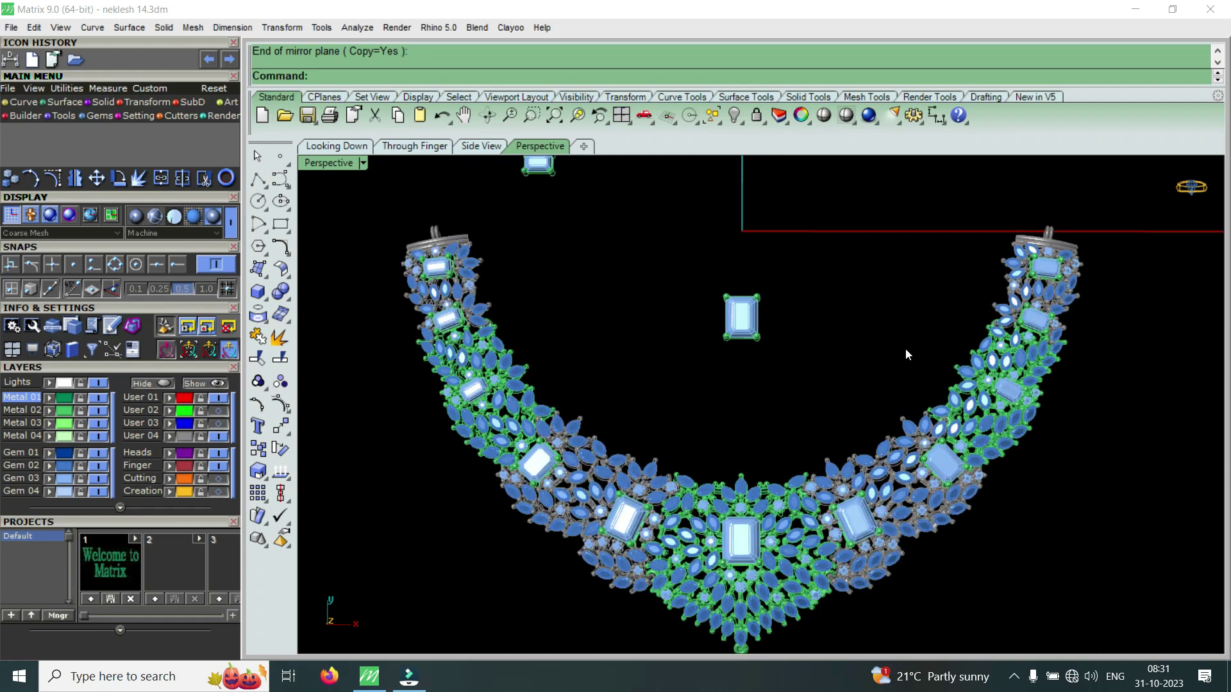
pyautogui.scroll(-1, 906, 349)
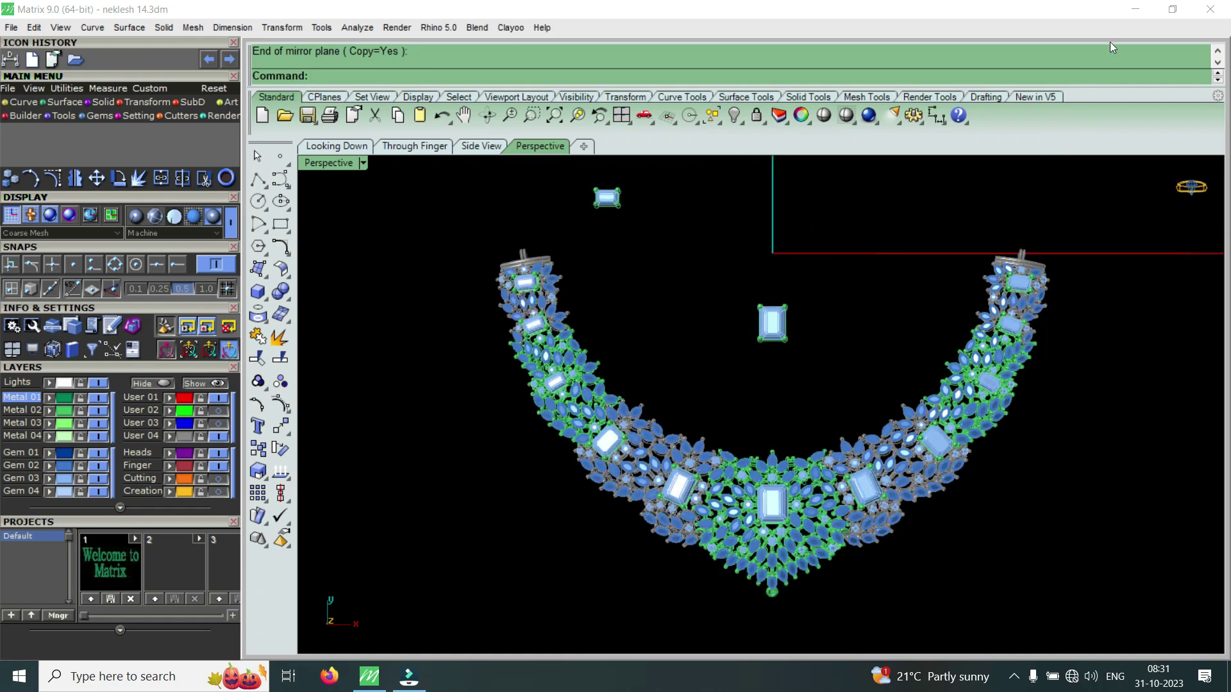
# - Minimize Matrix, bring up Filmora, and choose Record PC Screen from the Record menu
pyautogui.click(1130, 13)
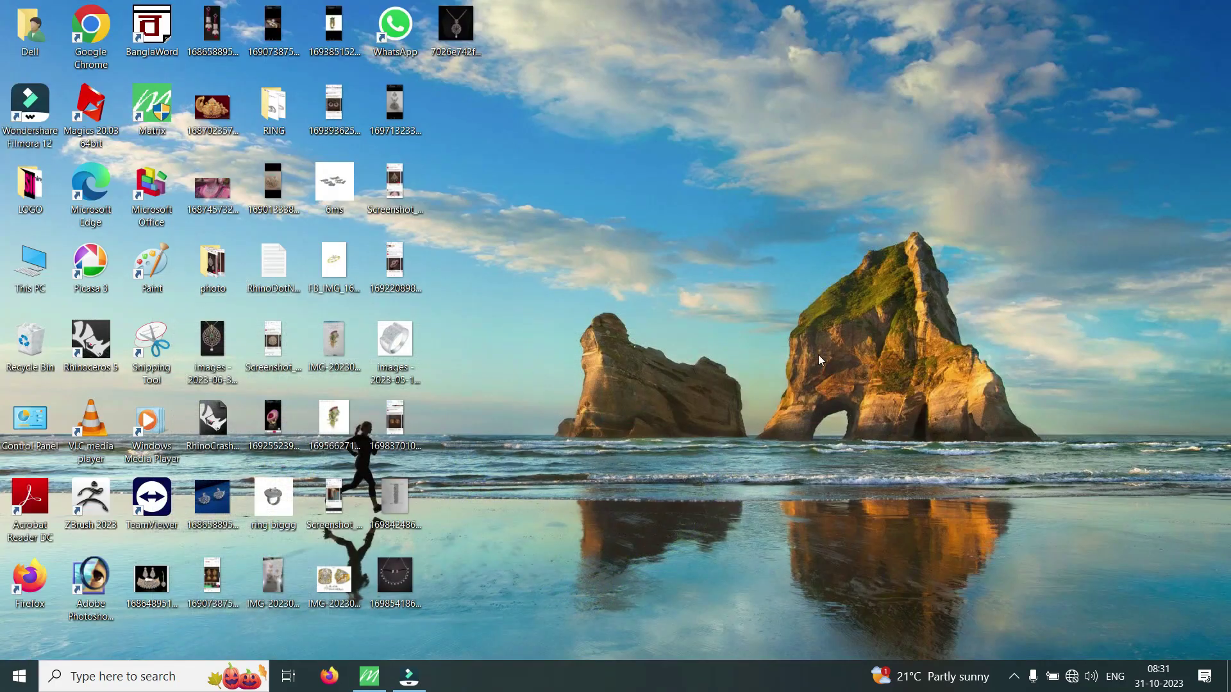
pyautogui.click(408, 676)
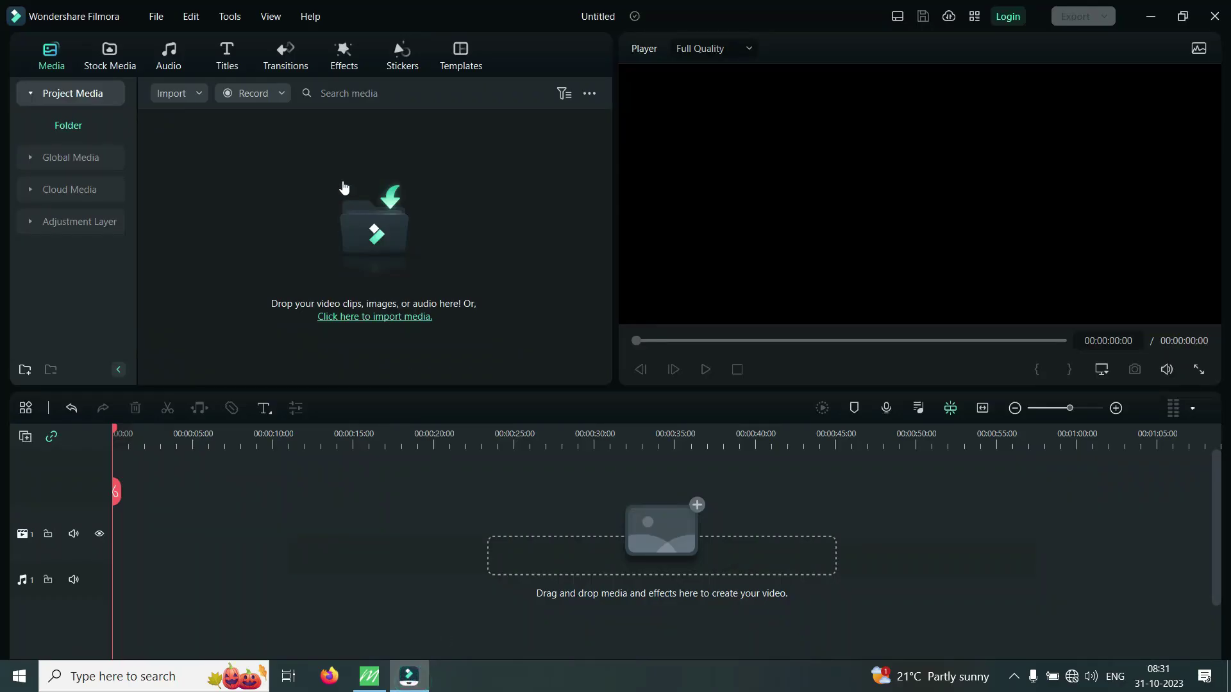
pyautogui.click(258, 103)
pyautogui.click(296, 135)
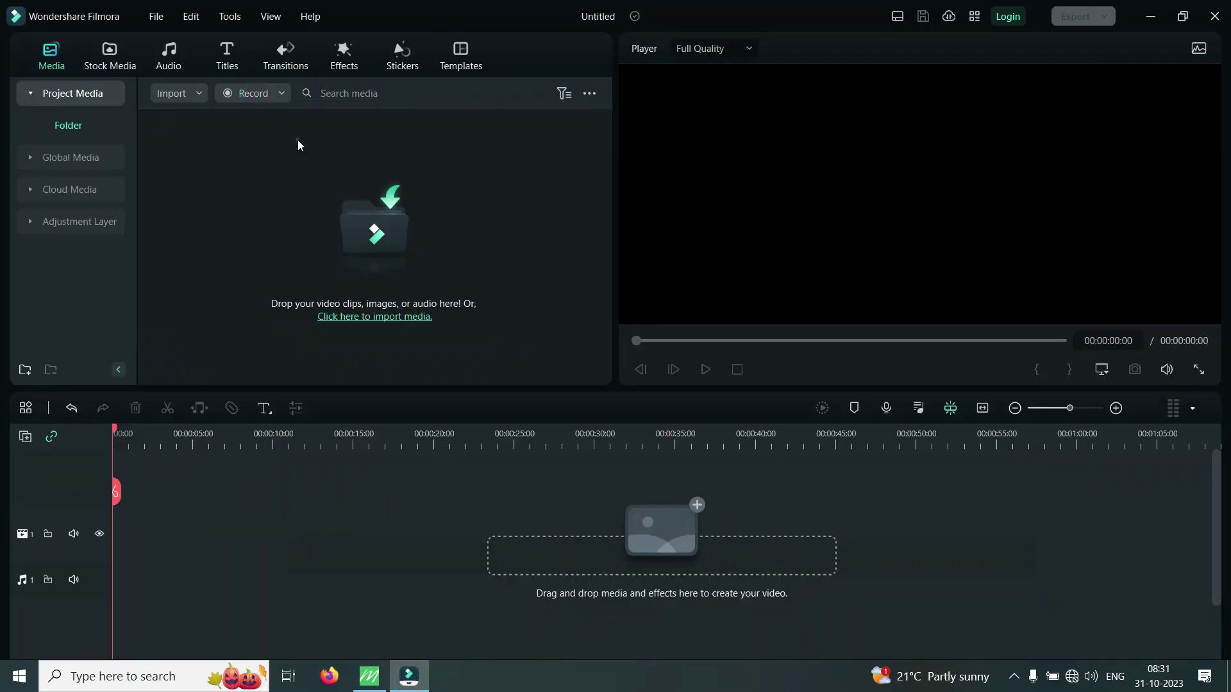